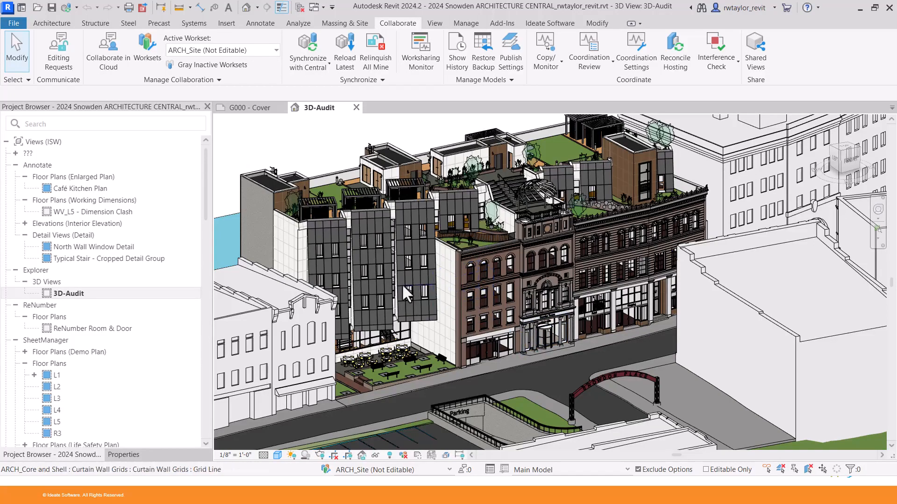
Open the L1 - Left Building Zone dependent view without saving.
{"action": "left_click", "coordinate": [34, 375]}
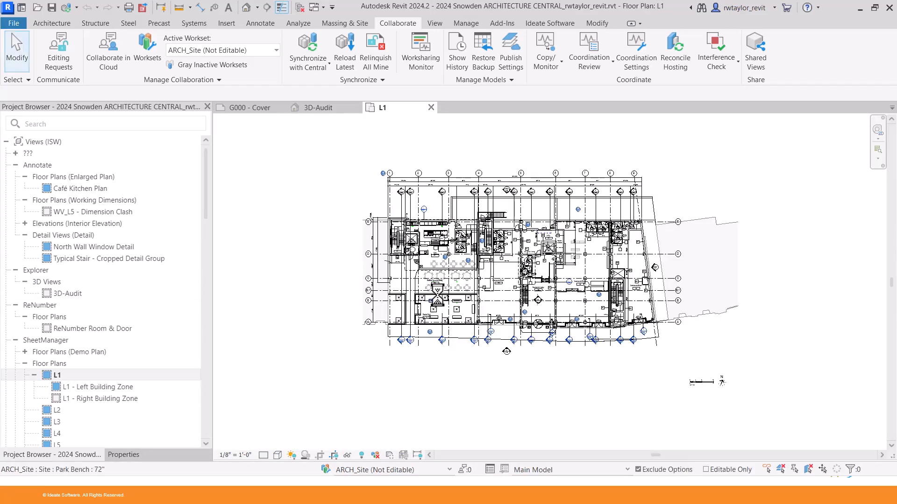
{"action": "scroll", "coordinate": [495, 292], "scroll_direction": "up", "scroll_amount": 5}
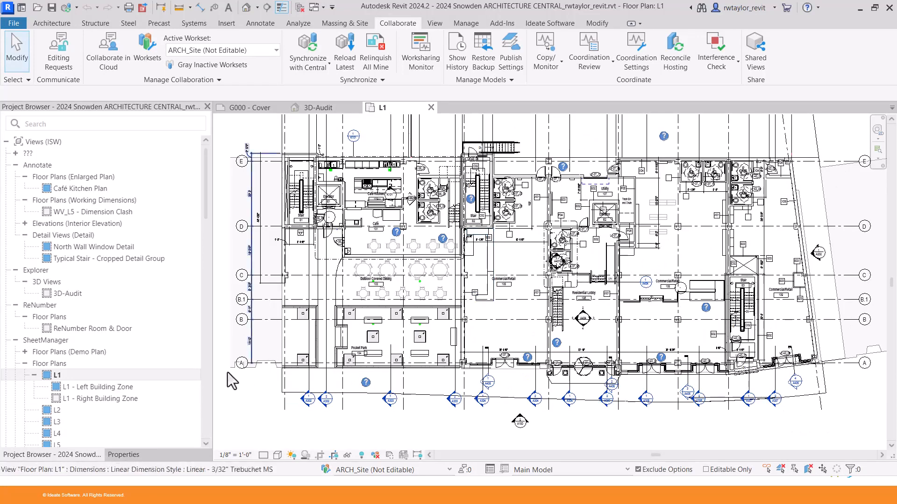
{"action": "double_click", "coordinate": [111, 387]}
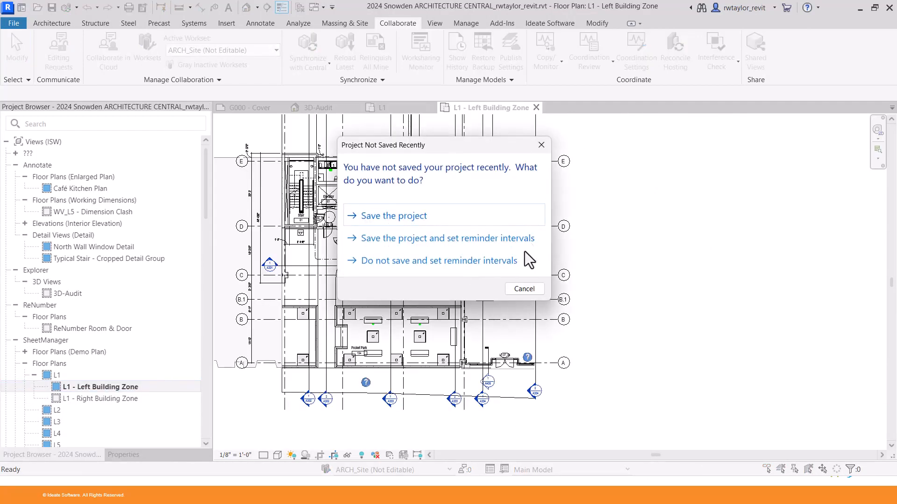
{"action": "left_click", "coordinate": [525, 290]}
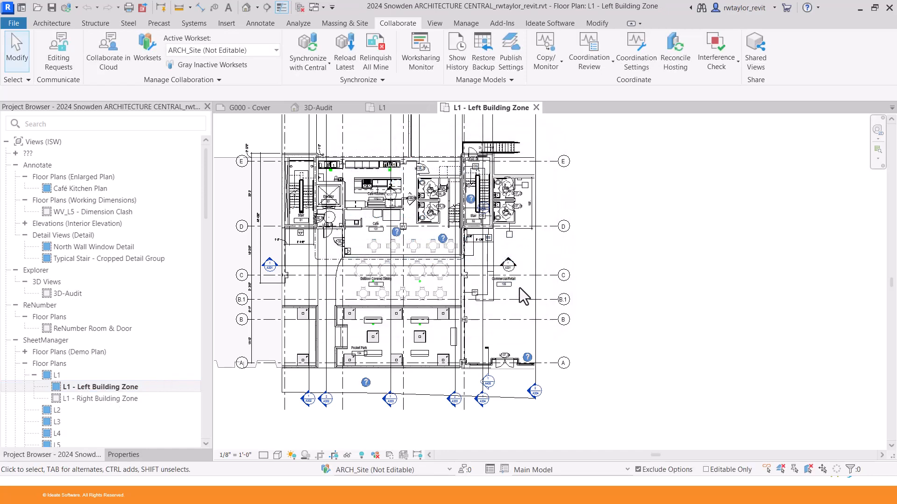
Review the dependent's properties, close it, and reframe the L1 plan.
{"action": "scroll", "coordinate": [514, 309], "scroll_direction": "down", "scroll_amount": 2}
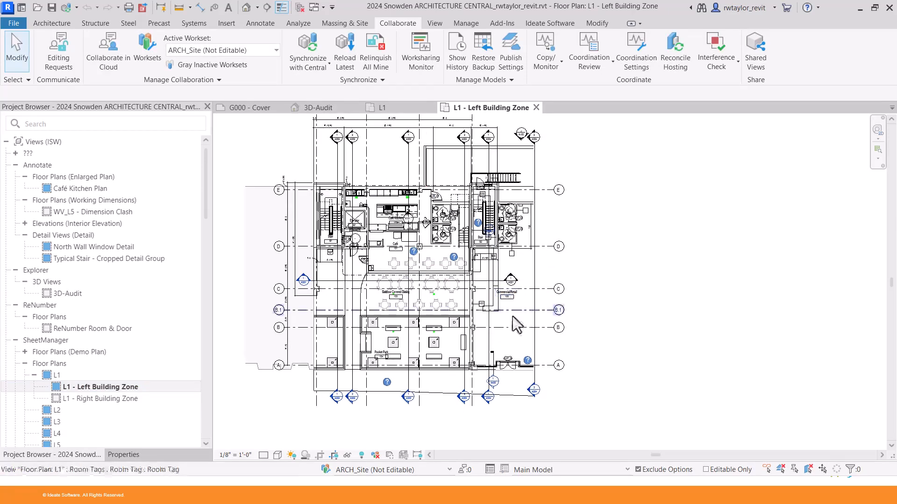
{"action": "left_click", "coordinate": [124, 455]}
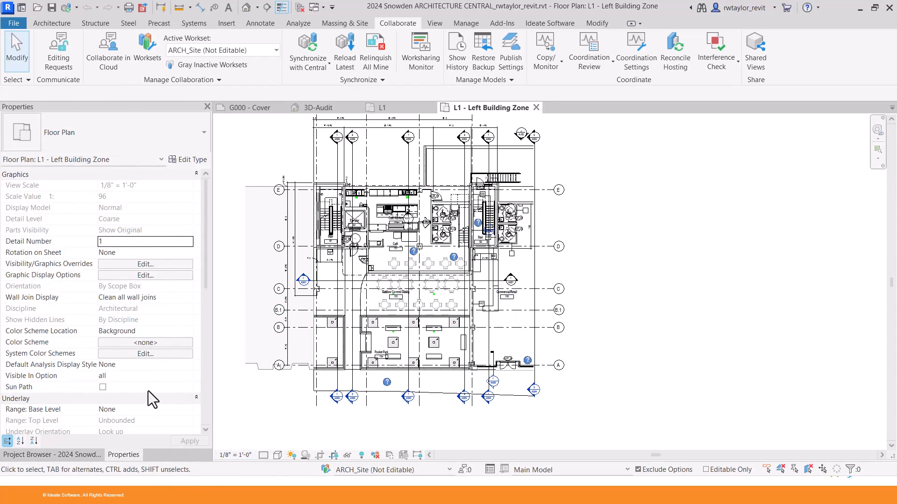
{"action": "left_click_drag", "start_coordinate": [206, 259], "coordinate": [94, 358]}
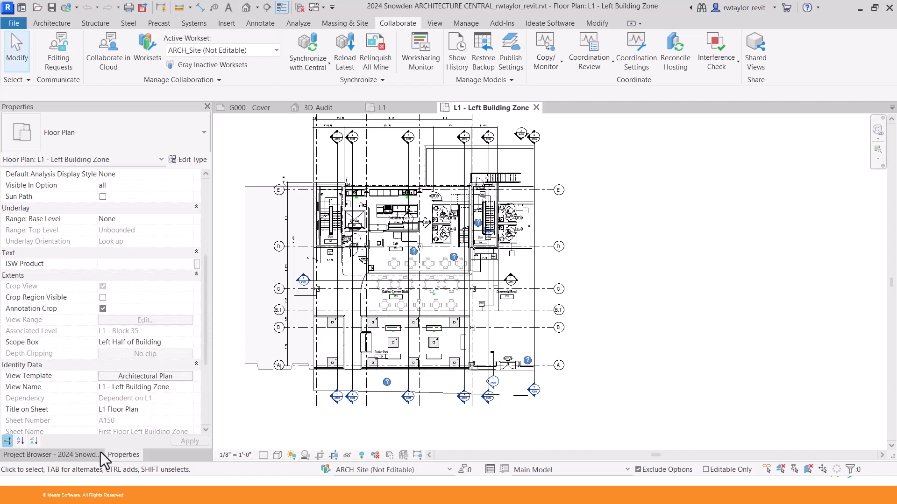
{"action": "left_click", "coordinate": [75, 458]}
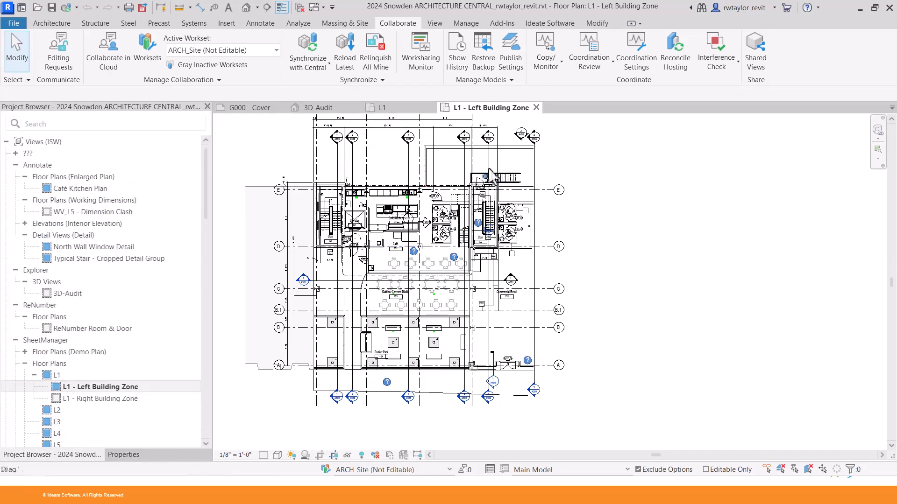
{"action": "left_click", "coordinate": [536, 107]}
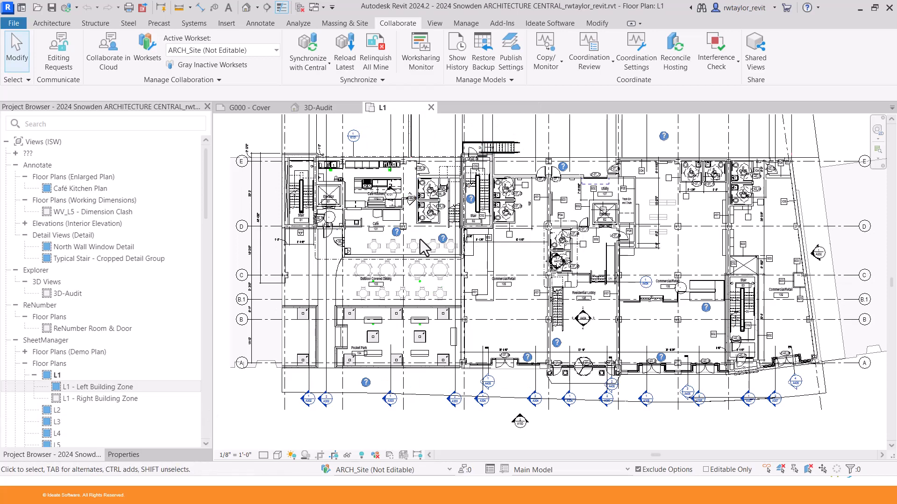
{"action": "scroll", "coordinate": [428, 261], "scroll_direction": "down", "scroll_amount": 1}
{"action": "middle_click_drag", "start_coordinate": [431, 276], "coordinate": [428, 306]}
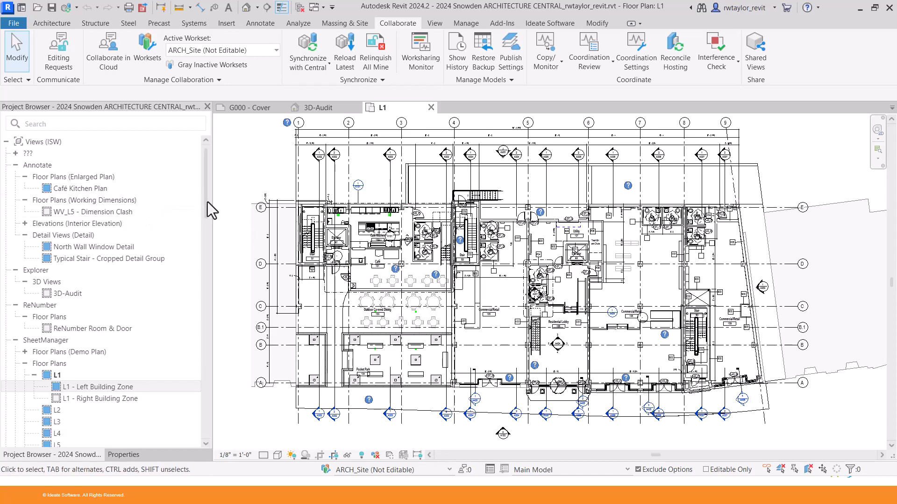
{"action": "left_click_drag", "start_coordinate": [207, 201], "coordinate": [206, 220]}
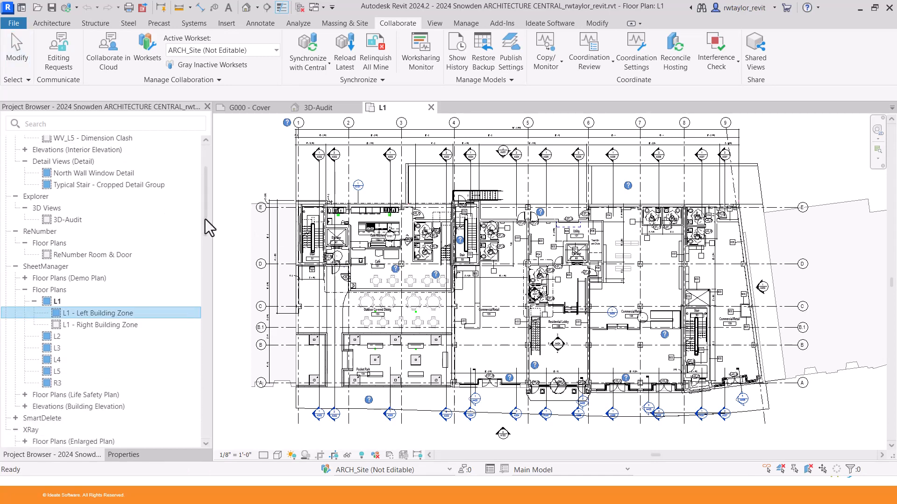
Start Ideate ViewCreator's Apply Dependents workflow.
{"action": "left_click", "coordinate": [544, 23]}
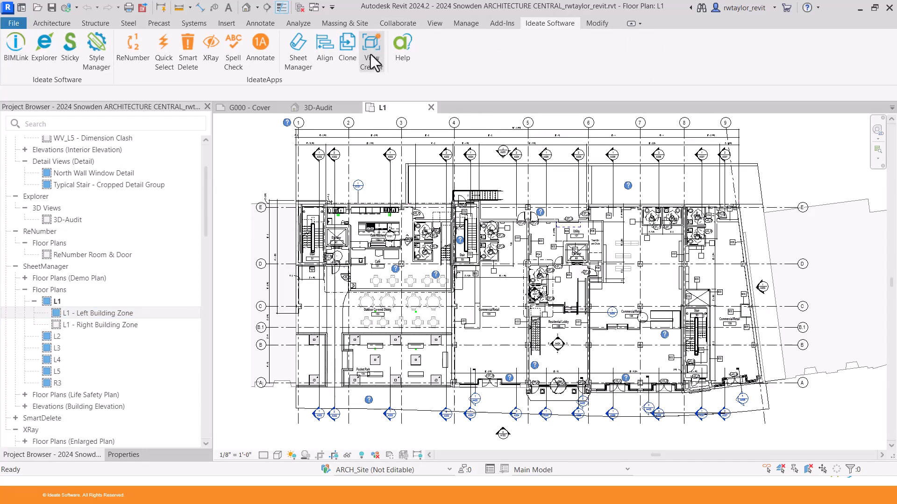
{"action": "left_click", "coordinate": [371, 51]}
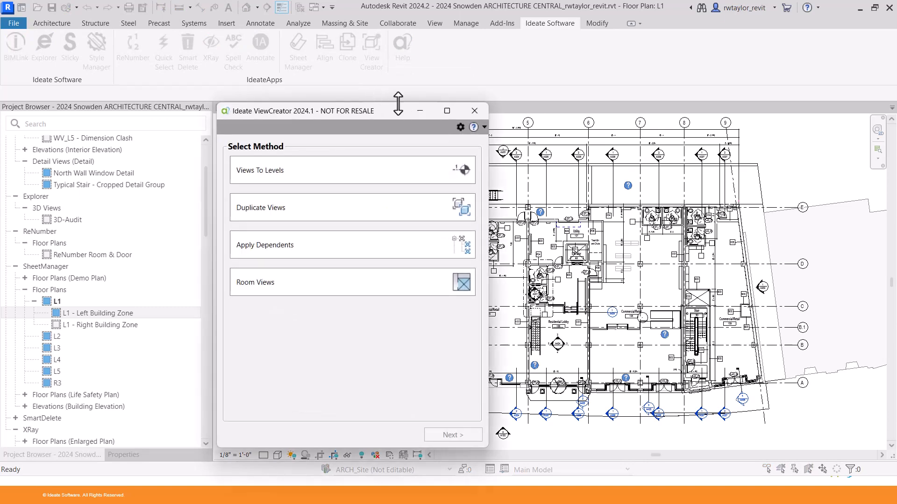
{"action": "left_click", "coordinate": [337, 251]}
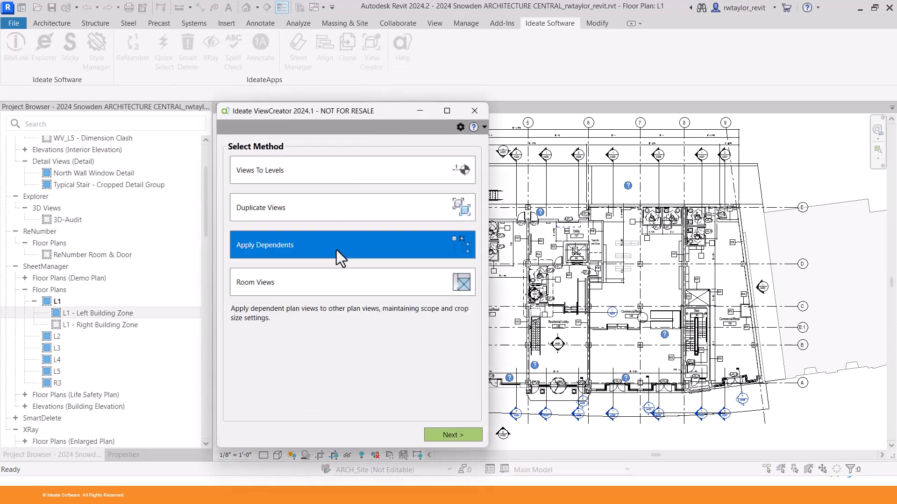
{"action": "left_click", "coordinate": [447, 436]}
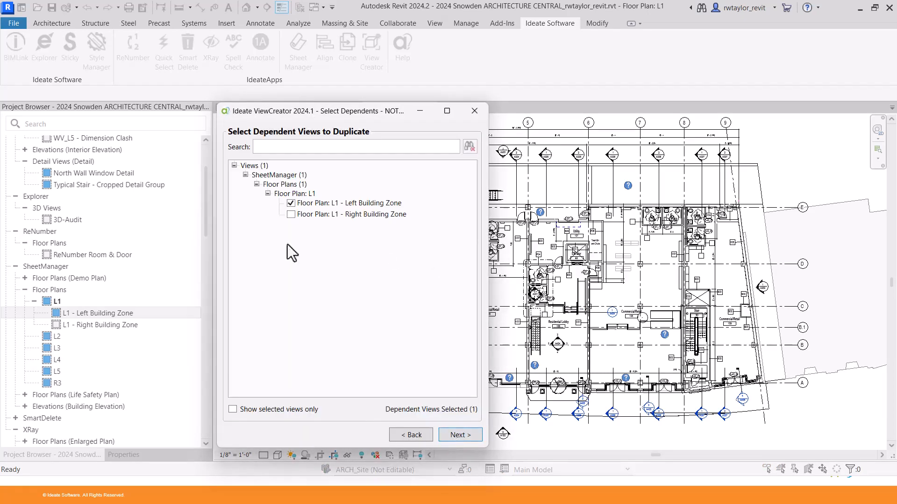
Select both L1 dependents, Left and Right Building Zone, for copying.
{"action": "left_click", "coordinate": [291, 215]}
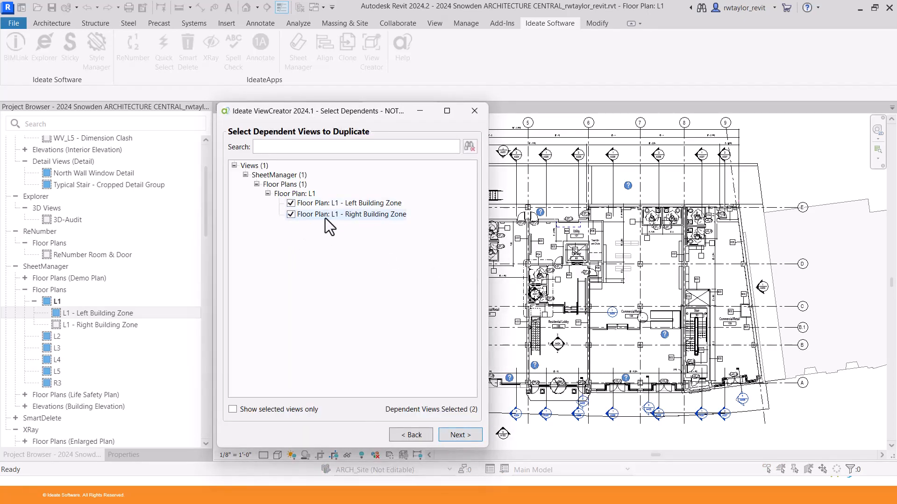
{"action": "left_click", "coordinate": [290, 212]}
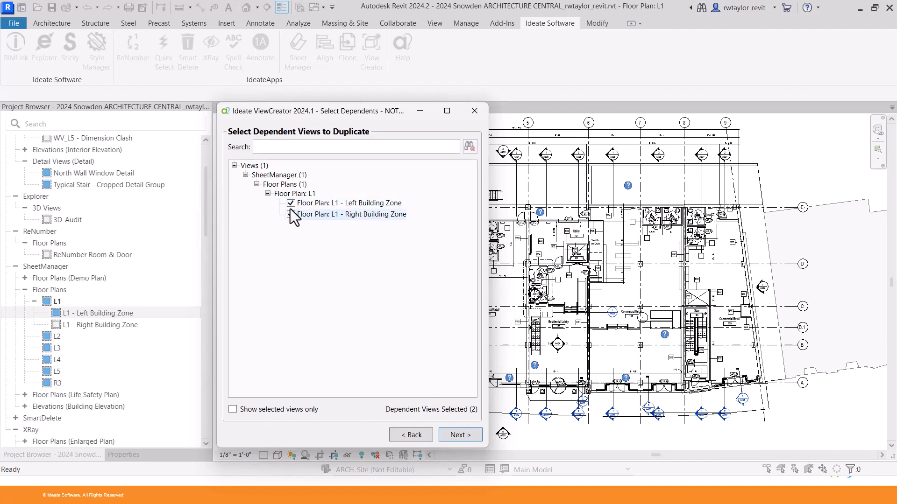
{"action": "left_click", "coordinate": [458, 436]}
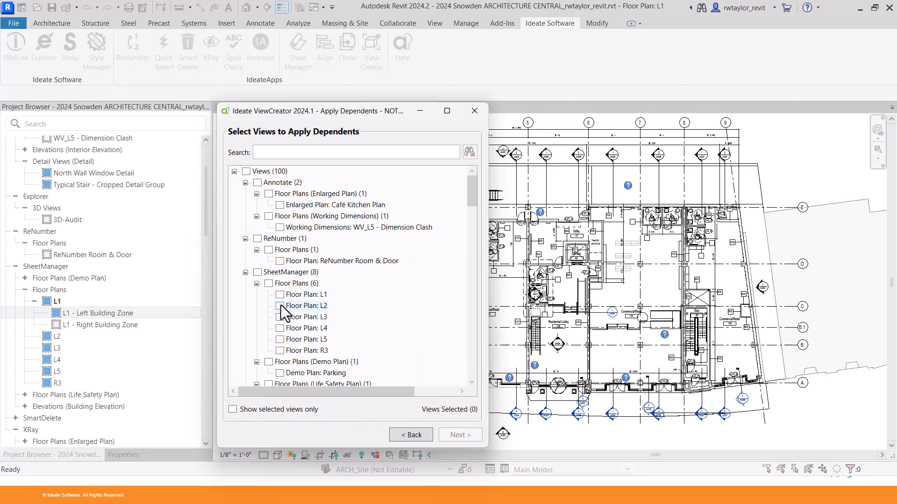
Target floor plans L2, L3, L4, L5 and R3, and generate the preview.
{"action": "left_click", "coordinate": [280, 305]}
{"action": "left_click", "coordinate": [279, 317]}
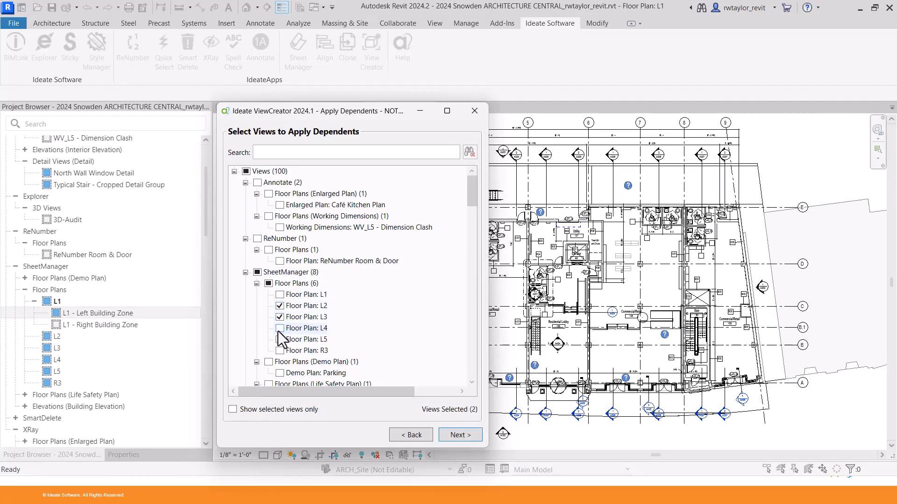
{"action": "left_click", "coordinate": [279, 329]}
{"action": "left_click", "coordinate": [281, 340]}
{"action": "left_click", "coordinate": [280, 352]}
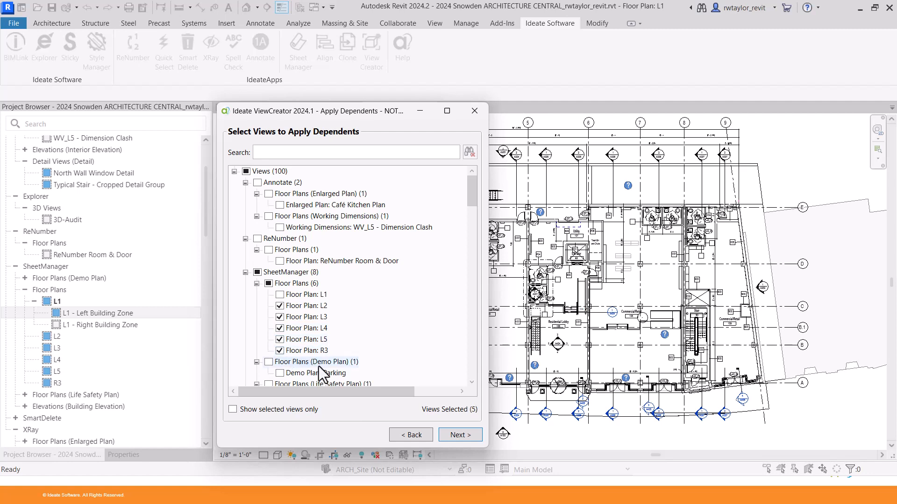
{"action": "left_click", "coordinate": [458, 435]}
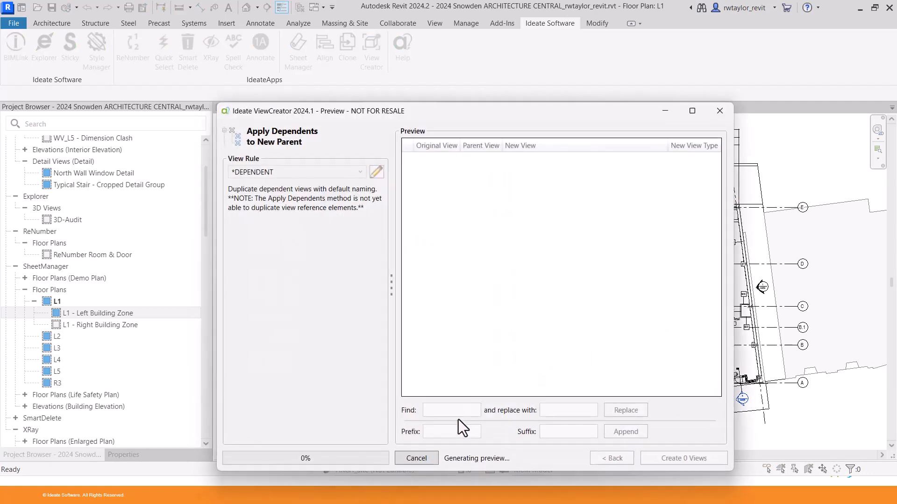
Replace 'Zone' with 'Area' in the new view names and create the 10 views.
{"action": "left_click_drag", "start_coordinate": [514, 111], "coordinate": [510, 69]}
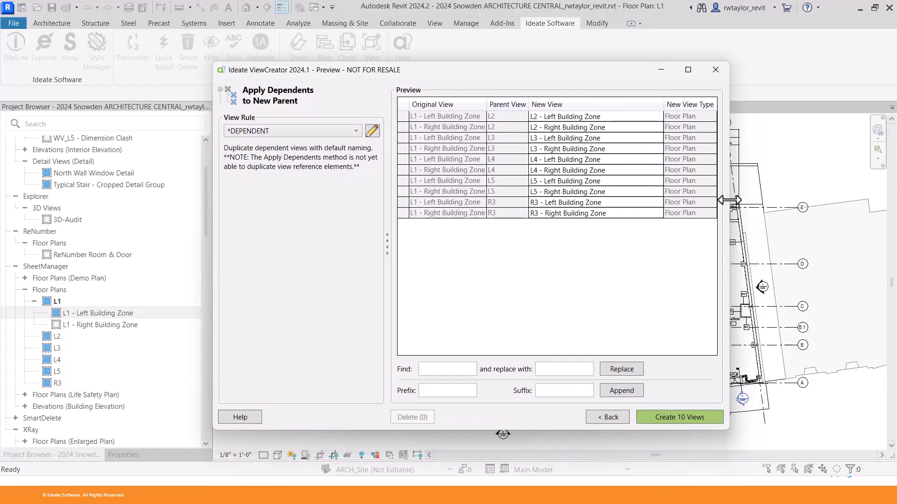
{"action": "left_click_drag", "start_coordinate": [730, 198], "coordinate": [836, 196]}
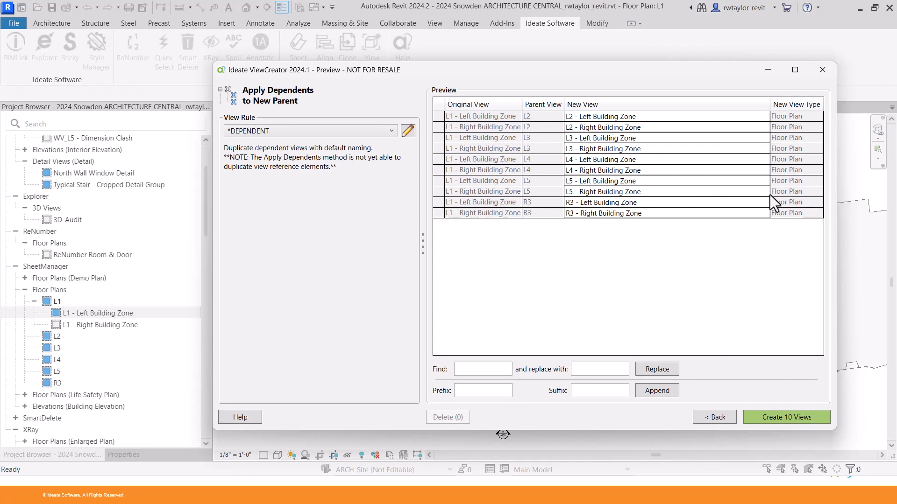
{"action": "left_click", "coordinate": [485, 370]}
{"action": "type", "text": "Zone"}
{"action": "key", "text": "Tab"}
{"action": "type", "text": "Area"}
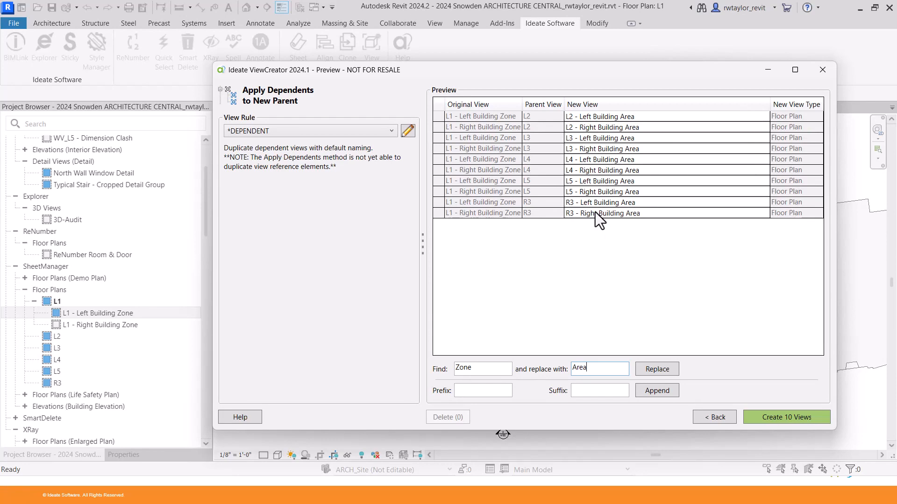
{"action": "left_click", "coordinate": [772, 419]}
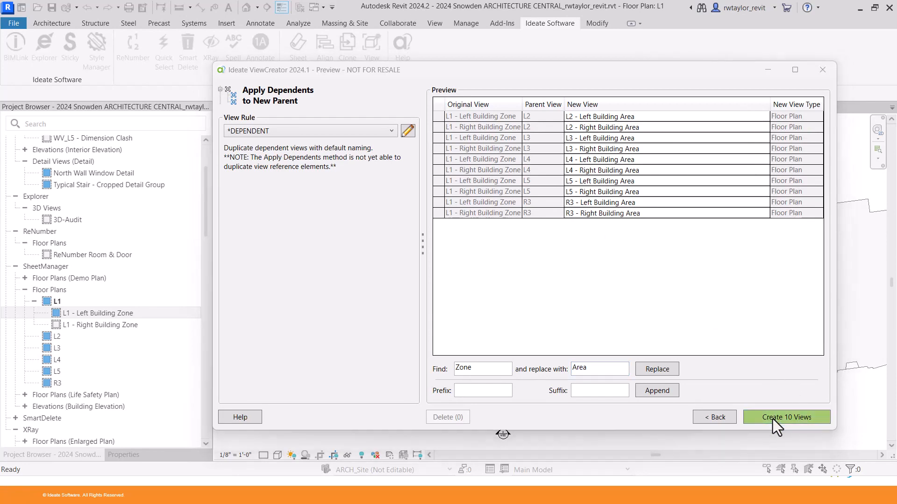
{"action": "left_click", "coordinate": [609, 276]}
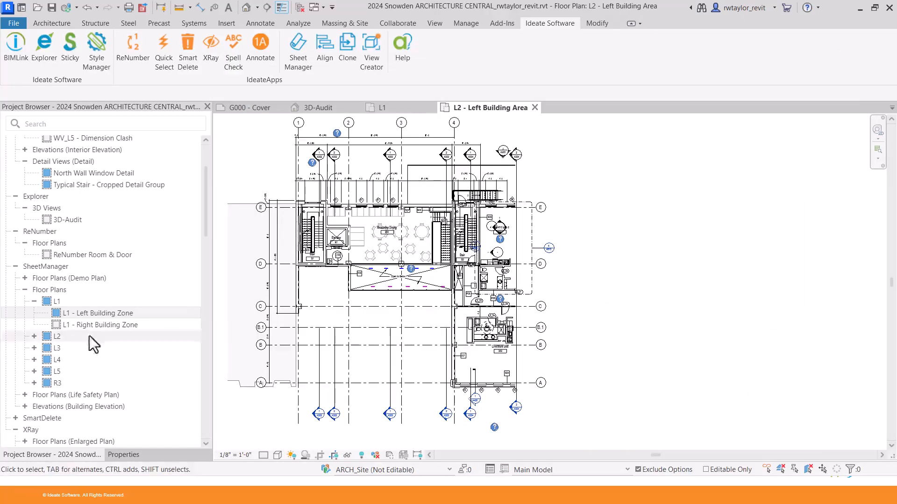
Open L2 - Left Building Area, check its properties, then close it.
{"action": "left_click", "coordinate": [32, 337]}
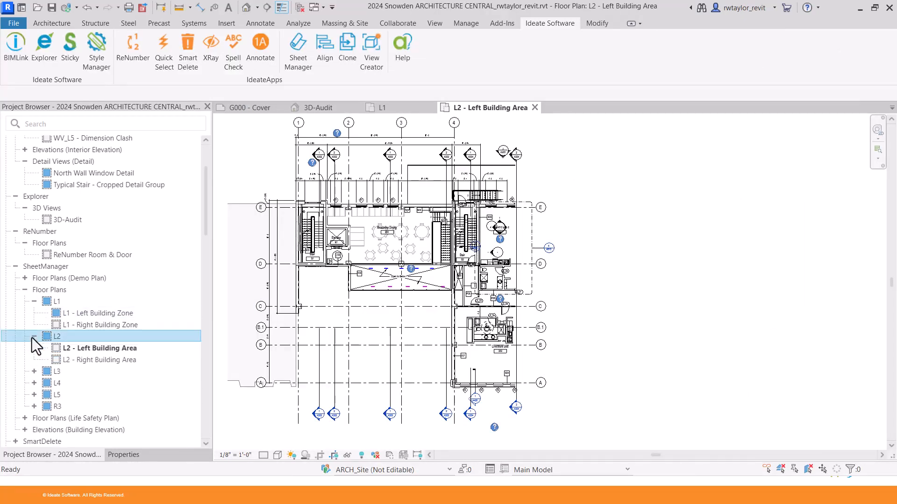
{"action": "double_click", "coordinate": [114, 349]}
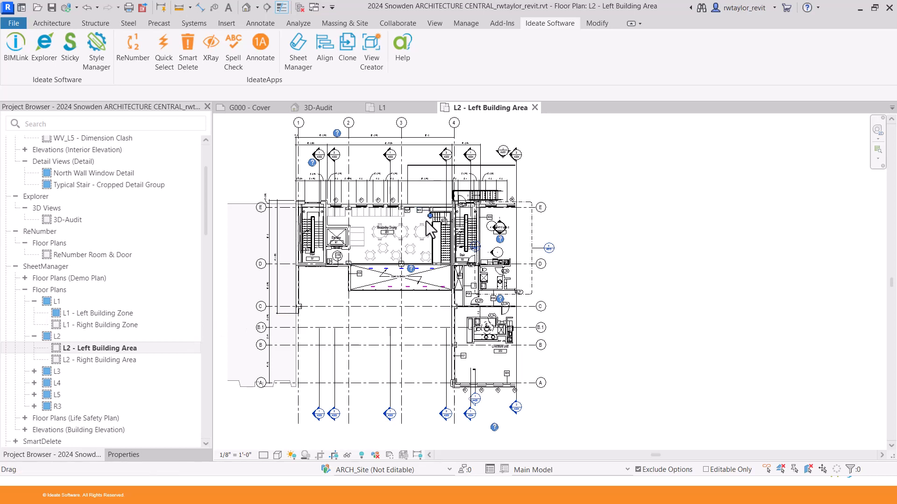
{"action": "scroll", "coordinate": [425, 220], "scroll_direction": "down", "scroll_amount": 2}
{"action": "middle_click_drag", "start_coordinate": [451, 242], "coordinate": [488, 252]}
{"action": "scroll", "coordinate": [431, 231], "scroll_direction": "up", "scroll_amount": 2}
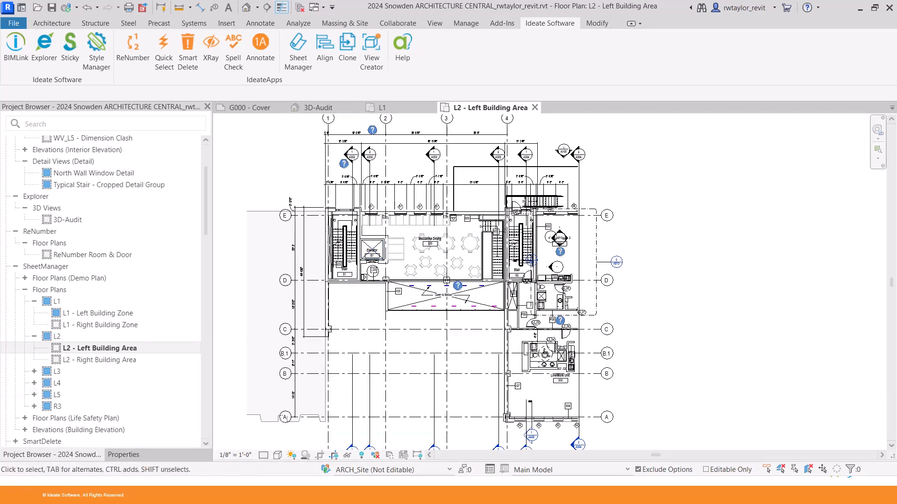
{"action": "left_click", "coordinate": [126, 455]}
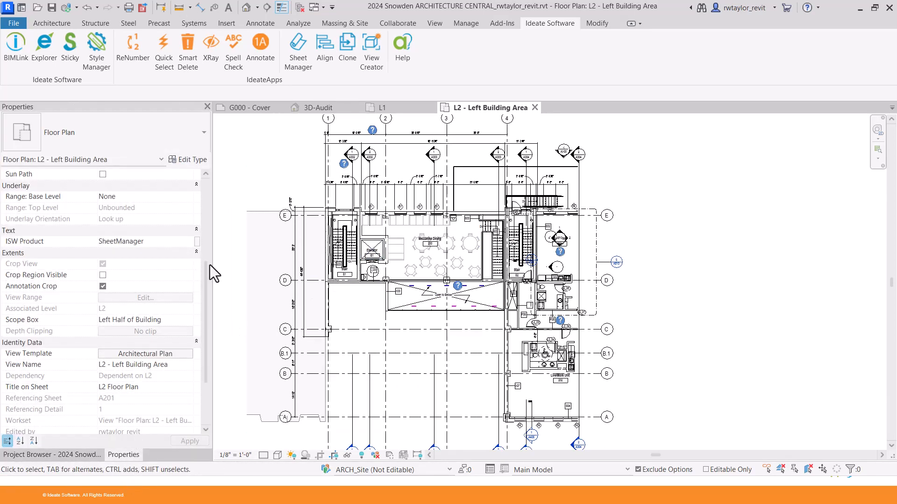
{"action": "scroll", "coordinate": [206, 271], "scroll_direction": "down", "scroll_amount": 1}
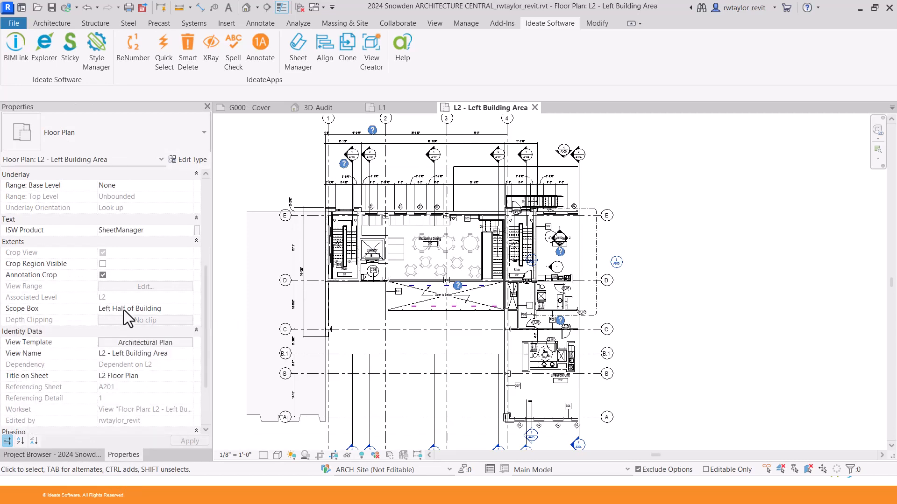
{"action": "left_click", "coordinate": [535, 108]}
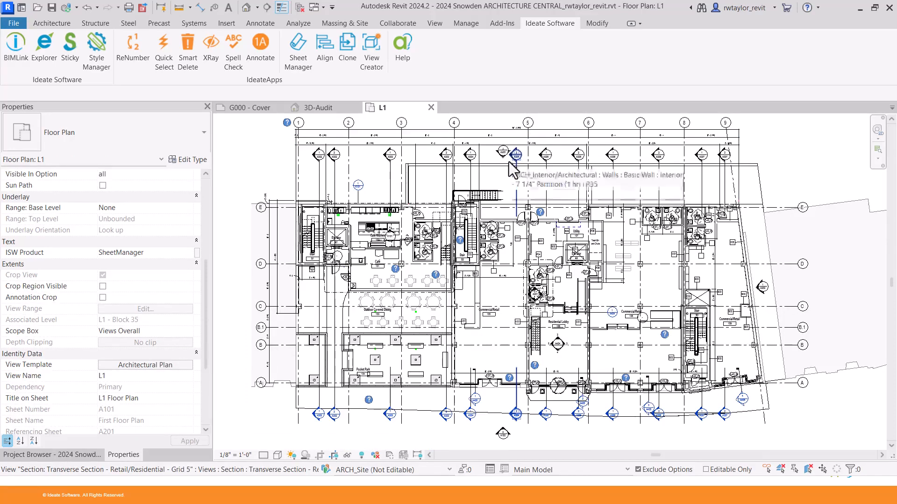
Expand levels L3 and L4 in the Project Browser to list their Building Area views.
{"action": "left_click", "coordinate": [46, 455]}
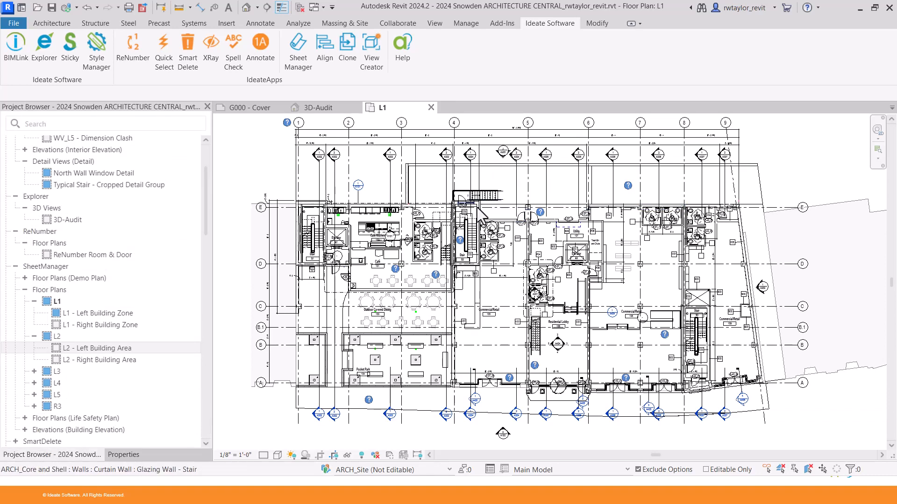
{"action": "scroll", "coordinate": [477, 212], "scroll_direction": "down", "scroll_amount": 3}
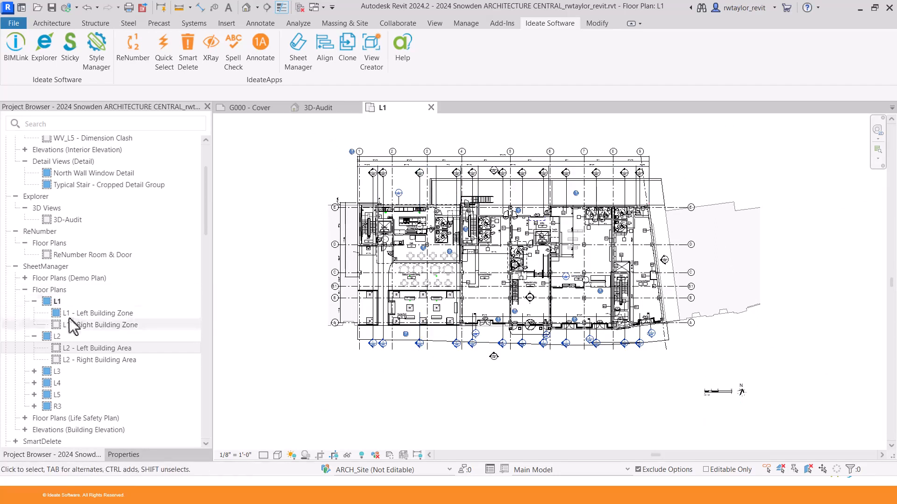
{"action": "left_click", "coordinate": [34, 372]}
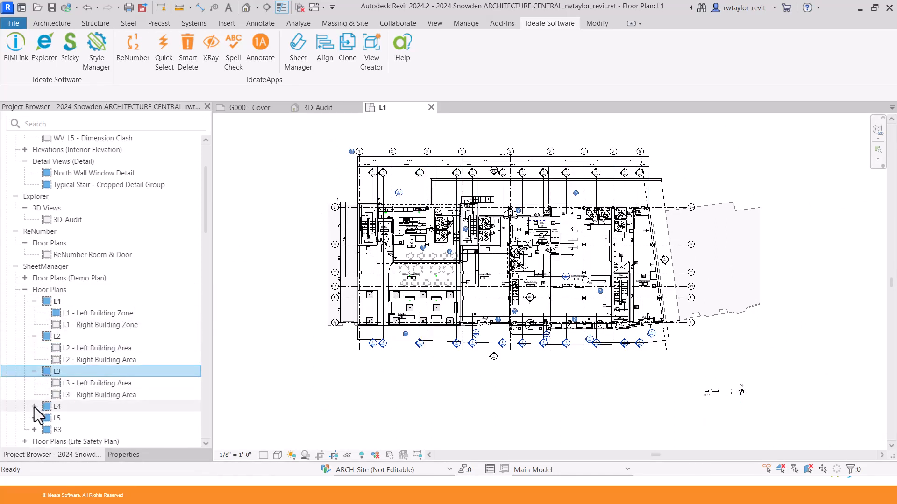
{"action": "left_click", "coordinate": [34, 406]}
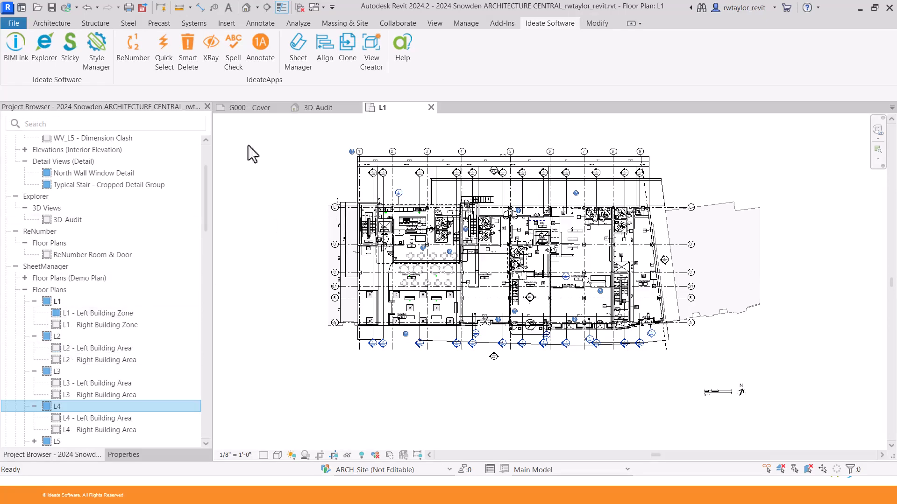
Open SheetManager, list the ten SheetManager floor plans, and start a new sheet.
{"action": "left_click", "coordinate": [296, 60]}
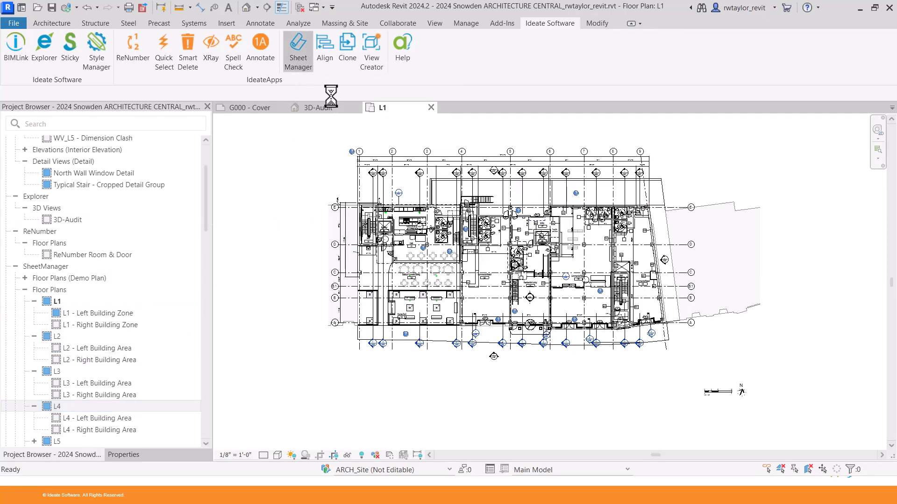
{"action": "left_click_drag", "start_coordinate": [393, 114], "coordinate": [436, 56]}
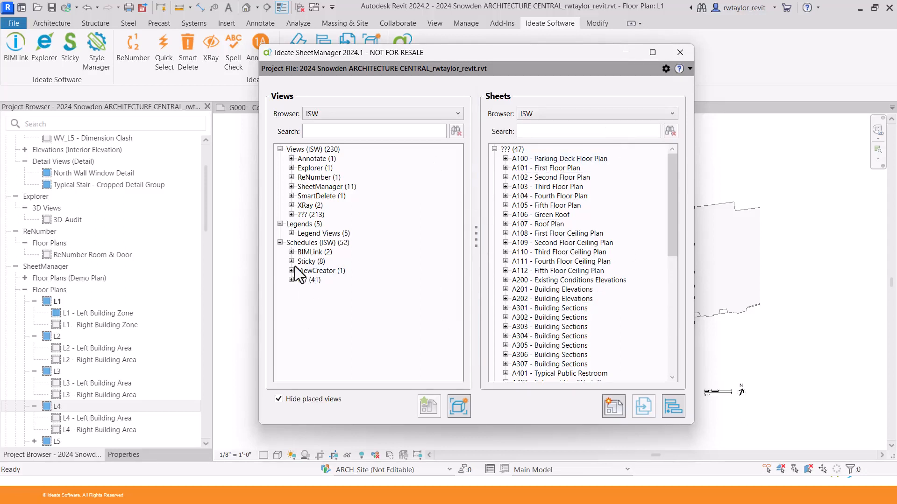
{"action": "left_click", "coordinate": [290, 187]}
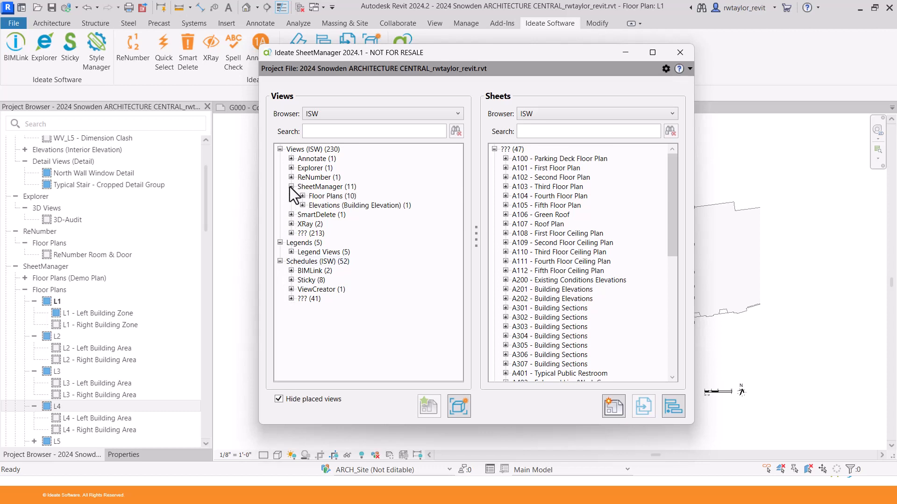
{"action": "left_click", "coordinate": [302, 196]}
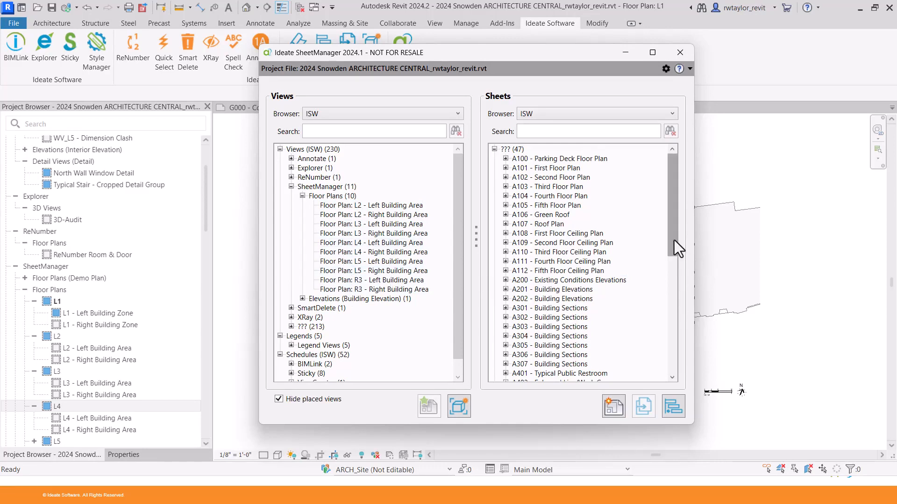
{"action": "left_click_drag", "start_coordinate": [674, 240], "coordinate": [660, 376]}
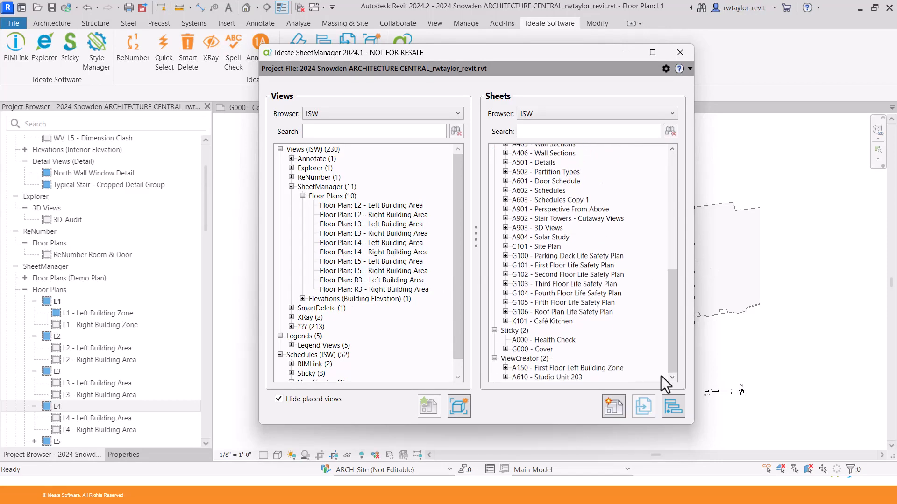
{"action": "left_click", "coordinate": [613, 411]}
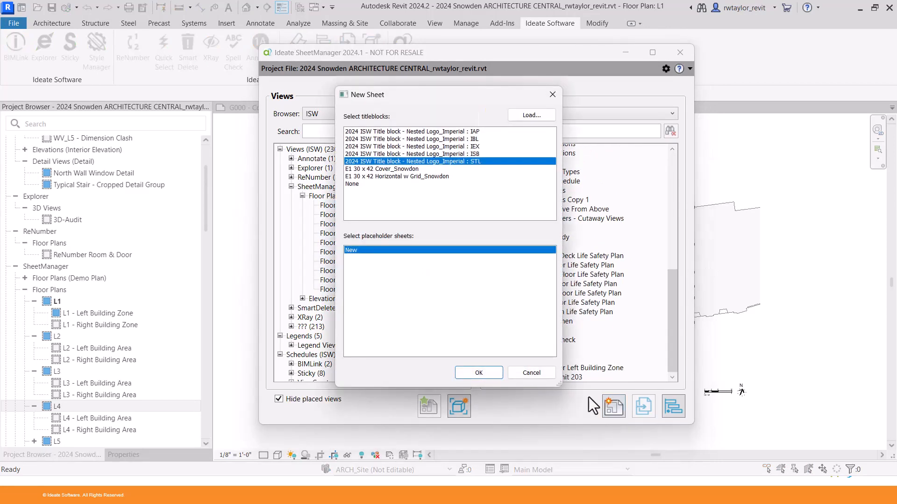
Create sheet G003 with the IAP title block and show its properties.
{"action": "left_click", "coordinate": [449, 133]}
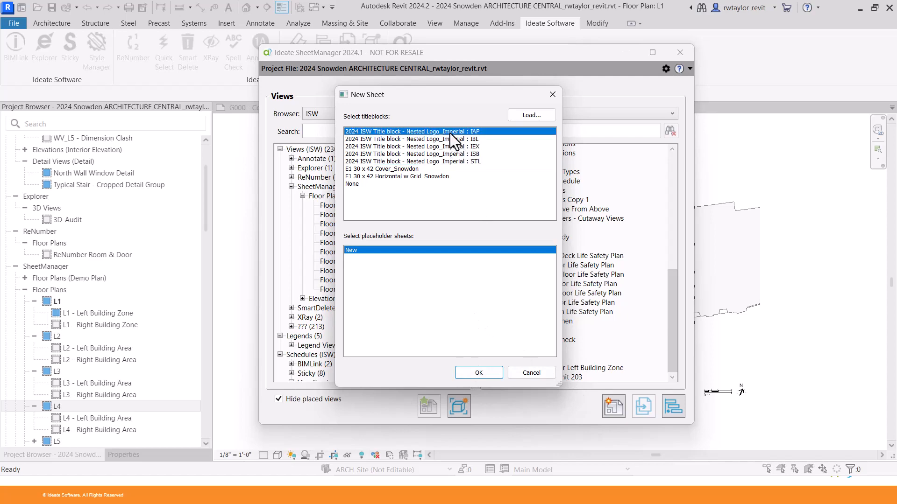
{"action": "left_click", "coordinate": [472, 373]}
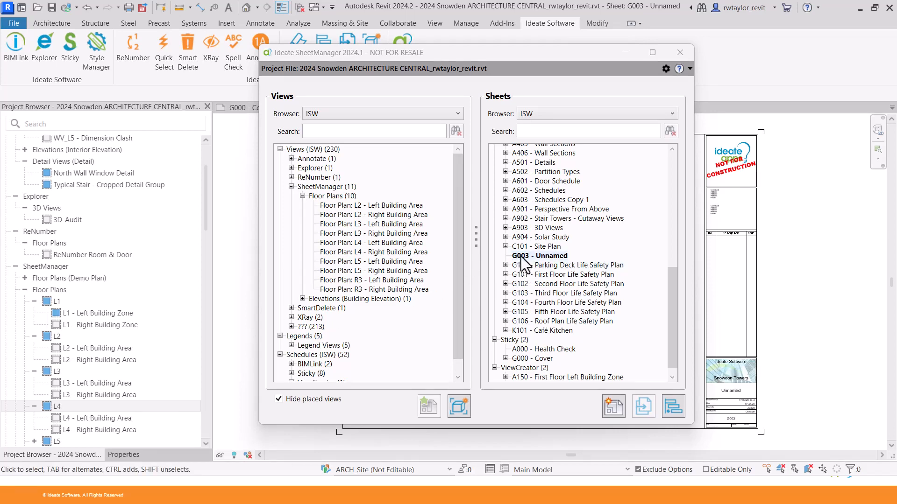
{"action": "left_click", "coordinate": [127, 458]}
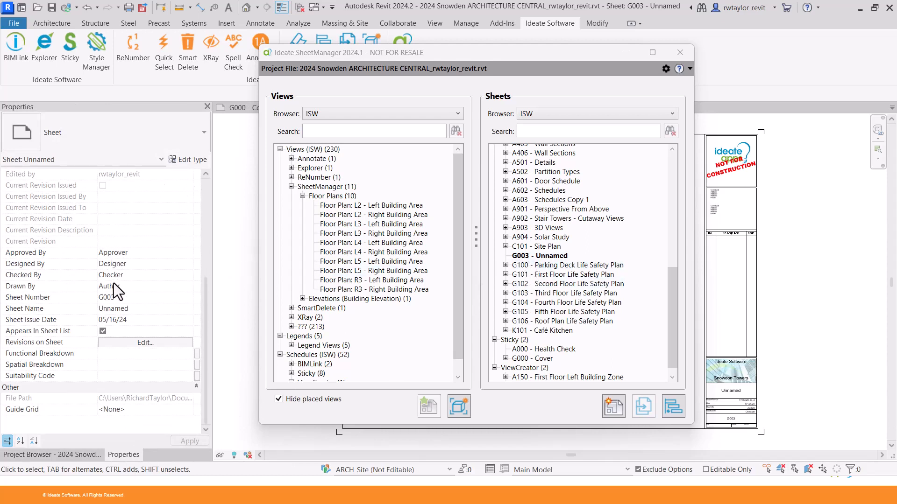
Set the sheet's ISW Product parameter to ViewCreator.
{"action": "scroll", "coordinate": [203, 289], "scroll_direction": "up", "scroll_amount": 5}
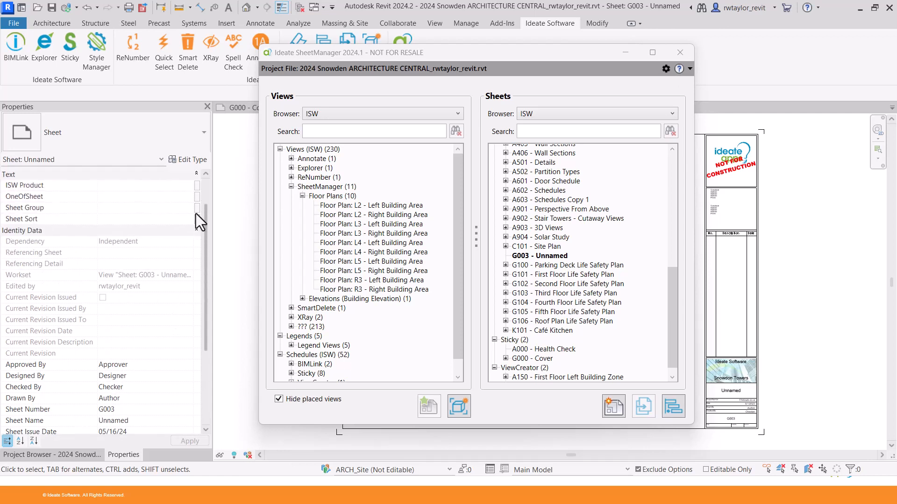
{"action": "left_click", "coordinate": [113, 222]}
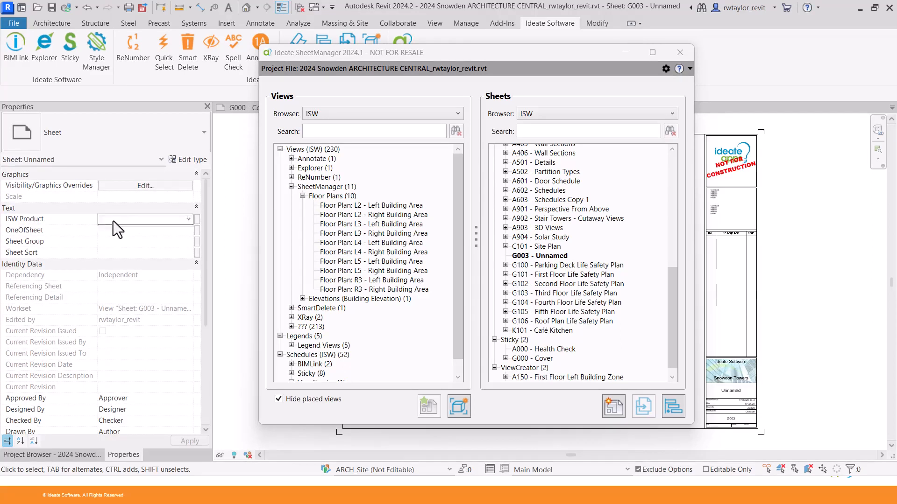
{"action": "left_click", "coordinate": [188, 218]}
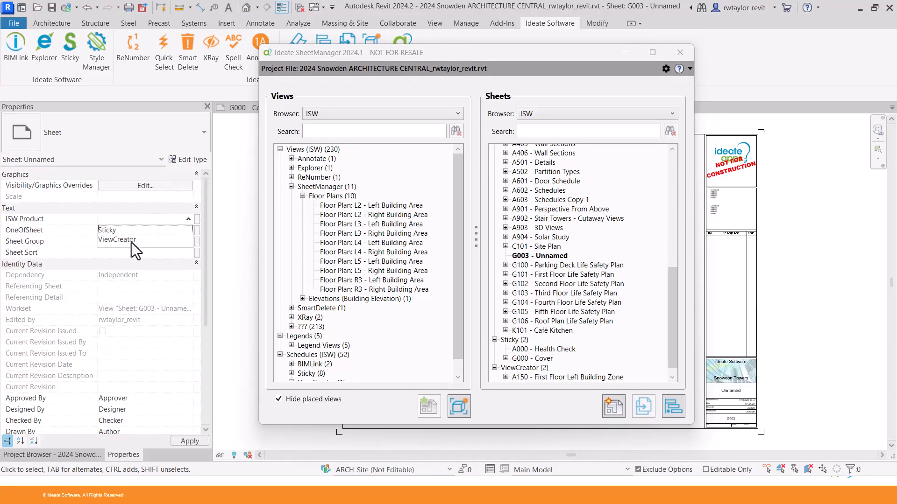
{"action": "left_click", "coordinate": [131, 241]}
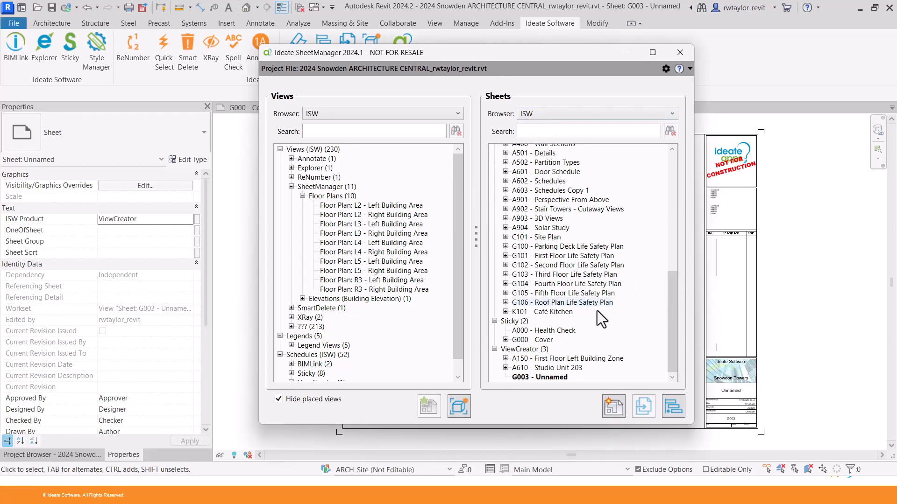
Rename sheet G003 to A155 'Second Floor Left Building Area'.
{"action": "left_click", "coordinate": [546, 378]}
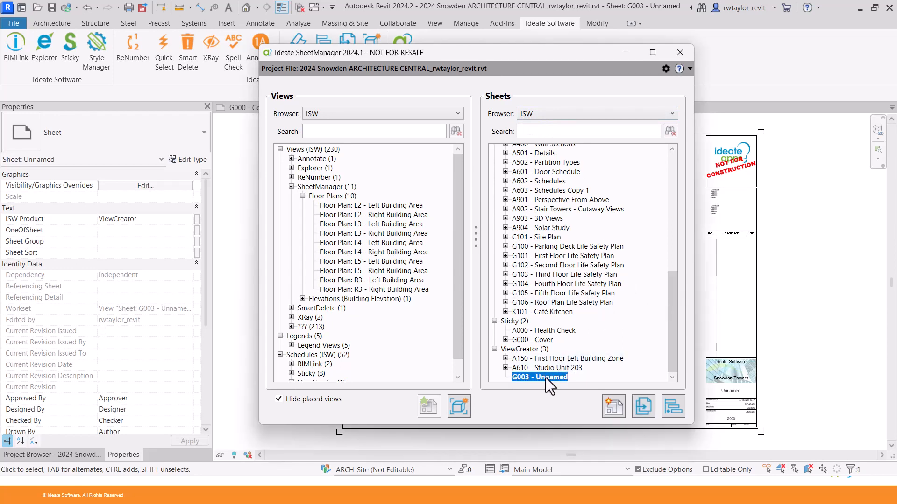
{"action": "right_click", "coordinate": [546, 378]}
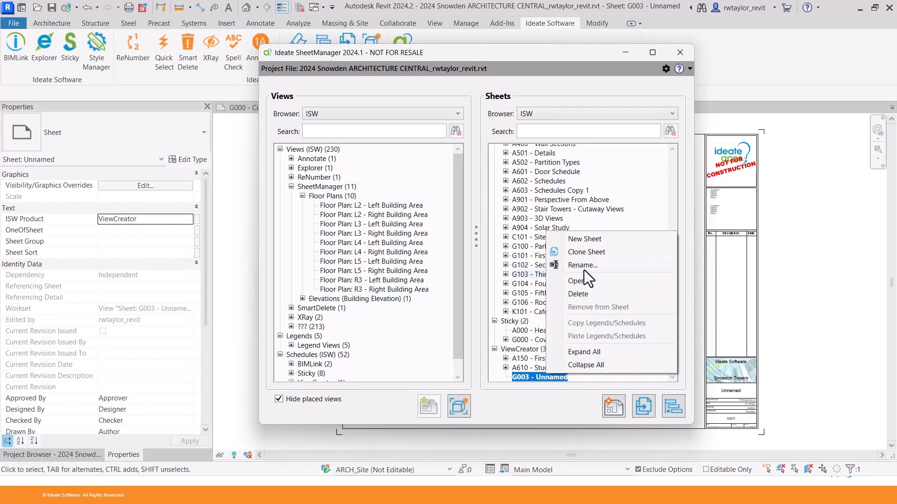
{"action": "left_click", "coordinate": [482, 240]}
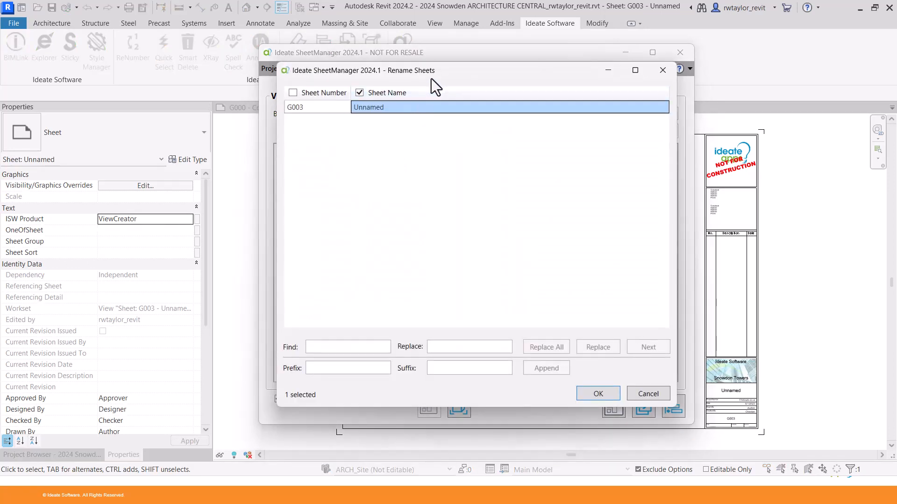
{"action": "left_click_drag", "start_coordinate": [430, 79], "coordinate": [209, 89]}
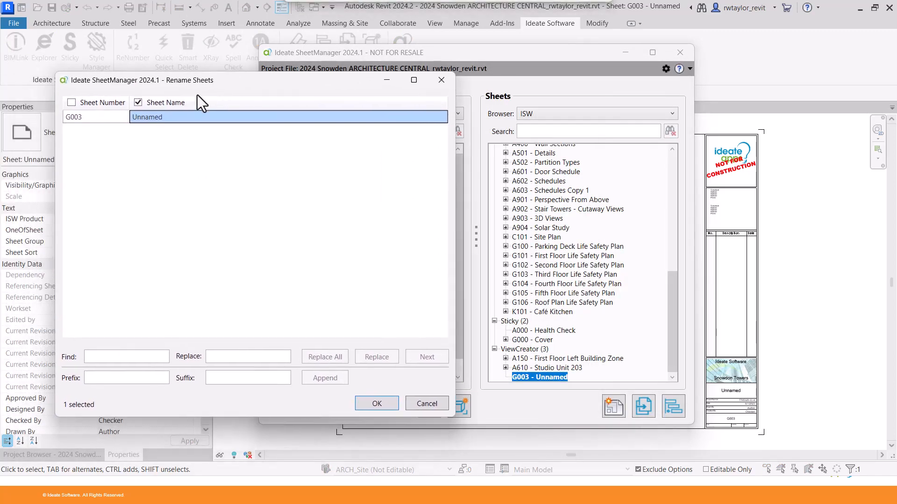
{"action": "left_click", "coordinate": [94, 118]}
{"action": "left_click", "coordinate": [94, 119]}
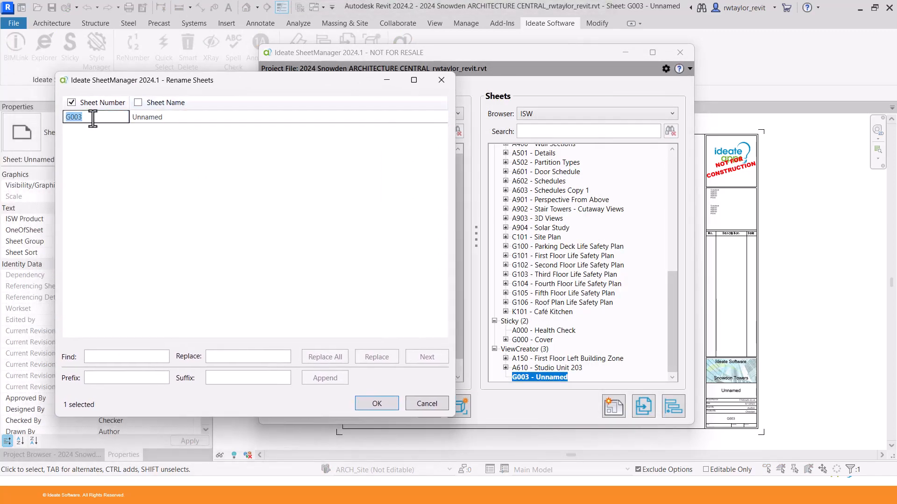
{"action": "type", "text": "A155"}
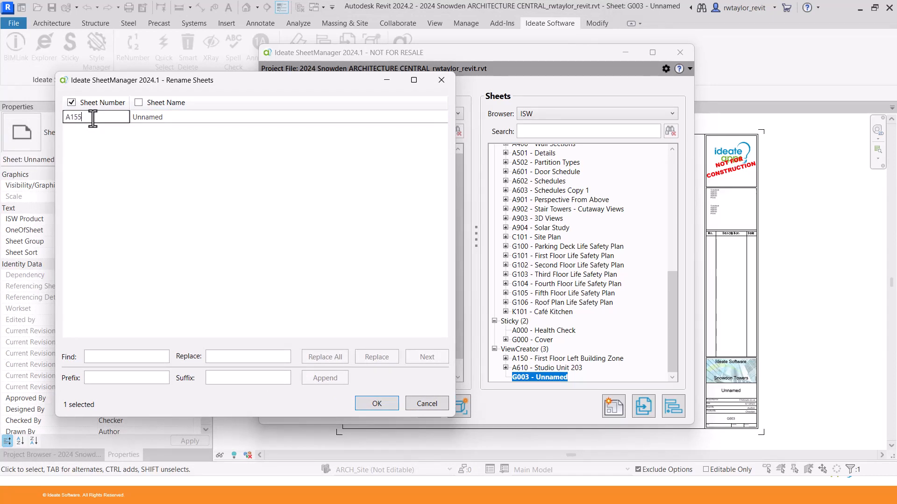
{"action": "key", "text": "Tab"}
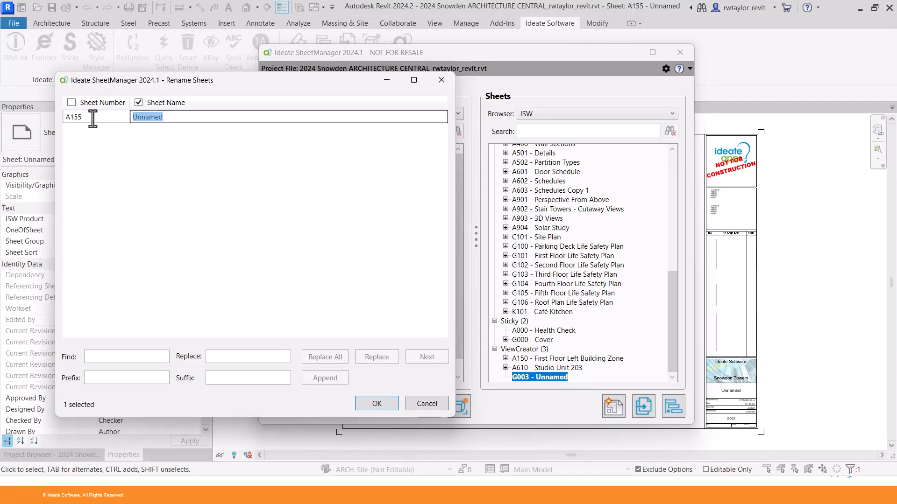
{"action": "type", "text": "Second"}
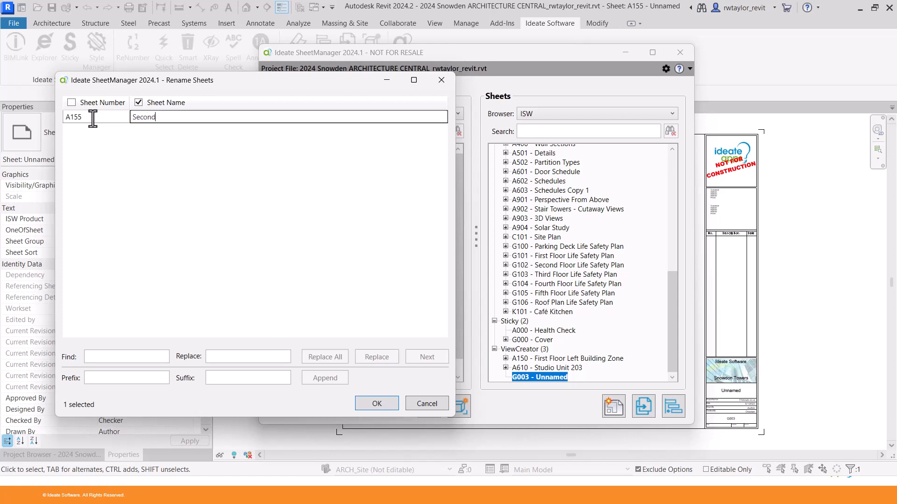
{"action": "type", "text": " Floor Left Buildin"}
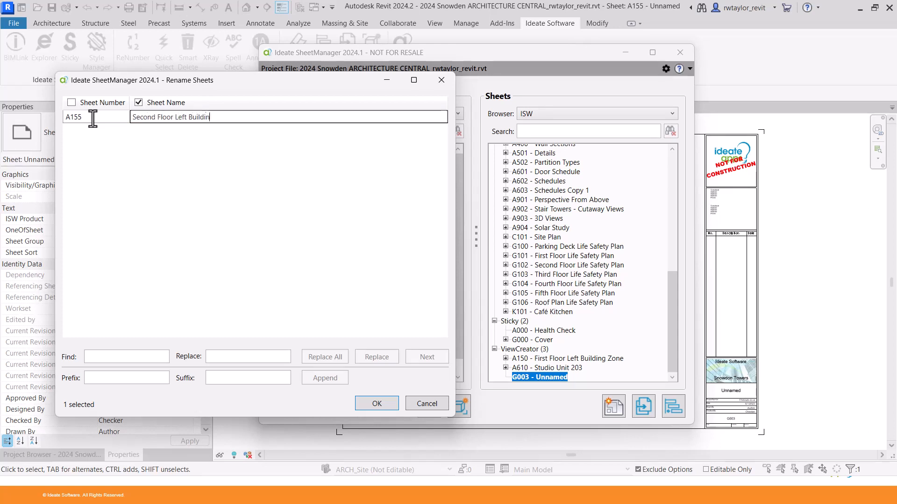
{"action": "type", "text": "g Area"}
{"action": "key", "text": "Return"}
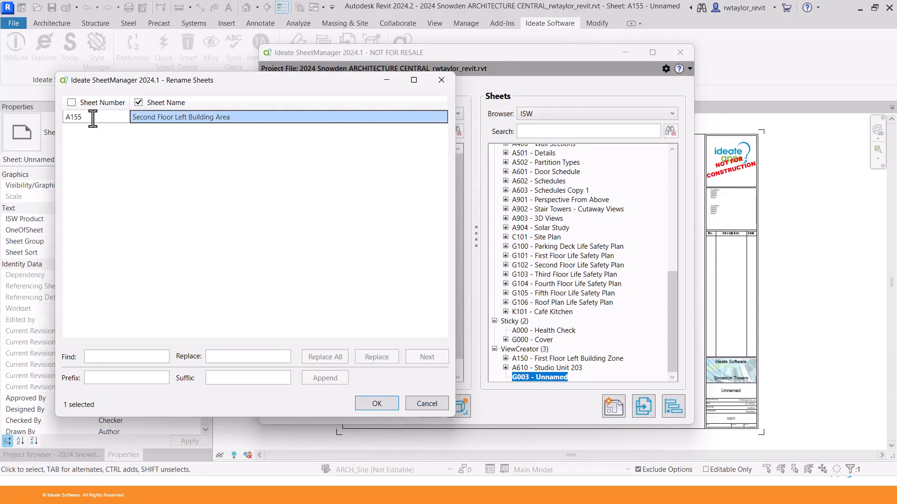
Apply the A155 rename and place L2 - Left Building Area on sheet A155.
{"action": "left_click", "coordinate": [371, 402]}
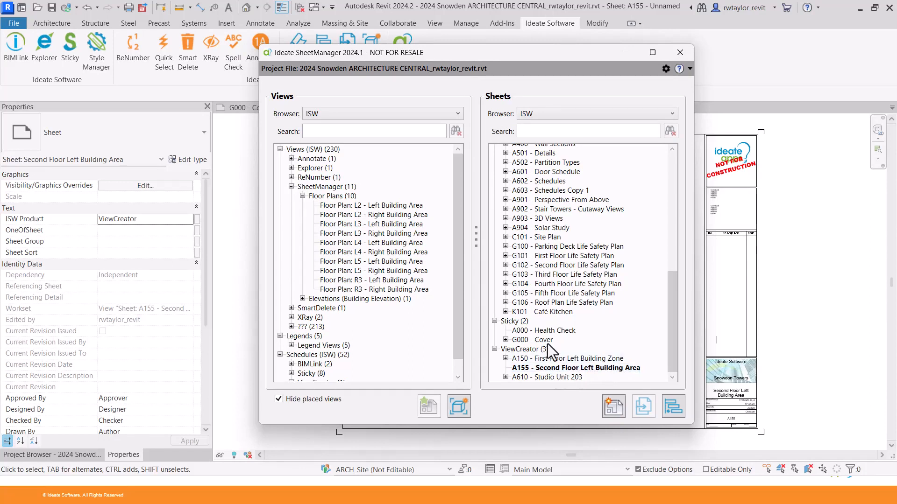
{"action": "left_click", "coordinate": [364, 207]}
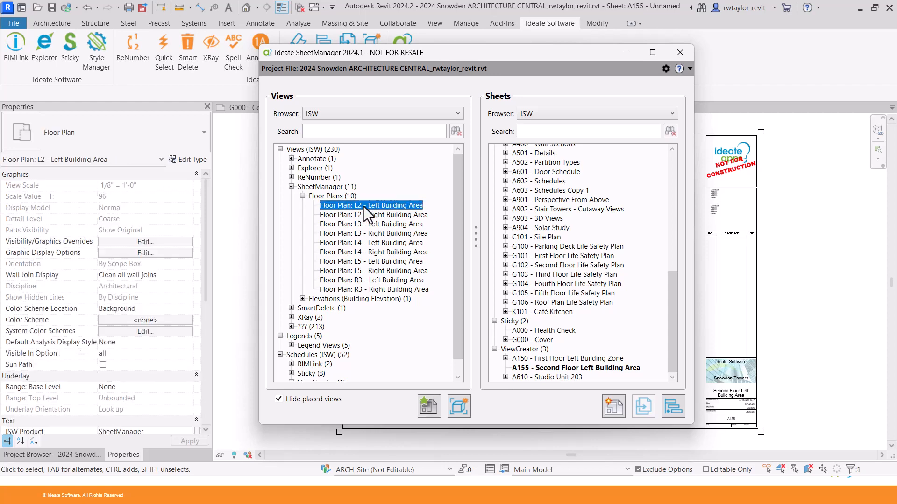
{"action": "left_click_drag", "start_coordinate": [363, 206], "coordinate": [536, 367]}
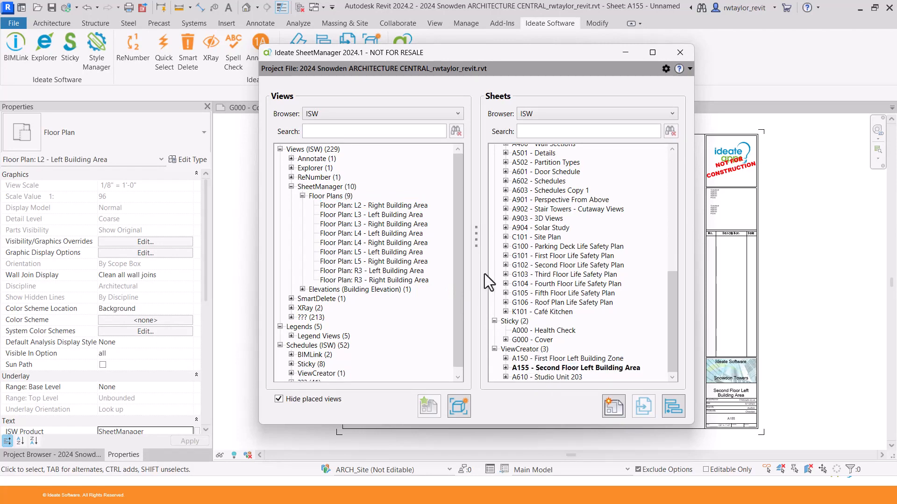
Add the Sticky-Philips Gardco schedule to sheet A155.
{"action": "scroll", "coordinate": [461, 270], "scroll_direction": "down", "scroll_amount": 1}
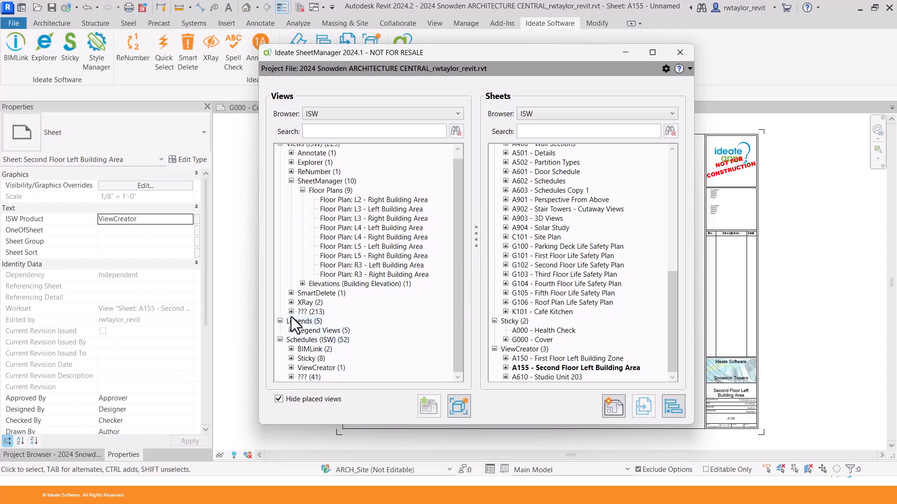
{"action": "left_click", "coordinate": [291, 358]}
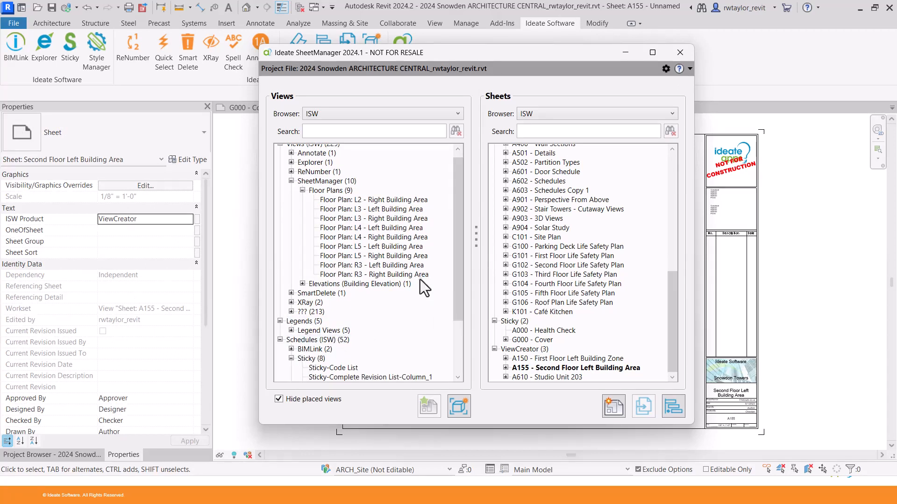
{"action": "left_click_drag", "start_coordinate": [459, 271], "coordinate": [458, 339]}
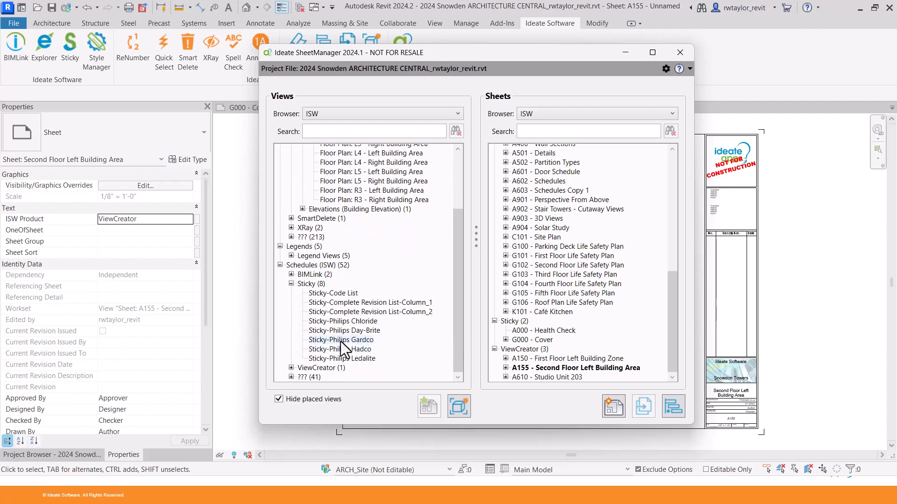
{"action": "left_click_drag", "start_coordinate": [341, 341], "coordinate": [522, 366]}
Move the South Elevation view from sheet A150 to sheet A155.
{"action": "left_click", "coordinate": [506, 359]}
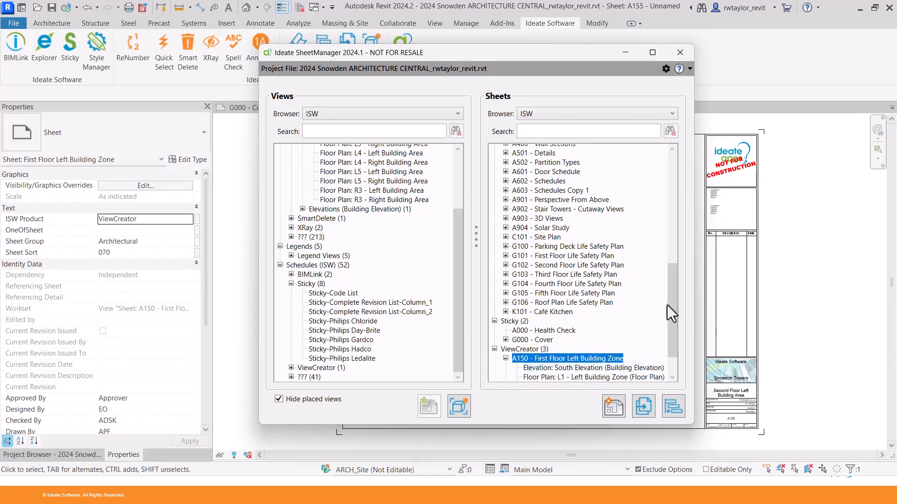
{"action": "scroll", "coordinate": [670, 303], "scroll_direction": "down", "scroll_amount": 1}
{"action": "left_click", "coordinate": [504, 367]}
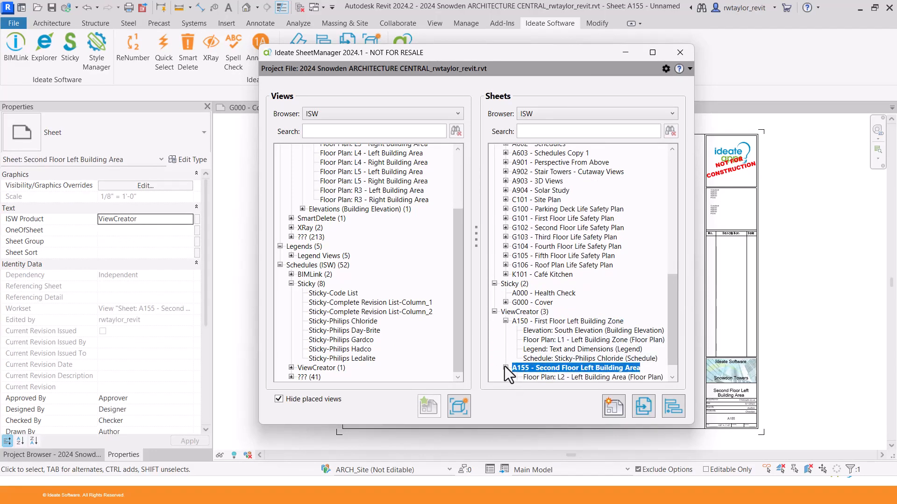
{"action": "scroll", "coordinate": [668, 312], "scroll_direction": "down", "scroll_amount": 1}
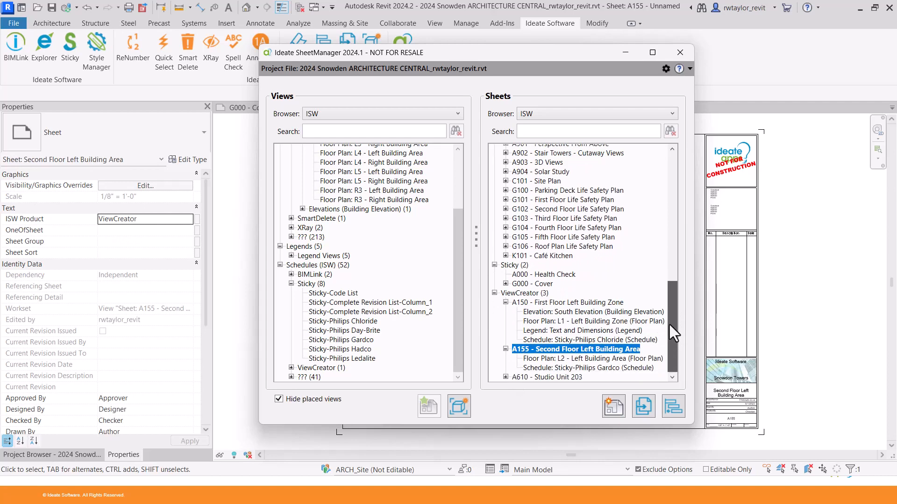
{"action": "left_click", "coordinate": [576, 313]}
{"action": "left_click", "coordinate": [574, 349], "text": "ctrl"}
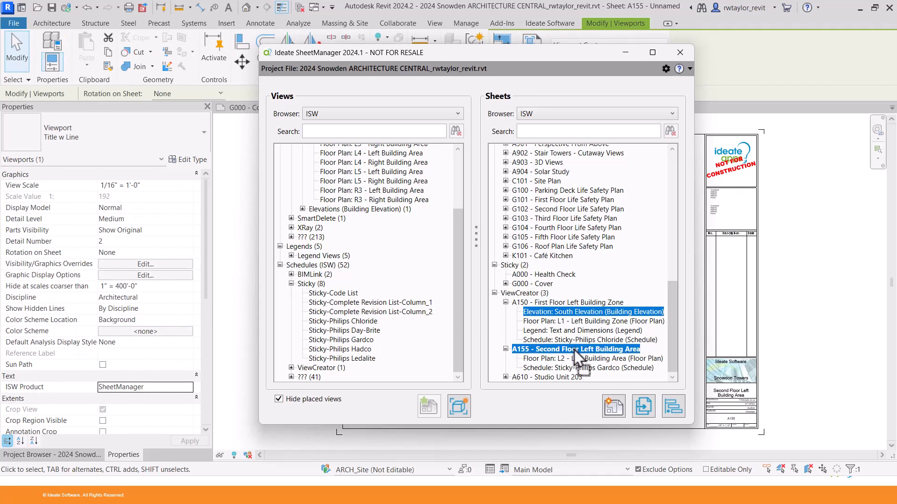
{"action": "left_click_drag", "start_coordinate": [574, 350], "coordinate": [573, 349]}
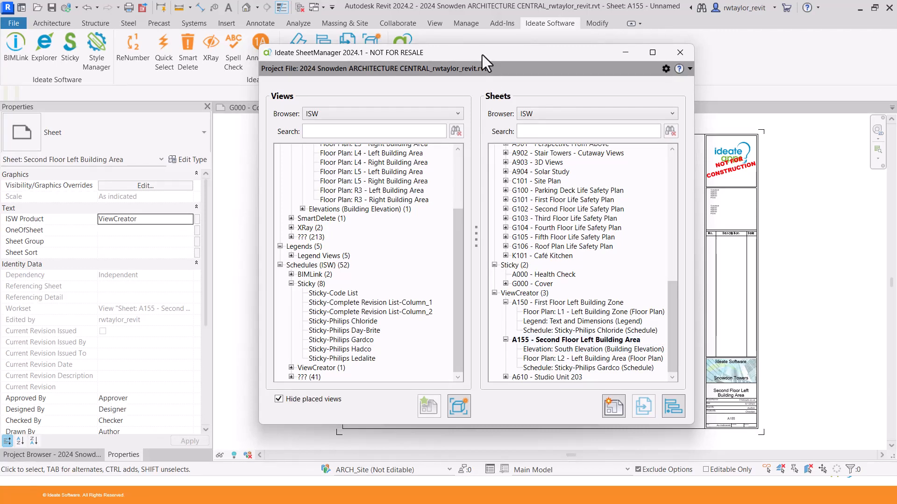
Place the L2 plan upper left, South Elevation at bottom, Gardco schedule lower right.
{"action": "left_click_drag", "start_coordinate": [482, 55], "coordinate": [531, 431]}
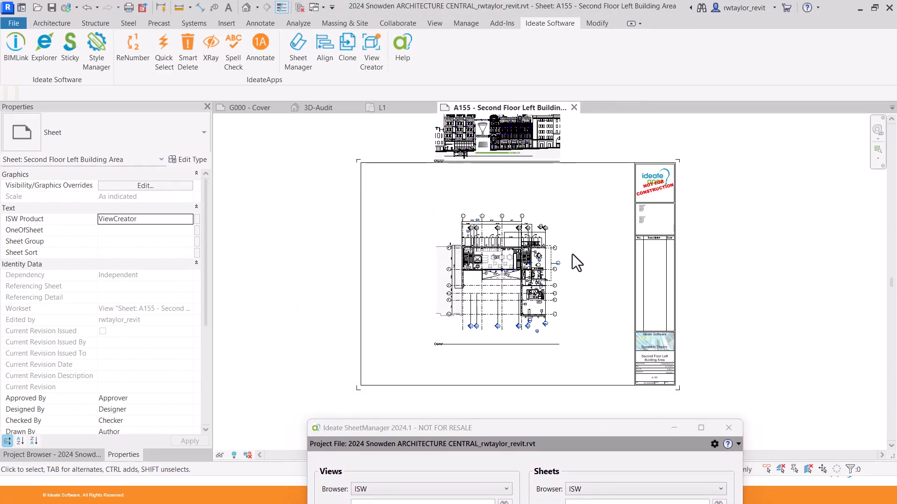
{"action": "left_click_drag", "start_coordinate": [559, 276], "coordinate": [497, 239]}
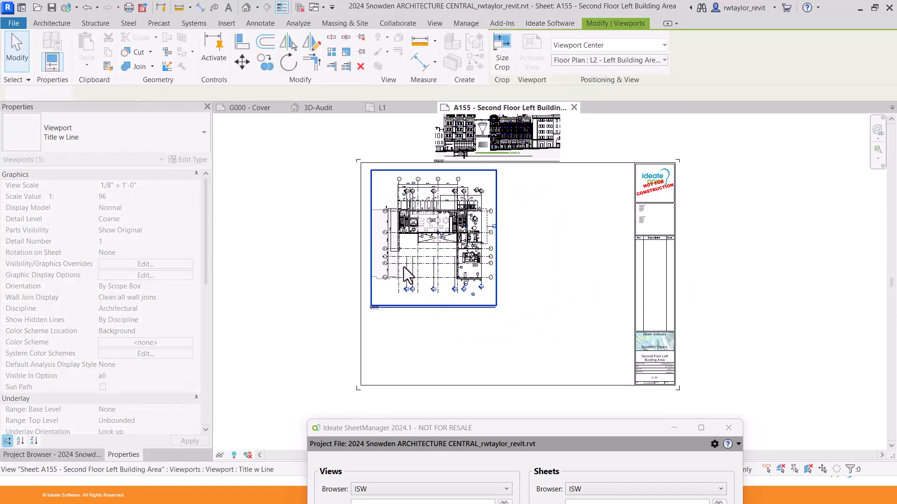
{"action": "left_click", "coordinate": [629, 214]}
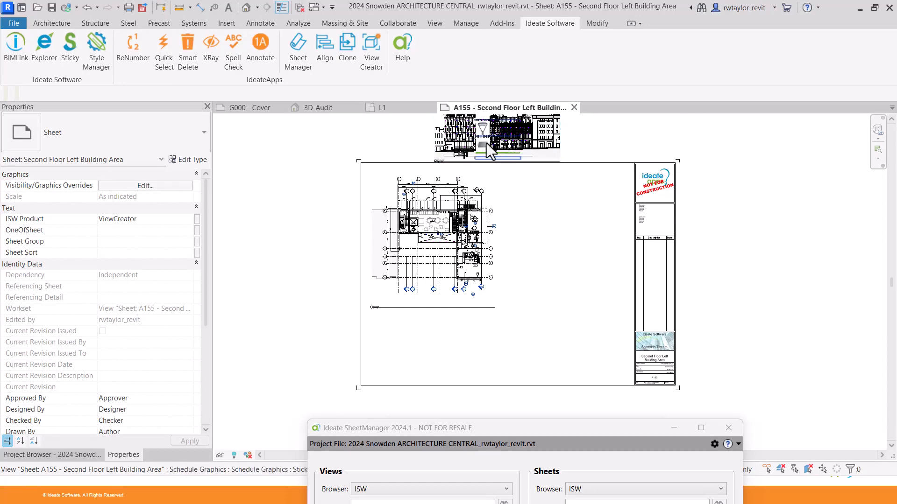
{"action": "left_click_drag", "start_coordinate": [456, 152], "coordinate": [446, 352]}
{"action": "left_click", "coordinate": [547, 273]}
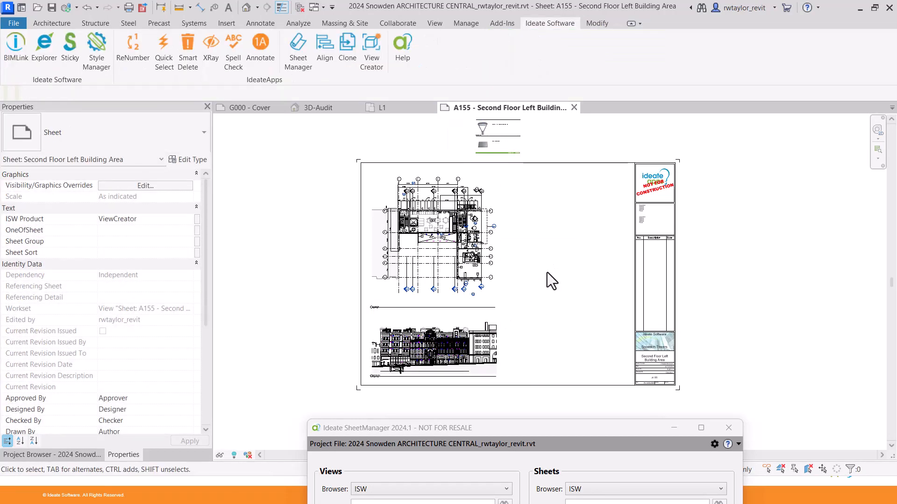
{"action": "left_click_drag", "start_coordinate": [505, 145], "coordinate": [595, 356]}
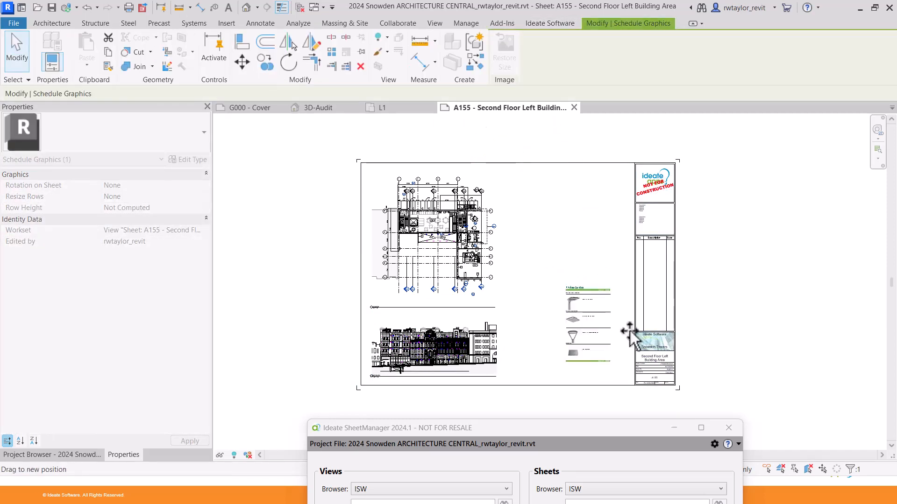
{"action": "left_click", "coordinate": [579, 375]}
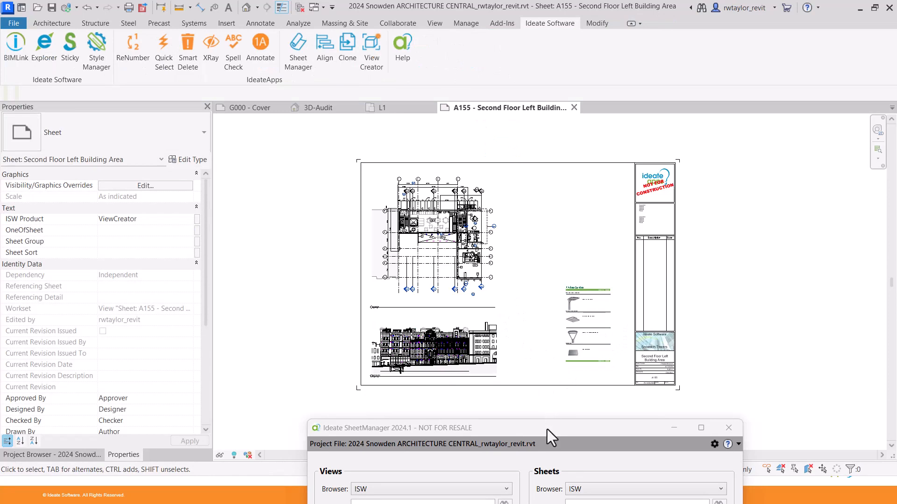
{"action": "left_click_drag", "start_coordinate": [547, 430], "coordinate": [214, 87]}
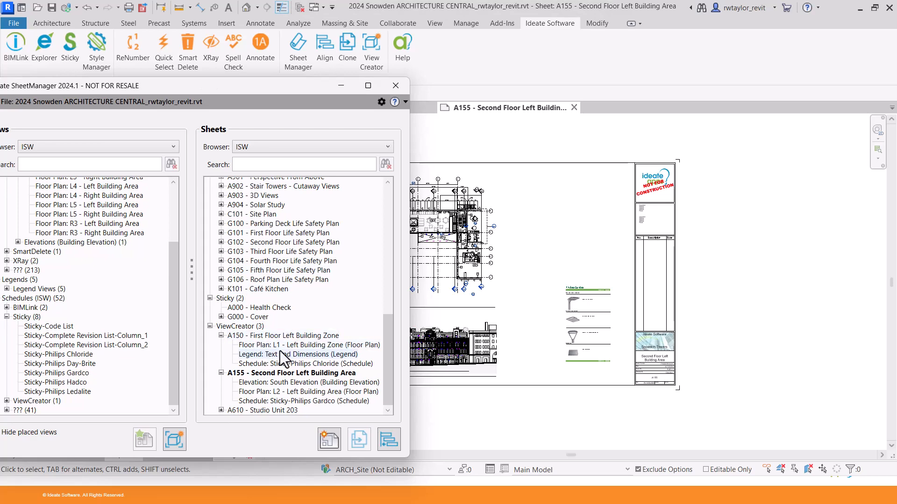
Copy the Text and Dimensions legend from sheet A150 and paste it onto sheet A155.
{"action": "left_click", "coordinate": [284, 355]}
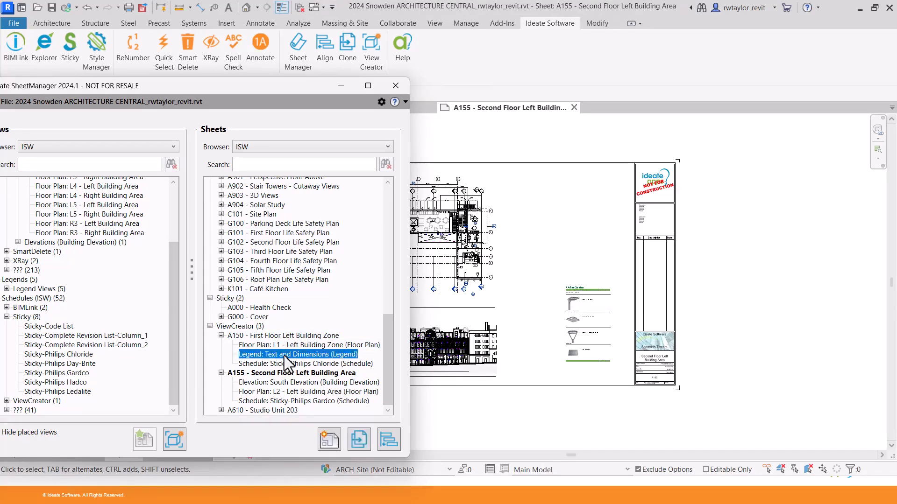
{"action": "right_click", "coordinate": [284, 355]}
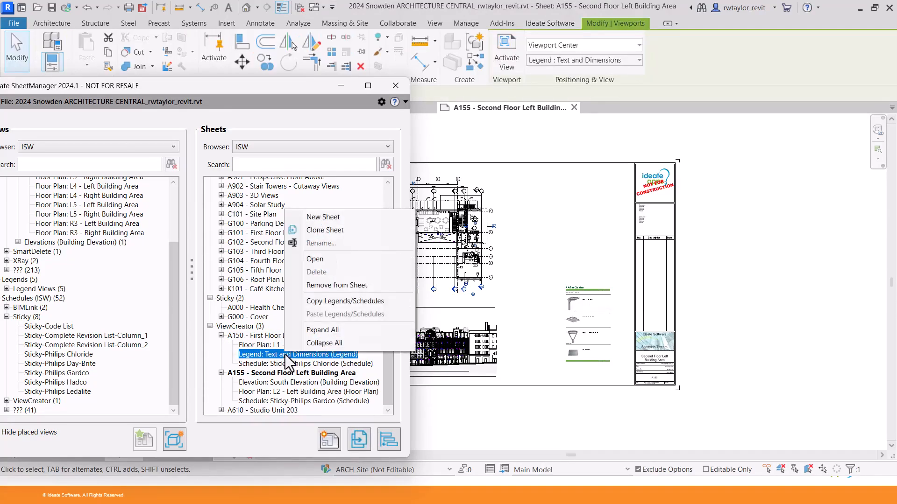
{"action": "left_click", "coordinate": [326, 302]}
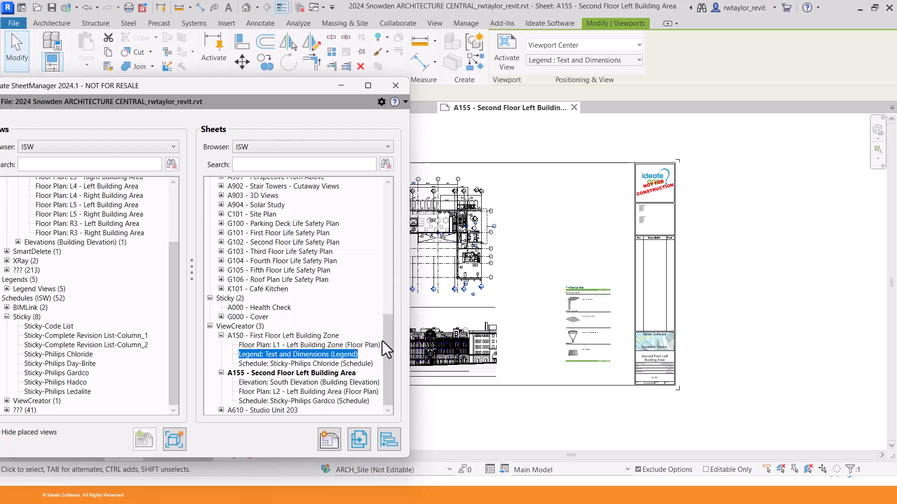
{"action": "left_click", "coordinate": [299, 374]}
{"action": "right_click", "coordinate": [299, 373]}
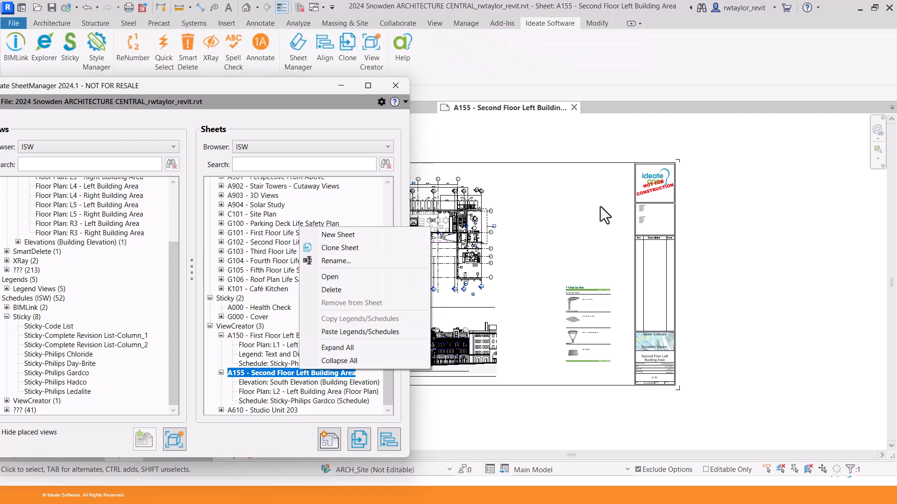
{"action": "left_click", "coordinate": [550, 231]}
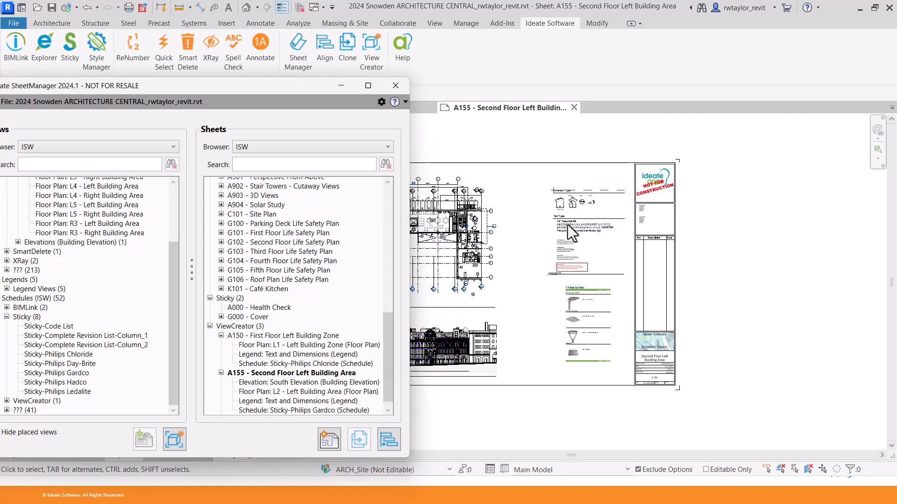
Zoom sheet A155 to fit to check the pasted legend, then reselect A155 in SheetManager.
{"action": "left_click_drag", "start_coordinate": [280, 88], "coordinate": [571, 422]}
{"action": "right_click", "coordinate": [305, 242]}
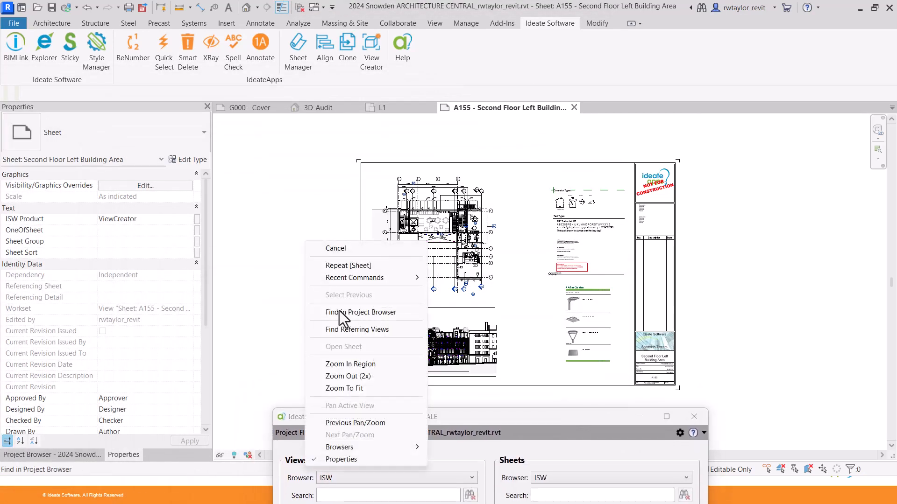
{"action": "left_click", "coordinate": [372, 388]}
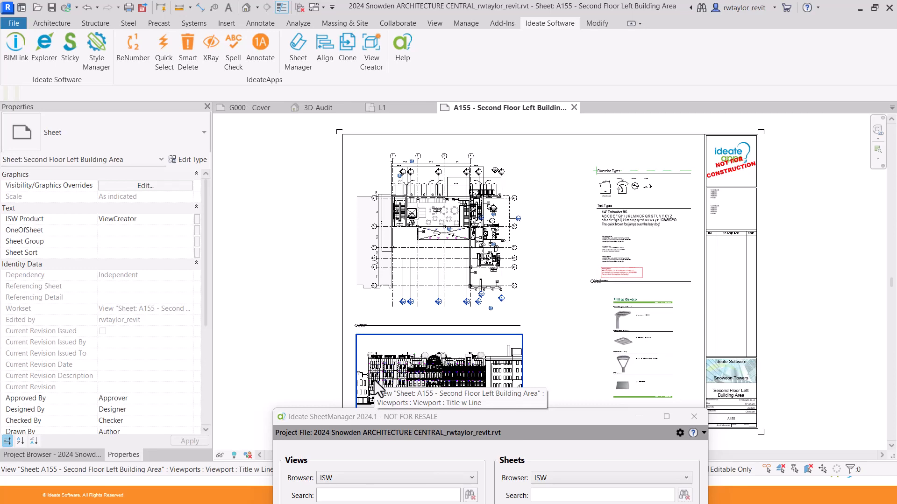
{"action": "left_click_drag", "start_coordinate": [465, 420], "coordinate": [195, 55]}
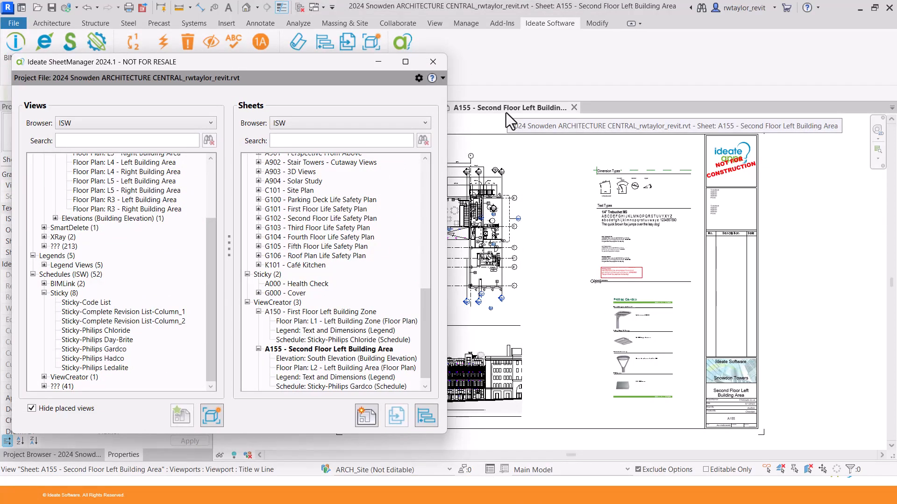
{"action": "left_click", "coordinate": [337, 349]}
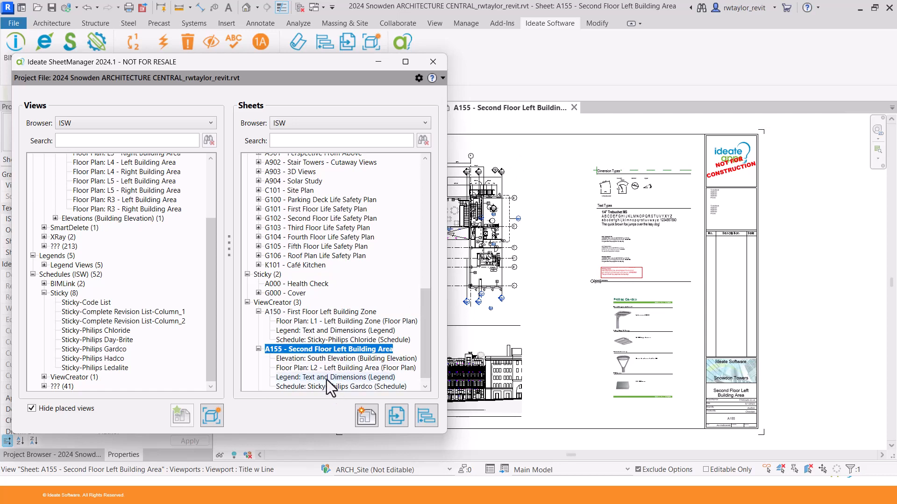
Clone sheet A155 as A160, renamed to Third Floor Left Building Area.
{"action": "left_click", "coordinate": [396, 413]}
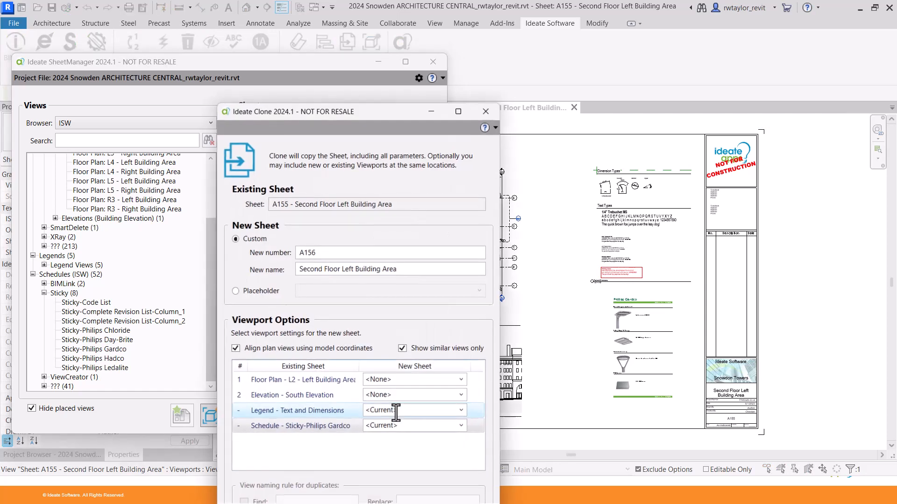
{"action": "mouse_move", "coordinate": [364, 113]}
{"action": "left_mouse_down"}
{"action": "mouse_move", "coordinate": [366, 62]}
{"action": "mouse_move", "coordinate": [350, 30]}
{"action": "left_mouse_up"}
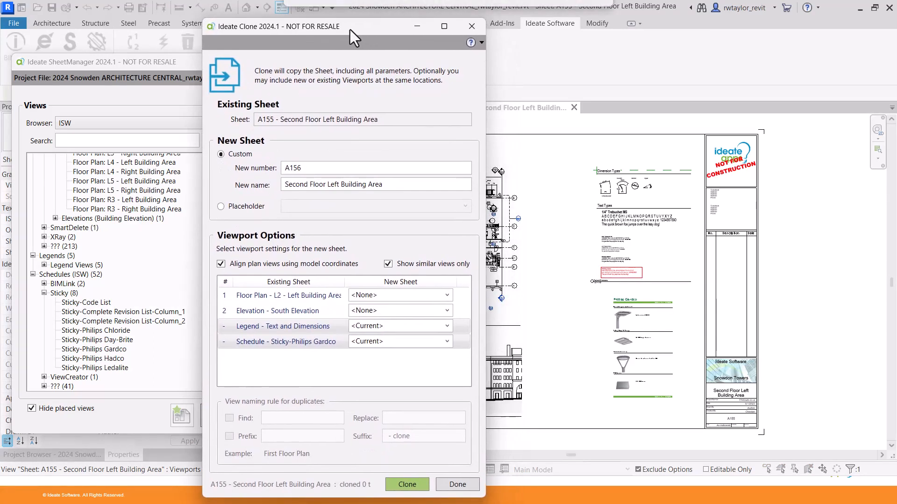
{"action": "left_click", "coordinate": [322, 169]}
{"action": "key", "text": "BackSpace"}
{"action": "key", "text": "BackSpace"}
{"action": "key", "text": "BackSpace"}
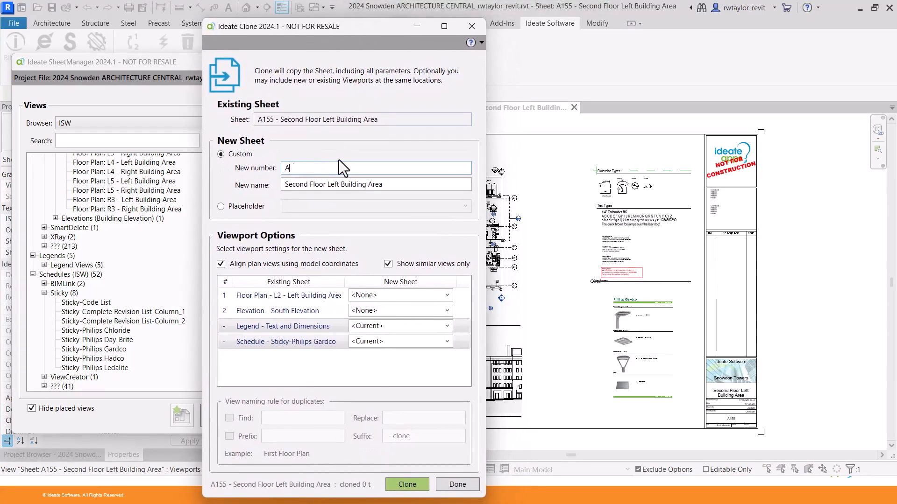
{"action": "type", "text": "160"}
{"action": "double_click", "coordinate": [295, 185]}
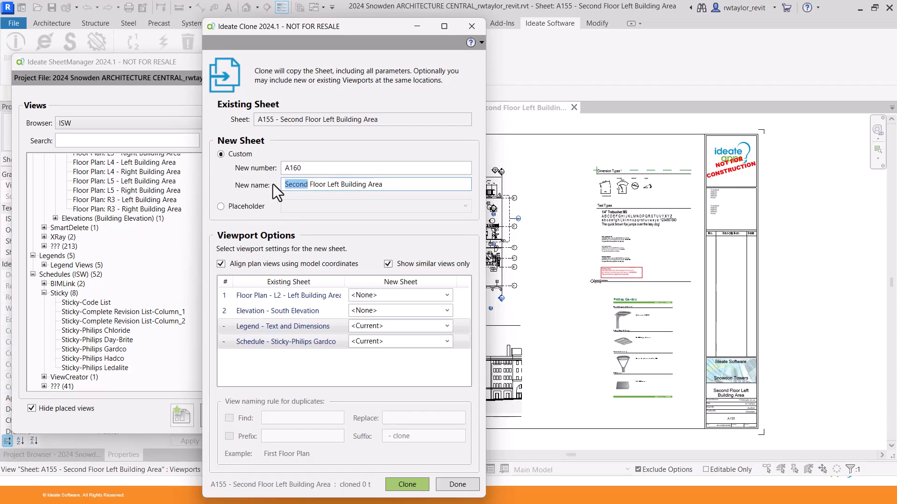
{"action": "type", "text": "Third"}
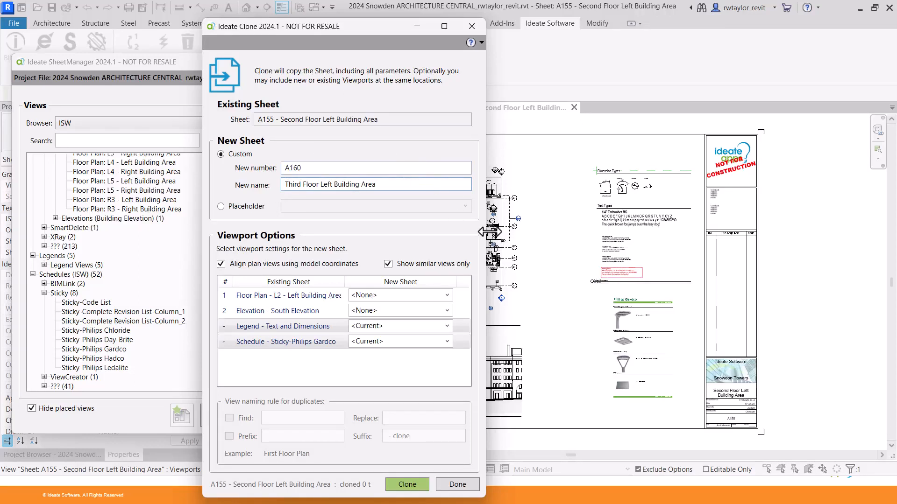
Map the new sheet's viewports to L3 Left Building Area plan, North Elevation and Sticky-Philips Hadco schedule.
{"action": "left_click_drag", "start_coordinate": [486, 232], "coordinate": [575, 231]}
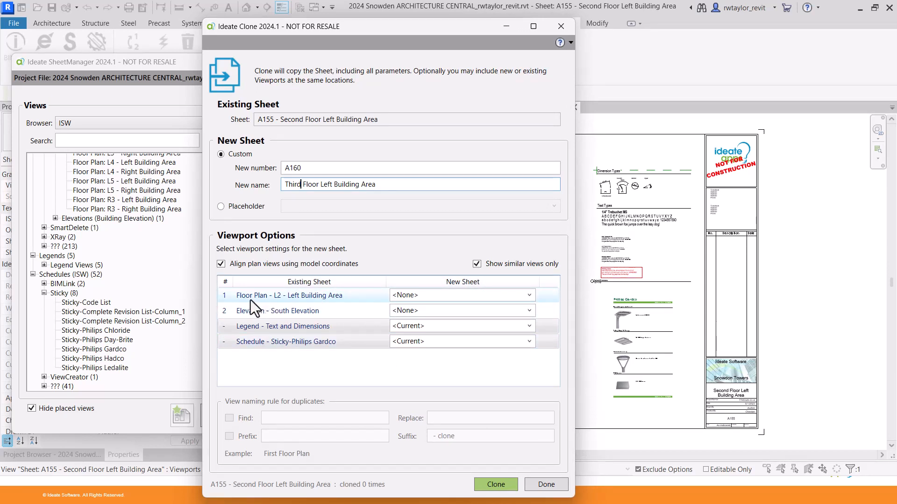
{"action": "left_click", "coordinate": [531, 295]}
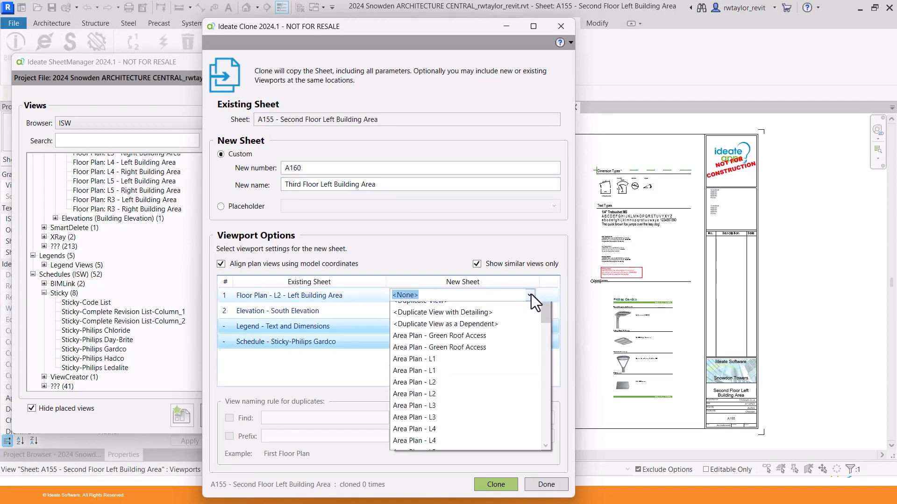
{"action": "left_click_drag", "start_coordinate": [542, 336], "coordinate": [549, 382]}
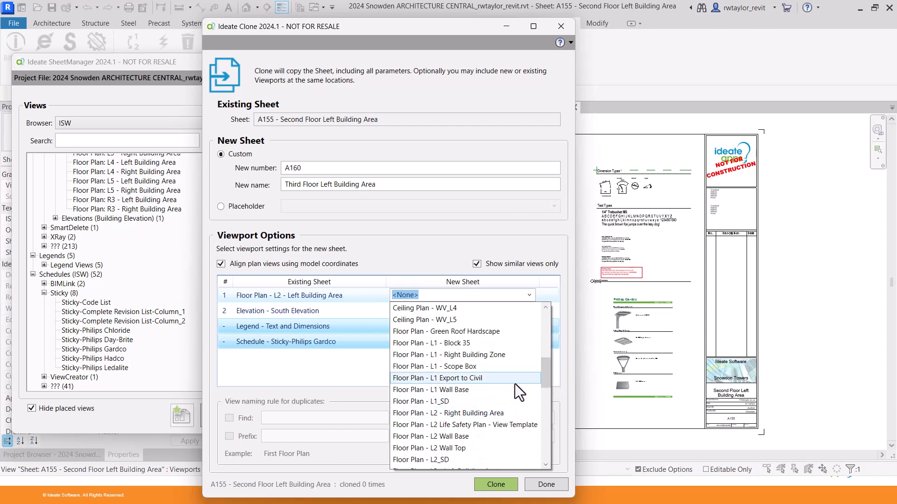
{"action": "left_click_drag", "start_coordinate": [546, 376], "coordinate": [548, 391]}
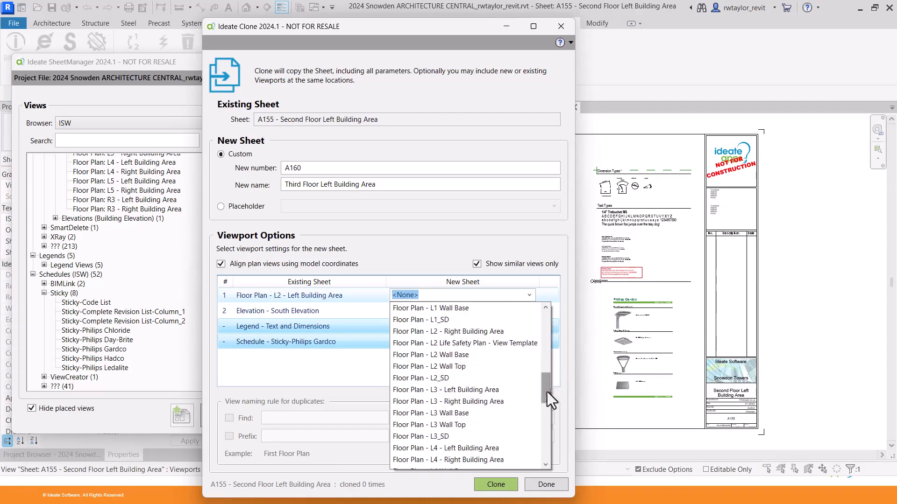
{"action": "left_click", "coordinate": [458, 393]}
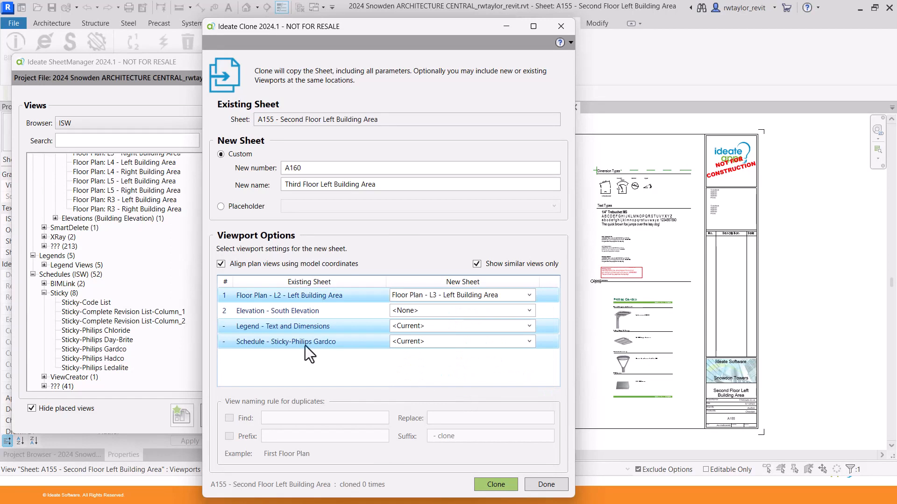
{"action": "left_click", "coordinate": [528, 312]}
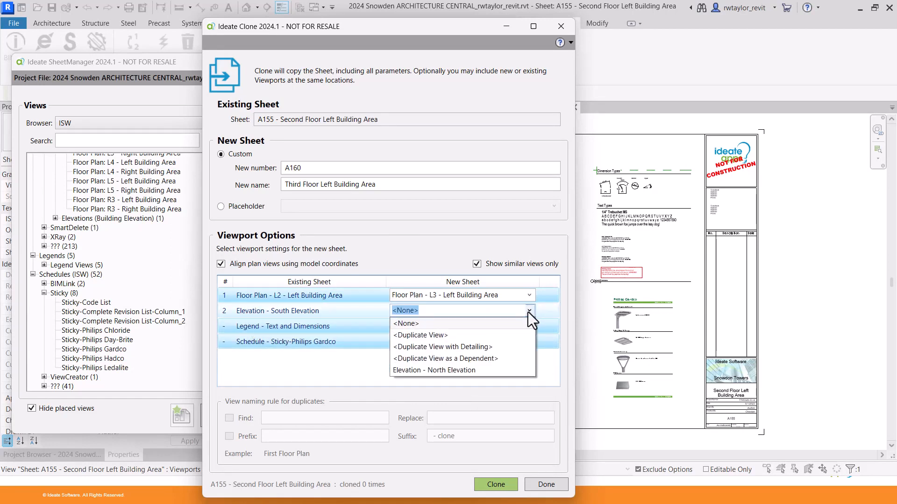
{"action": "left_click", "coordinate": [470, 369]}
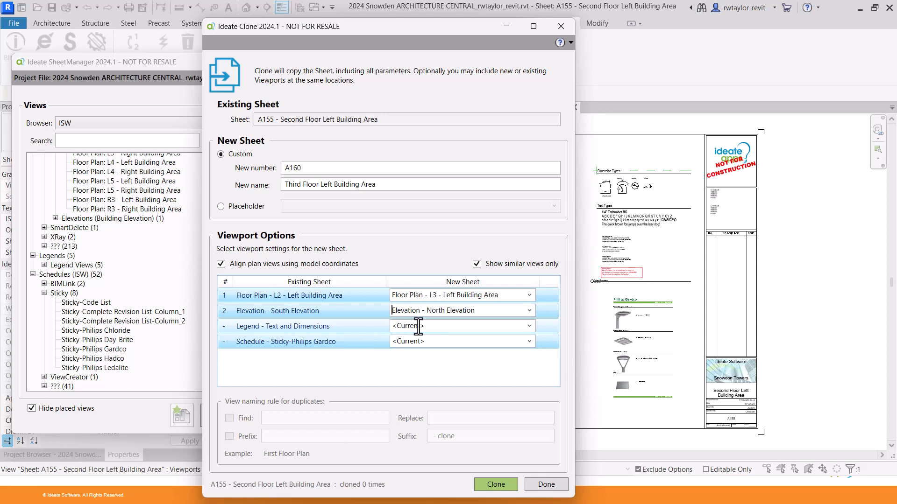
{"action": "left_click", "coordinate": [528, 342]}
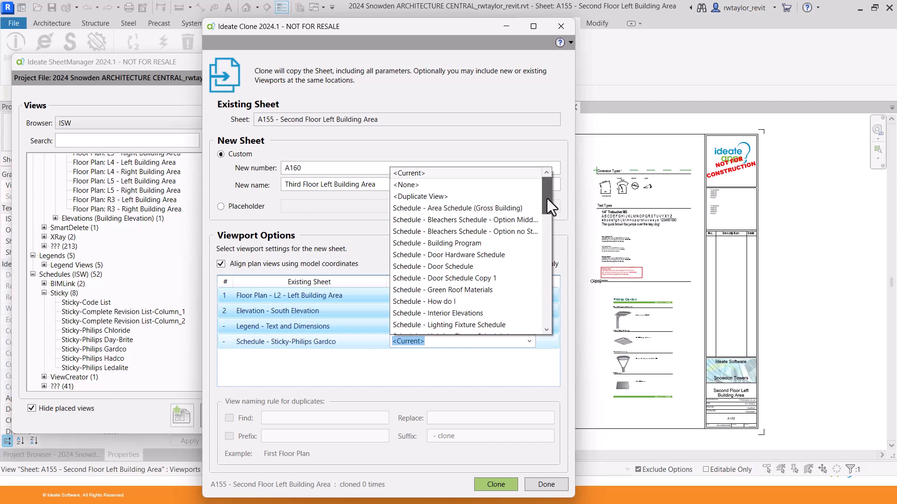
{"action": "left_click_drag", "start_coordinate": [547, 198], "coordinate": [550, 265]}
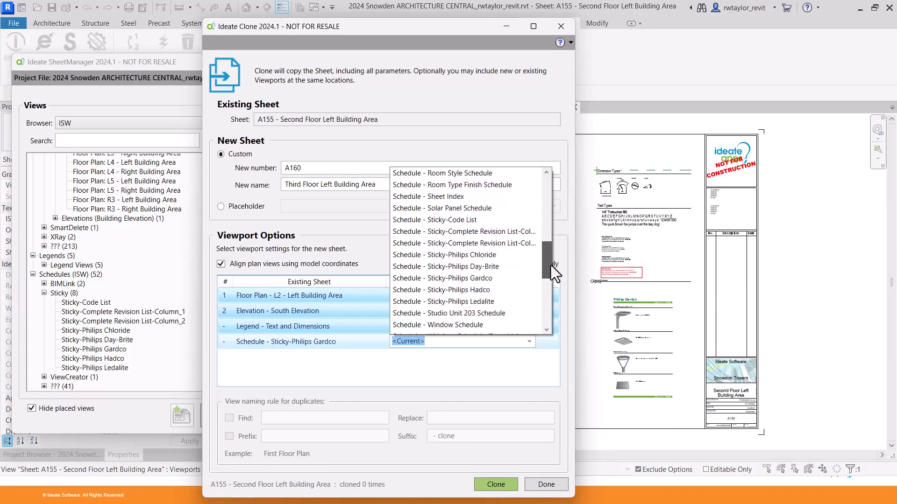
{"action": "left_click", "coordinate": [446, 290]}
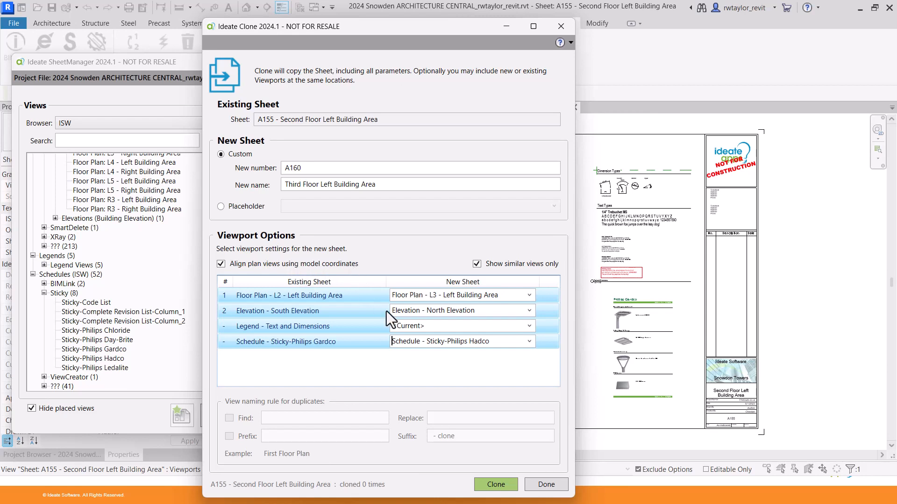
Create the cloned sheet A160 and close the clone settings.
{"action": "left_click", "coordinate": [500, 484]}
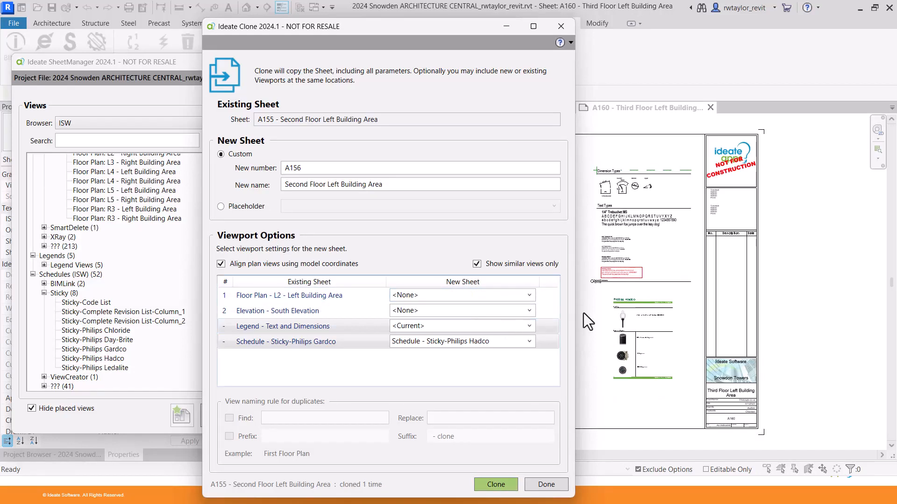
{"action": "left_click", "coordinate": [547, 485]}
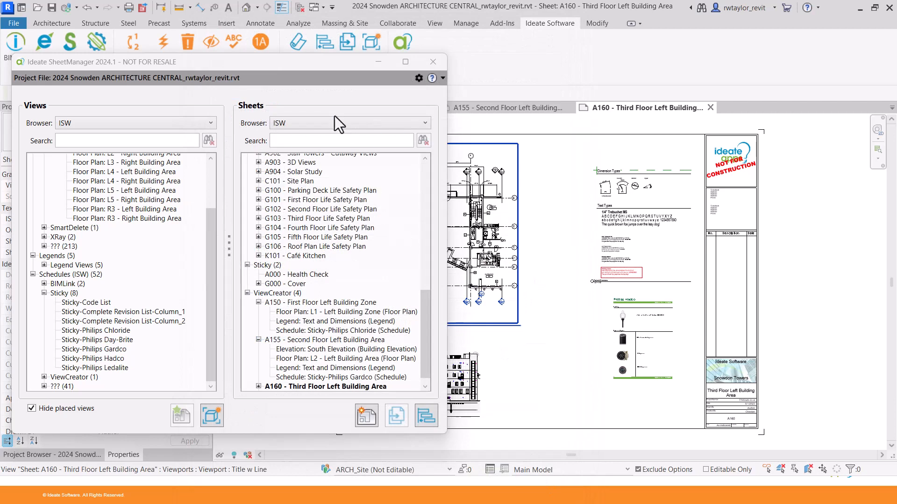
{"action": "left_click_drag", "start_coordinate": [295, 66], "coordinate": [563, 450]}
Compare the new A160 sheet against the original A155 by switching between their tabs.
{"action": "left_click", "coordinate": [499, 107]}
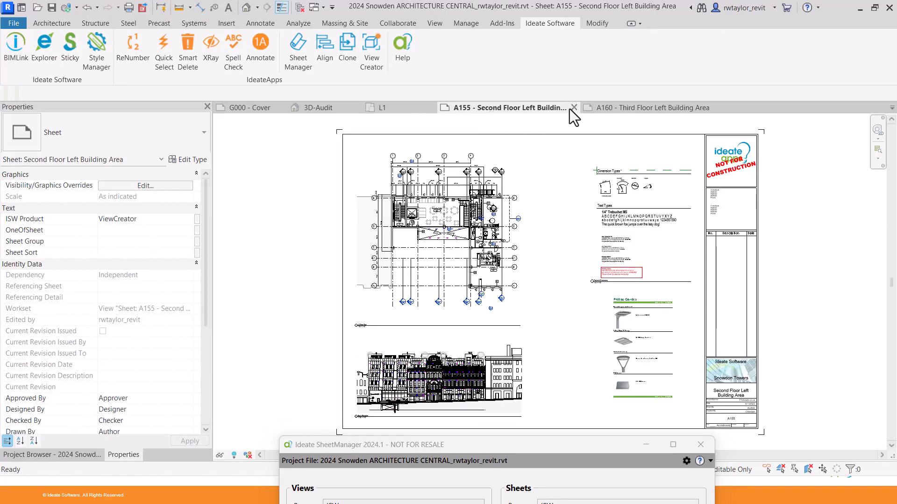
{"action": "left_click", "coordinate": [611, 107]}
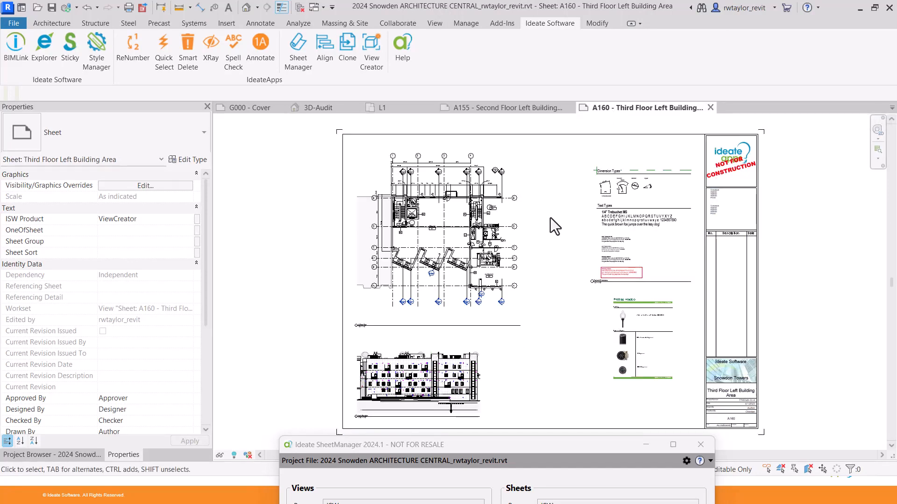
{"action": "left_click", "coordinate": [498, 108]}
{"action": "left_click", "coordinate": [611, 108]}
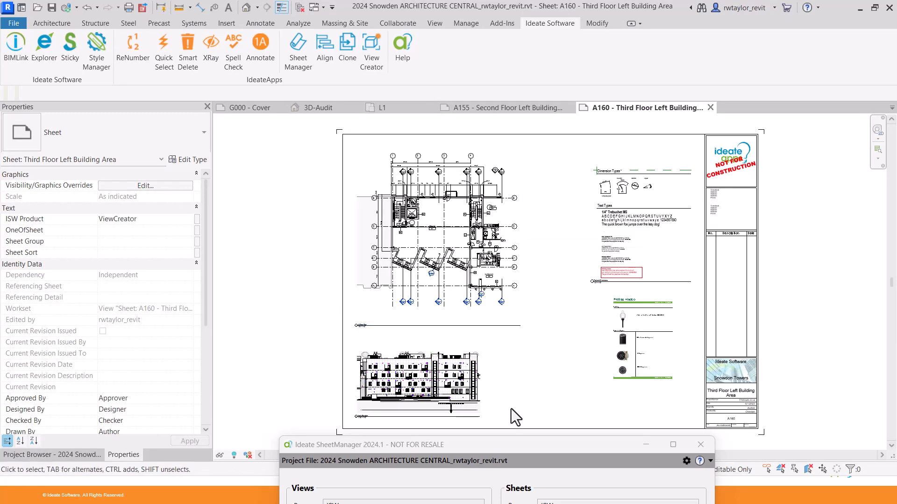
{"action": "left_click_drag", "start_coordinate": [512, 446], "coordinate": [288, 60]}
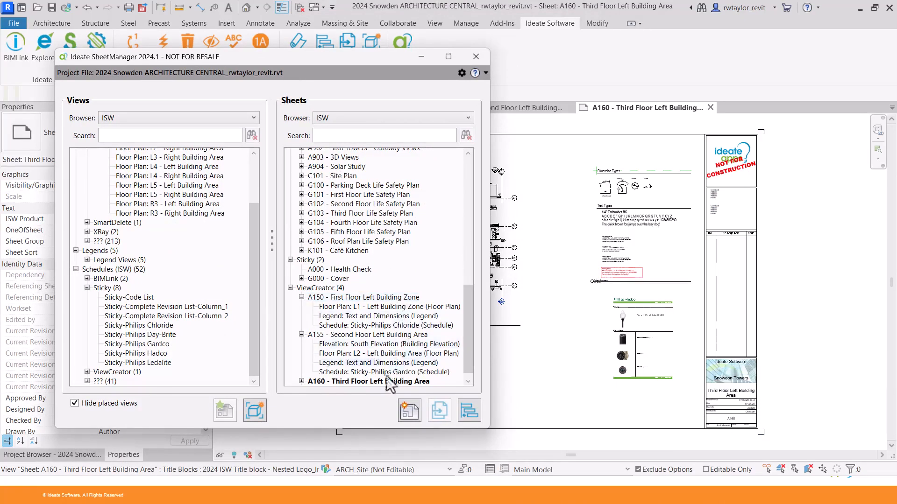
Open Ideate Align and close it unused, then close SheetManager.
{"action": "left_click", "coordinate": [468, 409]}
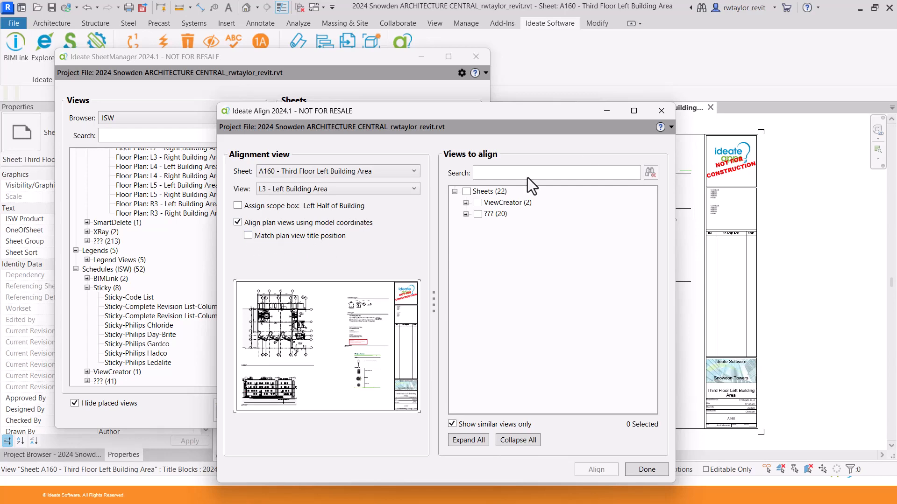
{"action": "left_click", "coordinate": [662, 112]}
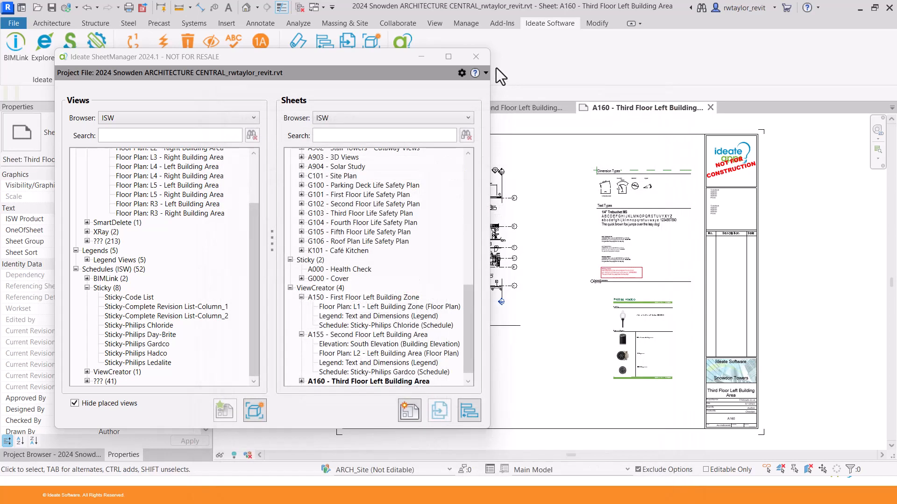
{"action": "left_click", "coordinate": [481, 60]}
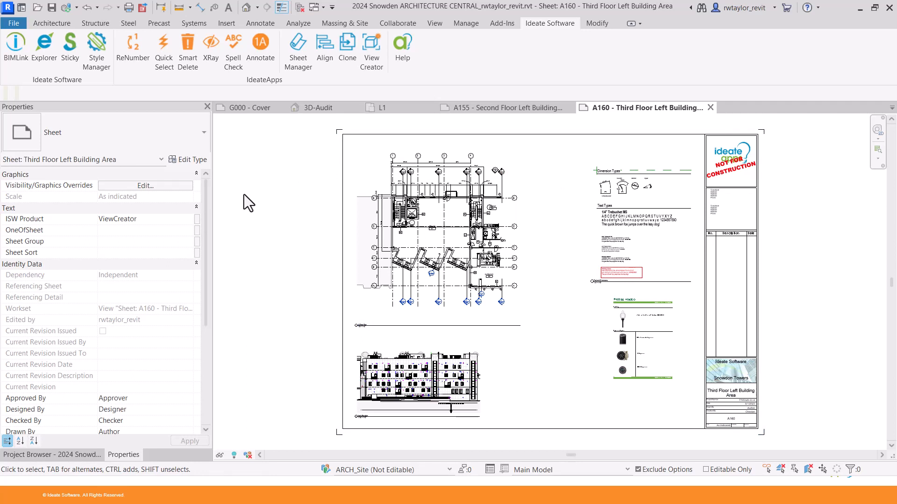
In ViewCreator choose Room Views and select Studio Unit 304 and 404 via a 'stud' search.
{"action": "left_click", "coordinate": [371, 52]}
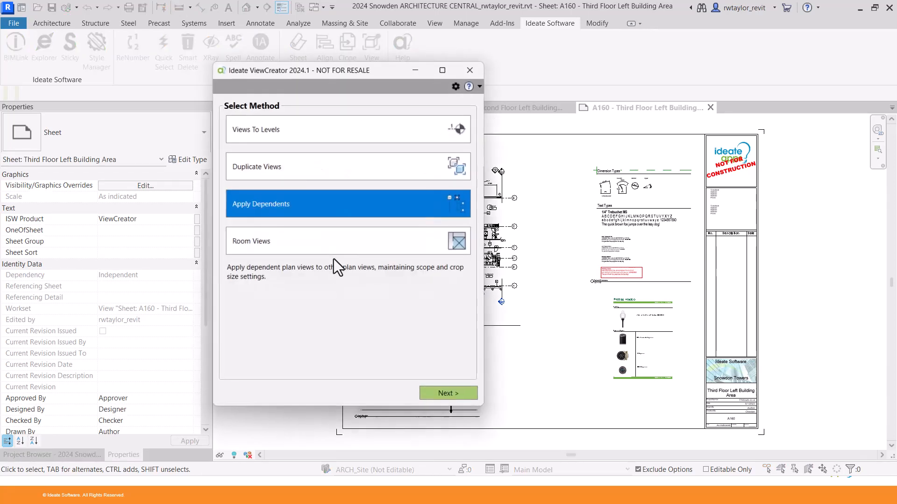
{"action": "left_click", "coordinate": [329, 251]}
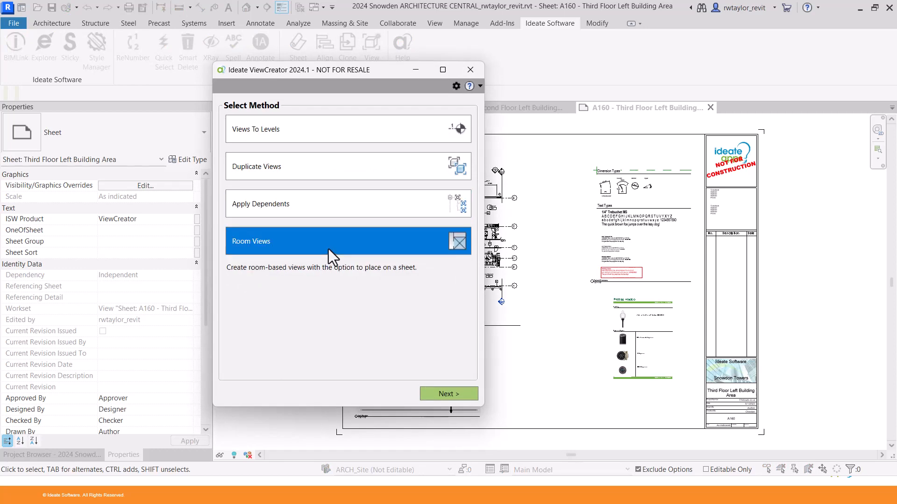
{"action": "left_click", "coordinate": [438, 394]}
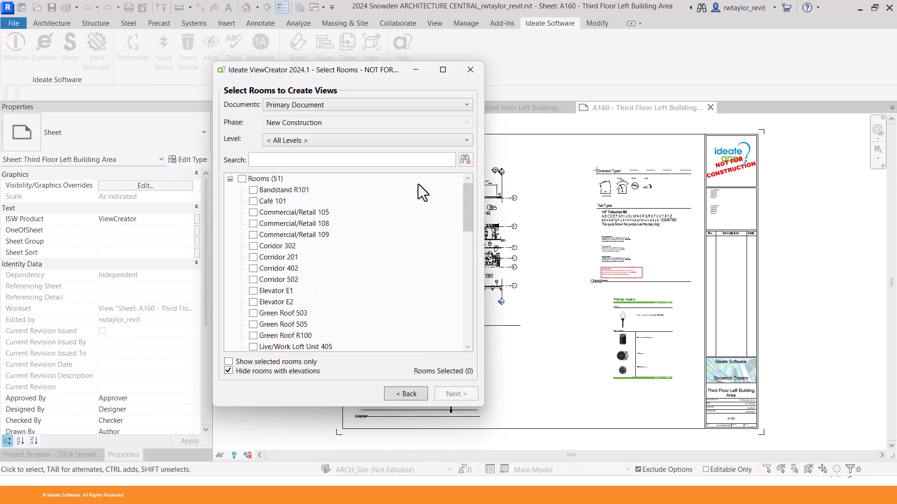
{"action": "left_click", "coordinate": [326, 164]}
{"action": "type", "text": "stud"}
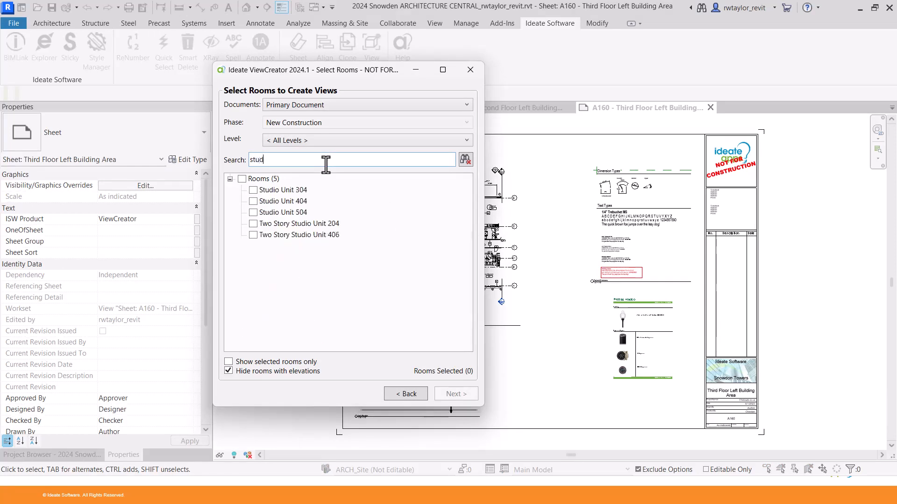
{"action": "left_click", "coordinate": [254, 190]}
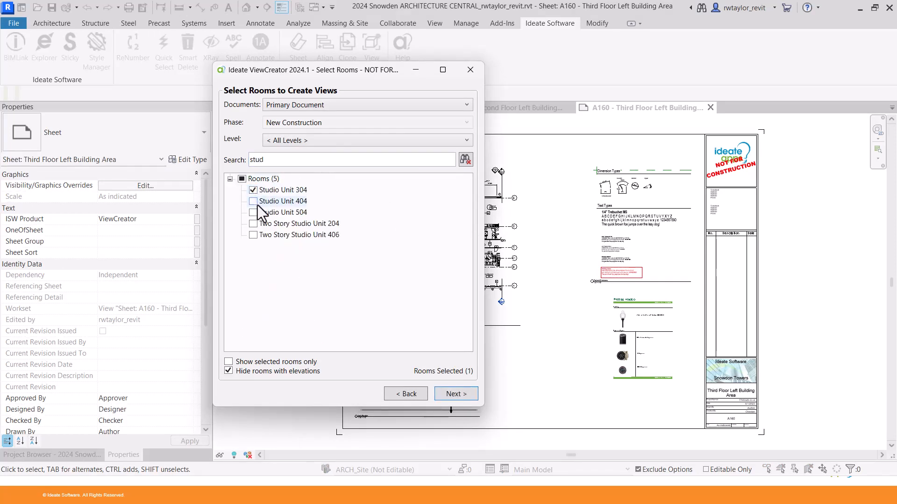
{"action": "left_click", "coordinate": [255, 203]}
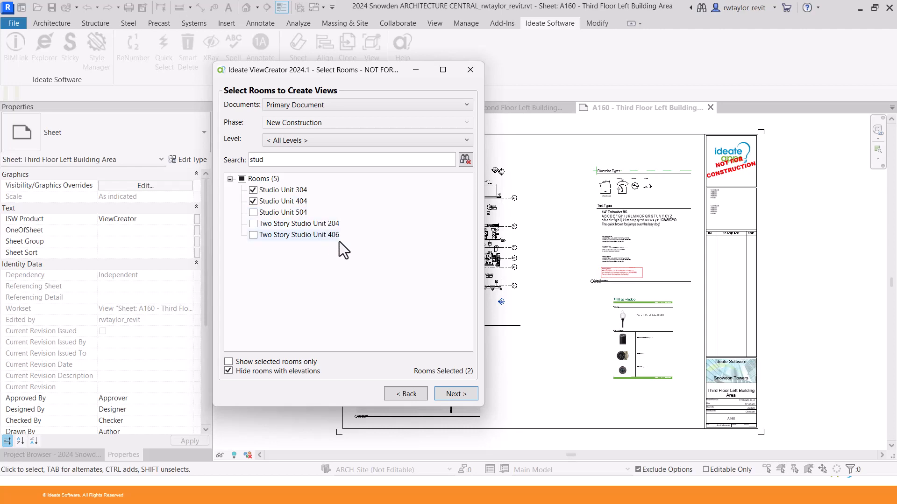
{"action": "left_click", "coordinate": [448, 392]}
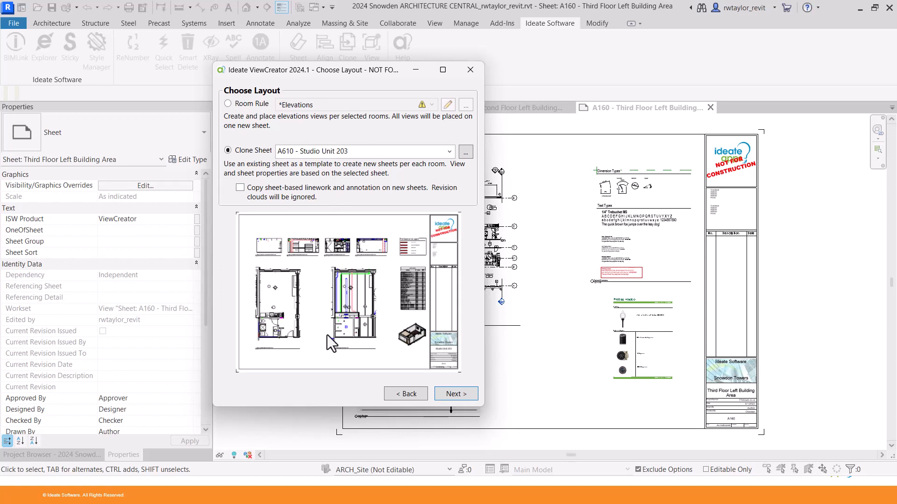
{"action": "mouse_move", "coordinate": [433, 256]}
Accept the cloned Studio Unit 203 layout and the L3/L4 callout placement.
{"action": "left_click", "coordinate": [455, 393]}
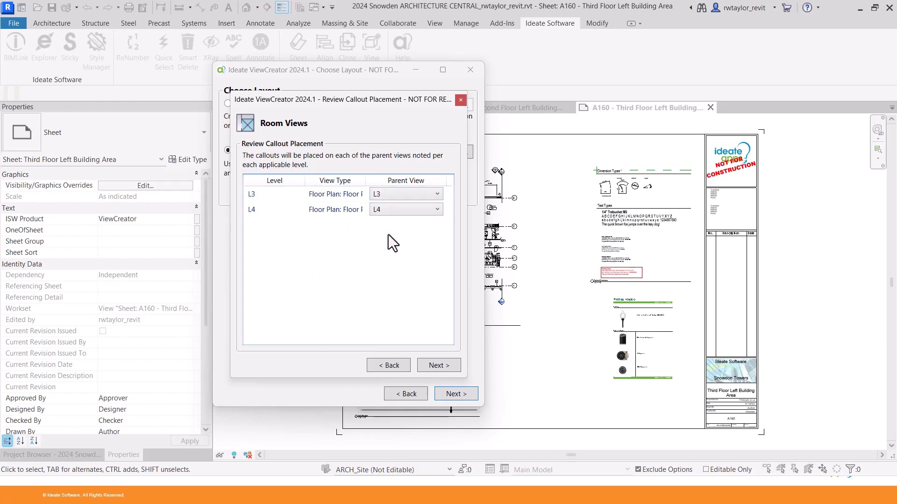
{"action": "left_click", "coordinate": [438, 365]}
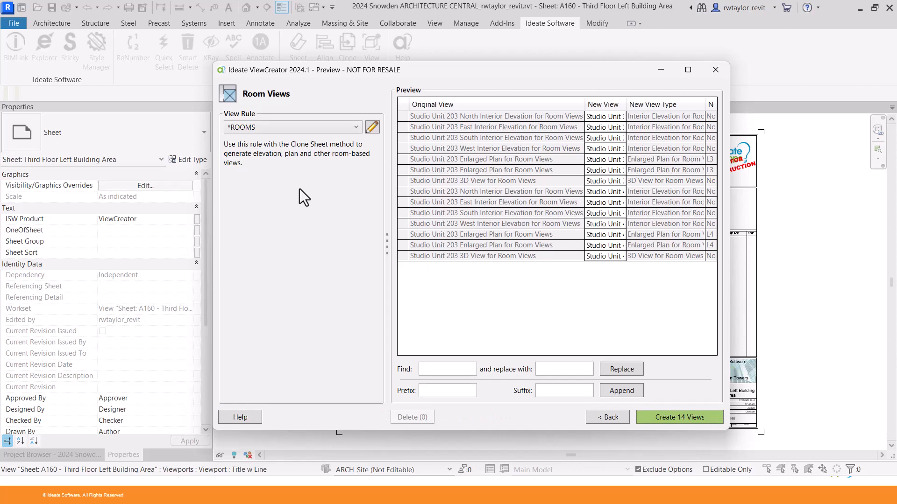
Inspect the *ROOMS rule without changes and widen the Preview to read full view names.
{"action": "left_click", "coordinate": [373, 128]}
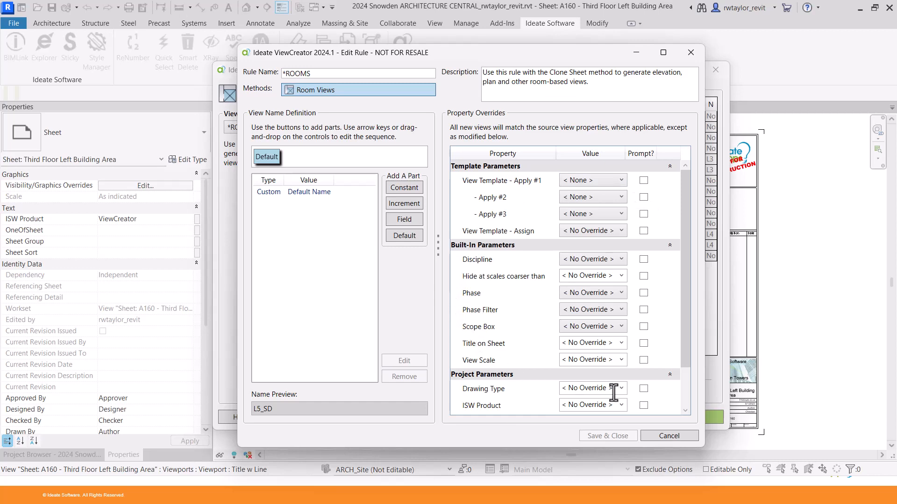
{"action": "left_click", "coordinate": [666, 437]}
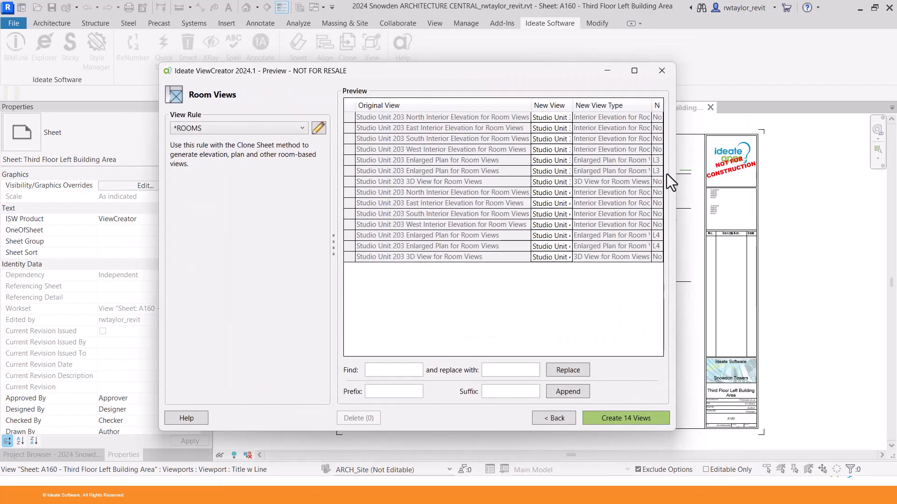
{"action": "left_click_drag", "start_coordinate": [678, 173], "coordinate": [861, 170]}
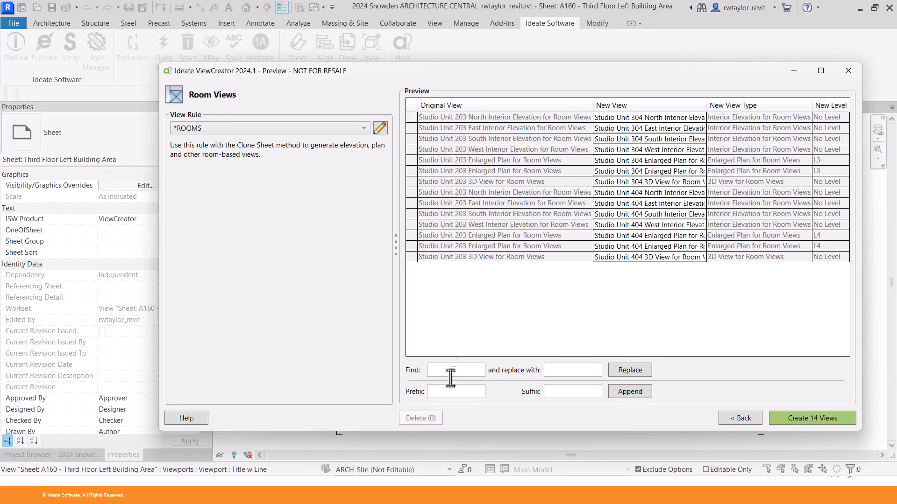
Append the RT prefix to all new view names and create the 14 views.
{"action": "left_click", "coordinate": [447, 392]}
{"action": "type", "text": "RT-"}
{"action": "left_click", "coordinate": [626, 391]}
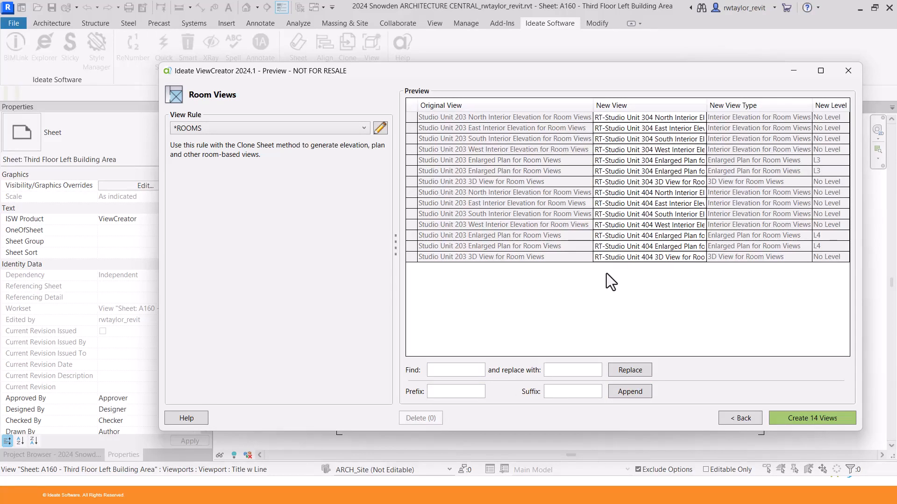
{"action": "left_click", "coordinate": [797, 418]}
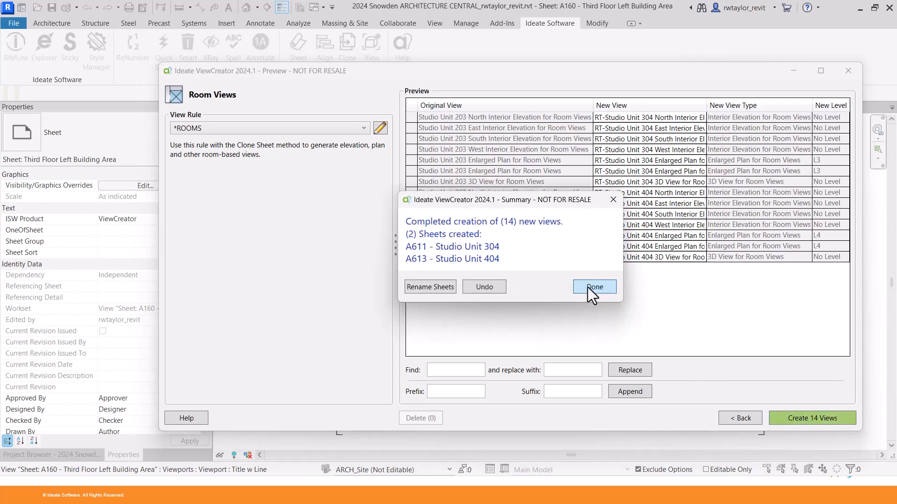
Close the ViewCreator summary and open sheet A613 - Studio Unit 404 from SheetManager.
{"action": "left_click", "coordinate": [588, 287]}
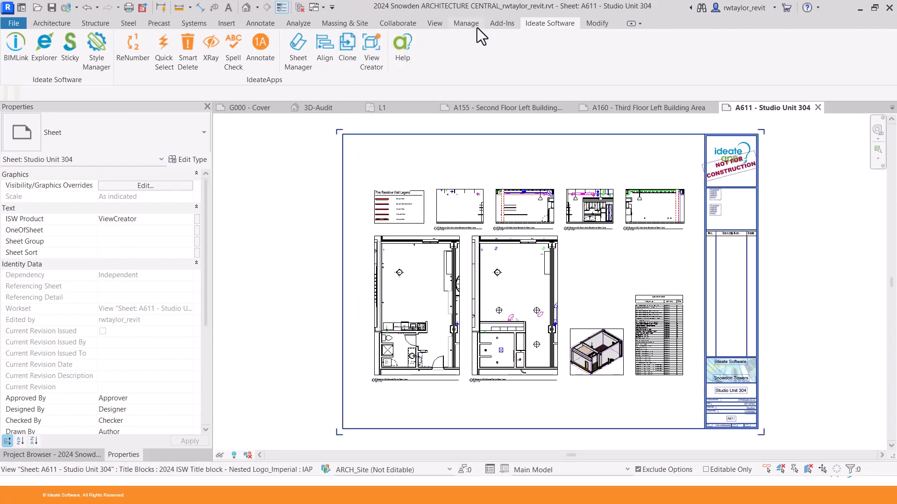
{"action": "left_click", "coordinate": [301, 64]}
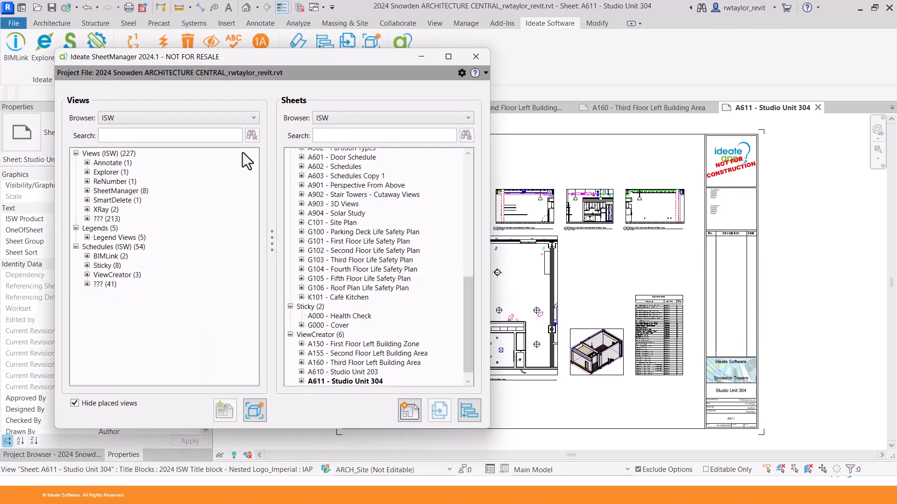
{"action": "scroll", "coordinate": [471, 310], "scroll_direction": "down", "scroll_amount": 1}
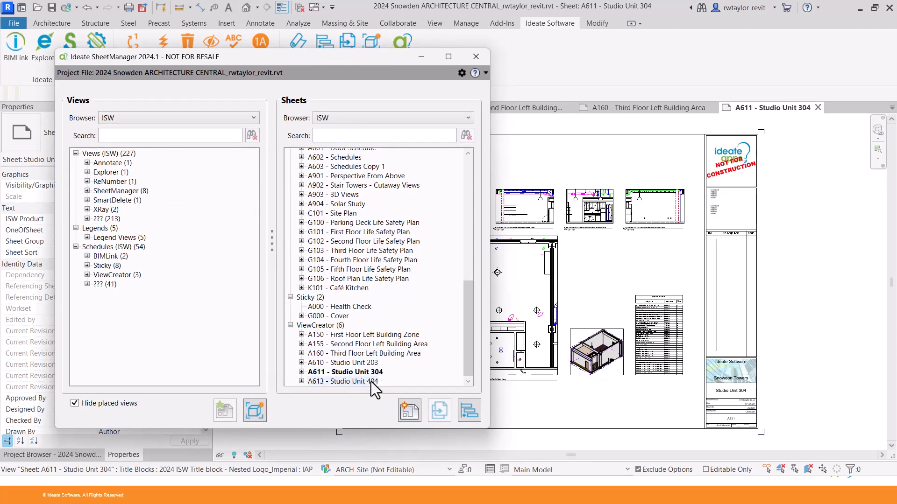
{"action": "double_click", "coordinate": [354, 382]}
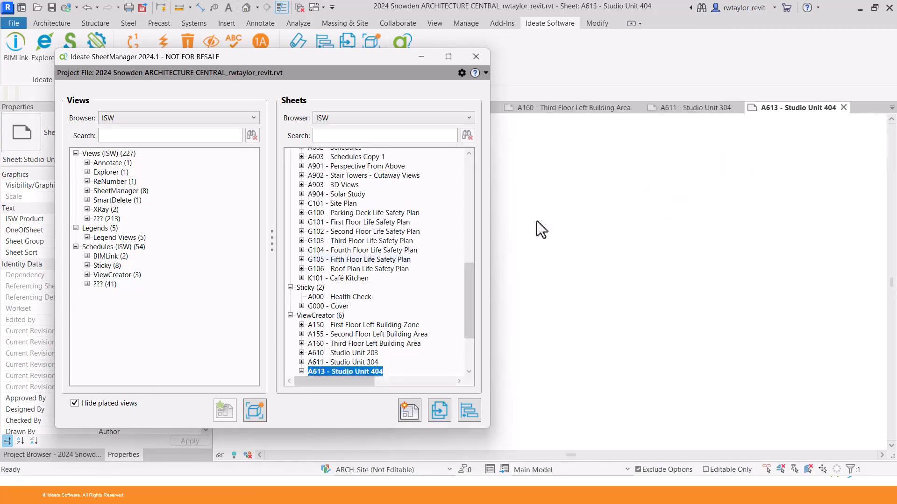
{"action": "left_click_drag", "start_coordinate": [312, 60], "coordinate": [576, 428]}
Zoom into the Studio Unit 304 schedule on sheet A611.
{"action": "left_click", "coordinate": [705, 110]}
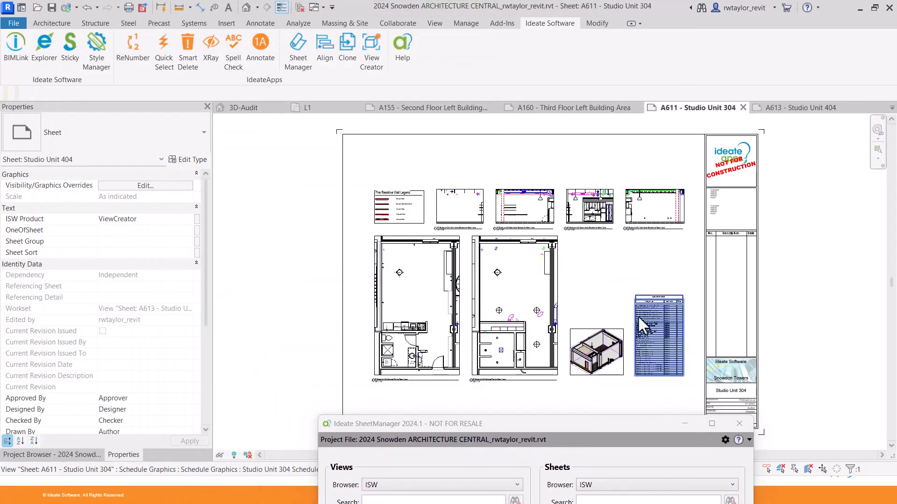
{"action": "scroll", "coordinate": [666, 334], "scroll_direction": "up", "scroll_amount": 8}
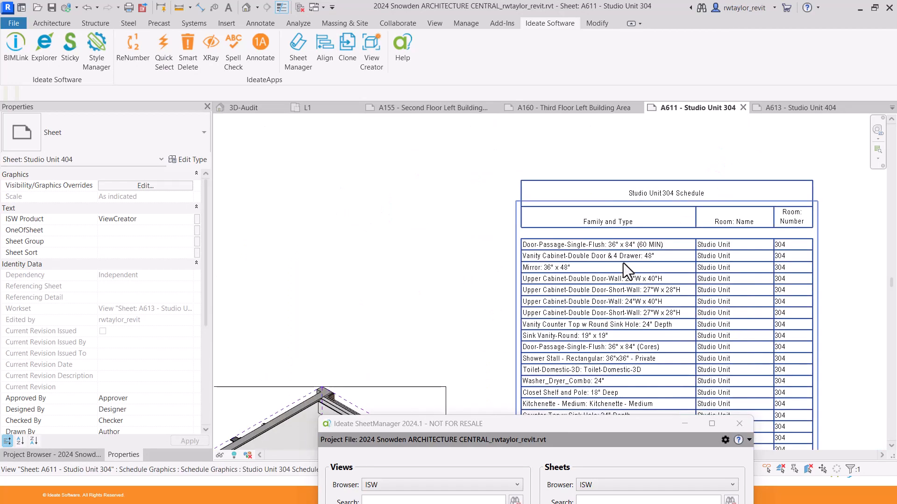
{"action": "middle_click_drag", "start_coordinate": [626, 229], "coordinate": [516, 250]}
{"action": "scroll", "coordinate": [502, 240], "scroll_direction": "up", "scroll_amount": 1}
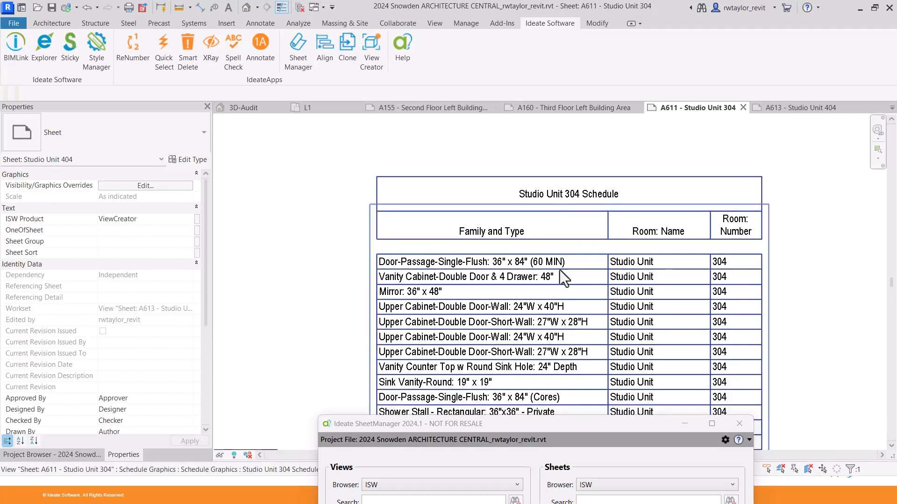
{"action": "scroll", "coordinate": [559, 270], "scroll_direction": "down", "scroll_amount": 2}
{"action": "middle_click_drag", "start_coordinate": [566, 227], "coordinate": [520, 301]}
{"action": "scroll", "coordinate": [487, 248], "scroll_direction": "up", "scroll_amount": 2}
{"action": "scroll", "coordinate": [484, 248], "scroll_direction": "up", "scroll_amount": 2}
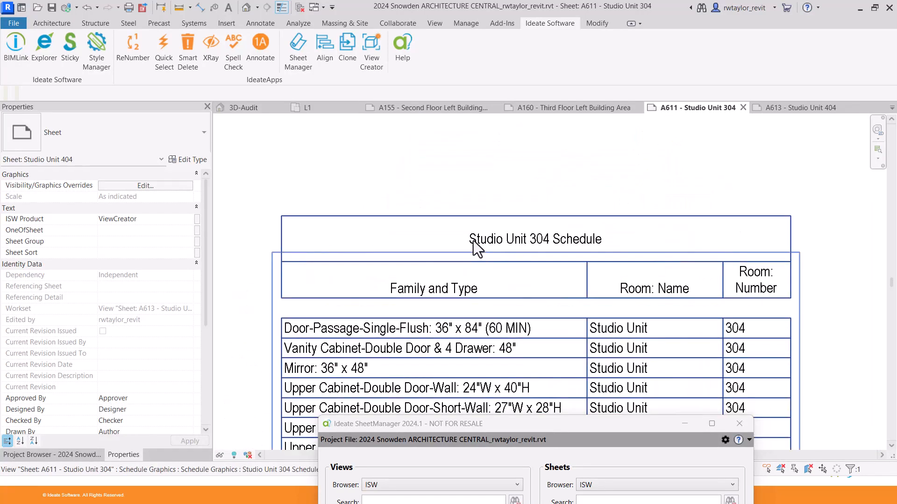
Inspect the Studio Unit 404 schedule on sheet A613, then zoom the sheet to fit.
{"action": "left_click", "coordinate": [795, 107]}
{"action": "scroll", "coordinate": [663, 313], "scroll_direction": "up", "scroll_amount": 5}
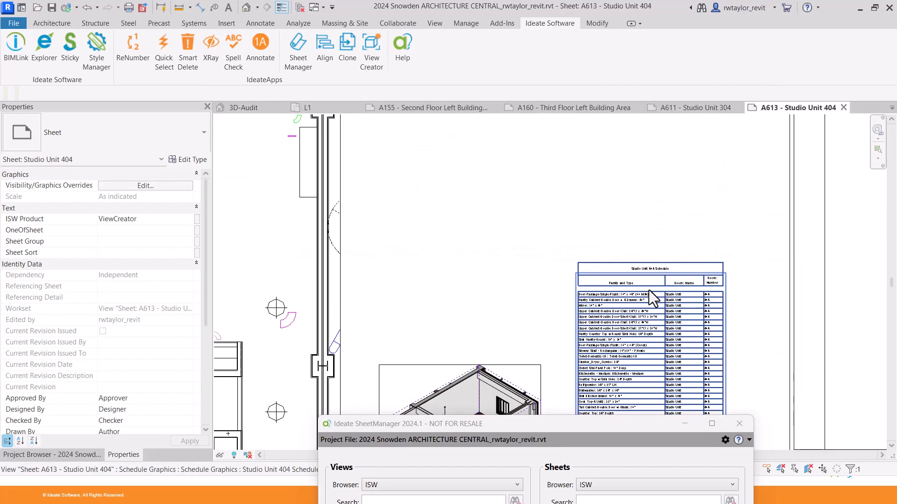
{"action": "scroll", "coordinate": [648, 290], "scroll_direction": "up", "scroll_amount": 1}
{"action": "middle_click_drag", "start_coordinate": [644, 284], "coordinate": [515, 241]}
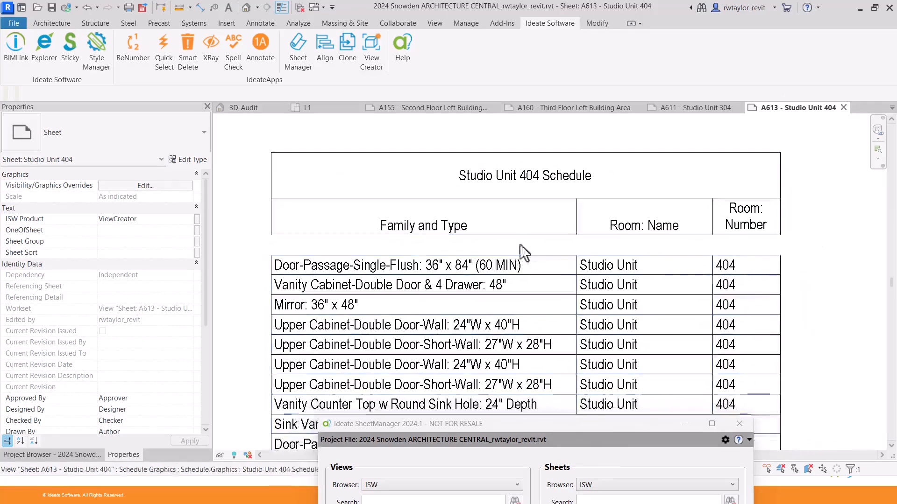
{"action": "scroll", "coordinate": [635, 265], "scroll_direction": "down", "scroll_amount": 5}
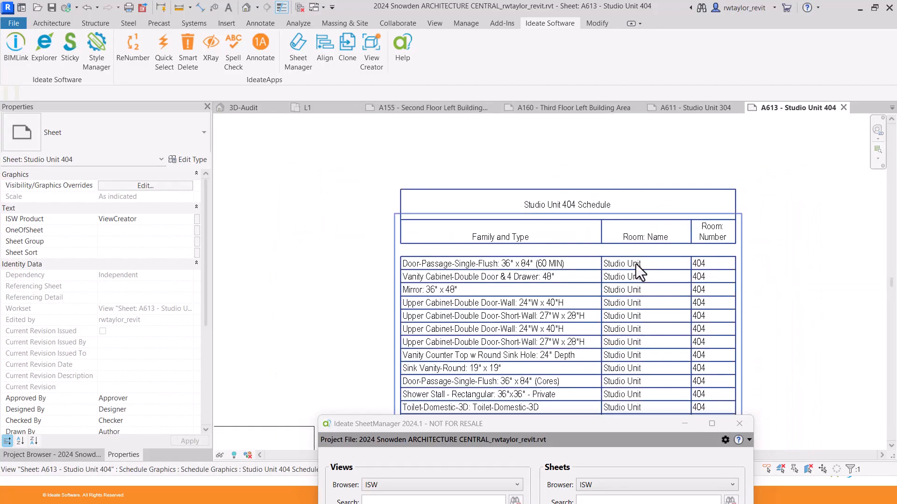
{"action": "scroll", "coordinate": [611, 267], "scroll_direction": "down", "scroll_amount": 5}
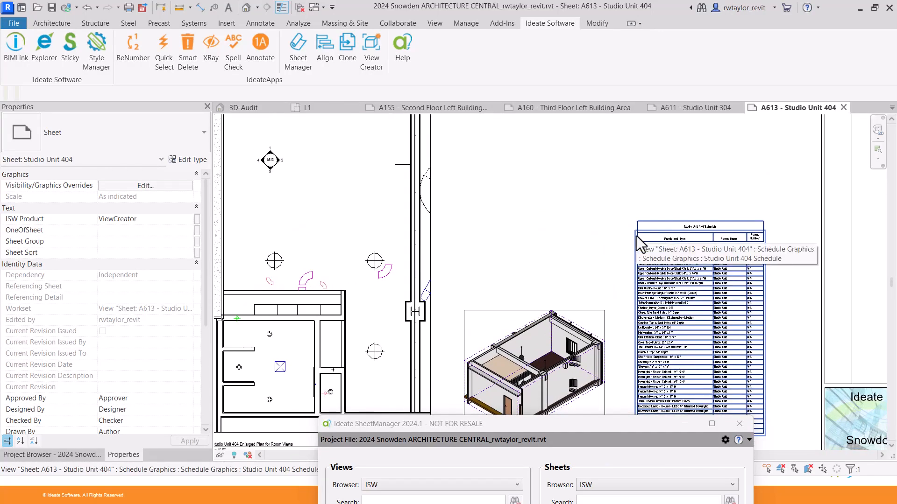
{"action": "scroll", "coordinate": [635, 236], "scroll_direction": "down", "scroll_amount": 3}
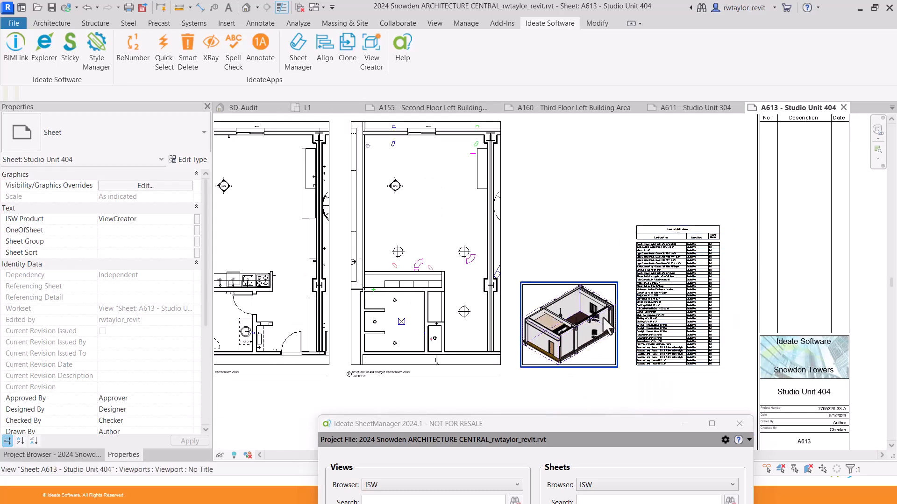
{"action": "scroll", "coordinate": [493, 269], "scroll_direction": "down", "scroll_amount": 1}
{"action": "middle_click_drag", "start_coordinate": [493, 269], "coordinate": [642, 256]}
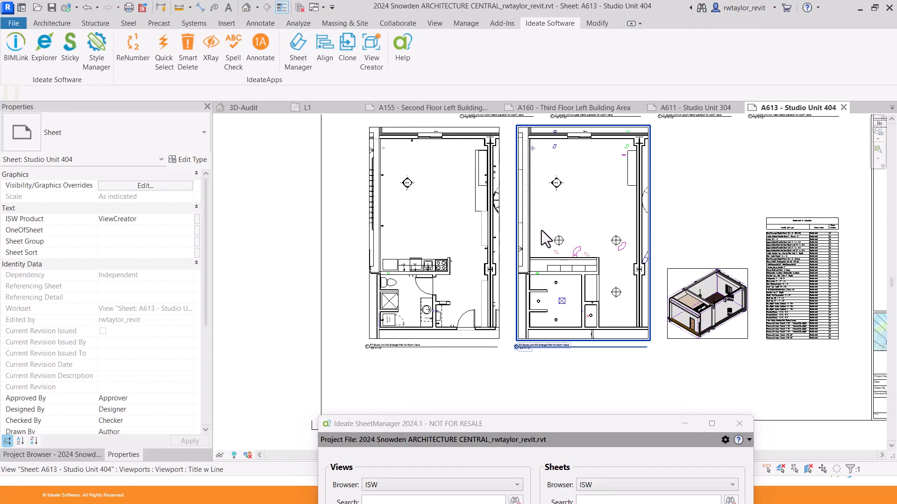
{"action": "right_click", "coordinate": [287, 217]}
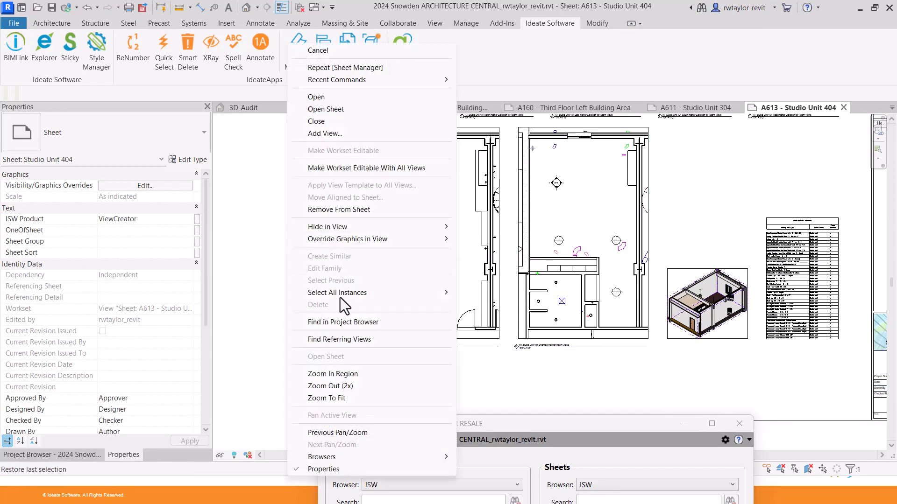
{"action": "left_click", "coordinate": [346, 397]}
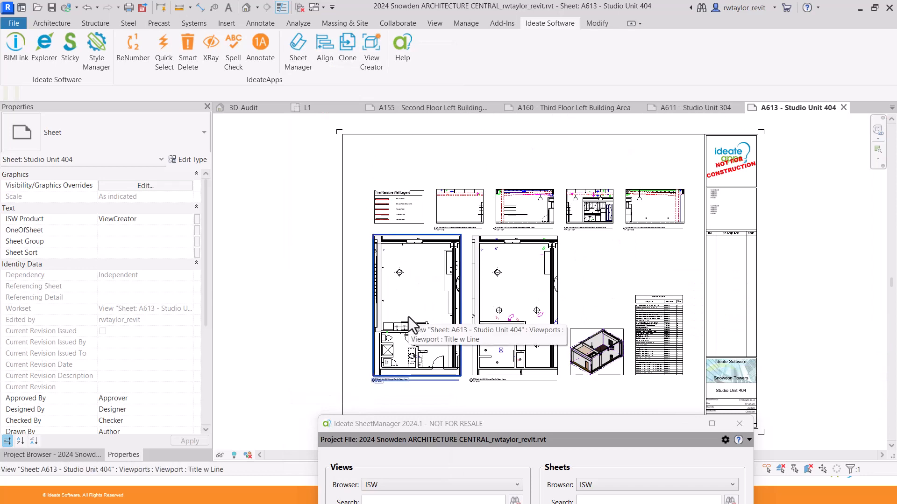
{"action": "left_click_drag", "start_coordinate": [501, 425], "coordinate": [363, 125]}
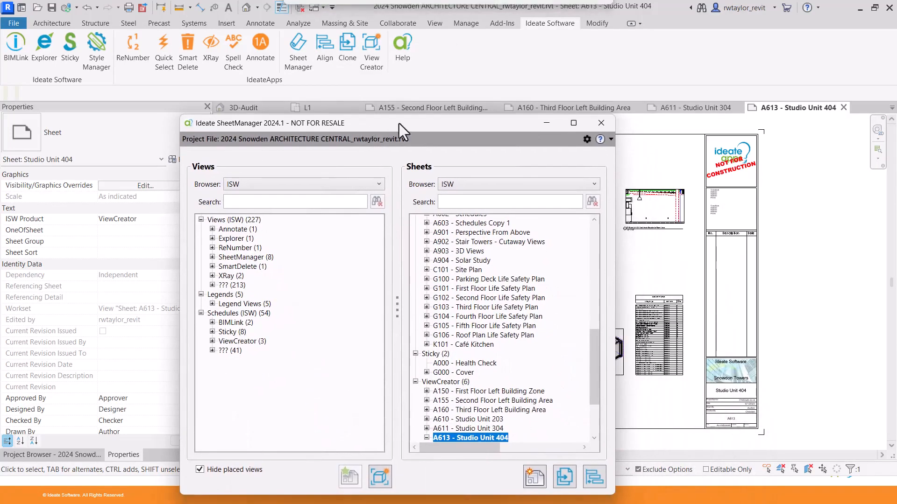
Close SheetManager and the A160, A611, A613, A155 and L1 tabs, then open the ReNumber Room & Door plan.
{"action": "left_click", "coordinate": [595, 122]}
{"action": "left_click", "coordinate": [620, 107]}
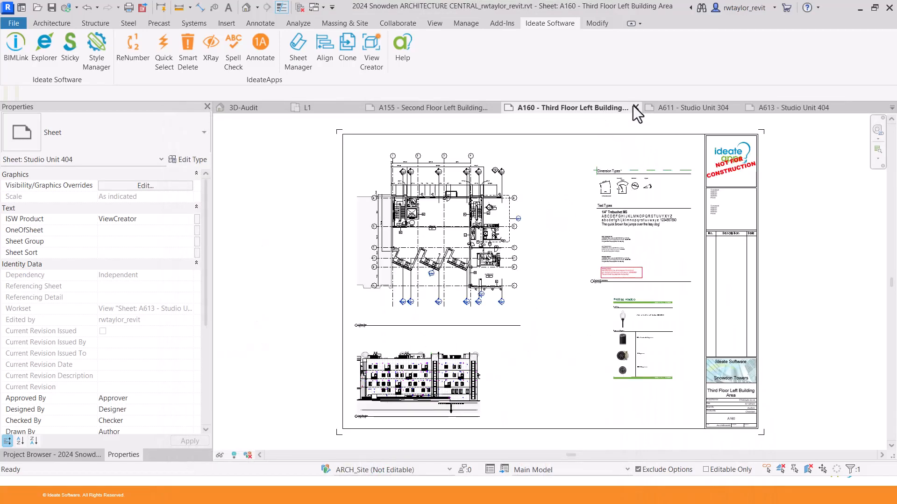
{"action": "left_click", "coordinate": [635, 107]}
{"action": "left_click", "coordinate": [671, 109]}
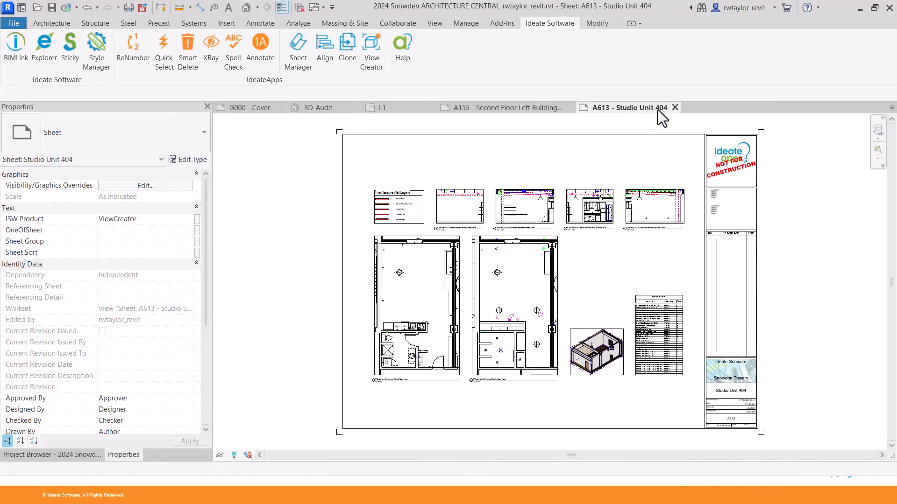
{"action": "left_click", "coordinate": [675, 107]}
{"action": "left_click", "coordinate": [579, 108]}
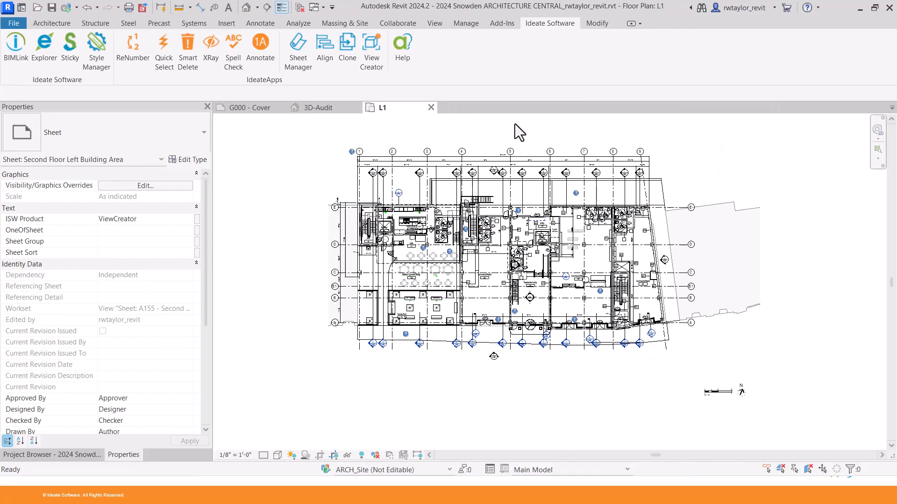
{"action": "left_click", "coordinate": [432, 107]}
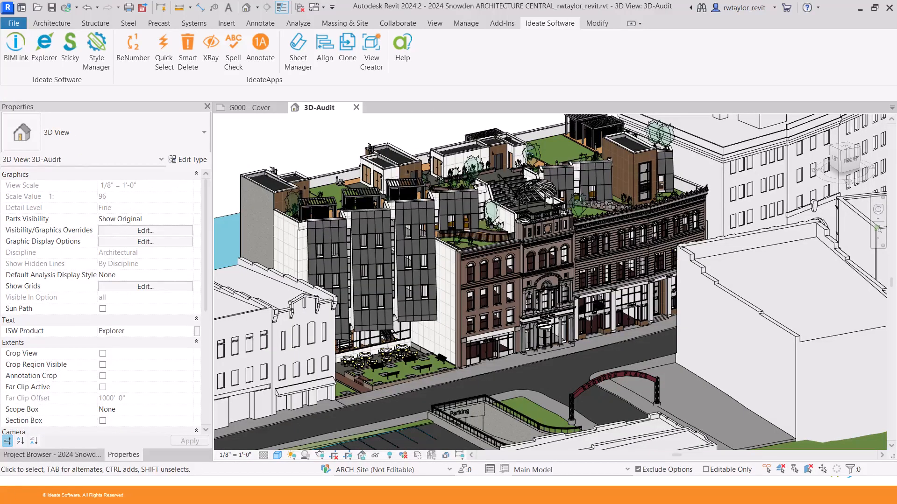
{"action": "left_click", "coordinate": [28, 457]}
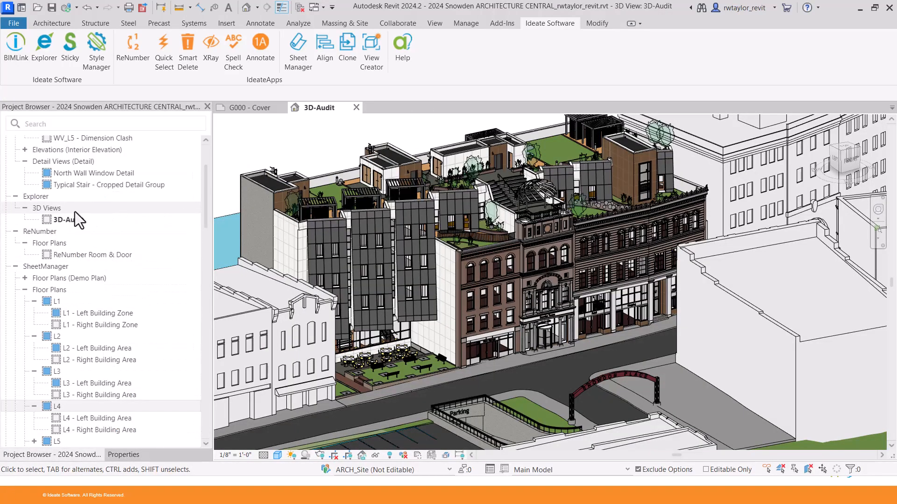
{"action": "double_click", "coordinate": [85, 257]}
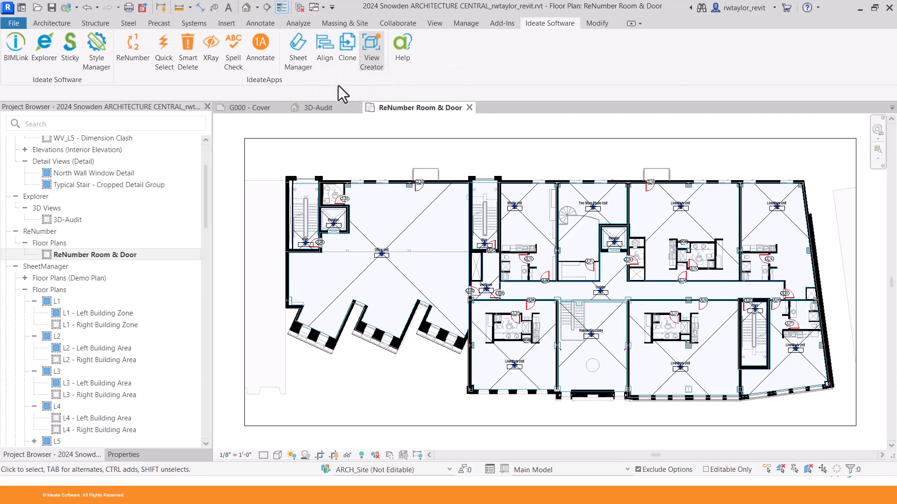
Open Ideate ReNumber with the *Rooms rule and level prefix 1-.
{"action": "left_click", "coordinate": [131, 64]}
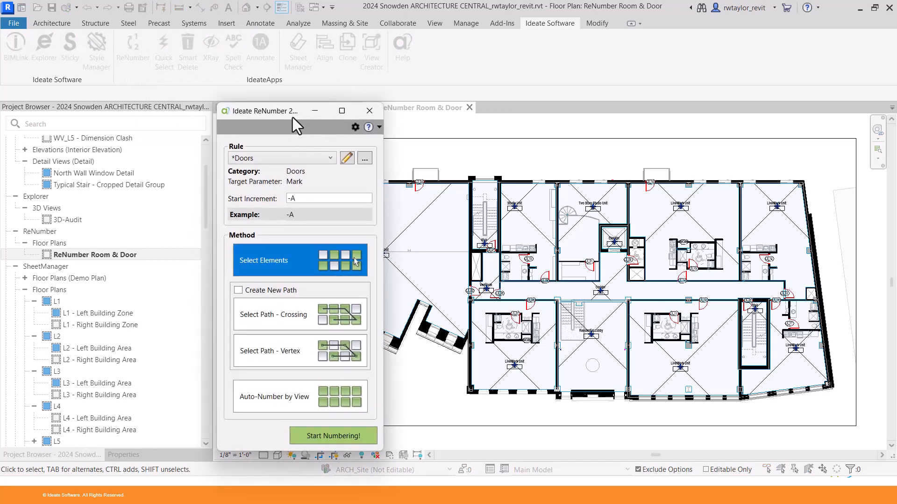
{"action": "left_click_drag", "start_coordinate": [292, 116], "coordinate": [259, 54]}
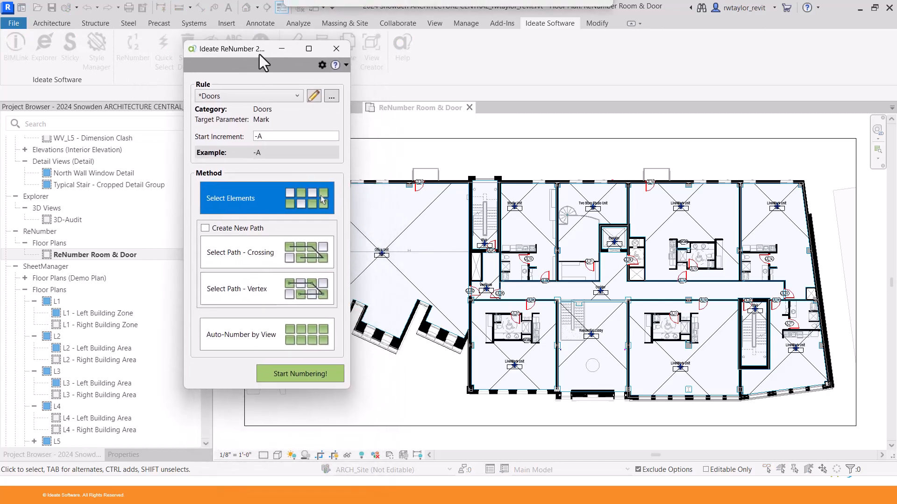
{"action": "left_click", "coordinate": [259, 97]}
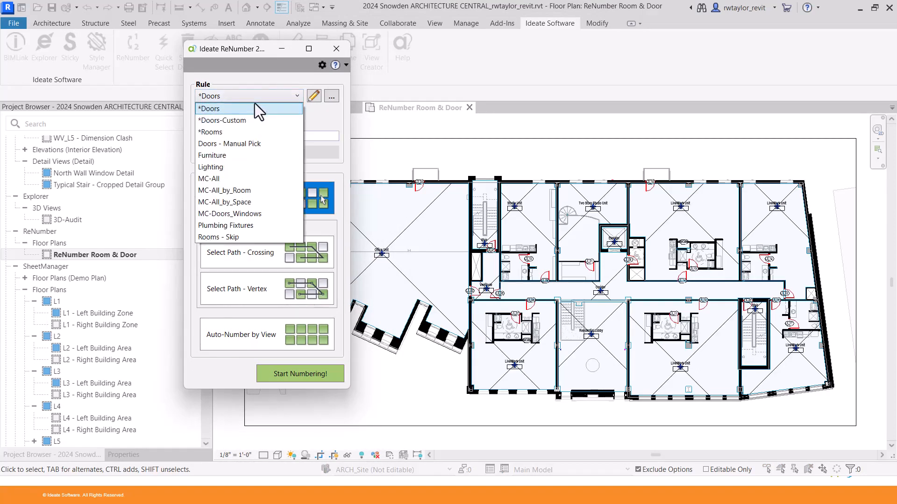
{"action": "left_click", "coordinate": [246, 132]}
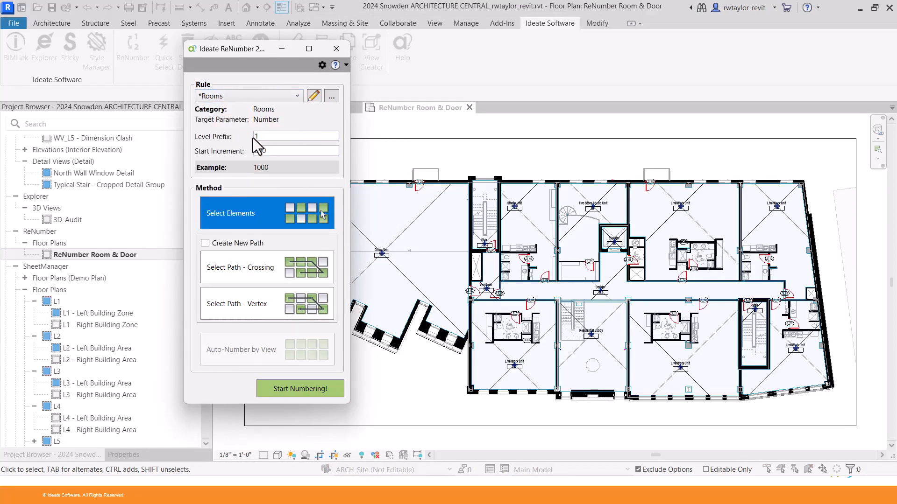
{"action": "double_click", "coordinate": [269, 137]}
{"action": "type", "text": "-"}
{"action": "key", "text": "Tab"}
{"action": "left_click_drag", "start_coordinate": [232, 48], "coordinate": [210, 51]}
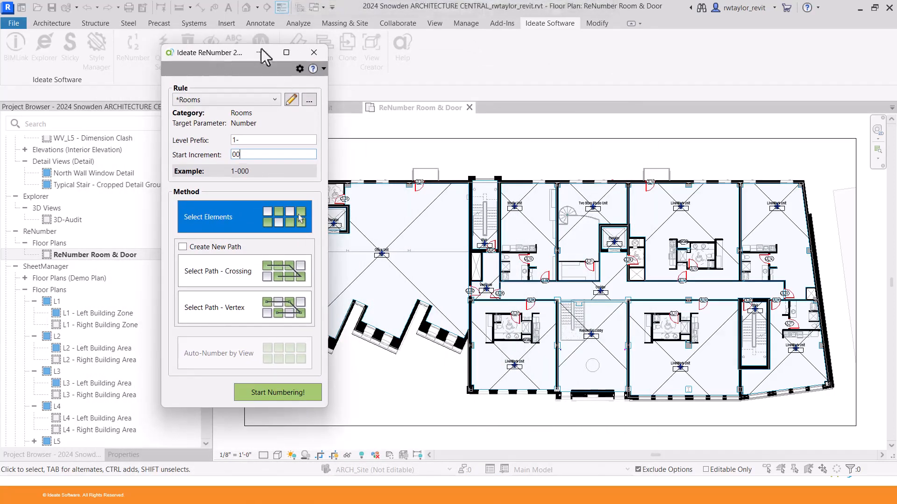
Reopen ReNumber and set the Rooms level prefix to 3- with start increment 00.
{"action": "left_click", "coordinate": [314, 52]}
{"action": "scroll", "coordinate": [469, 178], "scroll_direction": "up", "scroll_amount": 2}
{"action": "scroll", "coordinate": [475, 190], "scroll_direction": "up", "scroll_amount": 4}
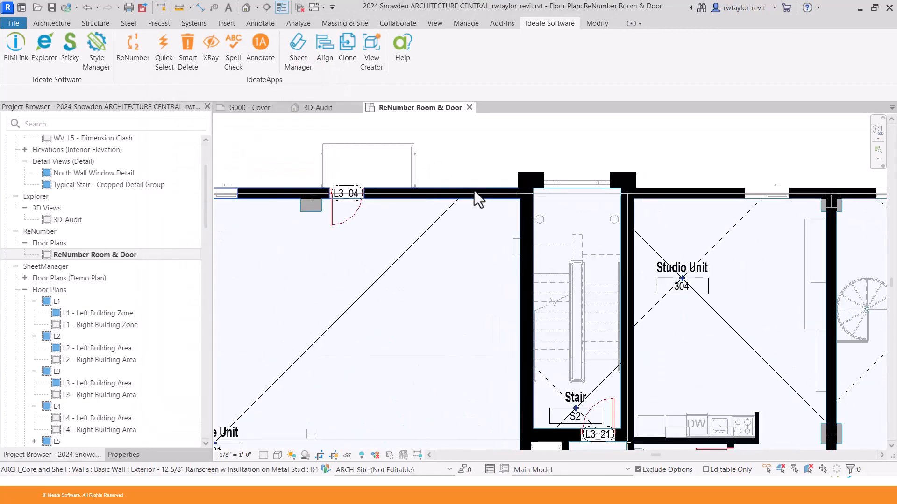
{"action": "left_click", "coordinate": [136, 57]}
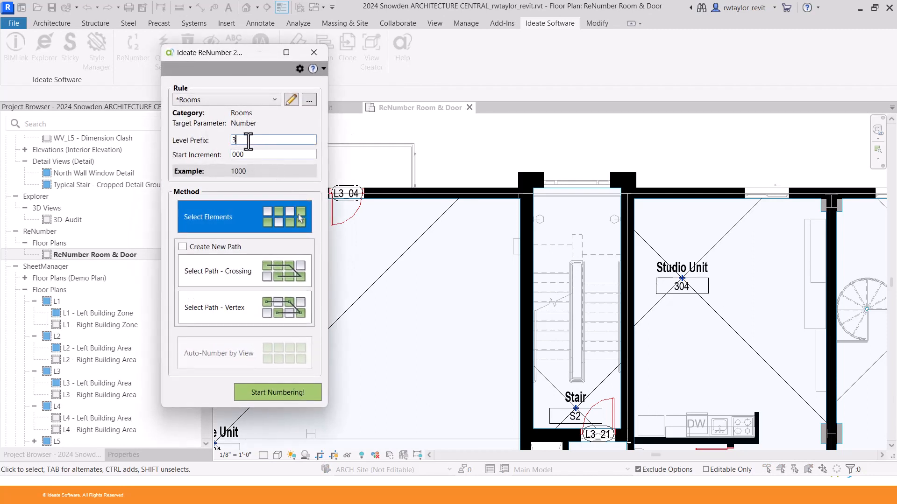
{"action": "type", "text": "-"}
{"action": "key", "text": "Tab"}
{"action": "type", "text": "00"}
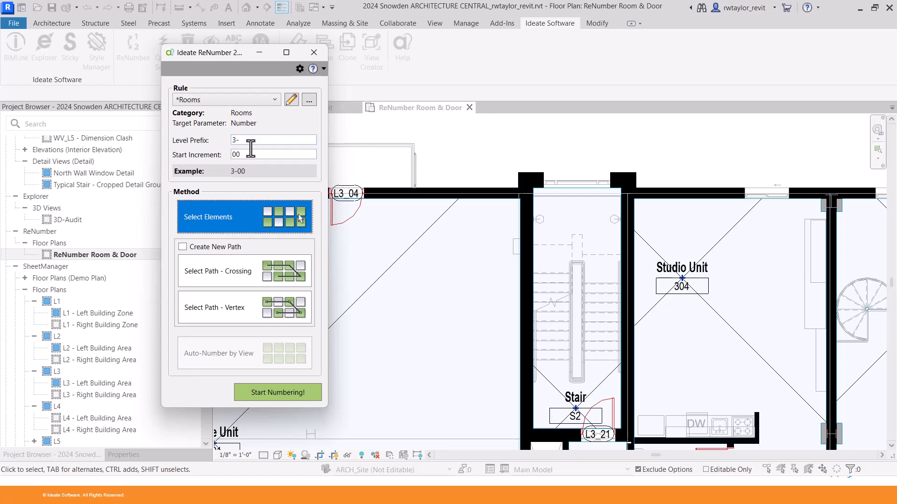
Number Office Unit, Studio Unit, Two Story Studio Unit and Vestibule as 3-00 through 3-03.
{"action": "left_click", "coordinate": [279, 394]}
{"action": "scroll", "coordinate": [378, 260], "scroll_direction": "down", "scroll_amount": 2}
{"action": "middle_click_drag", "start_coordinate": [377, 260], "coordinate": [419, 238]}
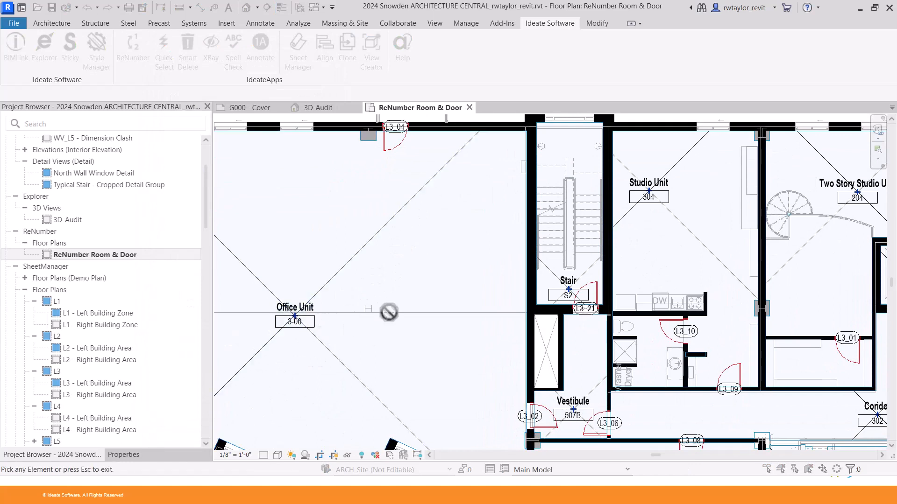
{"action": "left_click", "coordinate": [314, 322]}
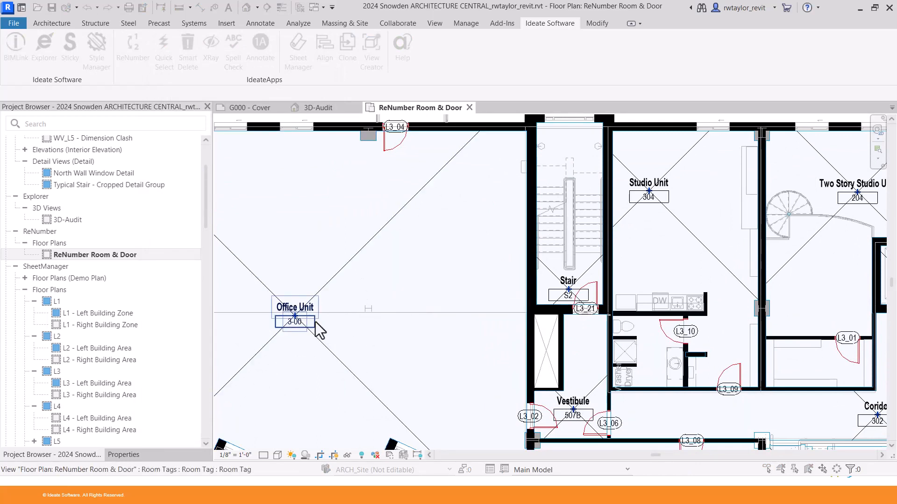
{"action": "left_click", "coordinate": [646, 216]}
{"action": "middle_click_drag", "start_coordinate": [706, 231], "coordinate": [517, 236]}
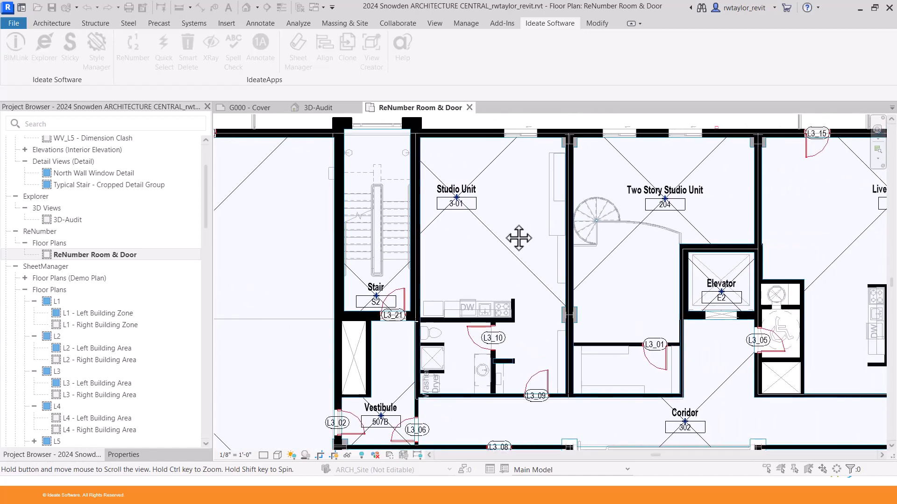
{"action": "left_click", "coordinate": [644, 216]}
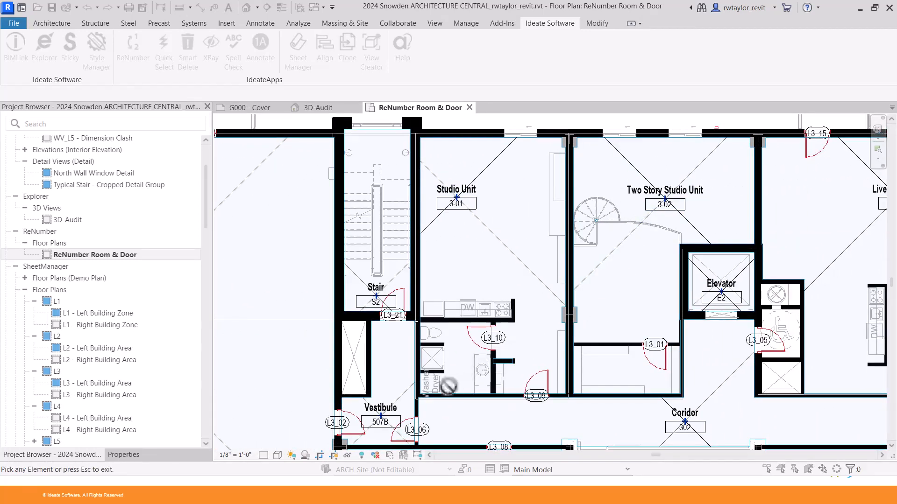
{"action": "left_click", "coordinate": [405, 411]}
{"action": "scroll", "coordinate": [414, 404], "scroll_direction": "down", "scroll_amount": 2}
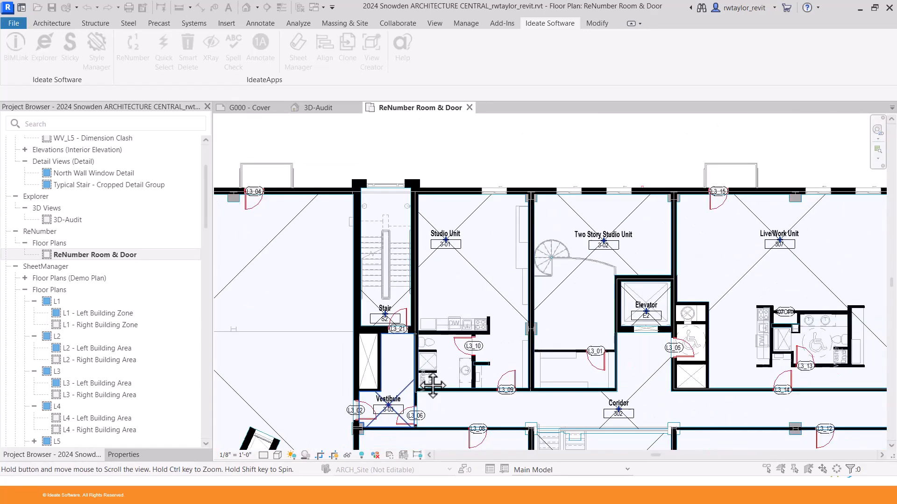
{"action": "middle_click_drag", "start_coordinate": [413, 404], "coordinate": [630, 301]}
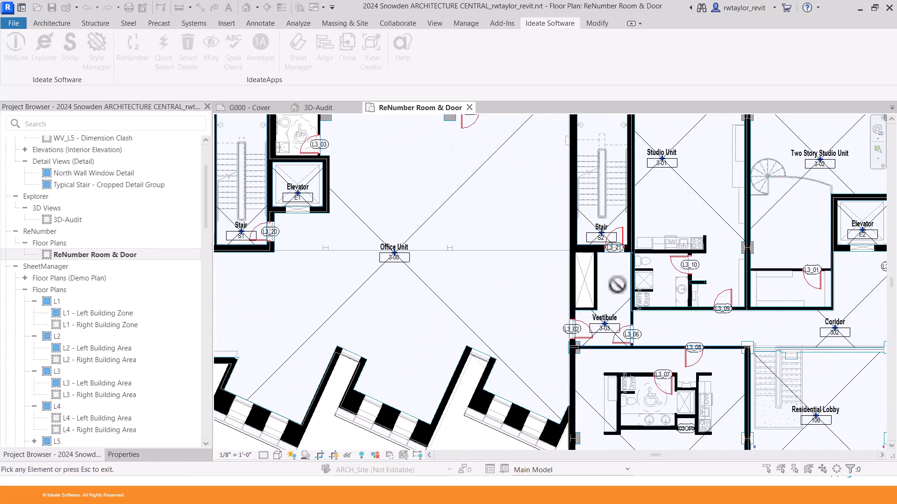
{"action": "middle_click_drag", "start_coordinate": [548, 271], "coordinate": [506, 351]}
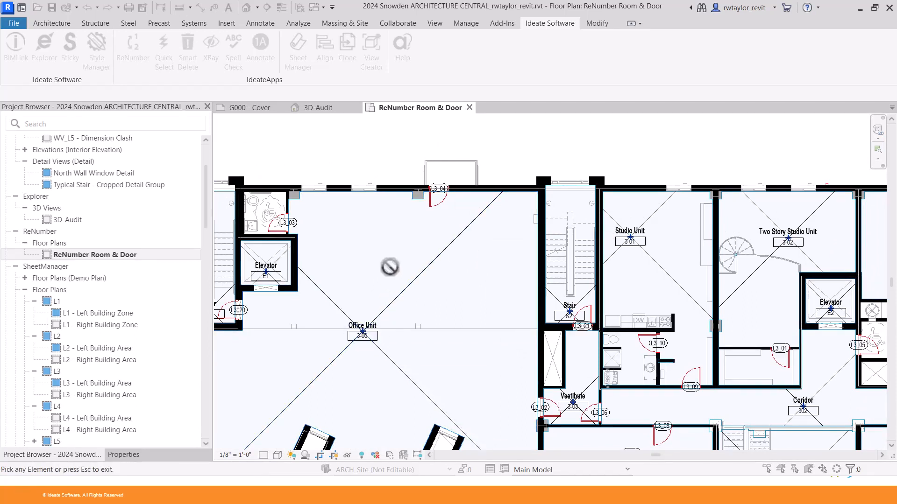
{"action": "key", "text": "Escape"}
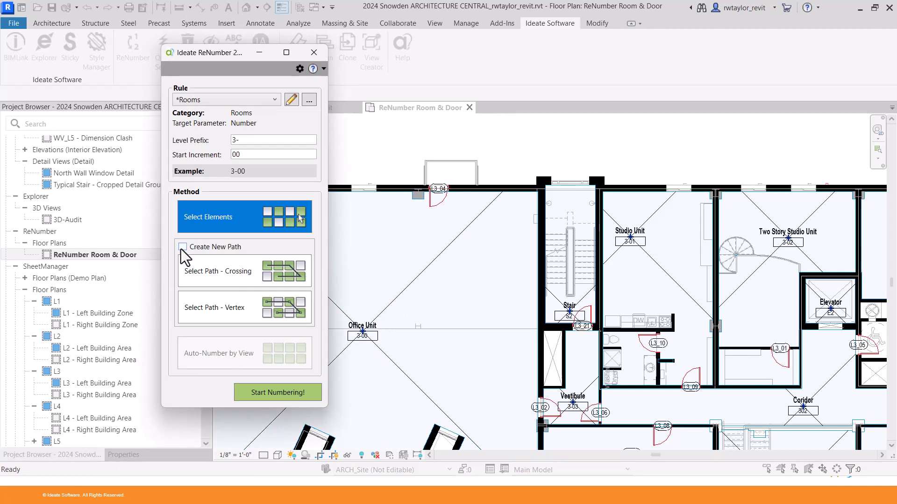
Trace a Select Path - Vertex route from Office Unit through the Stair, corridor and units, previewing 9 of 11 changes.
{"action": "left_click", "coordinate": [238, 311]}
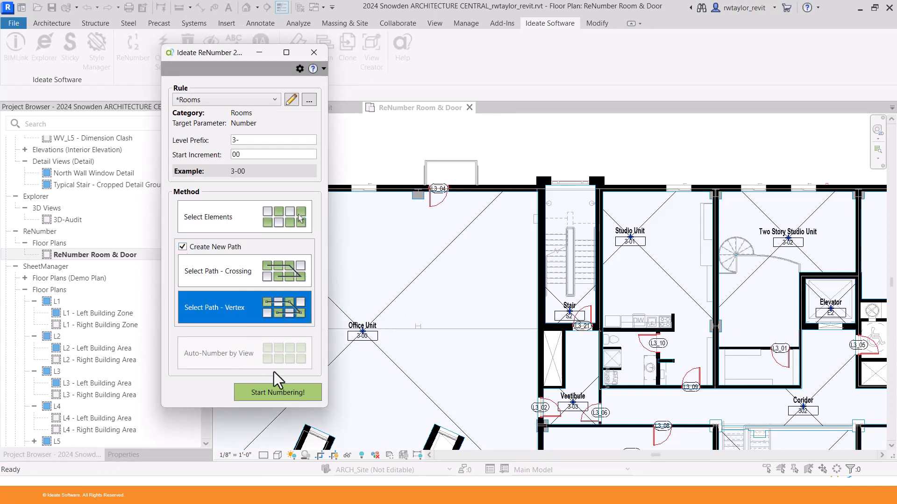
{"action": "left_click", "coordinate": [281, 395]}
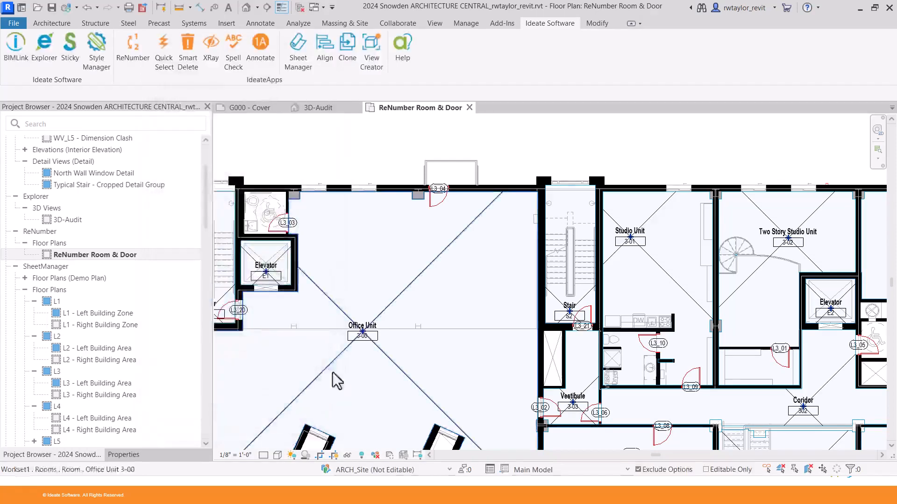
{"action": "scroll", "coordinate": [337, 369], "scroll_direction": "down", "scroll_amount": 3}
{"action": "middle_click_drag", "start_coordinate": [340, 340], "coordinate": [312, 292]}
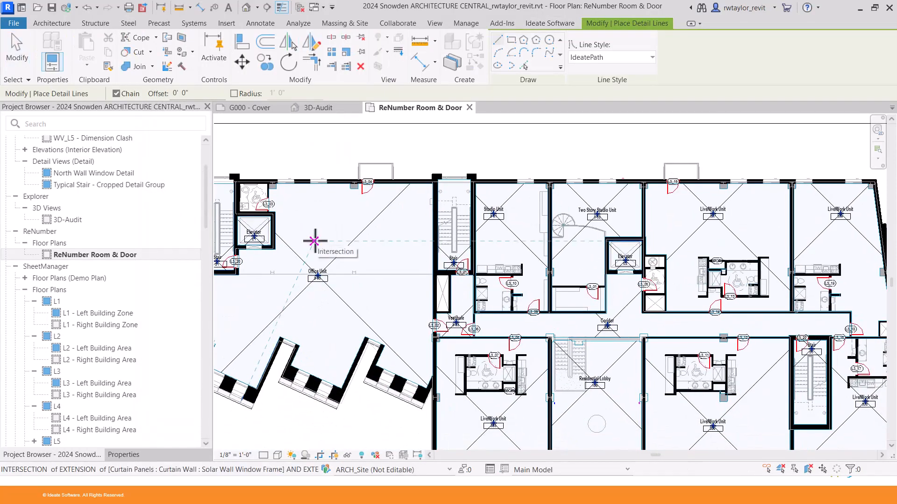
{"action": "left_click", "coordinate": [316, 242]}
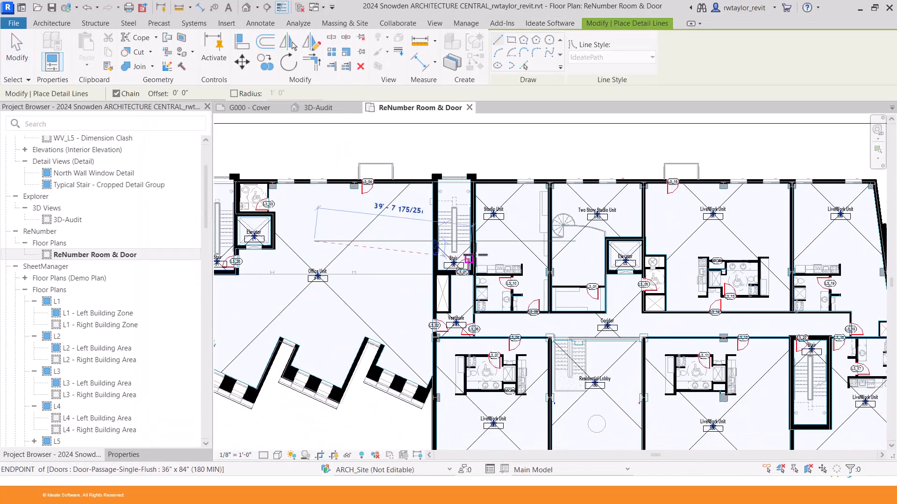
{"action": "left_click", "coordinate": [490, 229]}
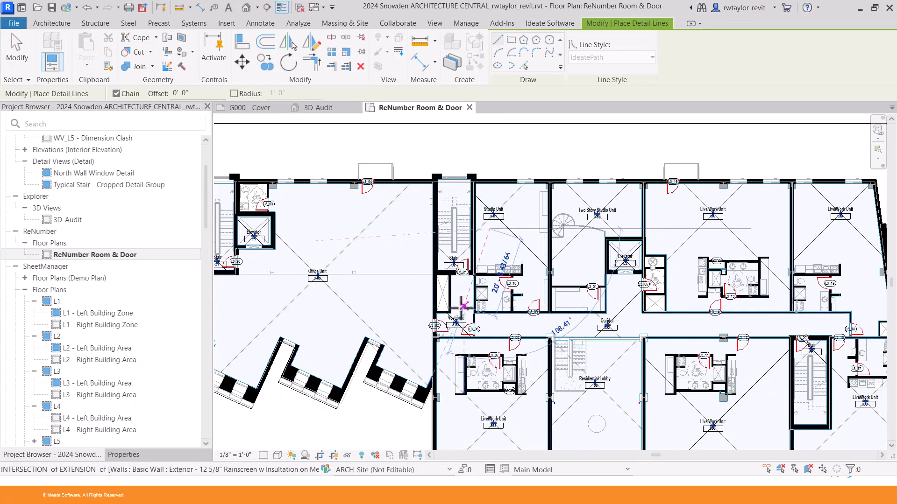
{"action": "left_click", "coordinate": [590, 326]}
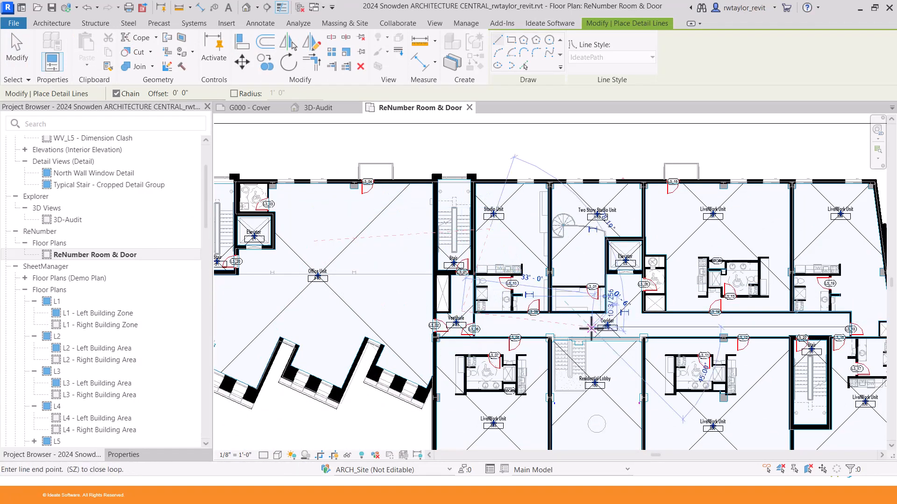
{"action": "left_click", "coordinate": [608, 221]}
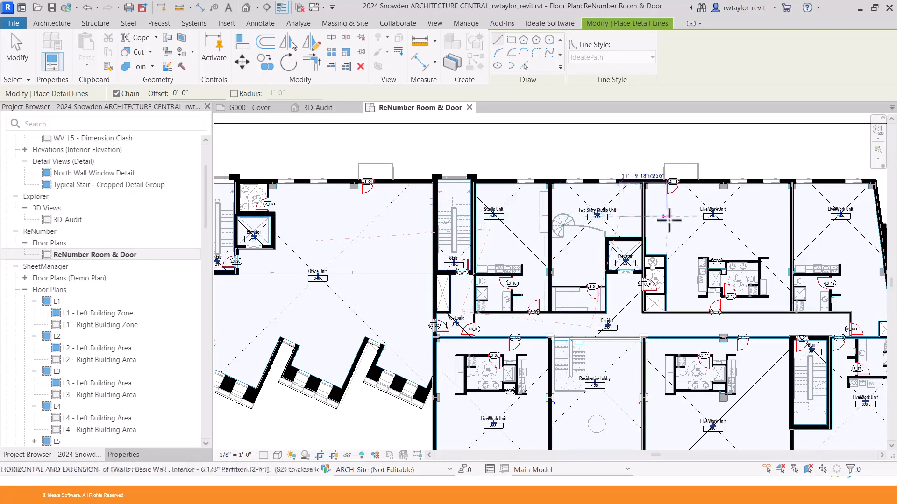
{"action": "left_click", "coordinate": [845, 239]}
{"action": "left_click", "coordinate": [869, 425]}
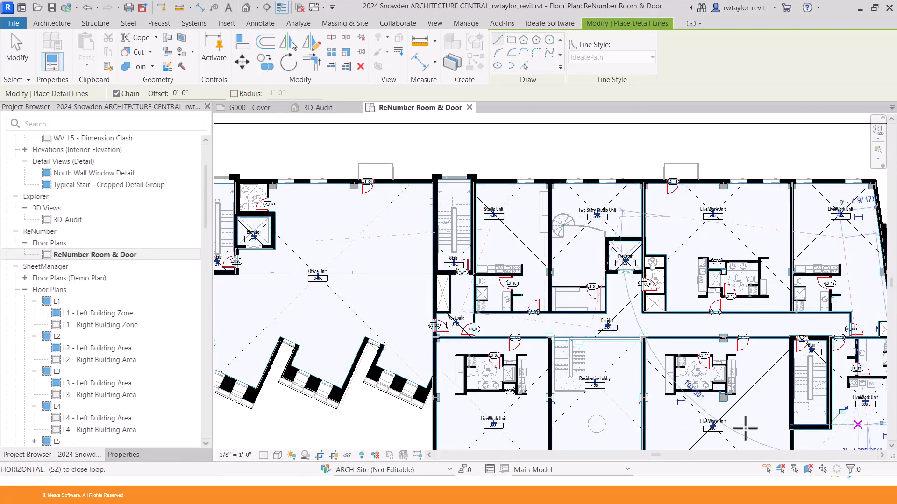
{"action": "left_click", "coordinate": [514, 428]}
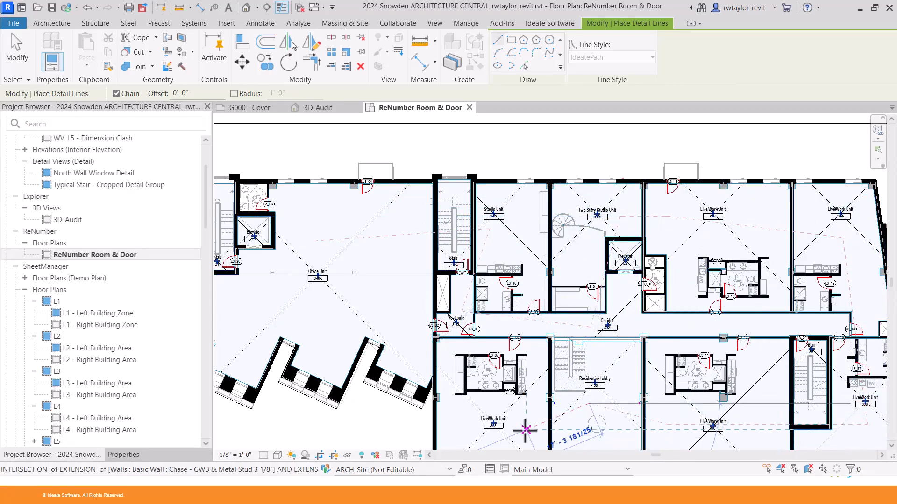
{"action": "key", "text": "Escape"}
{"action": "key", "text": "Escape"}
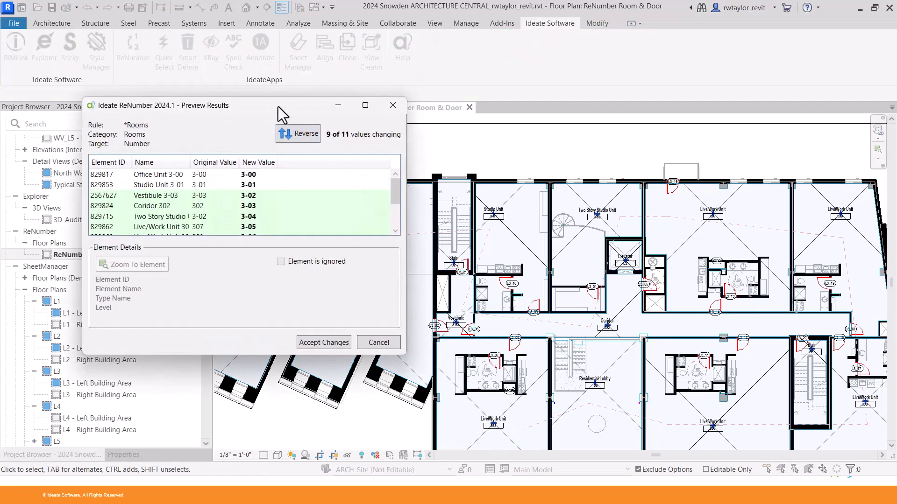
Reverse the previewed room numbers so Office Unit becomes 3-10, and accept them.
{"action": "left_click_drag", "start_coordinate": [287, 112], "coordinate": [396, 98]}
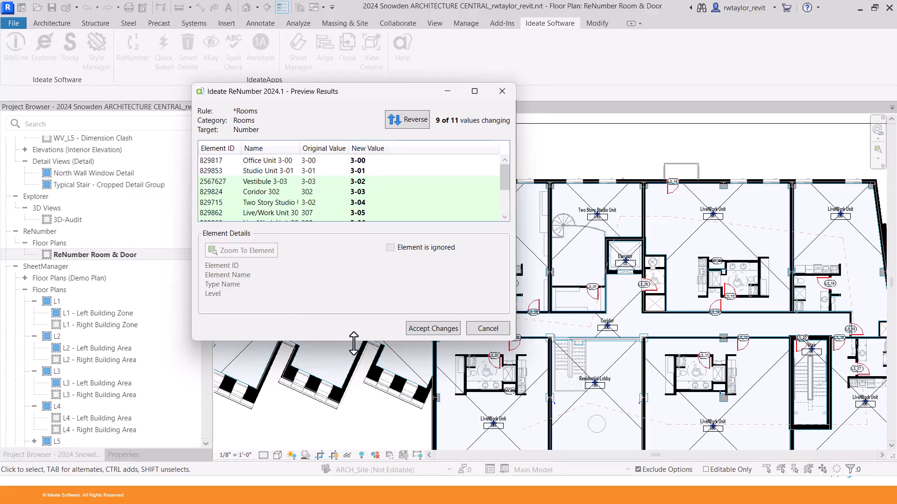
{"action": "left_click_drag", "start_coordinate": [353, 341], "coordinate": [355, 411]}
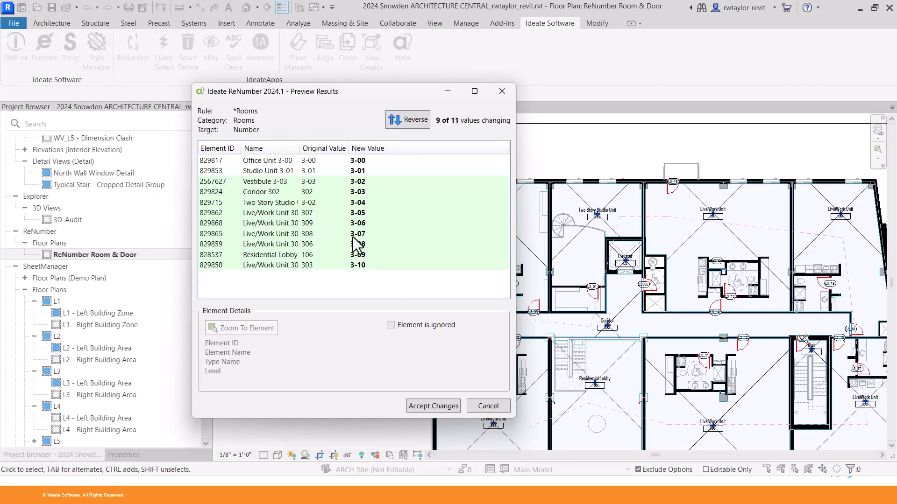
{"action": "left_click", "coordinate": [412, 122]}
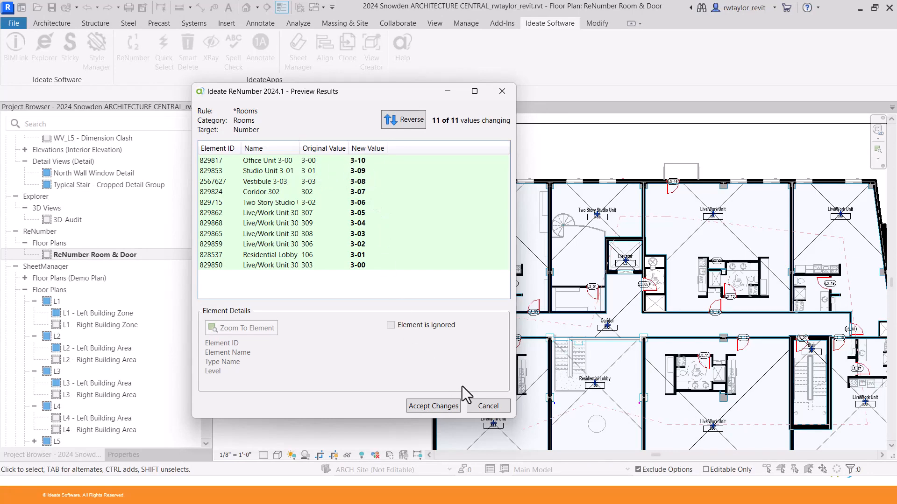
{"action": "left_click", "coordinate": [439, 409]}
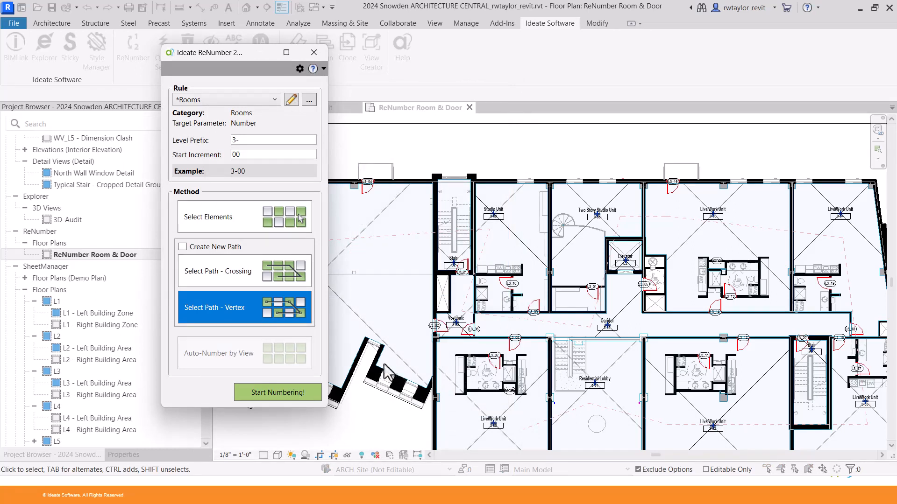
Change the level prefix to 3. and renumber the eleven rooms 3.00 through 3.10.
{"action": "left_click", "coordinate": [245, 140]}
{"action": "key", "text": "Tab"}
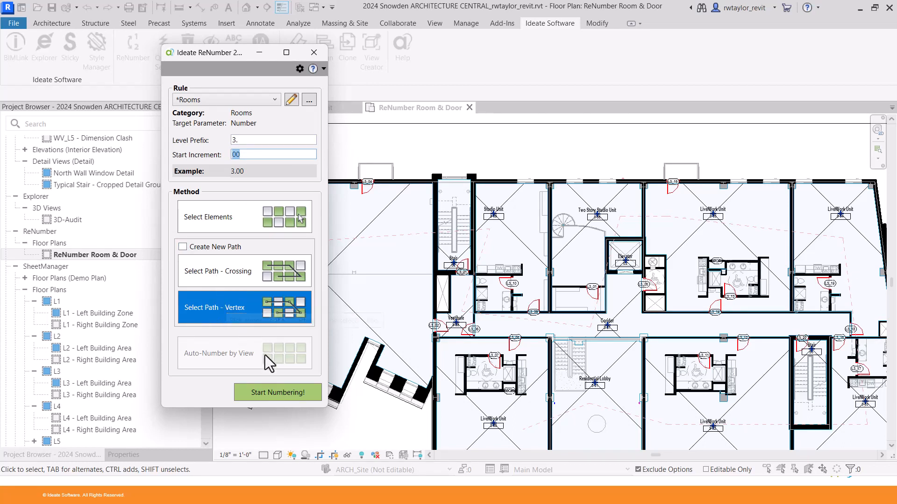
{"action": "left_click", "coordinate": [277, 392]}
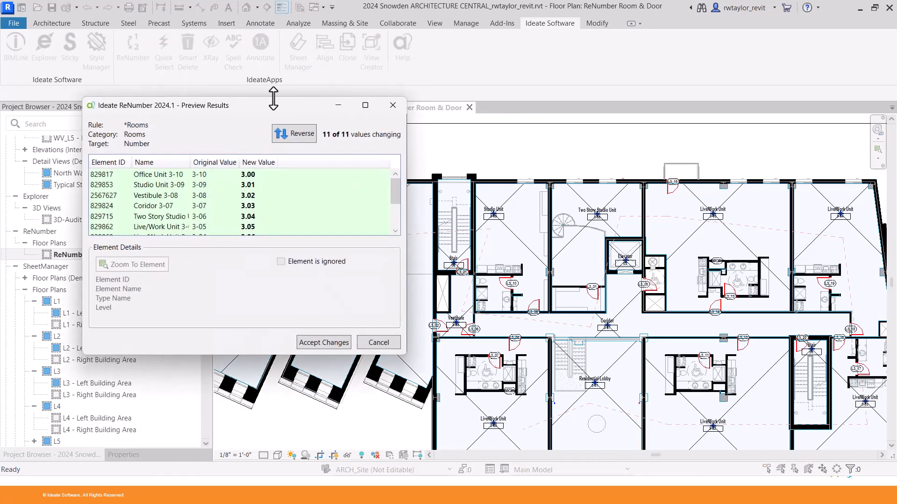
{"action": "left_click_drag", "start_coordinate": [276, 92], "coordinate": [275, 36]}
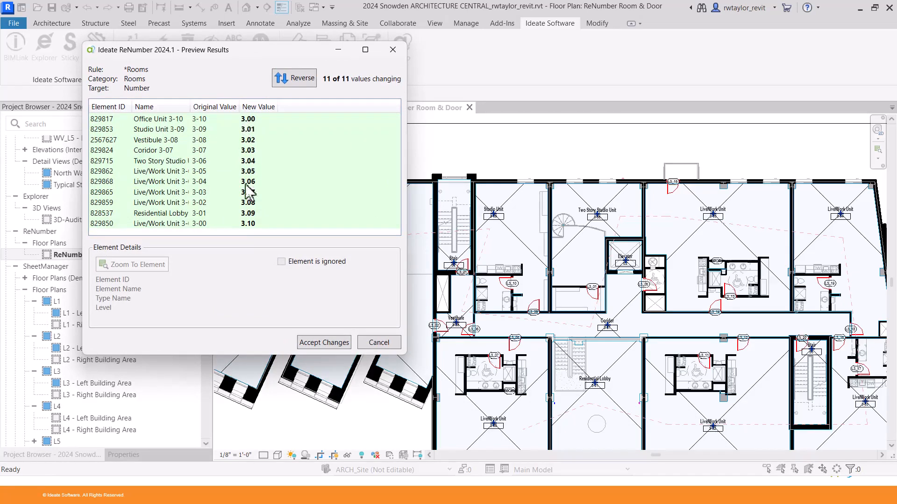
{"action": "left_click", "coordinate": [322, 343]}
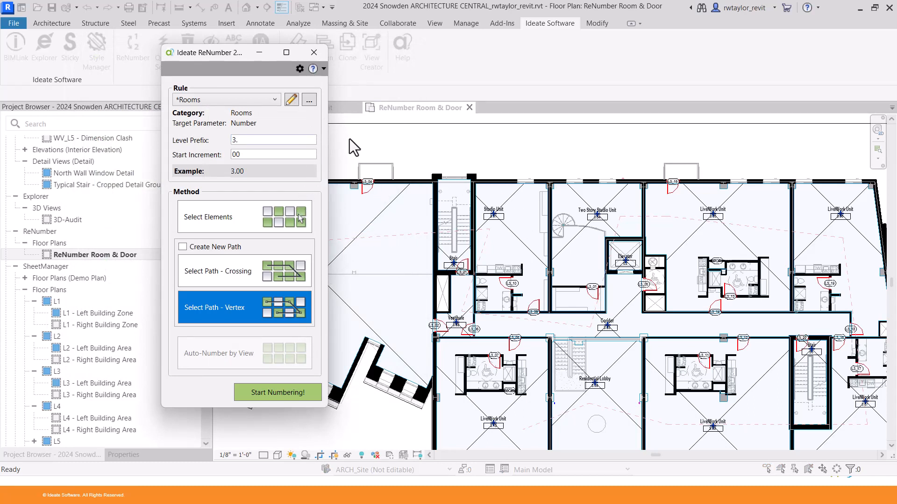
Switch the rule to Doors with Auto-Number by View and preview the new door marks.
{"action": "left_click", "coordinate": [256, 102]}
{"action": "left_click", "coordinate": [226, 116]}
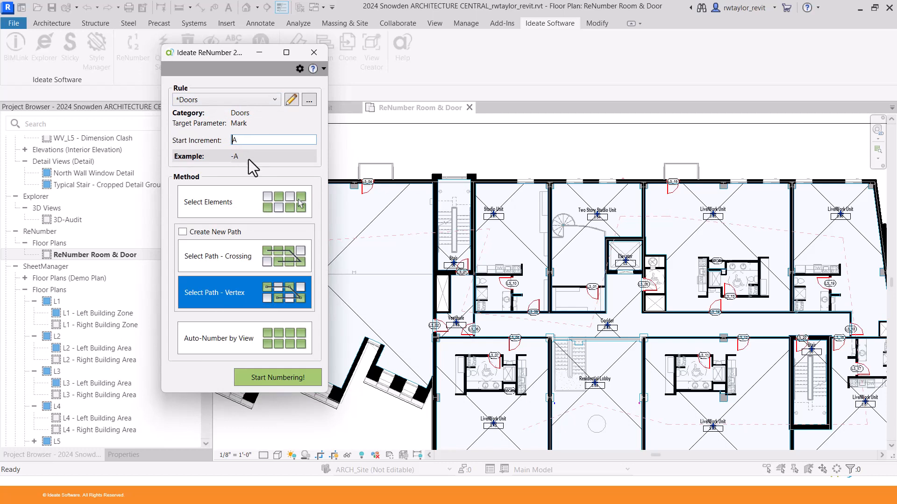
{"action": "left_click", "coordinate": [253, 341]}
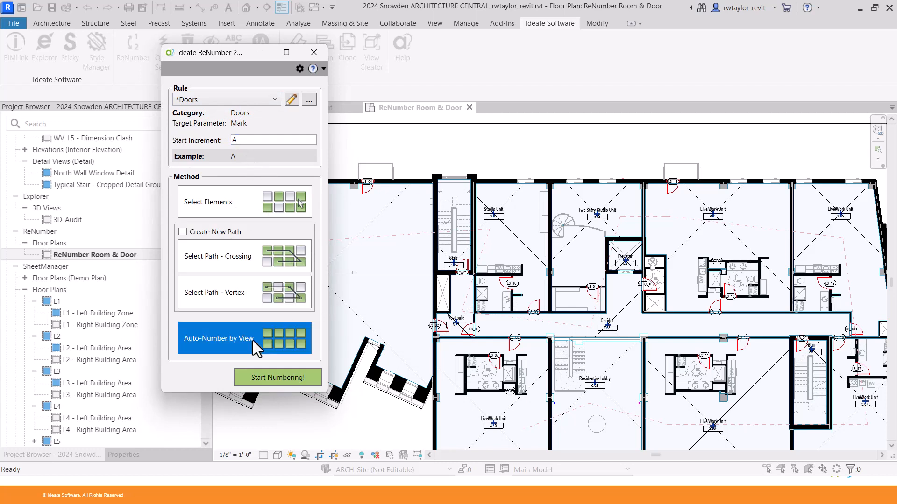
{"action": "left_click", "coordinate": [276, 379]}
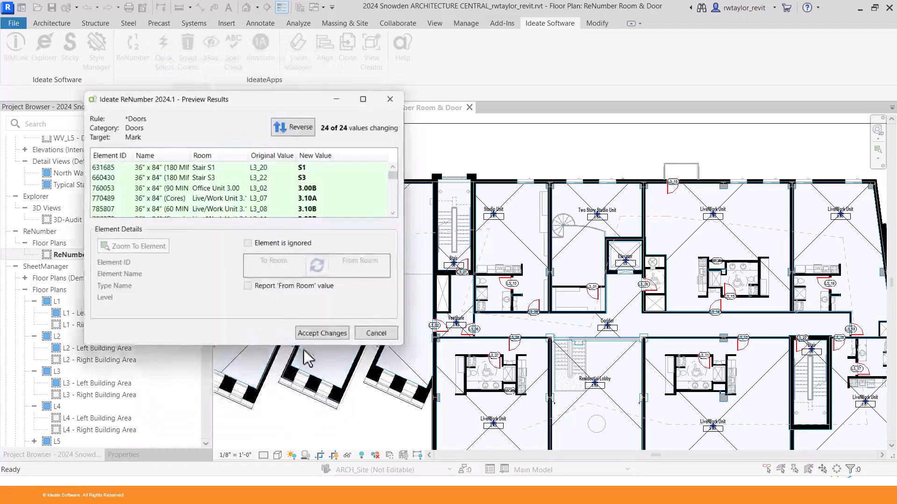
Swap the Stair S1, S3 and S2 doors to number from Office Unit, corridor and Vestibule instead.
{"action": "left_click_drag", "start_coordinate": [286, 95], "coordinate": [400, 61]}
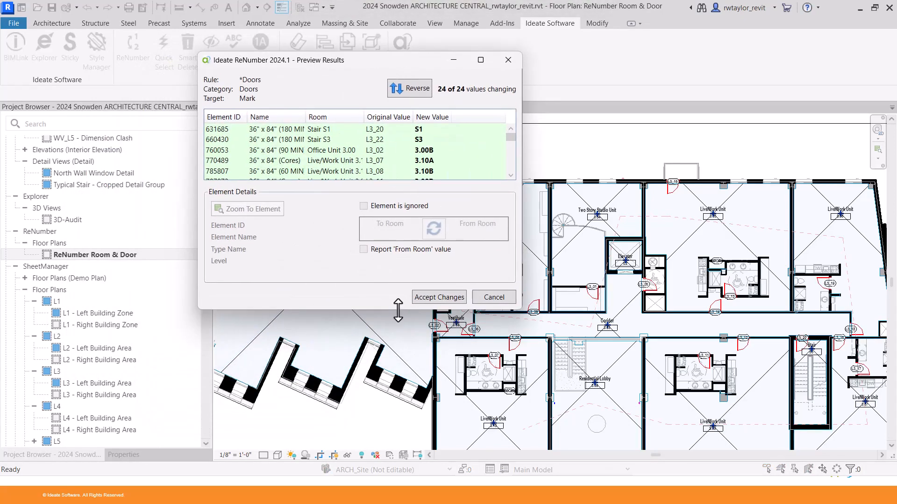
{"action": "left_click_drag", "start_coordinate": [395, 310], "coordinate": [410, 429]}
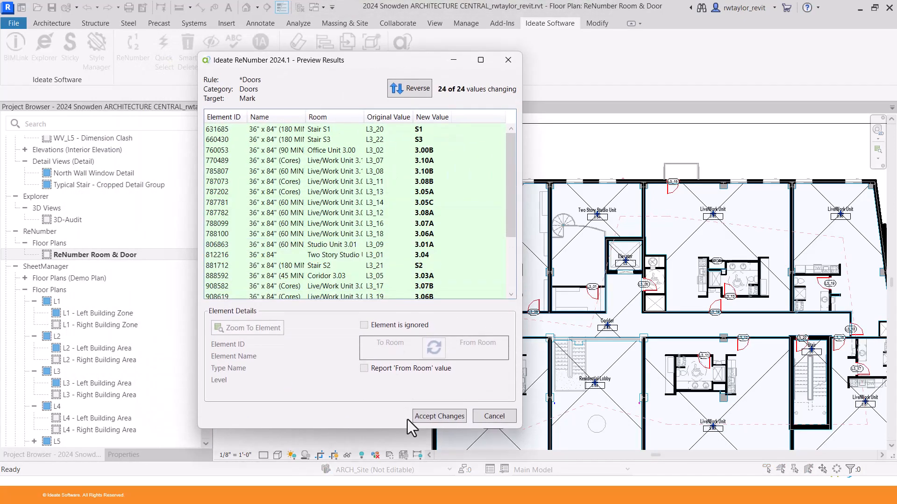
{"action": "left_click", "coordinate": [415, 129]}
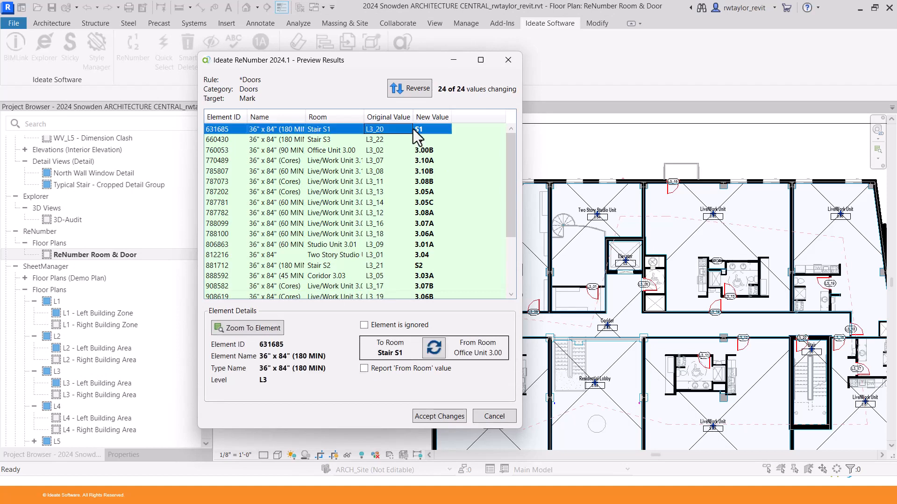
{"action": "left_click", "coordinate": [435, 351]}
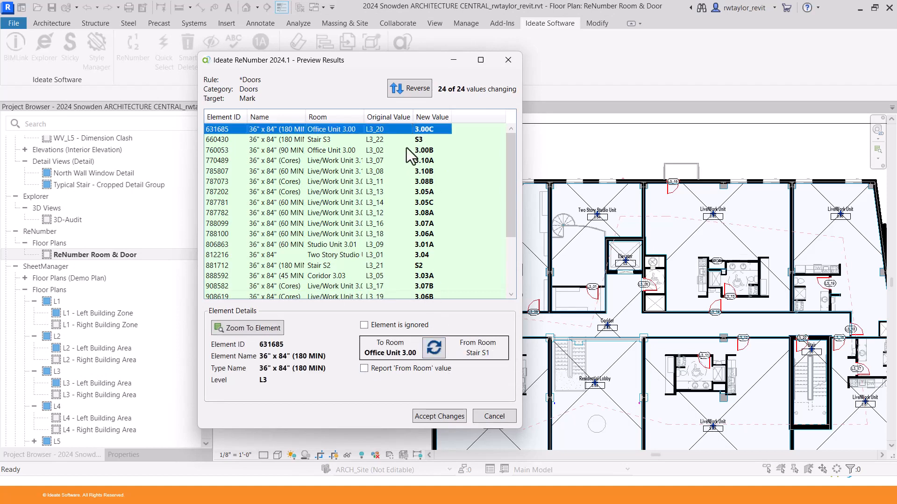
{"action": "left_click", "coordinate": [403, 139]}
{"action": "left_click", "coordinate": [436, 348]}
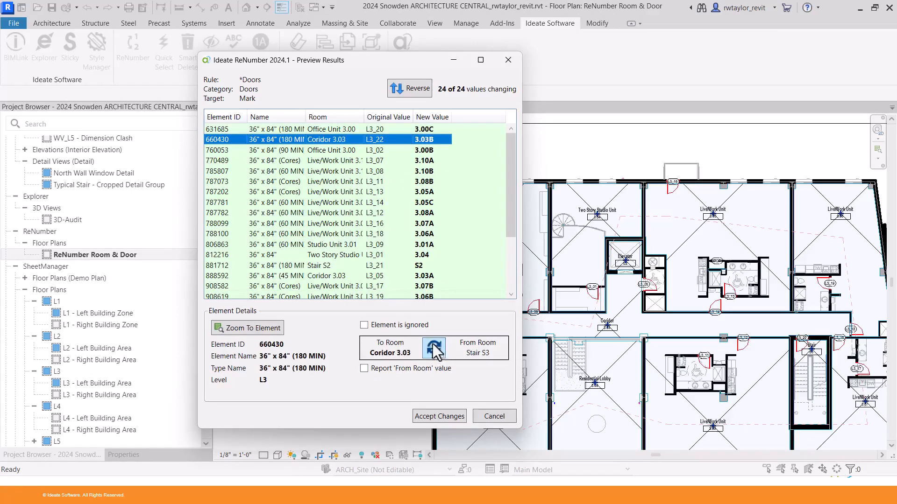
{"action": "left_click", "coordinate": [405, 266]}
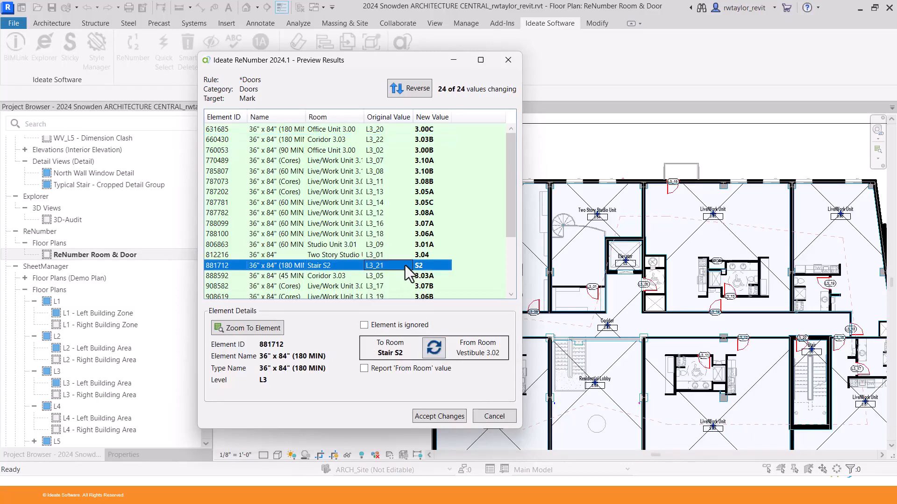
{"action": "left_click", "coordinate": [435, 349]}
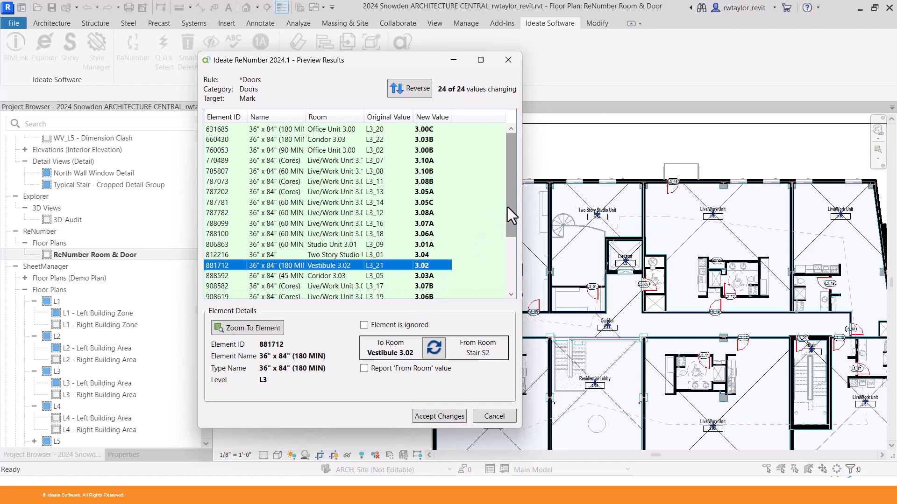
Accept the door renumbering and close ReNumber.
{"action": "left_click_drag", "start_coordinate": [507, 206], "coordinate": [473, 353]}
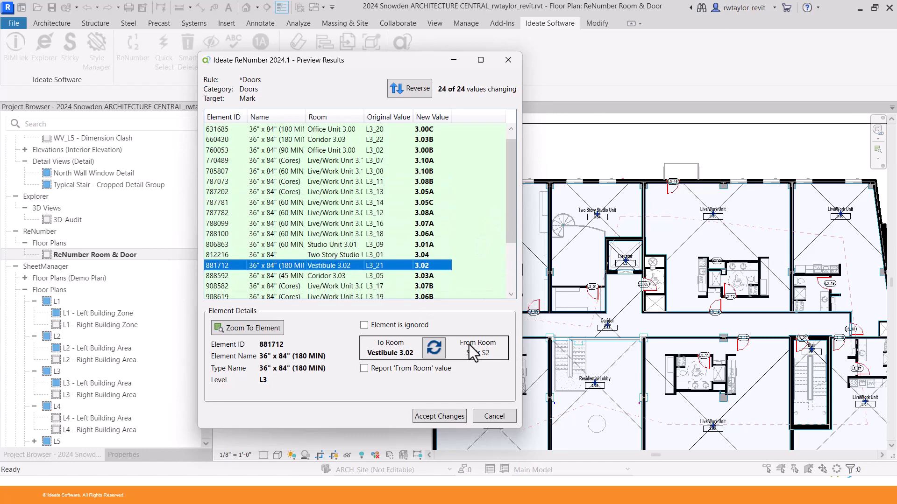
{"action": "left_click", "coordinate": [443, 416]}
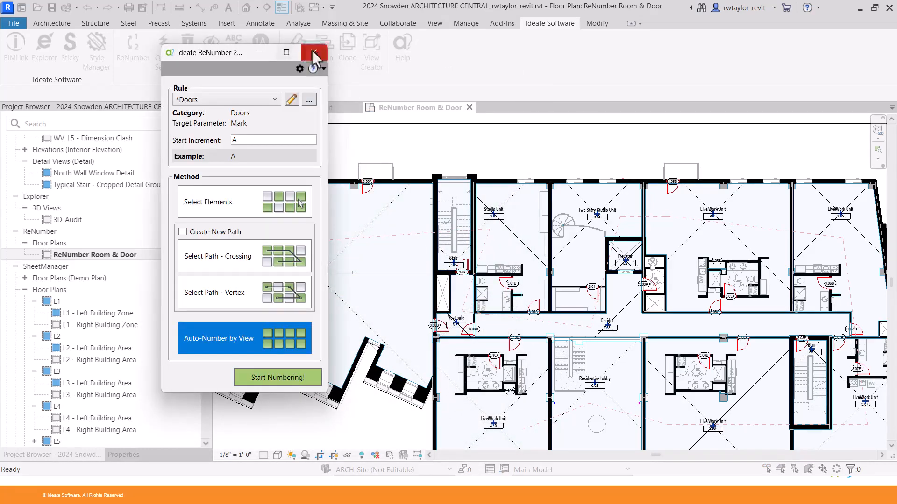
{"action": "left_click", "coordinate": [312, 53]}
Check the new door tags around room 3.05, then close the ReNumber Room & Door plan.
{"action": "middle_click_drag", "start_coordinate": [714, 258], "coordinate": [475, 195]}
{"action": "scroll", "coordinate": [503, 259], "scroll_direction": "up", "scroll_amount": 3}
{"action": "scroll", "coordinate": [486, 237], "scroll_direction": "up", "scroll_amount": 2}
{"action": "scroll", "coordinate": [526, 304], "scroll_direction": "down", "scroll_amount": 1}
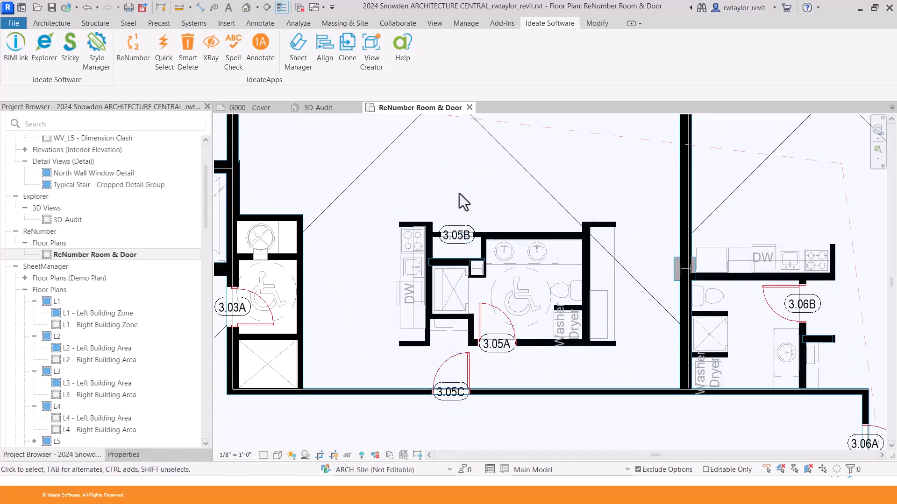
{"action": "middle_click_drag", "start_coordinate": [458, 194], "coordinate": [467, 269]}
{"action": "scroll", "coordinate": [473, 326], "scroll_direction": "down", "scroll_amount": 4}
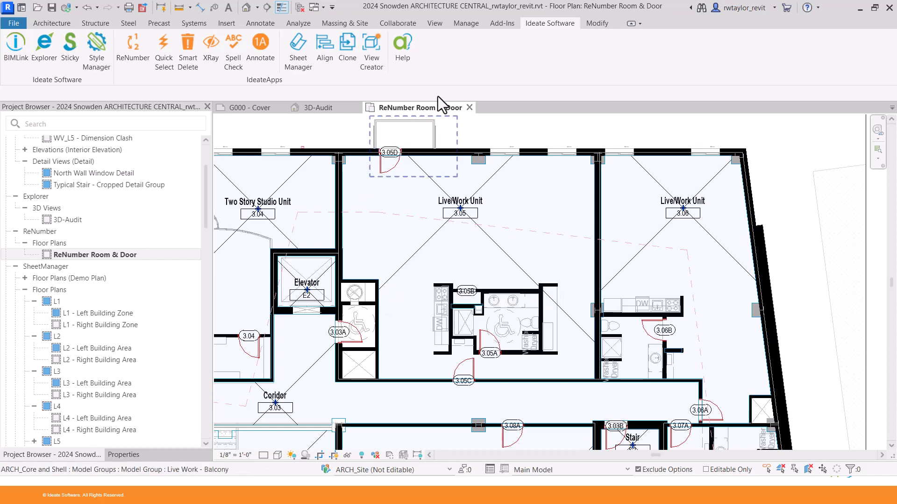
{"action": "left_click", "coordinate": [470, 108]}
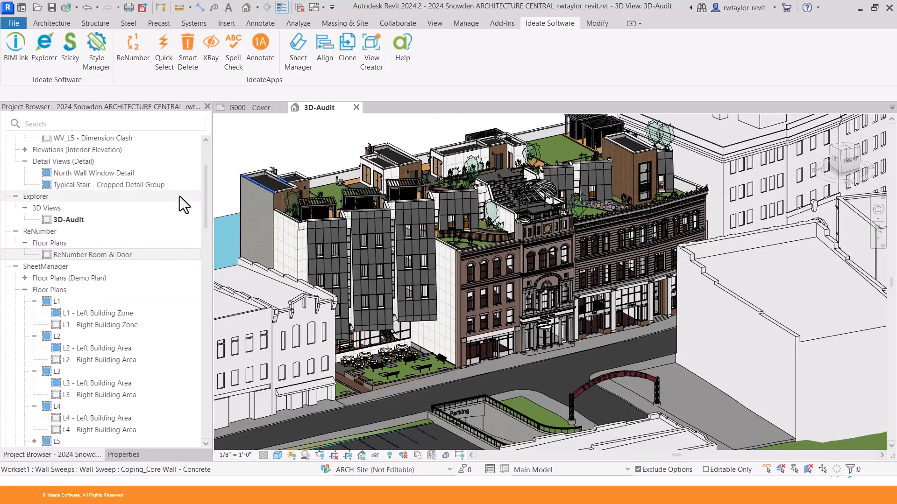
Open the XRay enlarged plan X-Ray Plumbing Fixture and zoom toward the toilet rooms.
{"action": "left_click_drag", "start_coordinate": [203, 197], "coordinate": [194, 176]}
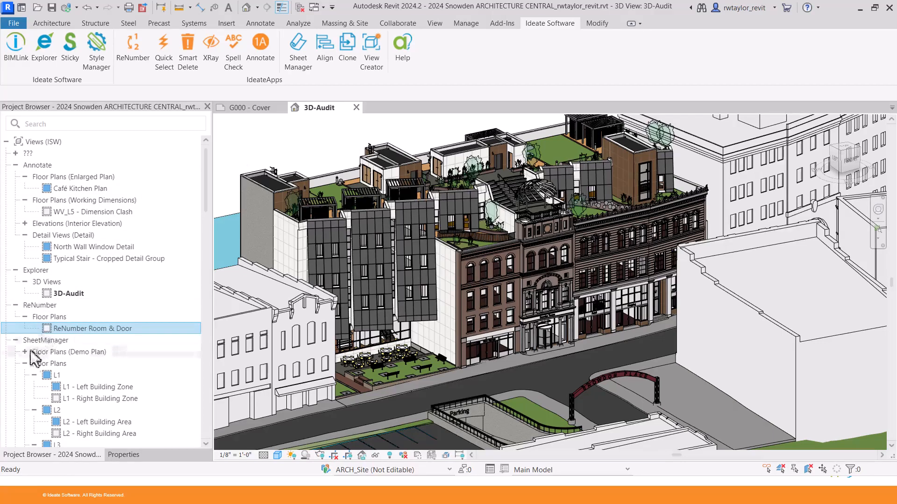
{"action": "left_click", "coordinate": [16, 340]}
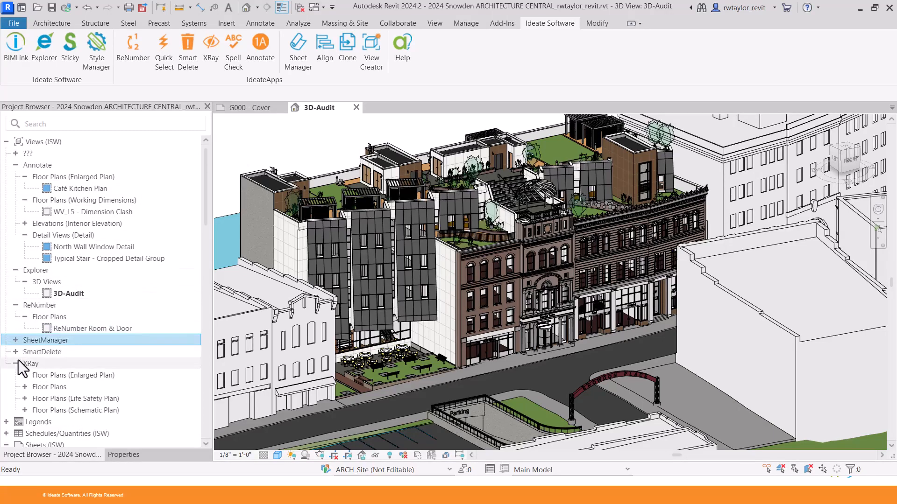
{"action": "left_click", "coordinate": [25, 375]}
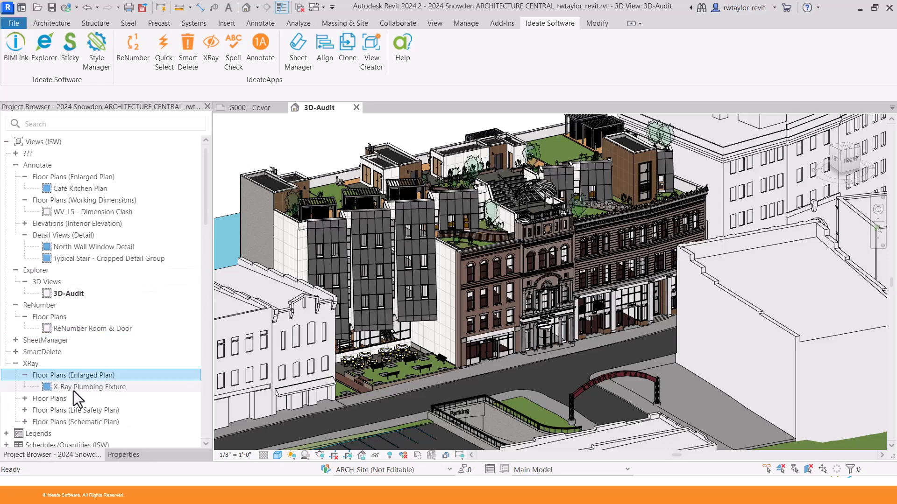
{"action": "left_click", "coordinate": [74, 389]}
{"action": "double_click", "coordinate": [72, 389]}
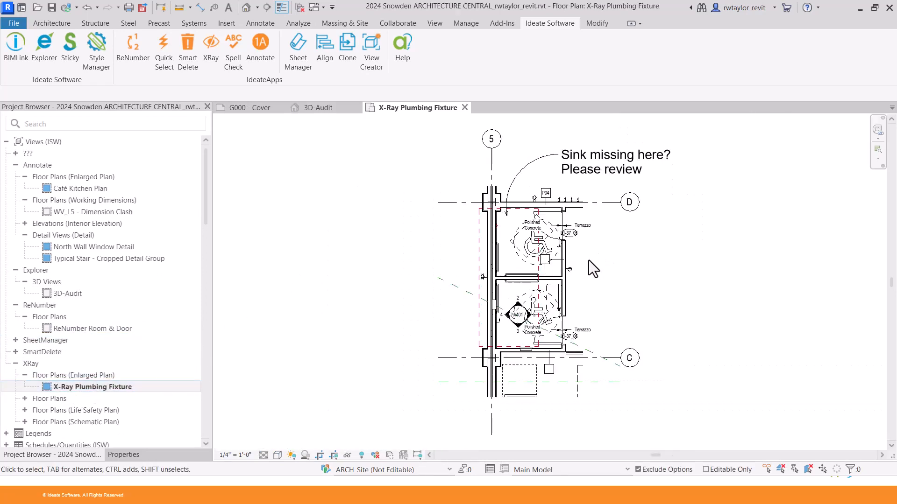
{"action": "middle_click_drag", "start_coordinate": [545, 262], "coordinate": [452, 265]}
{"action": "scroll", "coordinate": [453, 270], "scroll_direction": "up", "scroll_amount": 5}
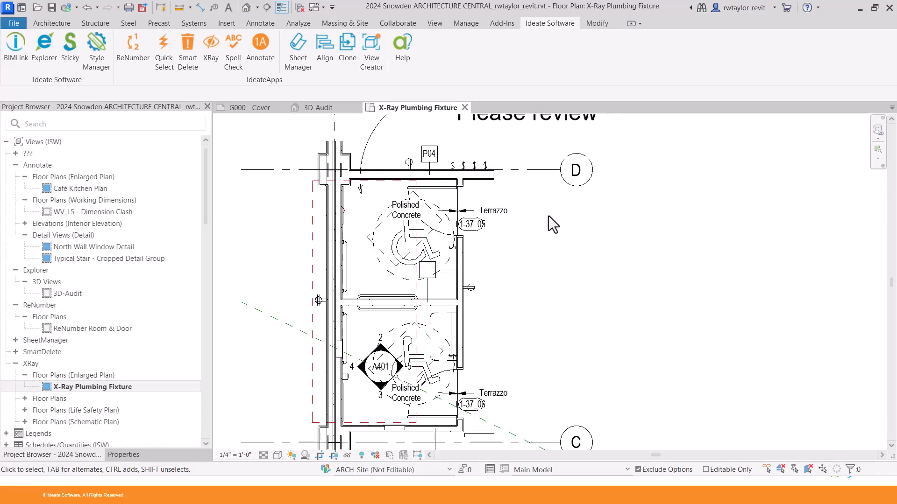
{"action": "left_click", "coordinate": [361, 457]}
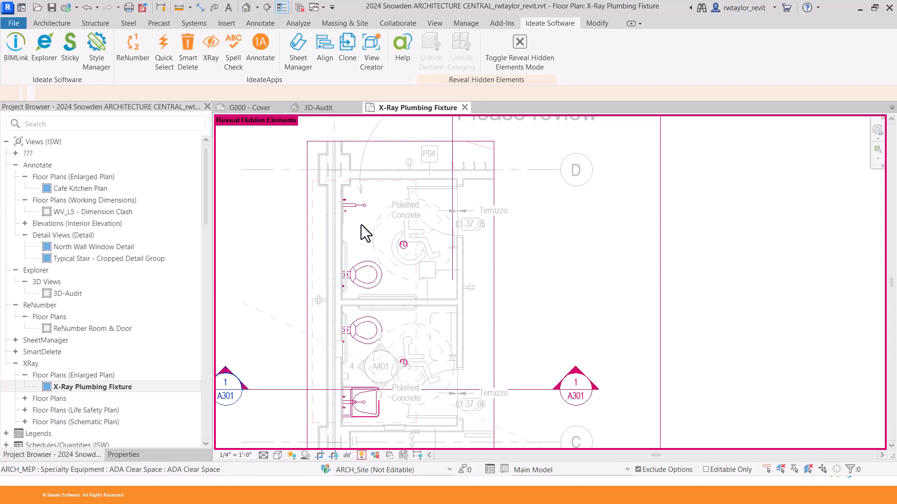
{"action": "left_click", "coordinate": [360, 457]}
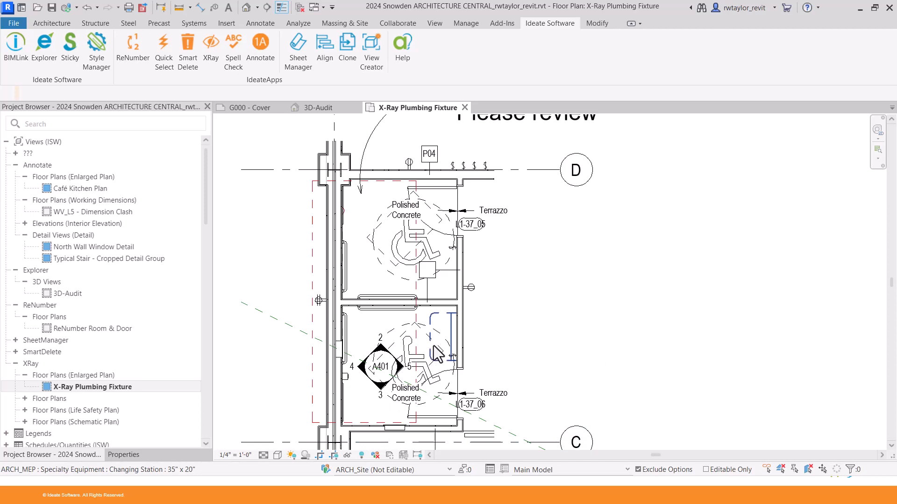
{"action": "scroll", "coordinate": [433, 346], "scroll_direction": "down", "scroll_amount": 1}
{"action": "middle_click_drag", "start_coordinate": [434, 346], "coordinate": [433, 359]}
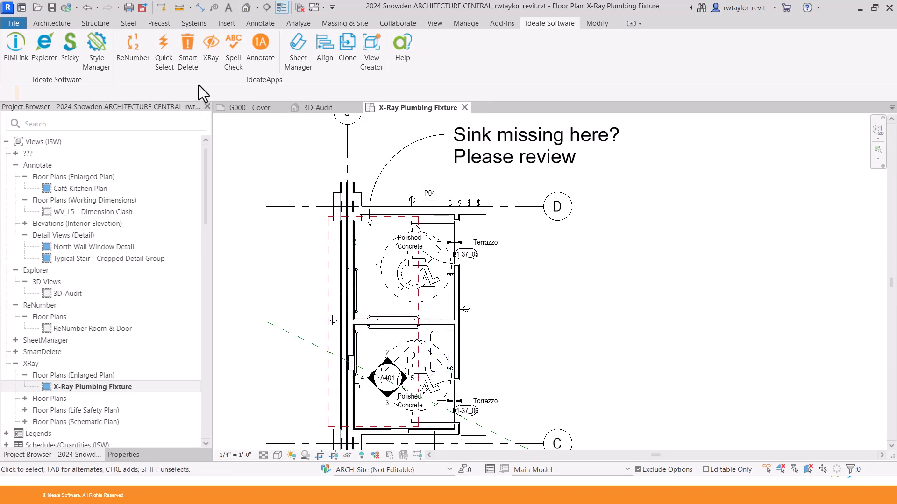
Run Ideate XRay on a crossing box around the toilets to locate the hidden Sink-Wall-Barrier Free fixture.
{"action": "left_click", "coordinate": [209, 58]}
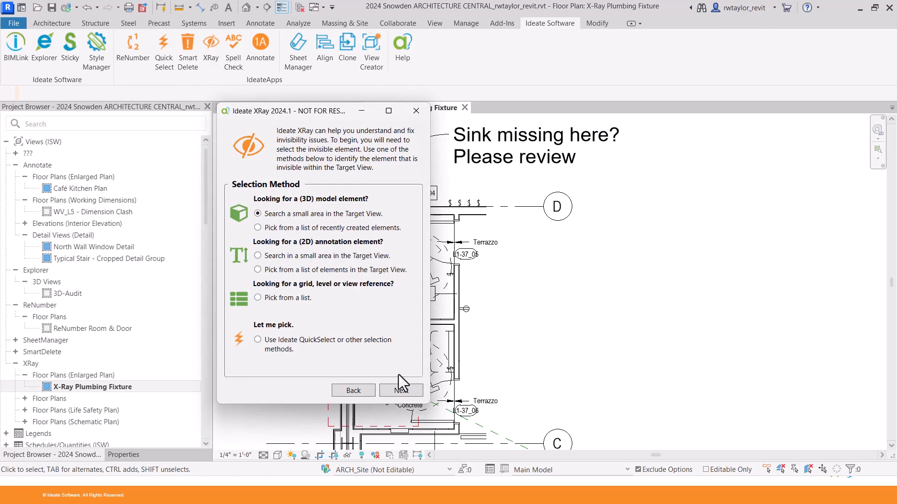
{"action": "left_click", "coordinate": [401, 389]}
{"action": "left_click", "coordinate": [319, 195]}
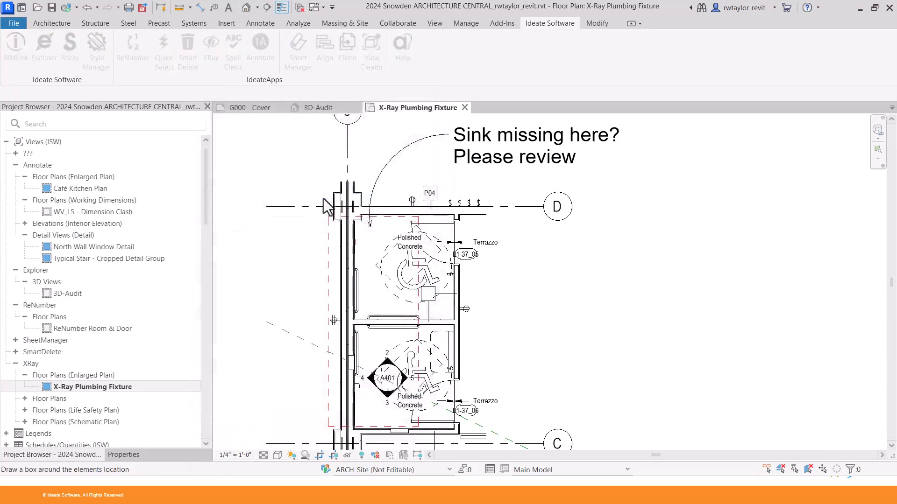
{"action": "left_click_drag", "start_coordinate": [319, 206], "coordinate": [480, 348]}
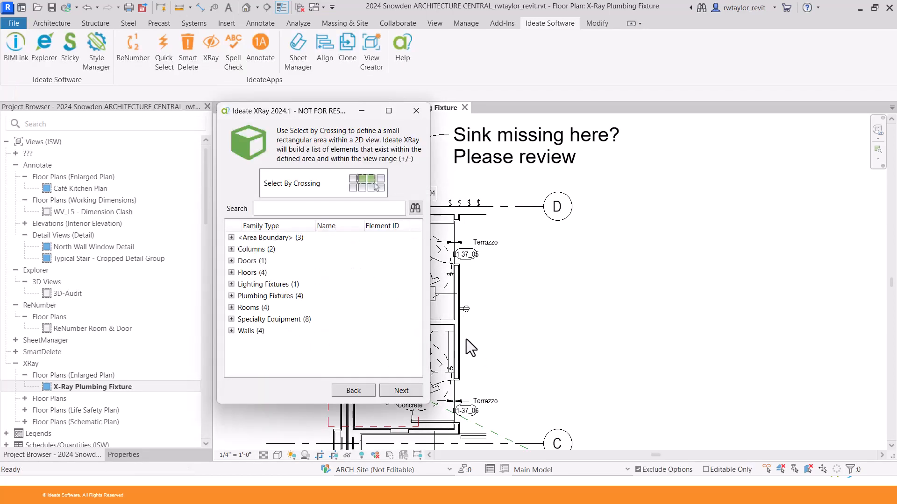
{"action": "left_click", "coordinate": [232, 296]}
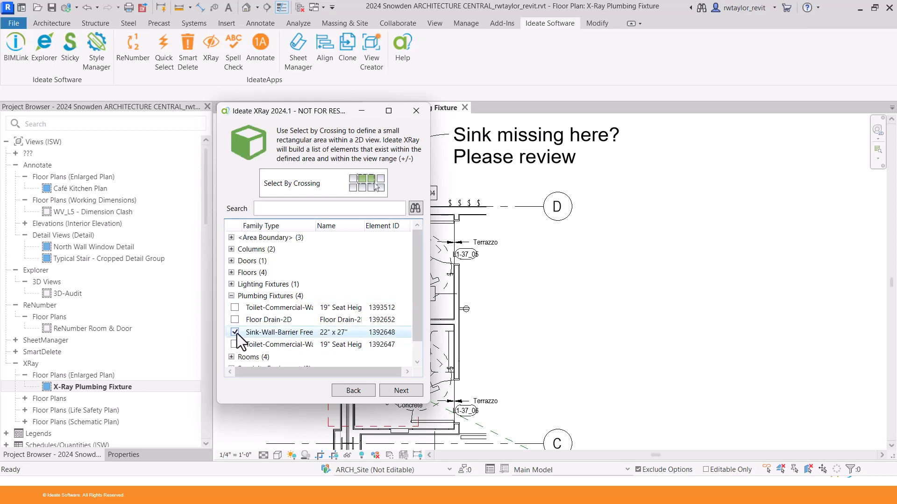
{"action": "left_click", "coordinate": [401, 391]}
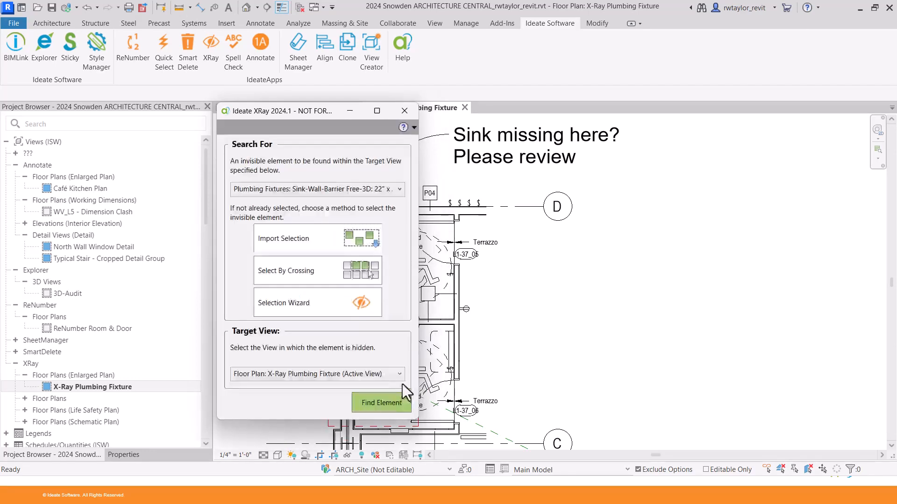
{"action": "left_click", "coordinate": [388, 402]}
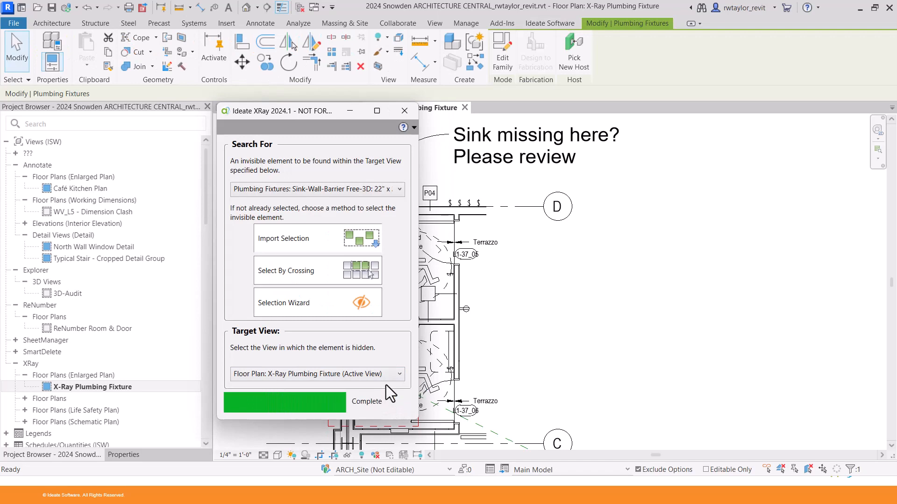
From XRay's Workset Not Open diagnosis, set the X_Closed workset to Opened in Worksets.
{"action": "left_click_drag", "start_coordinate": [377, 111], "coordinate": [671, 26]}
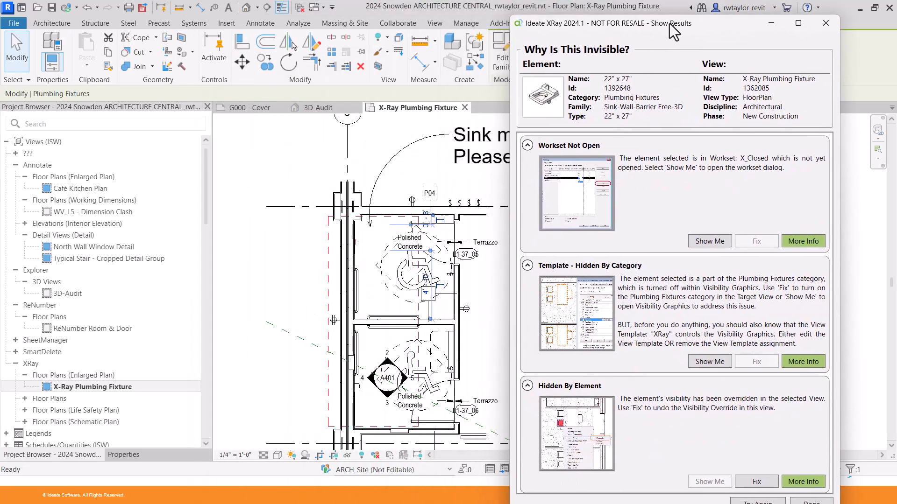
{"action": "left_click_drag", "start_coordinate": [669, 21], "coordinate": [677, 14]}
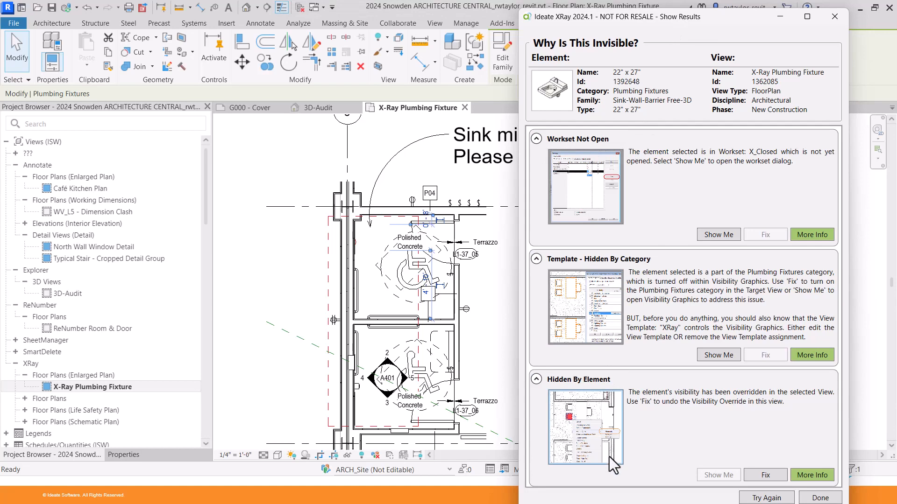
{"action": "left_click", "coordinate": [714, 235]}
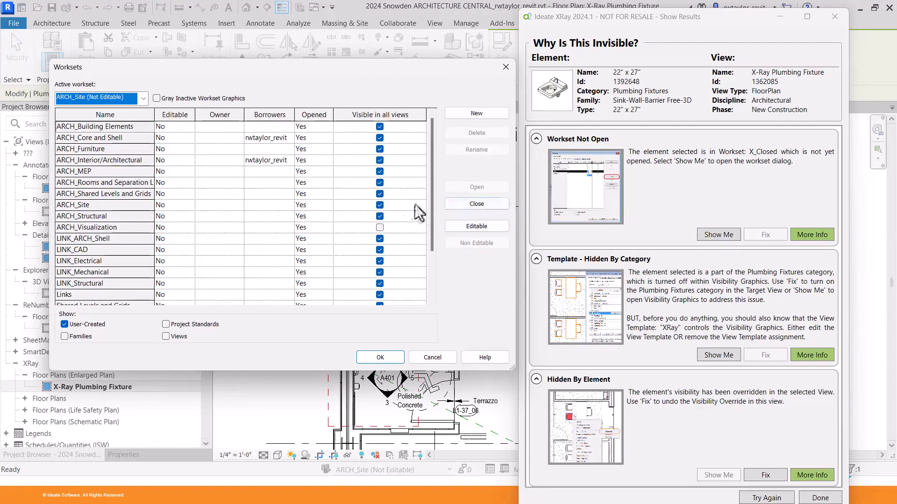
{"action": "left_click_drag", "start_coordinate": [433, 203], "coordinate": [435, 248]}
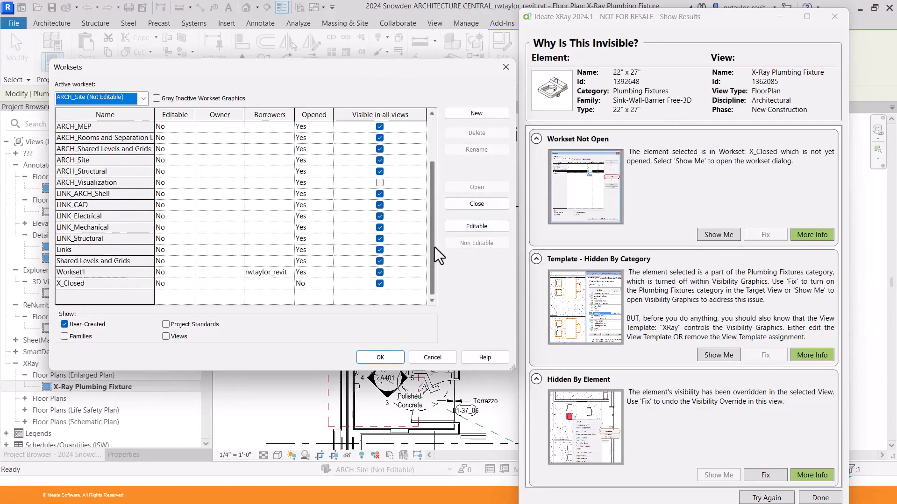
{"action": "left_click", "coordinate": [329, 287]}
{"action": "left_click", "coordinate": [329, 287]}
{"action": "left_click", "coordinate": [315, 294]}
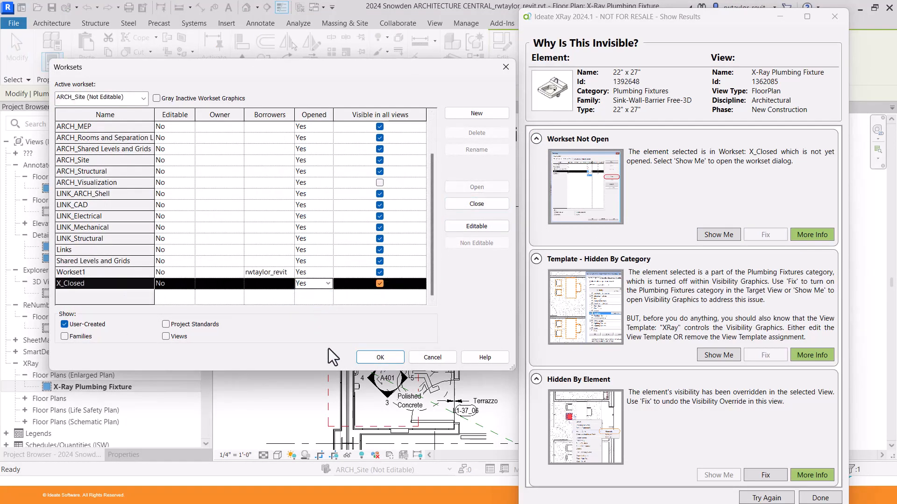
{"action": "left_click", "coordinate": [372, 357]}
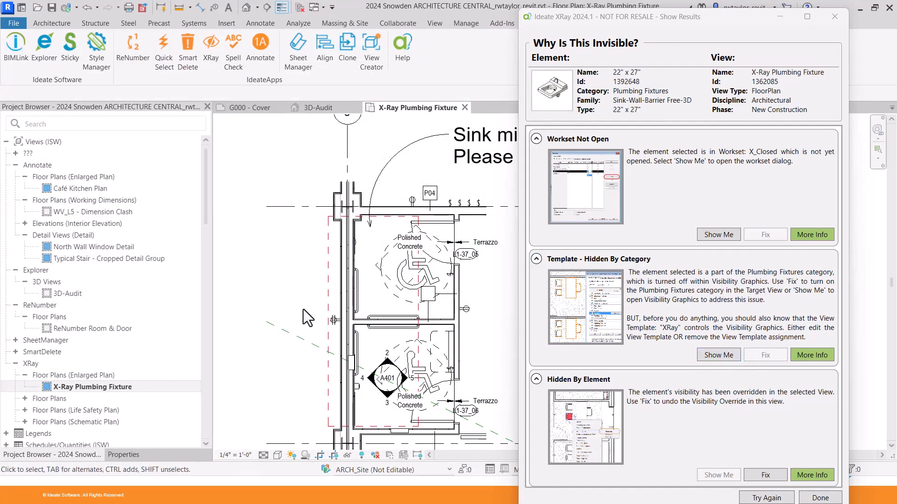
Set the X-Ray Plumbing Fixture plan's View Template to <None>.
{"action": "key", "text": "v"}
{"action": "key", "text": "g"}
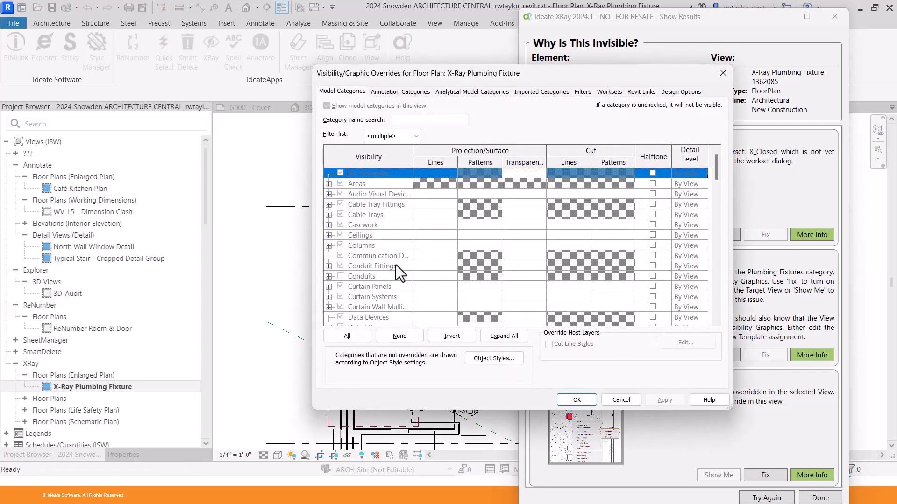
{"action": "left_click", "coordinate": [722, 74]}
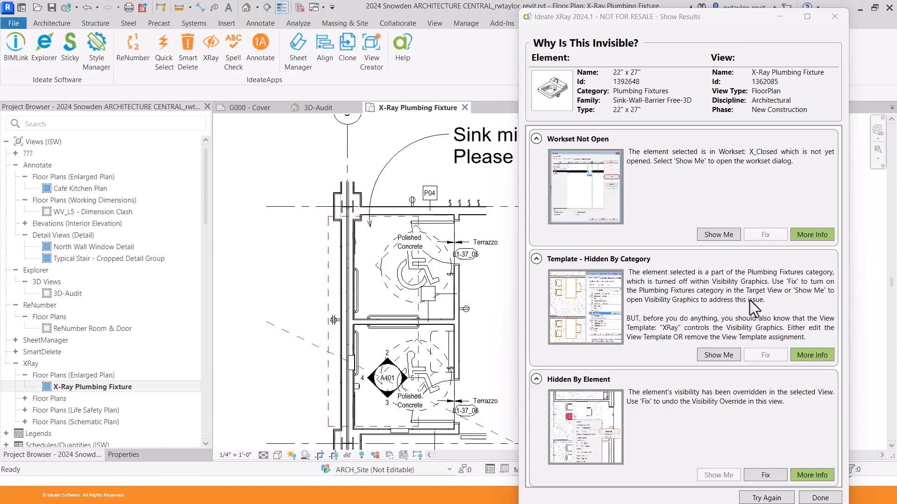
{"action": "left_click", "coordinate": [123, 454]}
{"action": "left_click_drag", "start_coordinate": [205, 256], "coordinate": [200, 373]}
{"action": "left_click", "coordinate": [153, 309]}
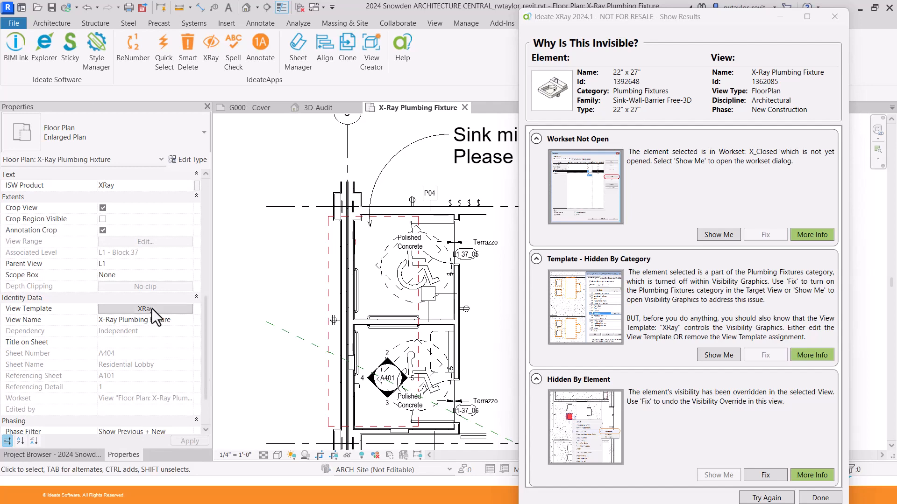
{"action": "left_click_drag", "start_coordinate": [277, 280], "coordinate": [268, 244]}
{"action": "left_click", "coordinate": [170, 233]}
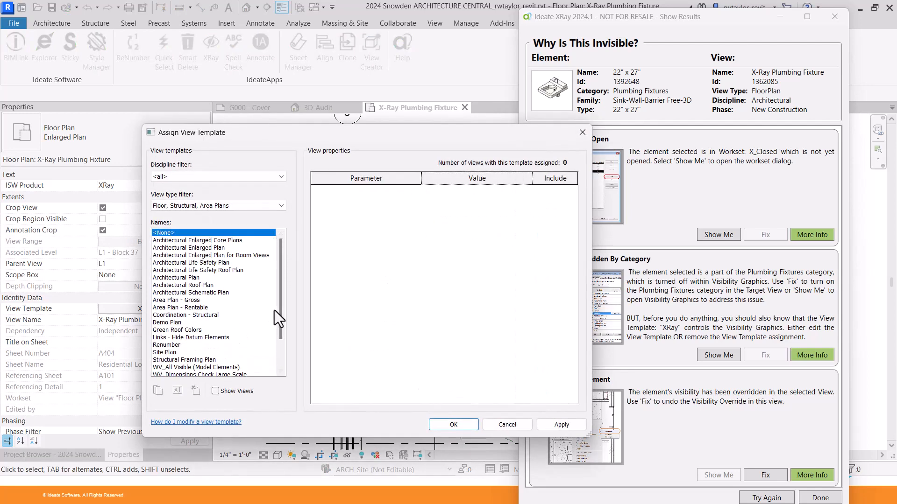
{"action": "left_click", "coordinate": [454, 425]}
Turn on Plumbing Fixtures in Visibility/Graphics and run XRay's Hidden By Element fix on the sink.
{"action": "key", "text": "v"}
{"action": "key", "text": "v"}
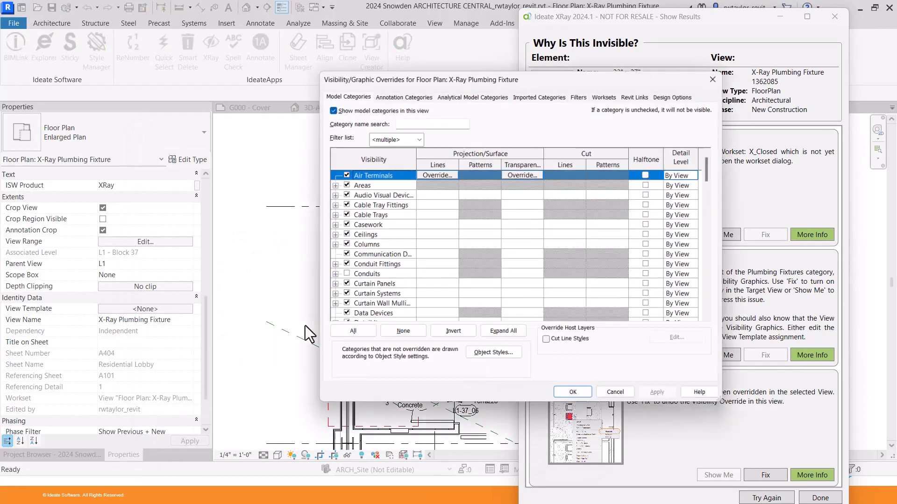
{"action": "left_click_drag", "start_coordinate": [716, 176], "coordinate": [722, 257]}
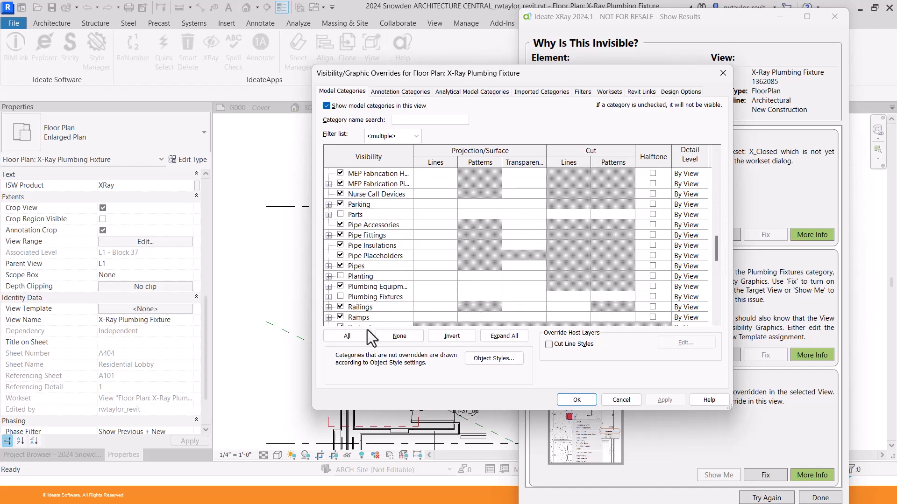
{"action": "left_click", "coordinate": [340, 297]}
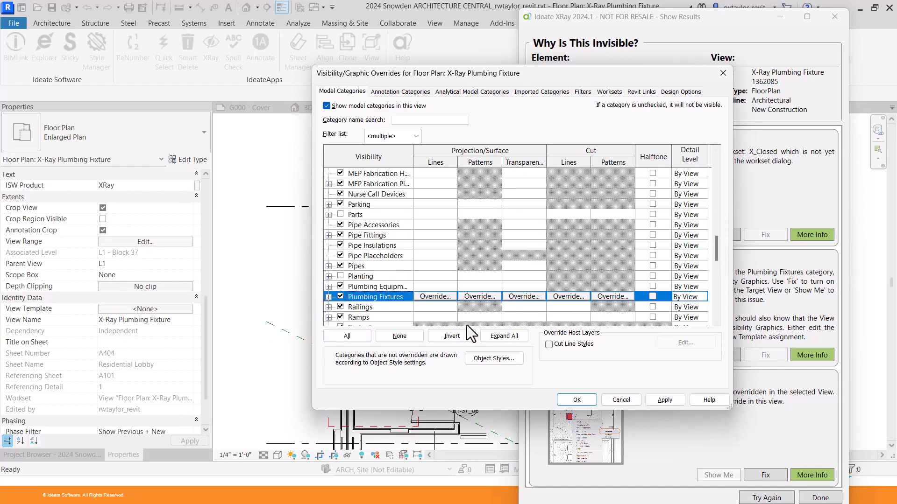
{"action": "left_click", "coordinate": [576, 399]}
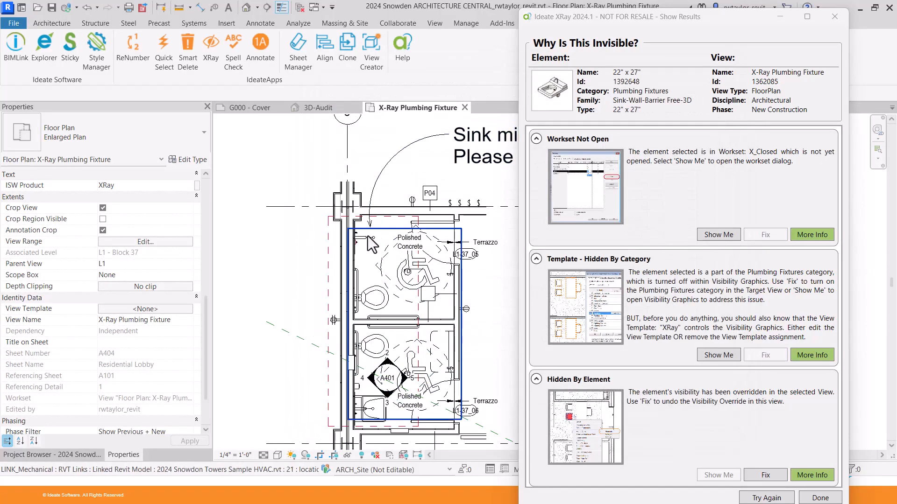
{"action": "left_click", "coordinate": [765, 475]}
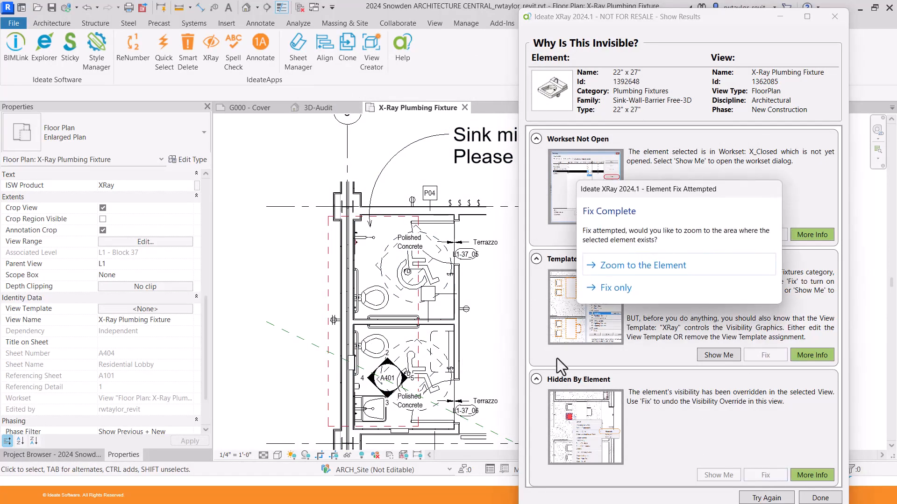
Apply the sink fix with 'Fix only', close the XRay results window, and return to the Project Browser.
{"action": "left_click", "coordinate": [618, 286]}
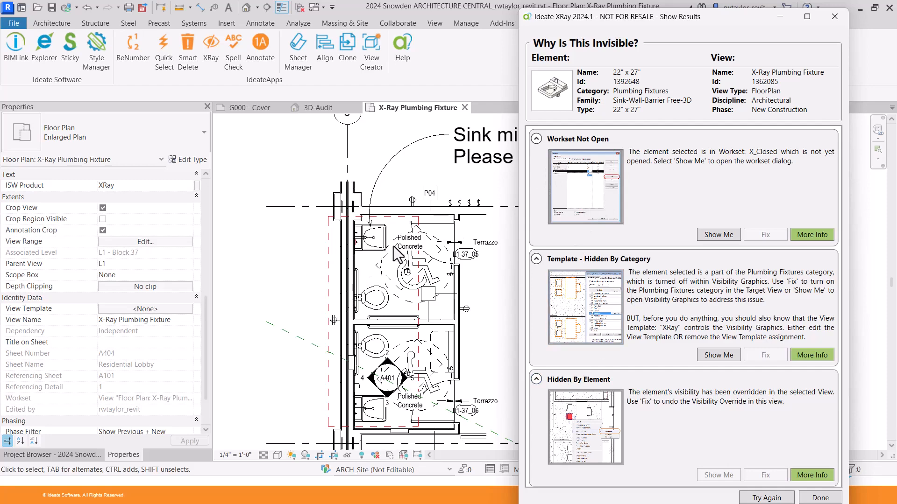
{"action": "scroll", "coordinate": [393, 246], "scroll_direction": "up", "scroll_amount": 4}
{"action": "scroll", "coordinate": [398, 236], "scroll_direction": "down", "scroll_amount": 3}
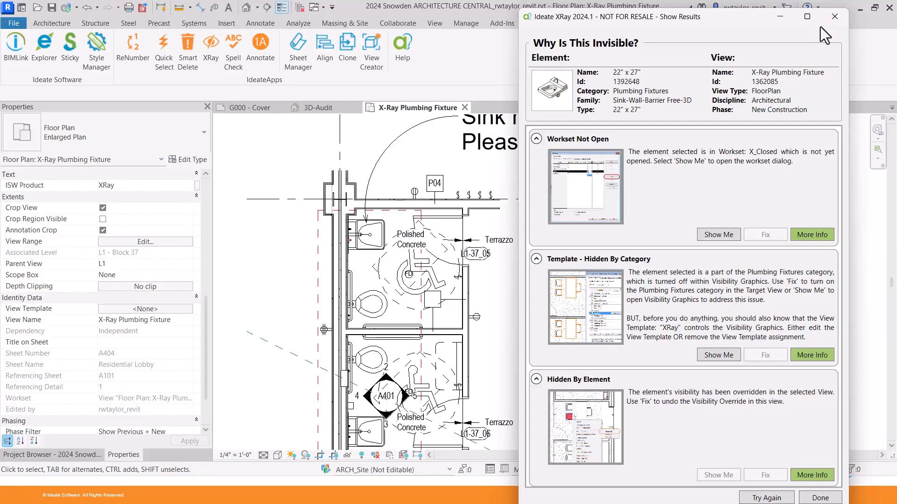
{"action": "left_click", "coordinate": [830, 18]}
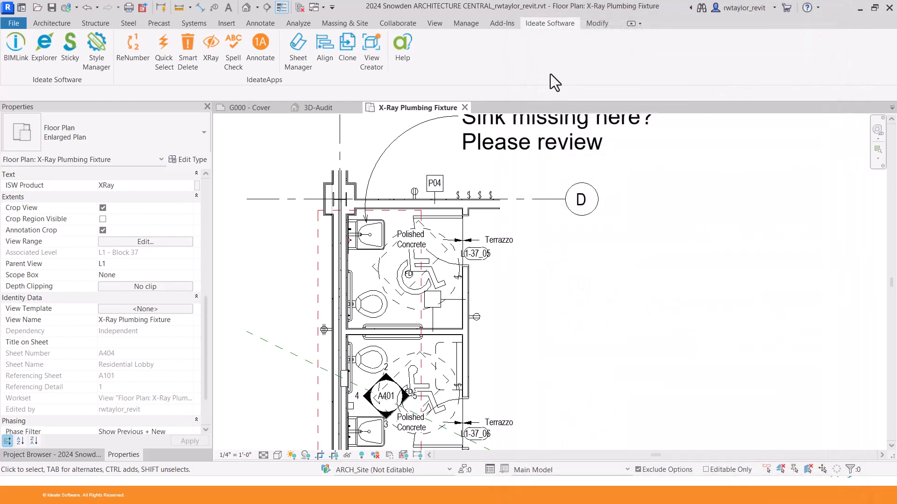
{"action": "left_click", "coordinate": [73, 455]}
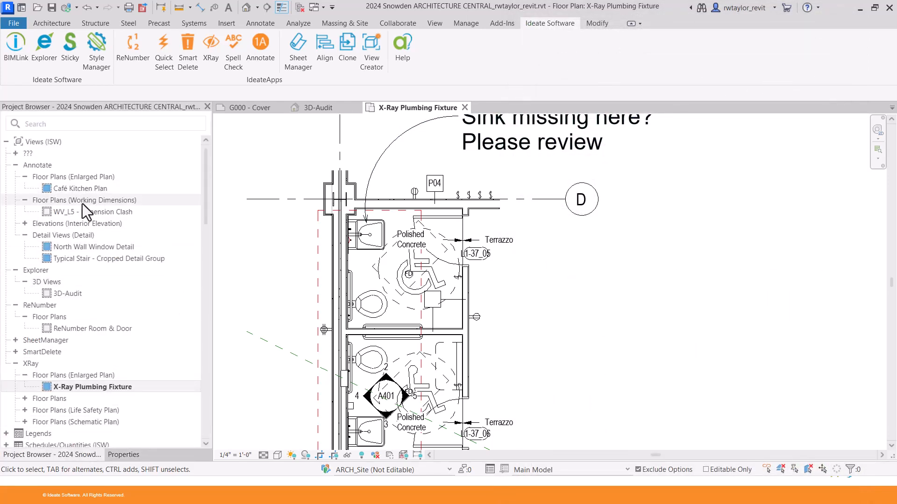
Open North Wall Window Detail, then Typical Stair - Cropped Detail Group, and pan the stair detail into view.
{"action": "double_click", "coordinate": [94, 249]}
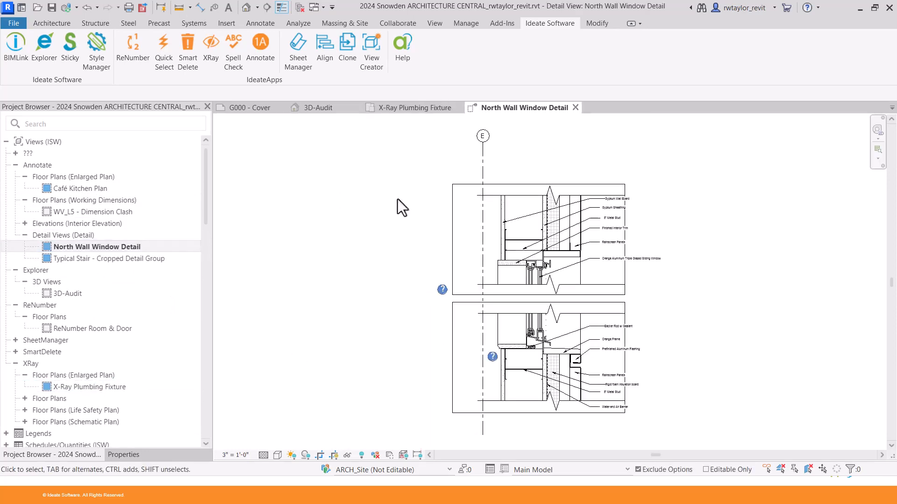
{"action": "double_click", "coordinate": [102, 260]}
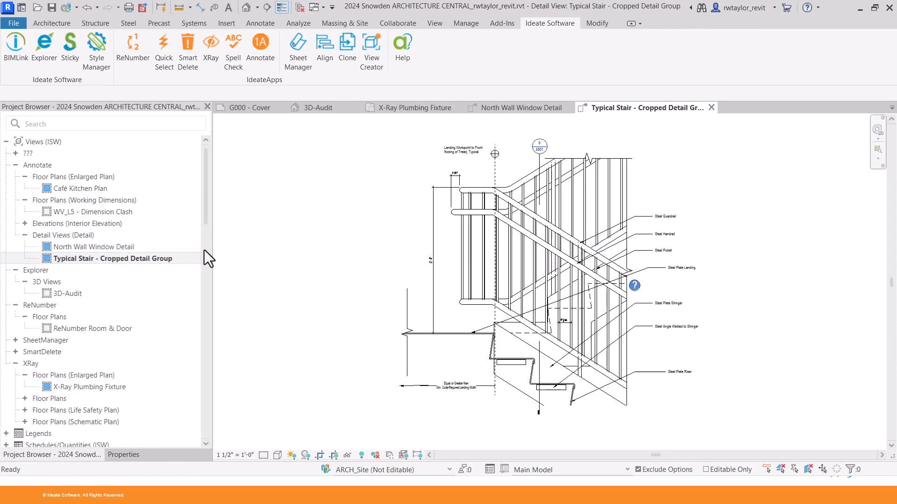
{"action": "scroll", "coordinate": [402, 231], "scroll_direction": "up", "scroll_amount": 1}
{"action": "middle_click_drag", "start_coordinate": [435, 241], "coordinate": [401, 247]}
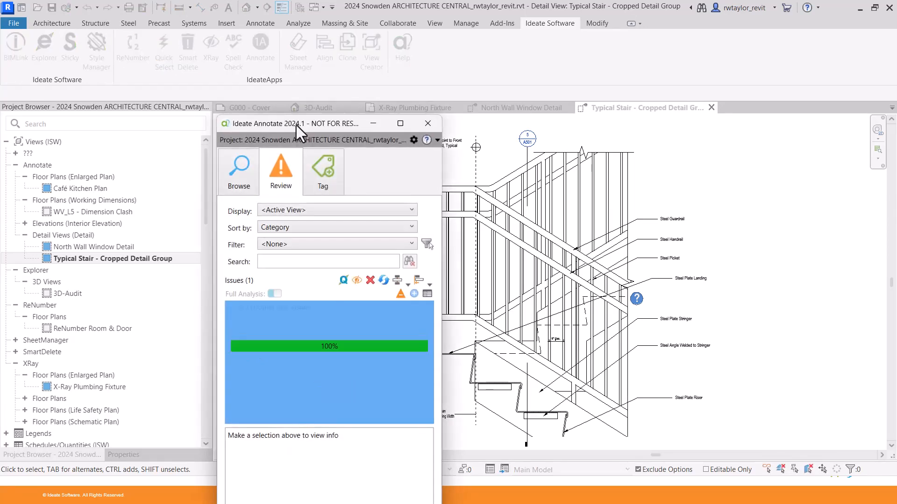
Filter Ideate Annotate's browse list to Align and Distribute and crossing-select the stair text notes.
{"action": "left_click_drag", "start_coordinate": [296, 123], "coordinate": [250, 30]}
{"action": "left_click", "coordinate": [200, 78]}
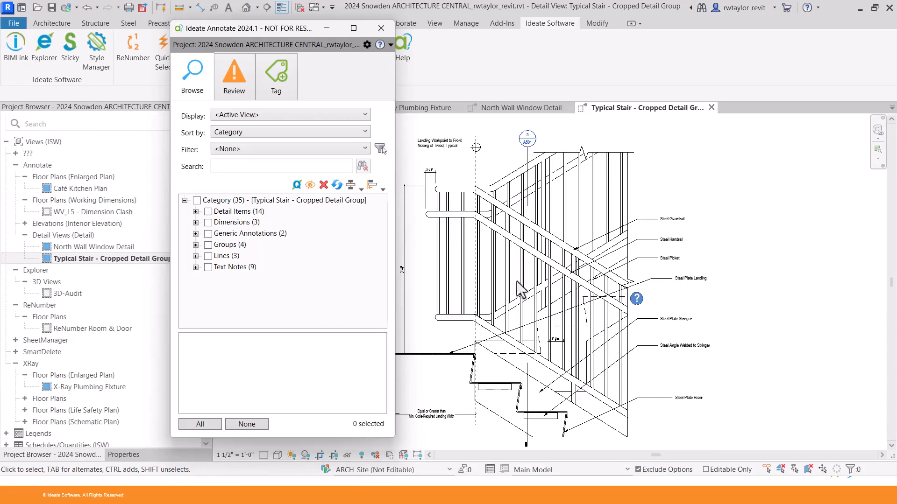
{"action": "left_click", "coordinate": [328, 148]}
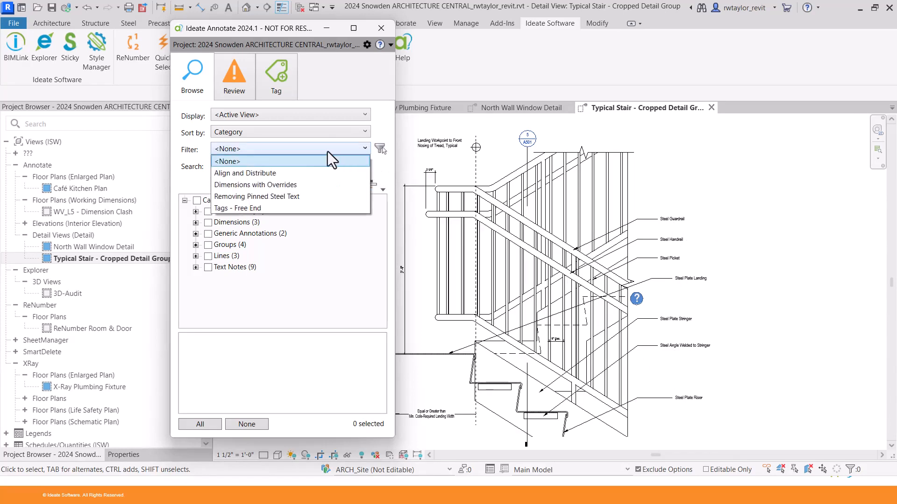
{"action": "left_click", "coordinate": [304, 173]}
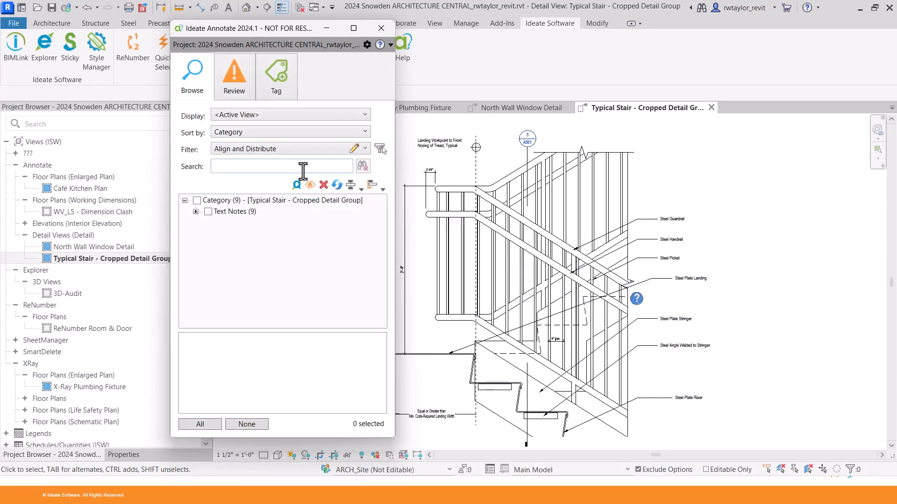
{"action": "left_click", "coordinate": [380, 148]}
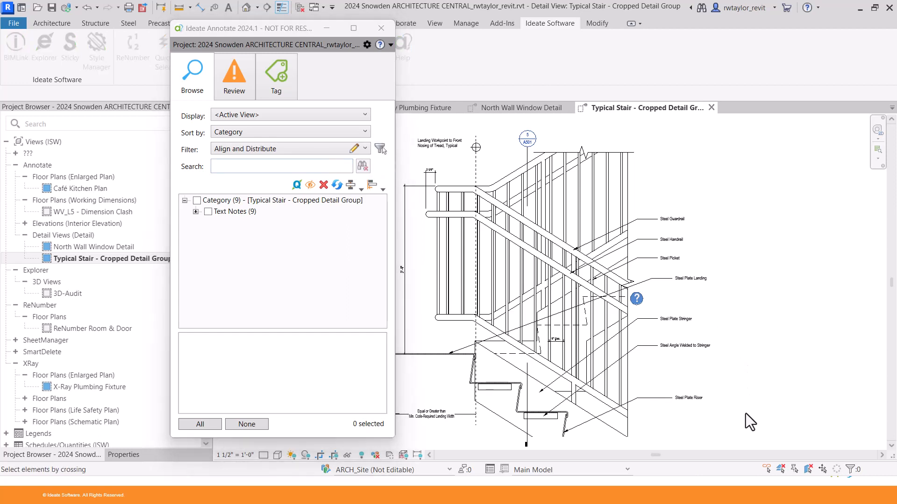
{"action": "left_click_drag", "start_coordinate": [745, 414], "coordinate": [674, 191]}
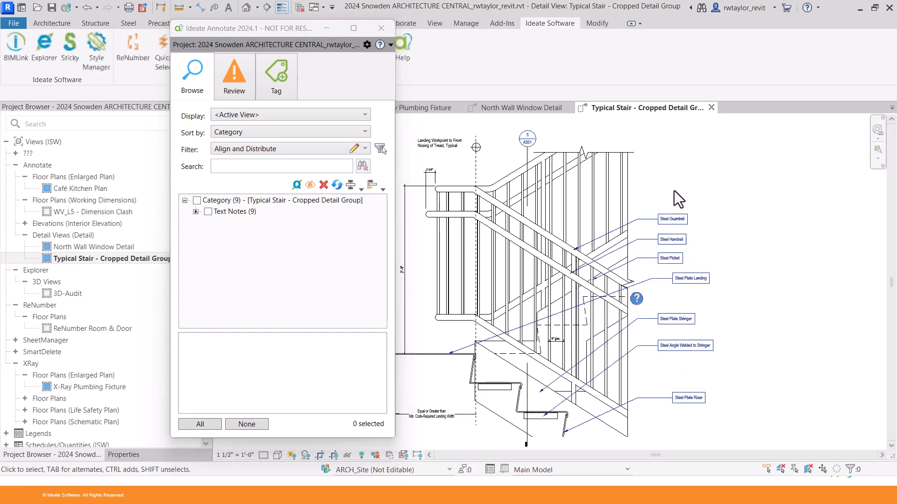
Distribute the text notes vertically and left-align them to the Steel Plate Landing note.
{"action": "left_click", "coordinate": [360, 188]}
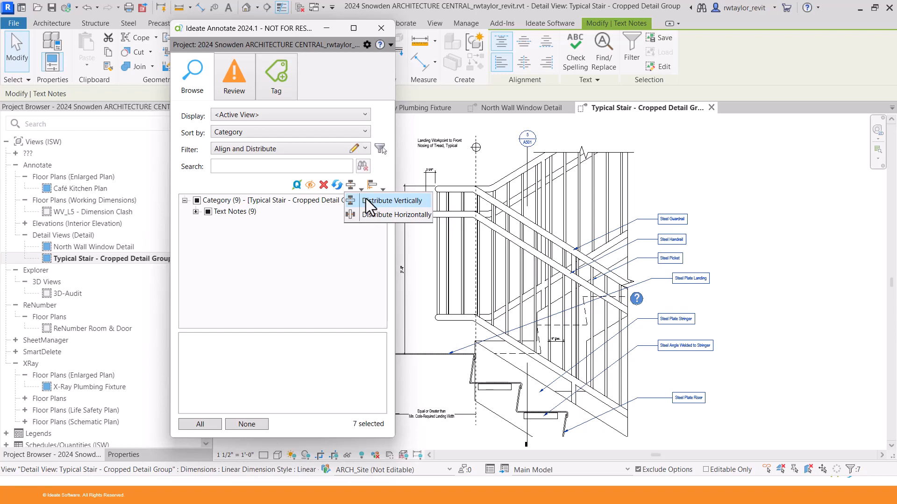
{"action": "left_click", "coordinate": [366, 200]}
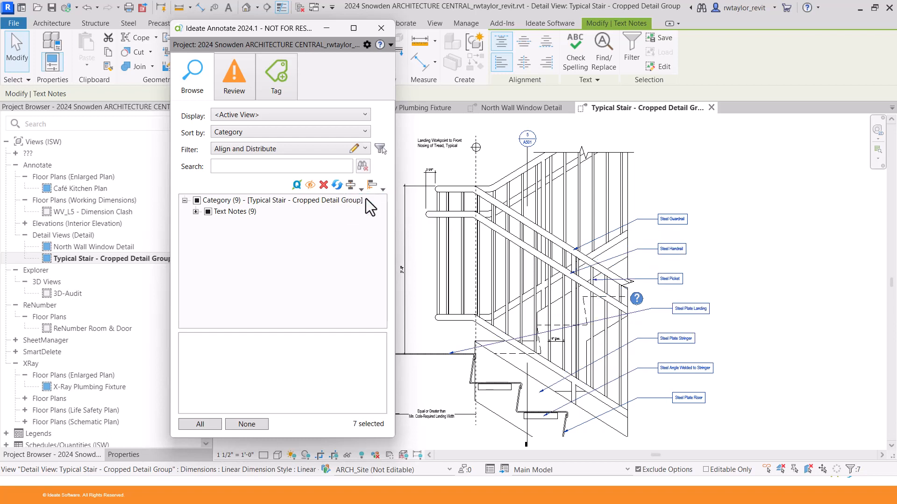
{"action": "left_click", "coordinate": [384, 189]}
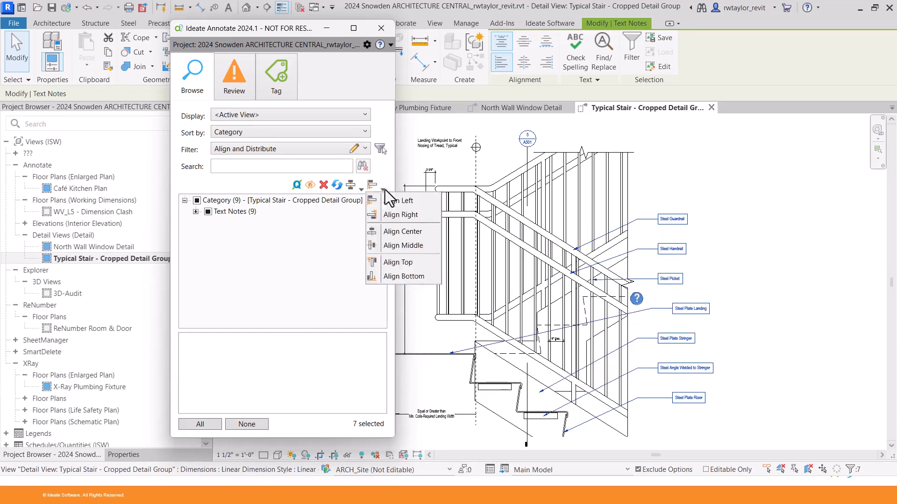
{"action": "left_click", "coordinate": [388, 200]}
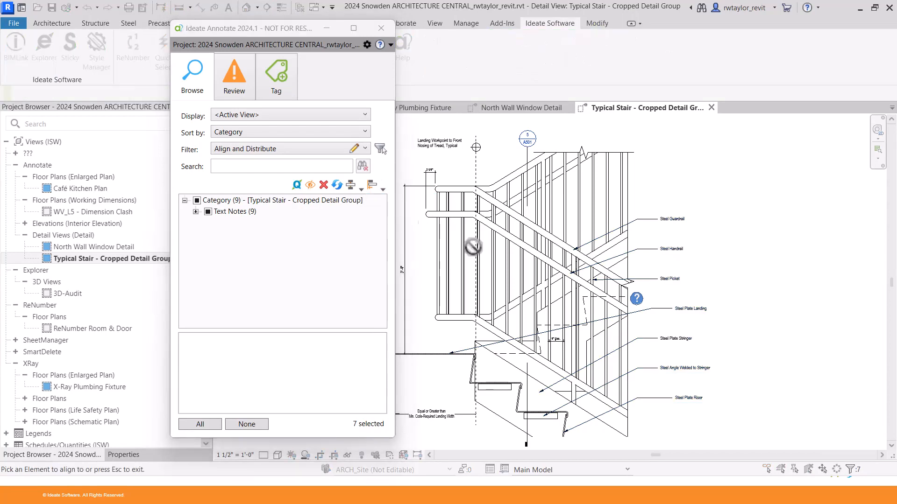
{"action": "left_click", "coordinate": [676, 315]}
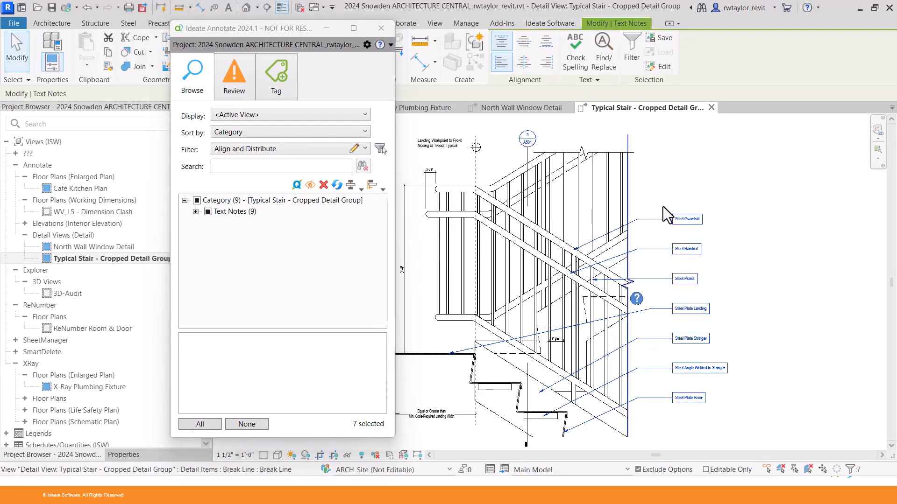
{"action": "left_click", "coordinate": [669, 187]}
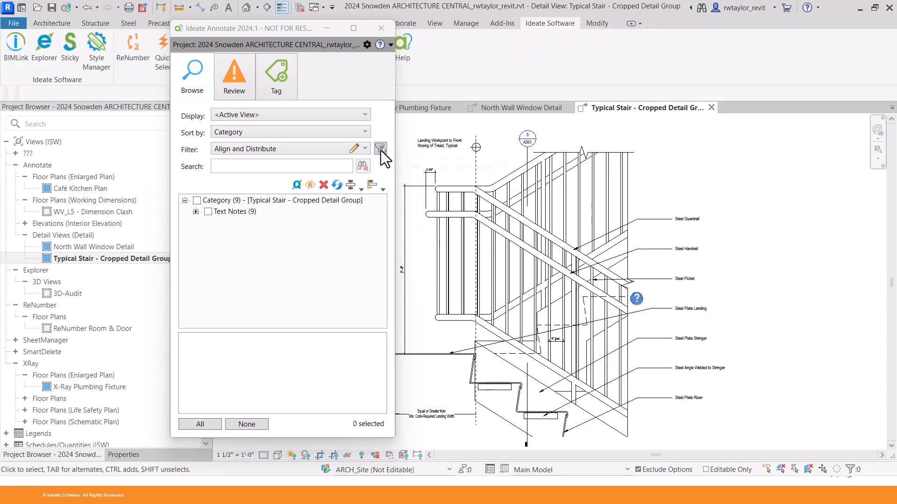
{"action": "left_click", "coordinate": [609, 198]}
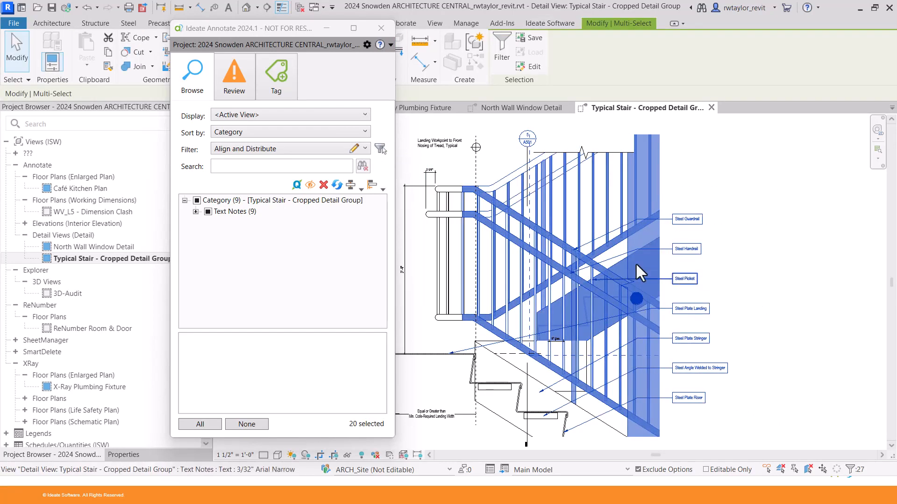
Crossing-select the text notes beside the stair railing.
{"action": "left_click", "coordinate": [717, 223]}
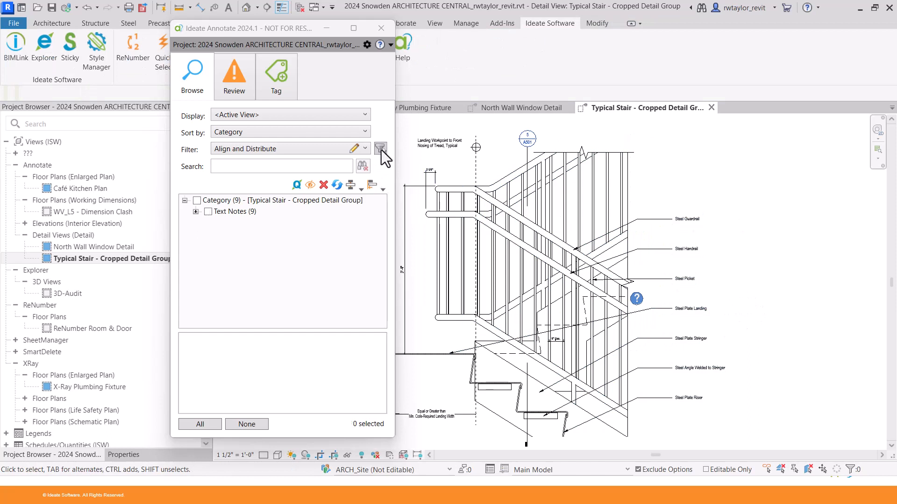
{"action": "left_click", "coordinate": [380, 149]}
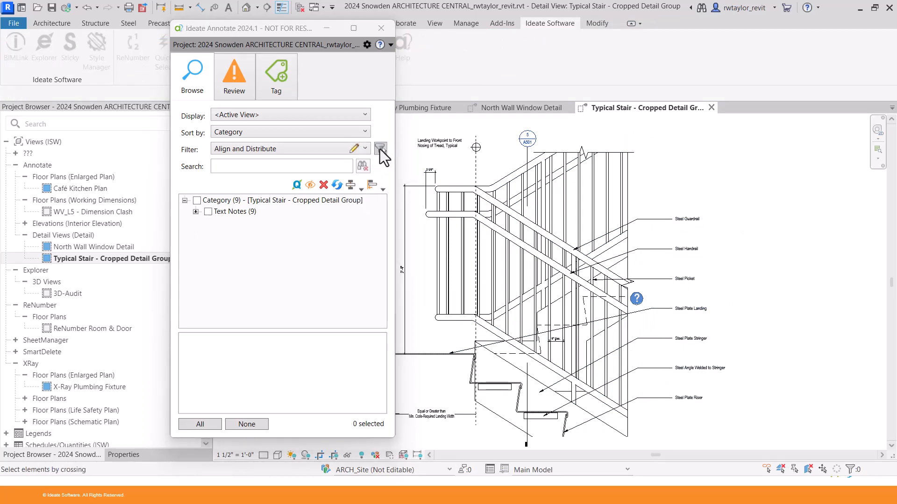
{"action": "mouse_move", "coordinate": [795, 430]}
{"action": "left_mouse_down"}
{"action": "mouse_move", "coordinate": [666, 283]}
{"action": "mouse_move", "coordinate": [643, 183]}
{"action": "left_mouse_up"}
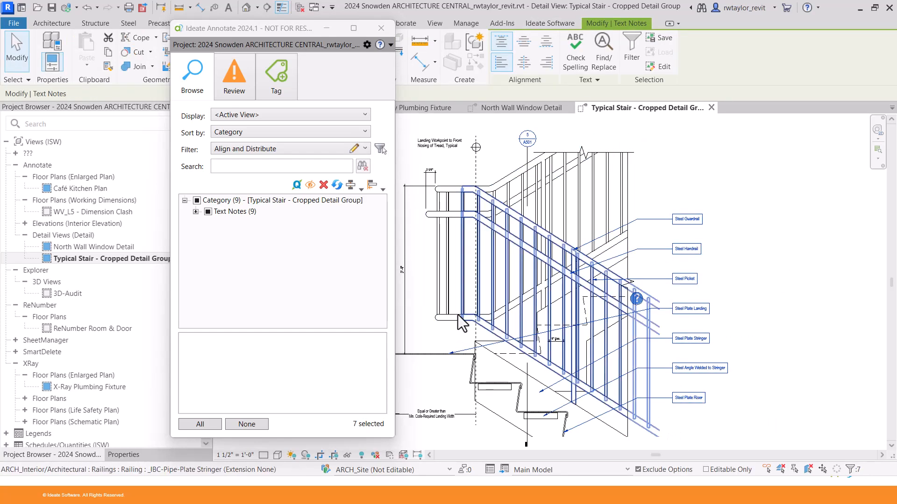
Close the Typical Stair and North Wall Window Detail views and open the Café Kitchen Plan.
{"action": "left_click", "coordinate": [710, 107]}
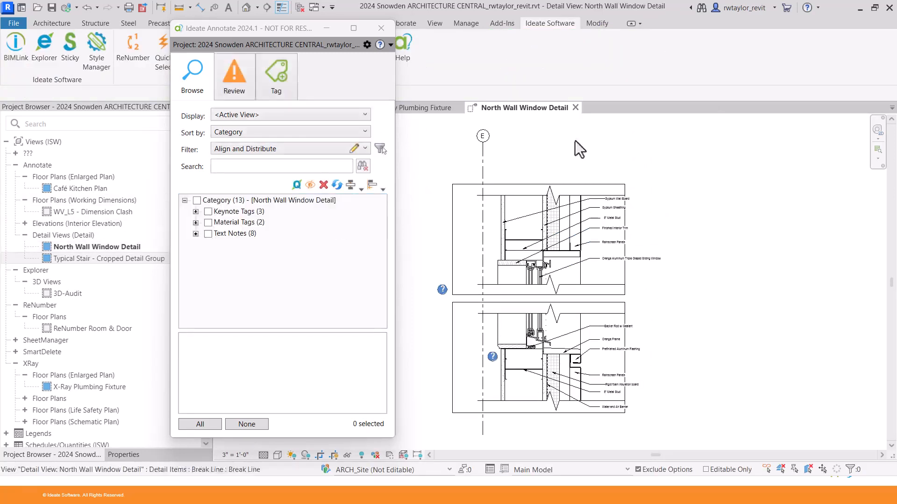
{"action": "left_click", "coordinate": [576, 108]}
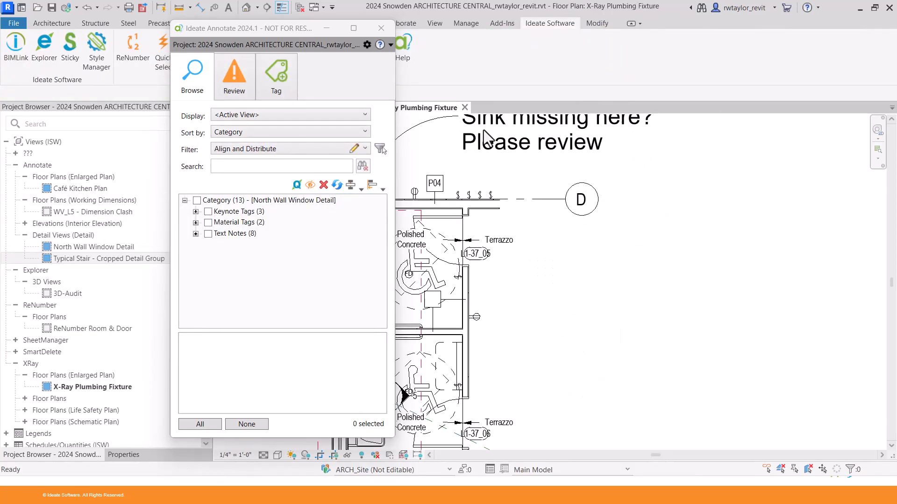
{"action": "double_click", "coordinate": [78, 189]}
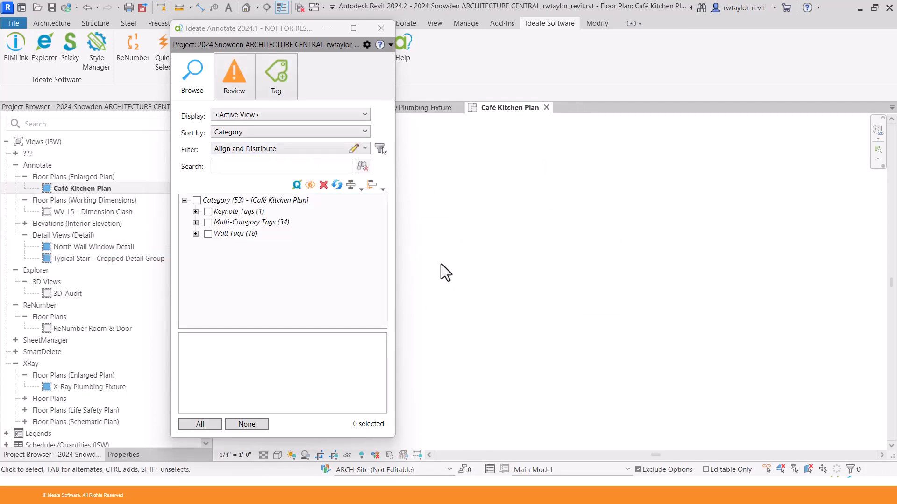
Switch Ideate Annotate to Review and zoom the kitchen plan to fit.
{"action": "left_click", "coordinate": [231, 87]}
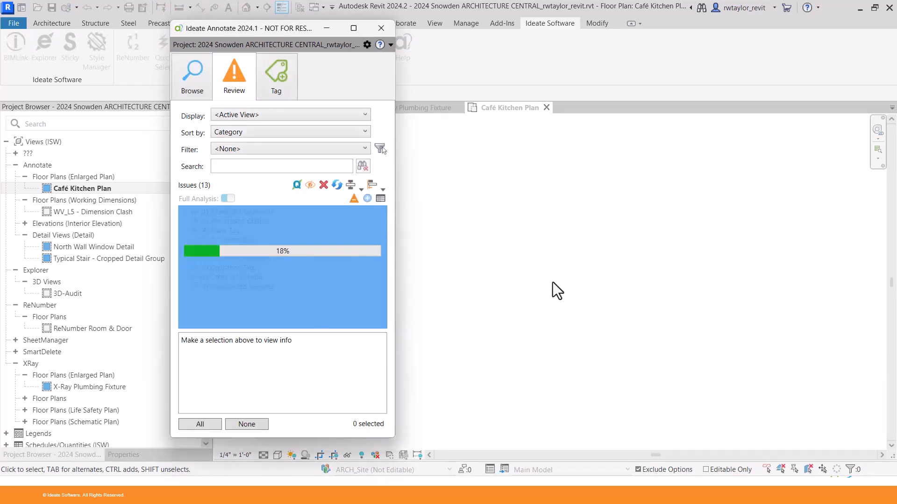
{"action": "right_click", "coordinate": [553, 281]}
{"action": "left_click", "coordinate": [581, 223]}
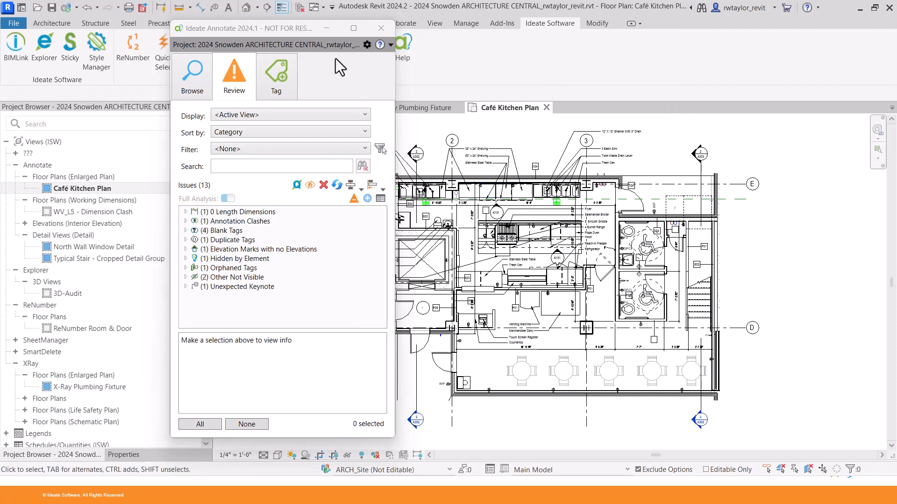
{"action": "left_click_drag", "start_coordinate": [268, 34], "coordinate": [201, 38]}
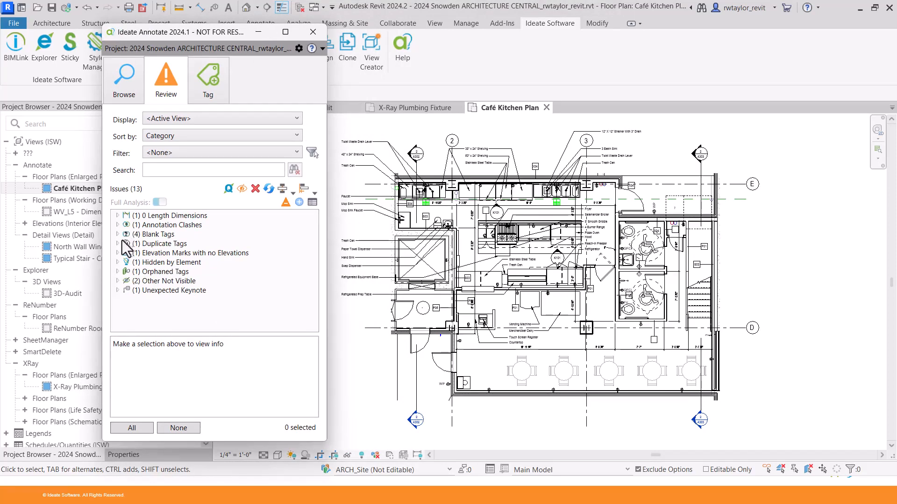
Move the clashing P06 wall tag clear of the 6'-8 1/4" dimension and refresh the review.
{"action": "left_click", "coordinate": [118, 225]}
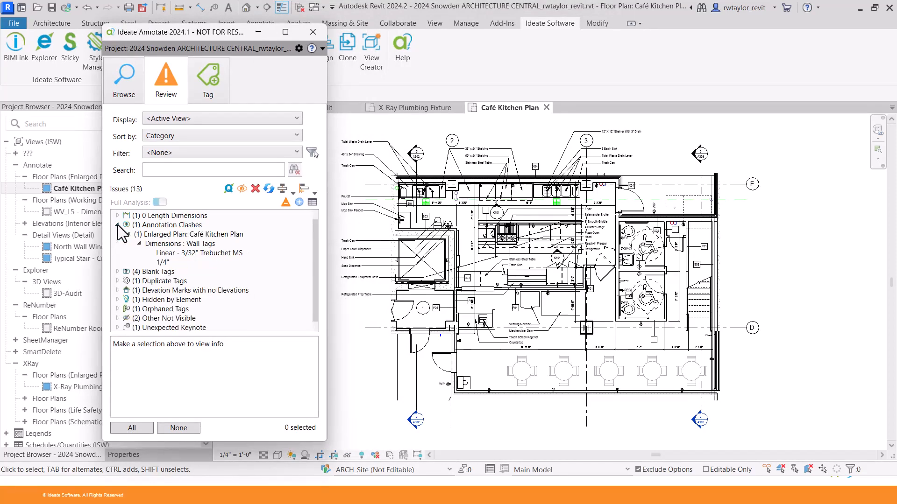
{"action": "left_click", "coordinate": [167, 264]}
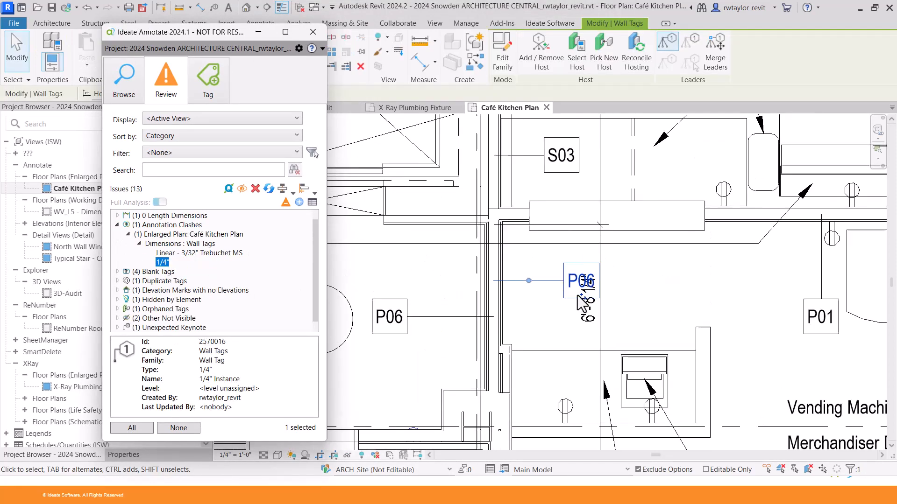
{"action": "scroll", "coordinate": [579, 299], "scroll_direction": "up", "scroll_amount": 3}
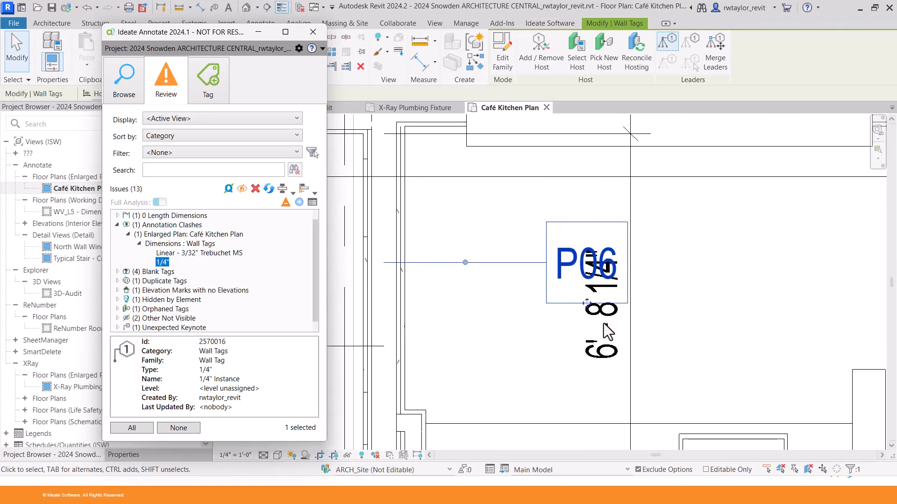
{"action": "left_click_drag", "start_coordinate": [586, 303], "coordinate": [501, 343]}
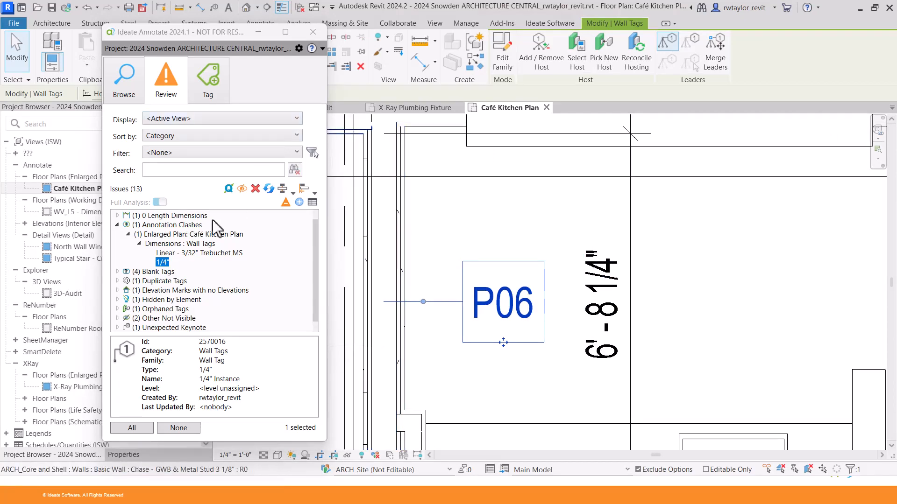
{"action": "left_click", "coordinate": [268, 190]}
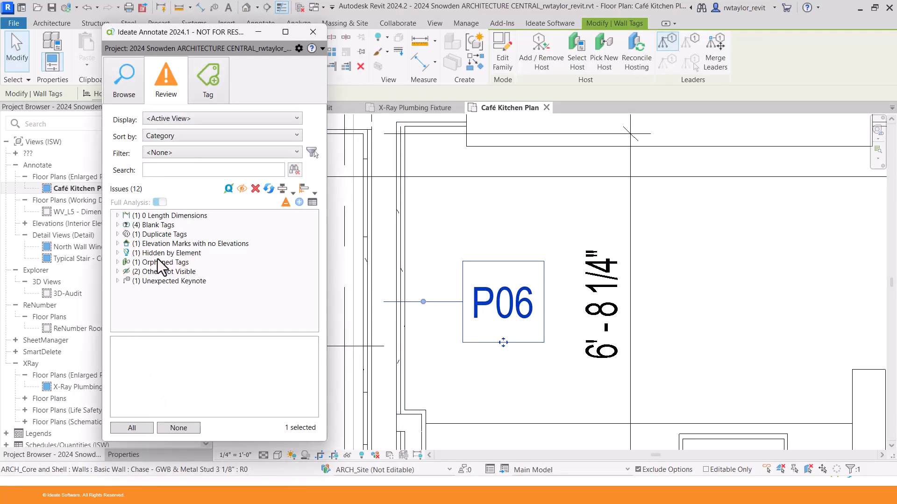
Expand Blank Tags and zoom to the first blank wall tag.
{"action": "left_click", "coordinate": [118, 225]}
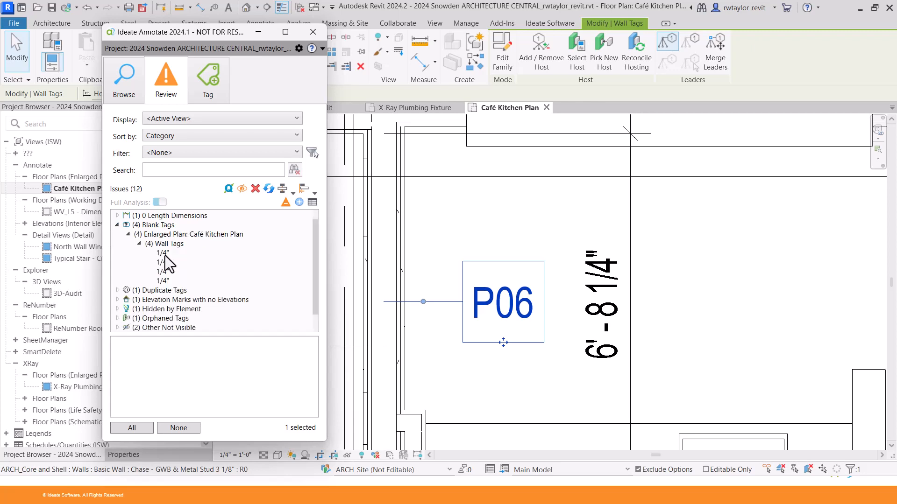
{"action": "left_click", "coordinate": [163, 253]}
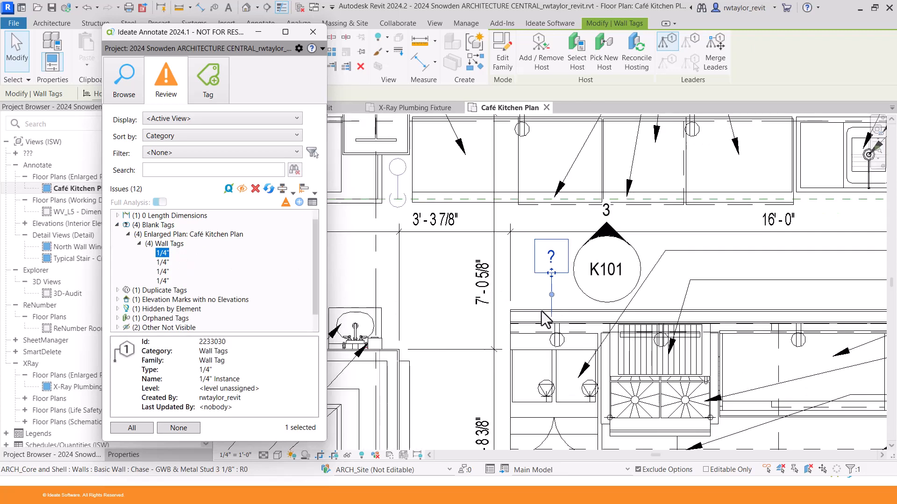
{"action": "scroll", "coordinate": [545, 319], "scroll_direction": "up", "scroll_amount": 1}
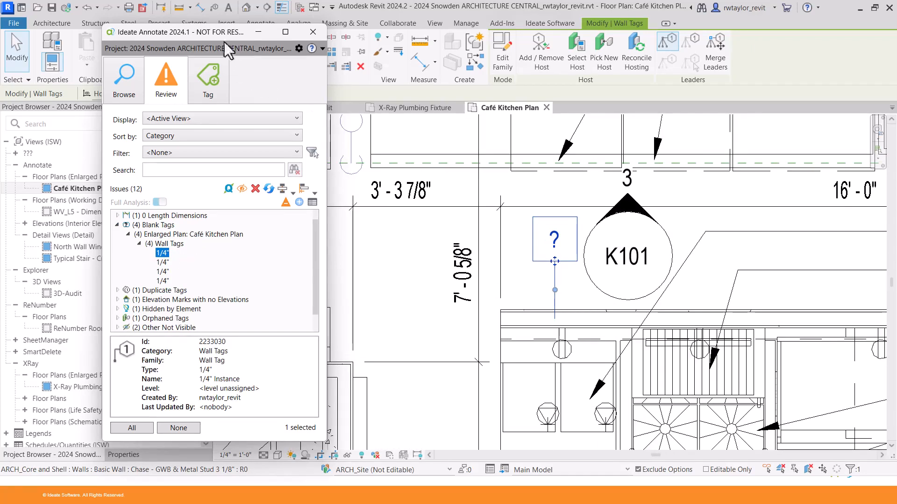
{"action": "left_click_drag", "start_coordinate": [200, 32], "coordinate": [291, 31]}
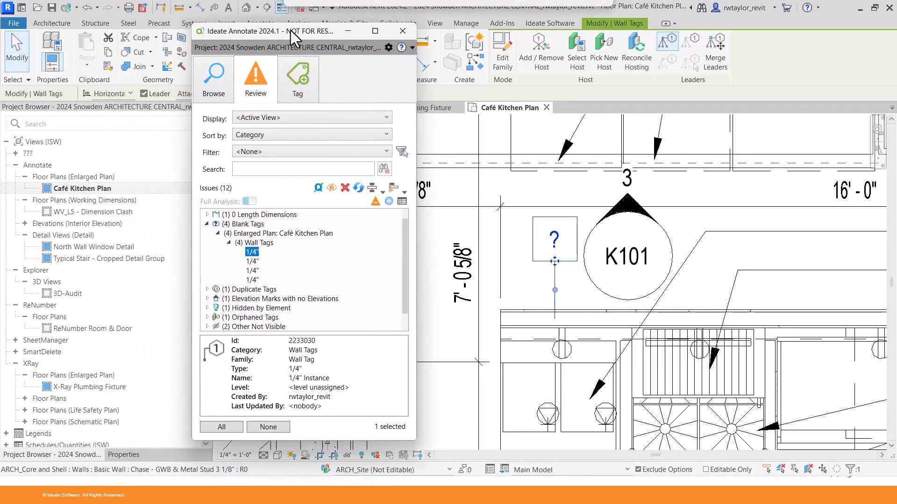
Set the tagged partition wall type's Type Mark to RT.
{"action": "left_click", "coordinate": [529, 293]}
{"action": "left_click", "coordinate": [536, 317]}
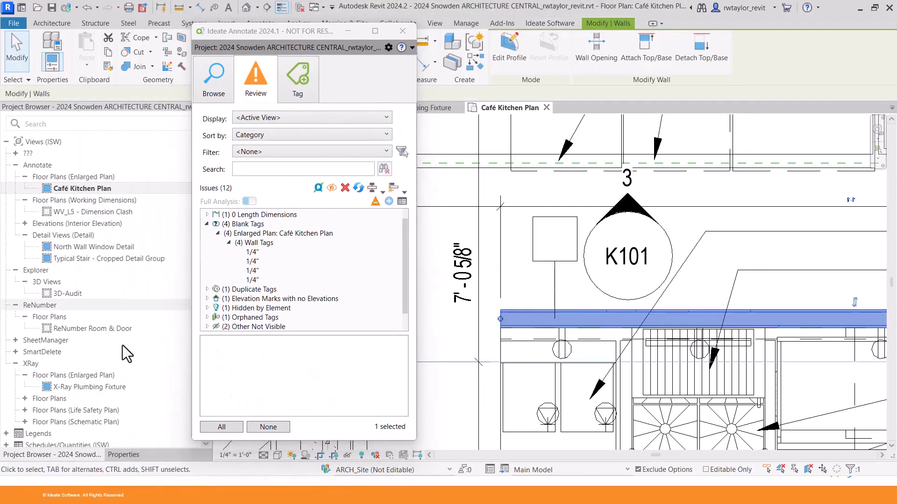
{"action": "left_click", "coordinate": [123, 456]}
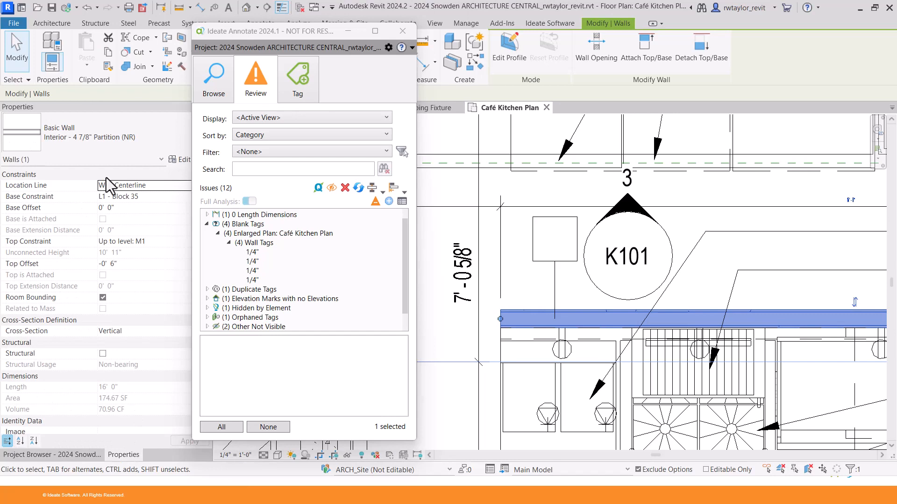
{"action": "left_click", "coordinate": [177, 160]}
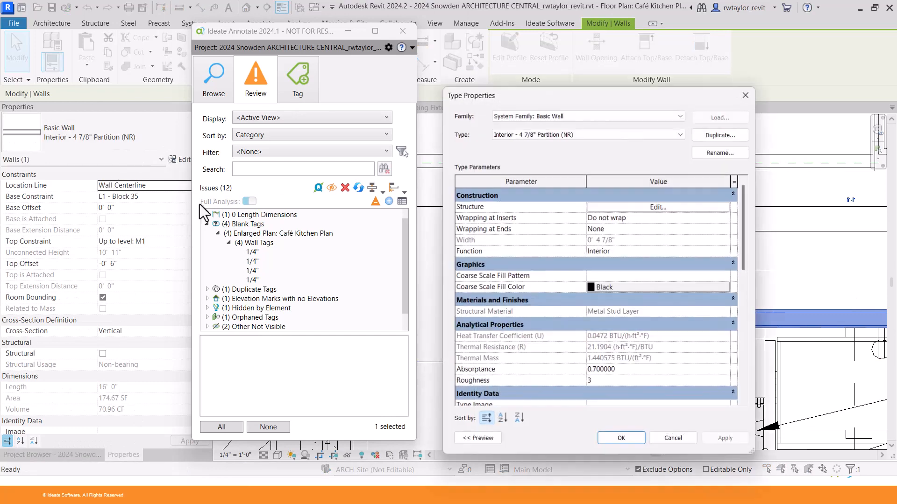
{"action": "left_click_drag", "start_coordinate": [745, 250], "coordinate": [741, 326]}
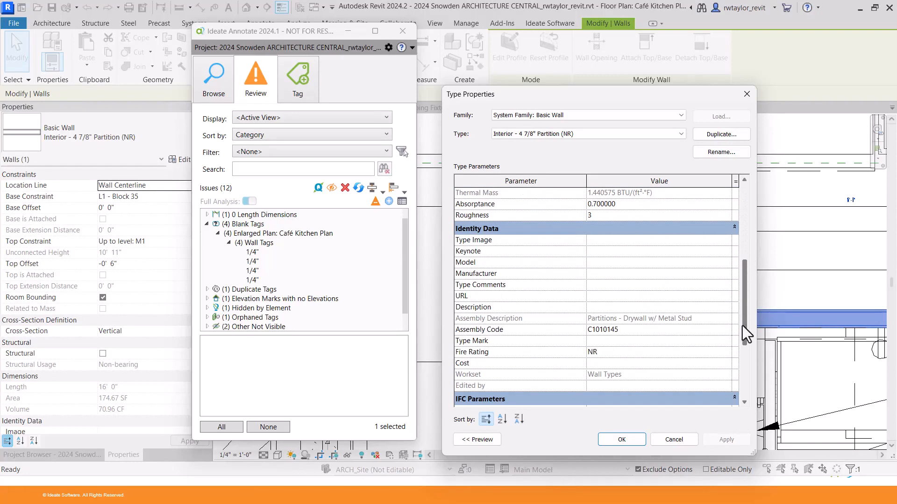
{"action": "left_click", "coordinate": [603, 342]}
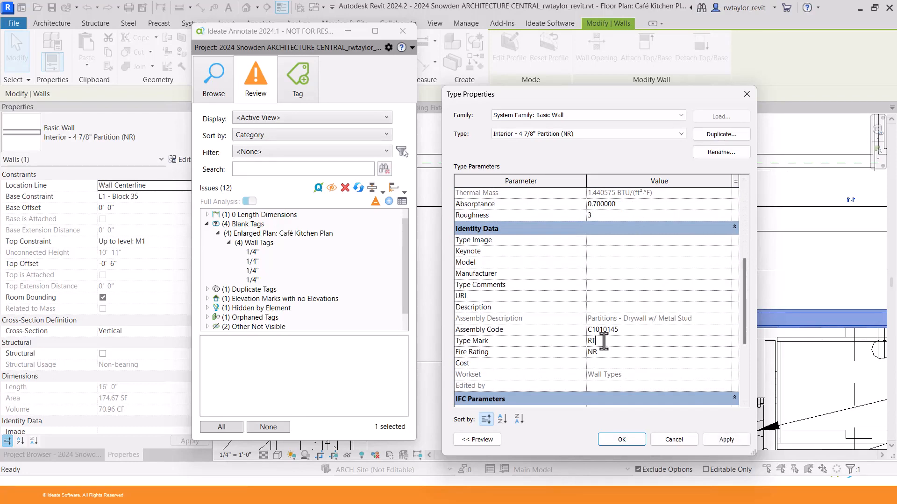
{"action": "left_click", "coordinate": [622, 443]}
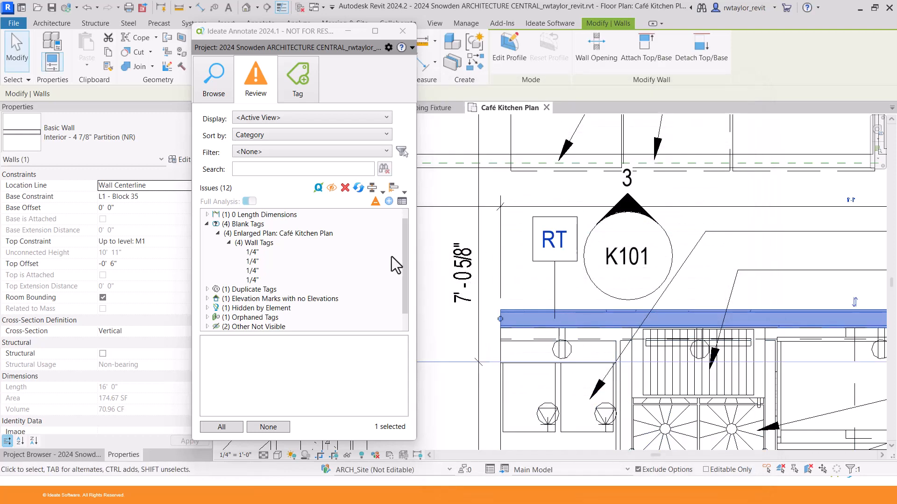
Refresh the review and select the zero-length dimension under 0 Length Dimensions.
{"action": "left_click", "coordinate": [358, 188]}
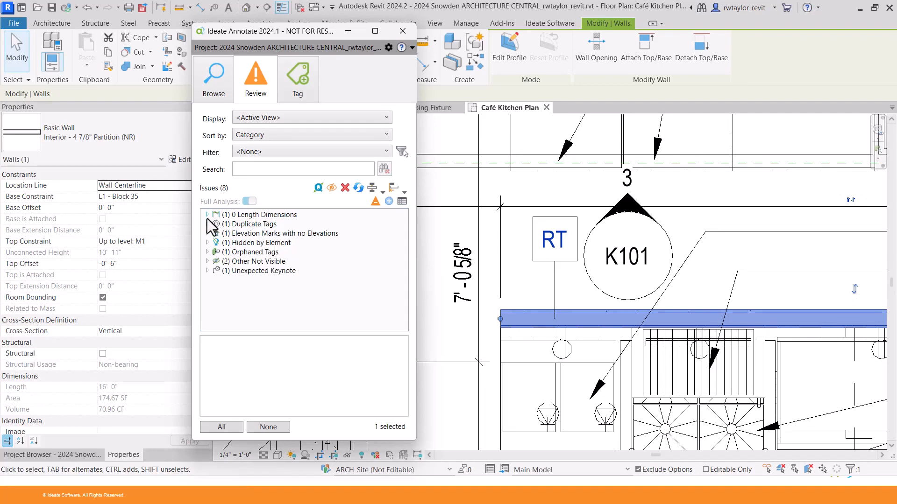
{"action": "left_click", "coordinate": [207, 214]}
{"action": "left_click", "coordinate": [280, 242]}
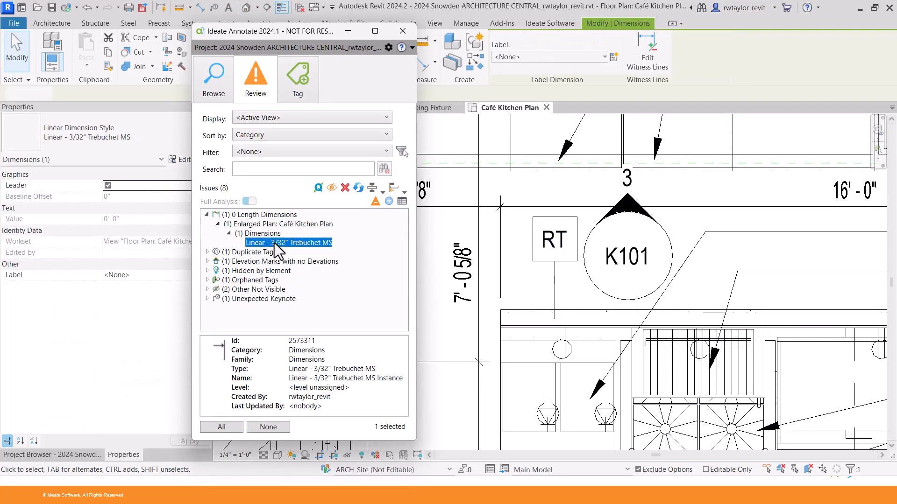
{"action": "scroll", "coordinate": [542, 310], "scroll_direction": "up", "scroll_amount": 3}
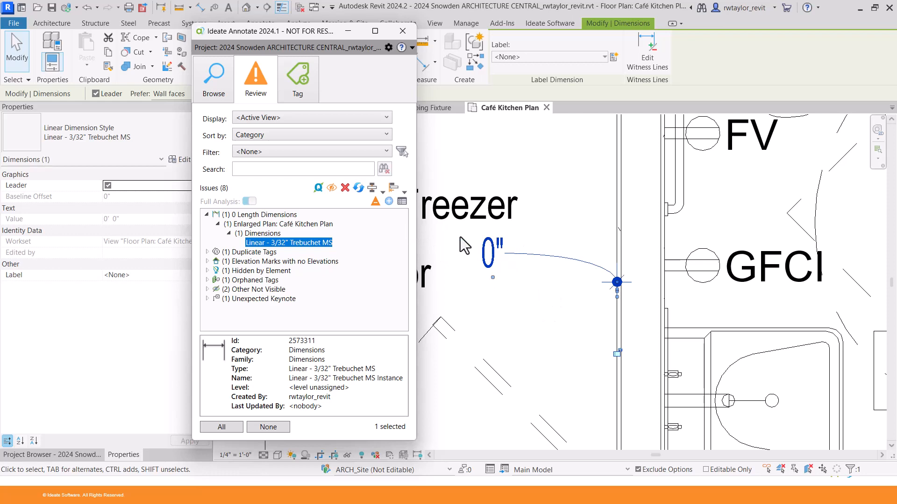
Delete the zero-length linear dimension from the Café Kitchen Plan.
{"action": "left_click", "coordinate": [344, 188]}
{"action": "left_click", "coordinate": [329, 292]}
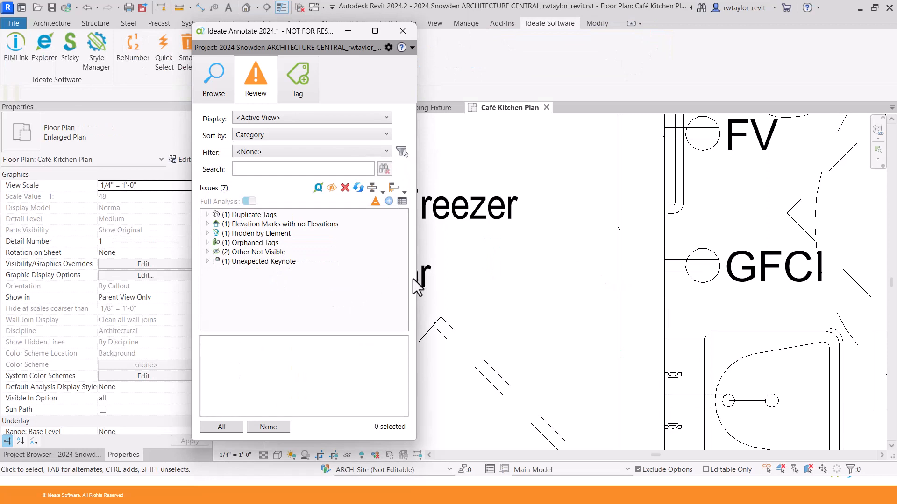
Select the hidden 1/4" wall tag under Other Not Visible > Wall Tags.
{"action": "left_click", "coordinate": [208, 251]}
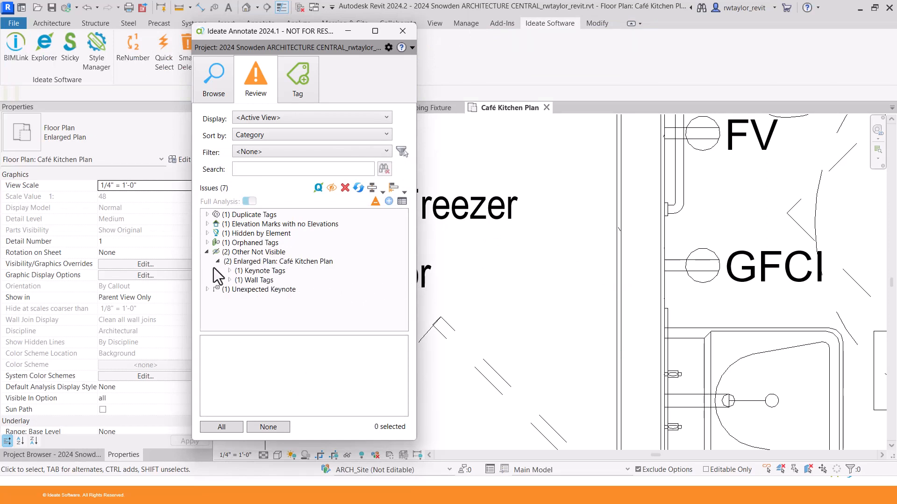
{"action": "left_click", "coordinate": [230, 280]}
{"action": "left_click", "coordinate": [257, 291]}
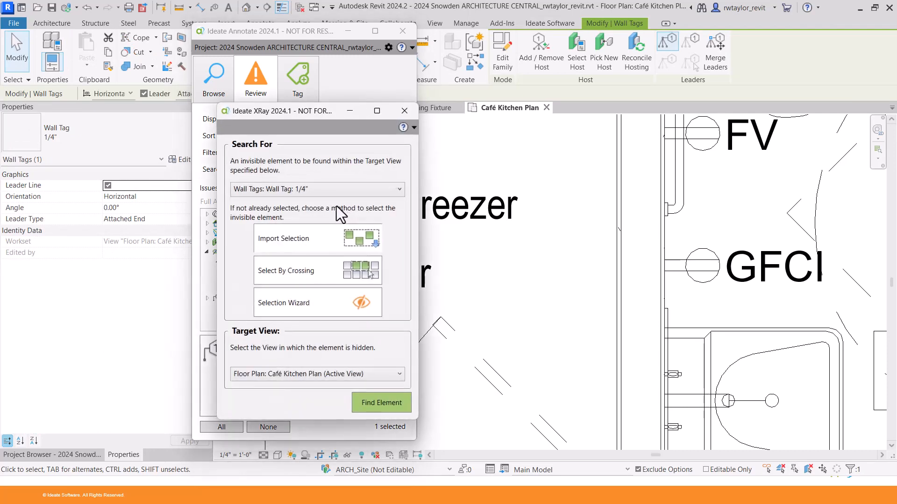
Run XRay on the tag and apply Fix, tracing it to the Storefront curtain wall outside the view range.
{"action": "left_click_drag", "start_coordinate": [306, 122], "coordinate": [531, 90]}
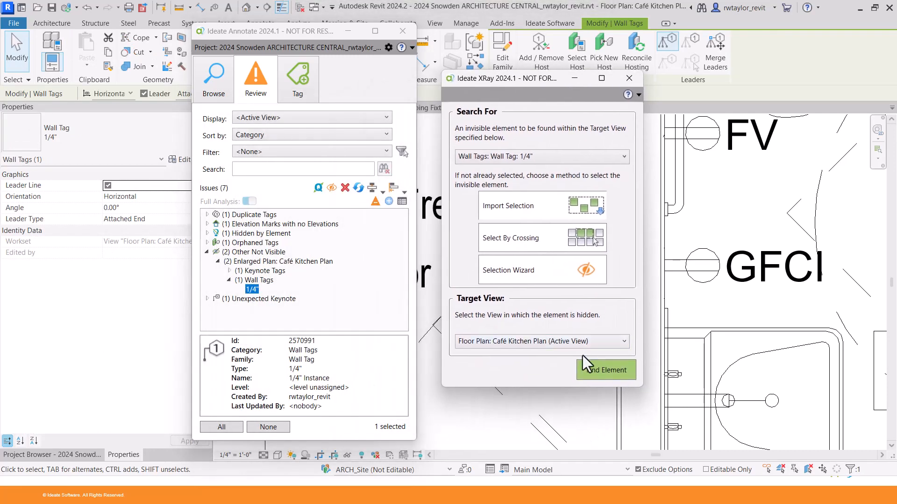
{"action": "left_click", "coordinate": [603, 372]}
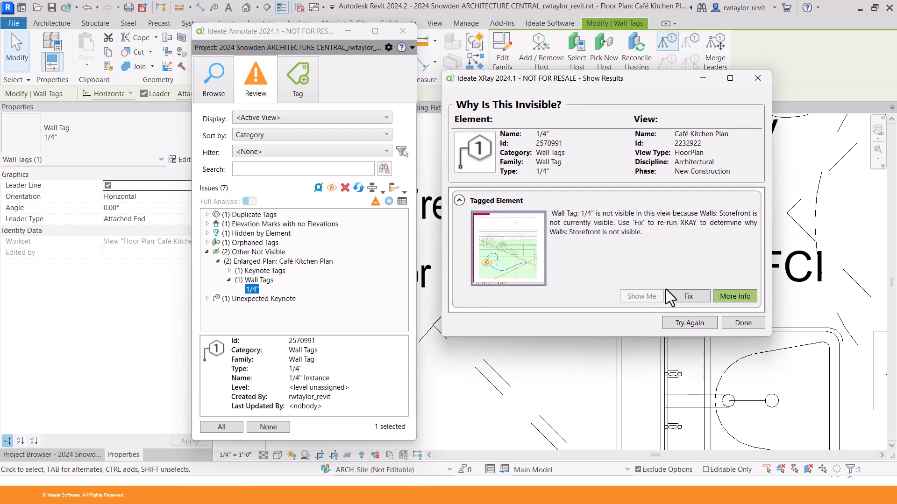
{"action": "left_click", "coordinate": [686, 296]}
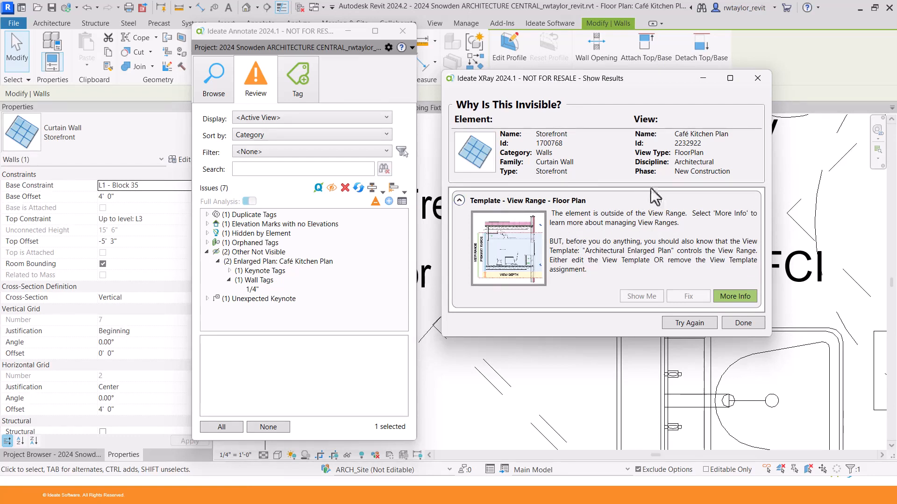
{"action": "left_click", "coordinate": [758, 78]}
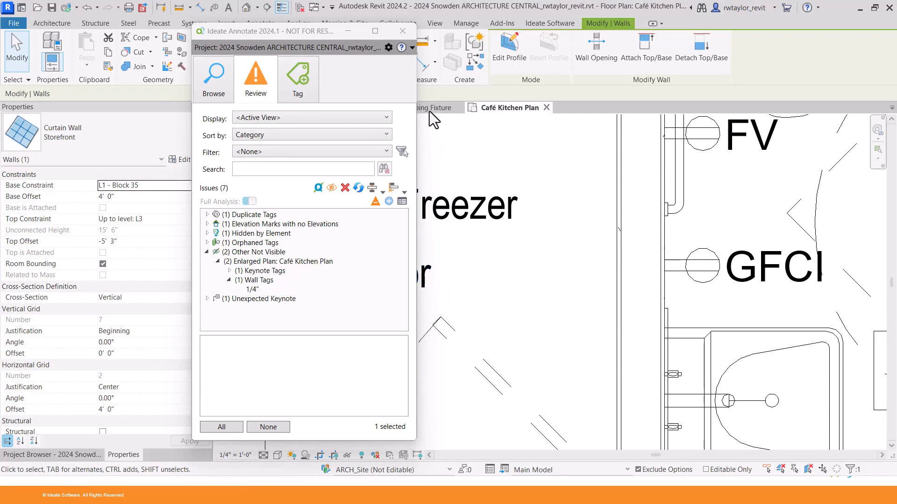
Close Annotate and open the Smart Delete - Roof detail view from the SmartDelete views.
{"action": "left_click", "coordinate": [402, 33]}
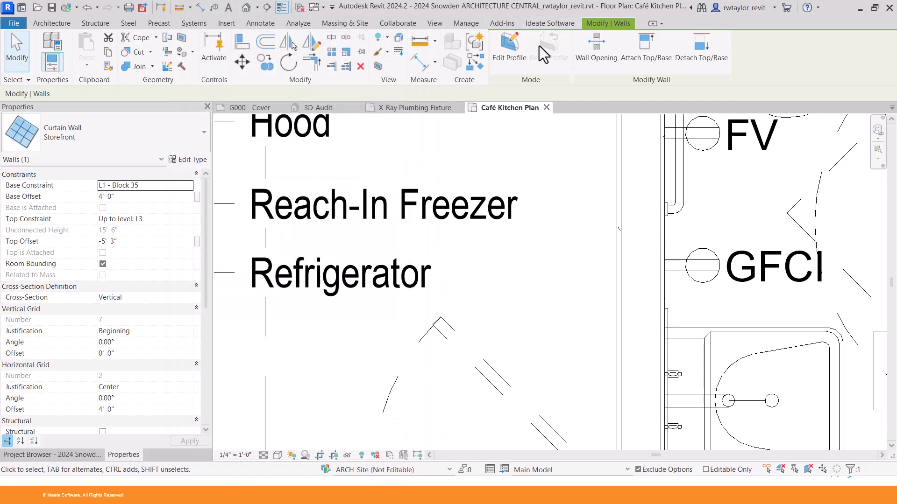
{"action": "scroll", "coordinate": [519, 180], "scroll_direction": "down", "scroll_amount": 2}
{"action": "left_click", "coordinate": [545, 24]}
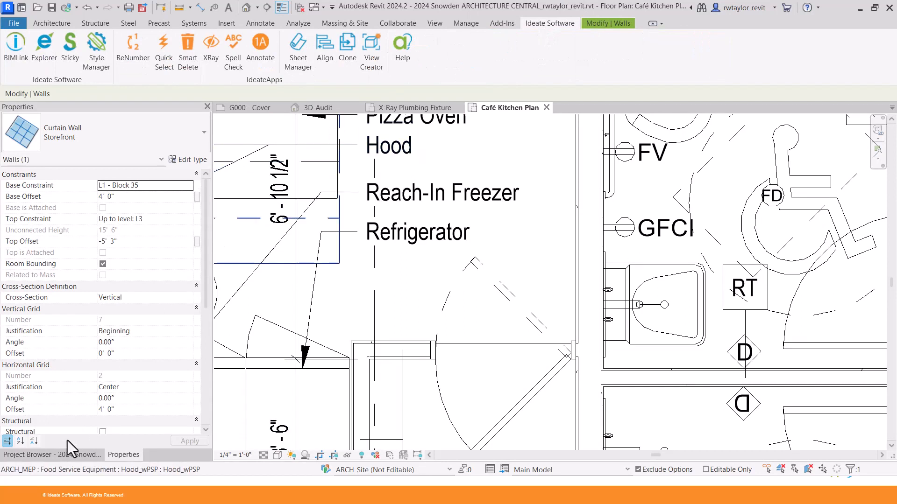
{"action": "left_click", "coordinate": [59, 458]}
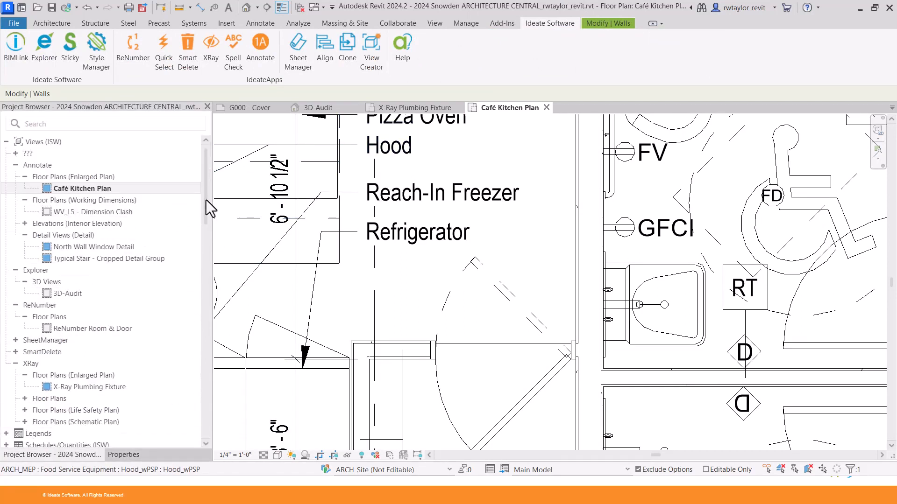
{"action": "scroll", "coordinate": [205, 211], "scroll_direction": "down", "scroll_amount": 2}
{"action": "left_click", "coordinate": [15, 291]}
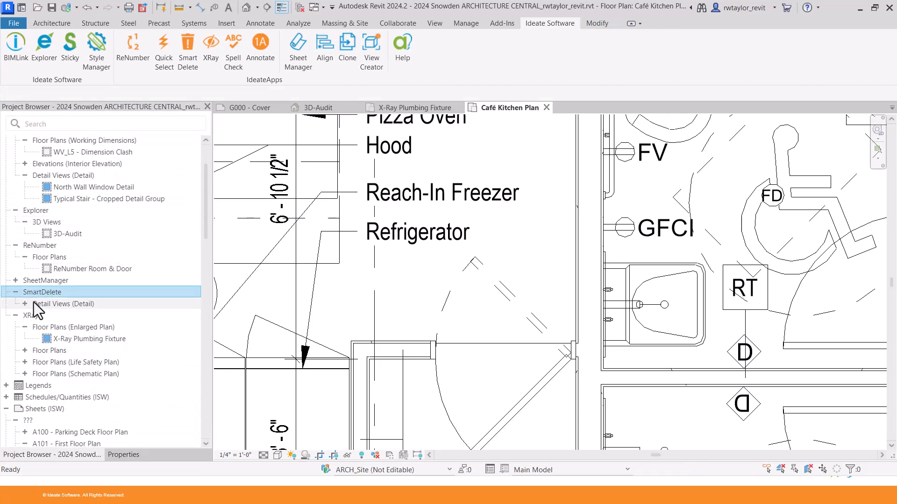
{"action": "double_click", "coordinate": [77, 316]}
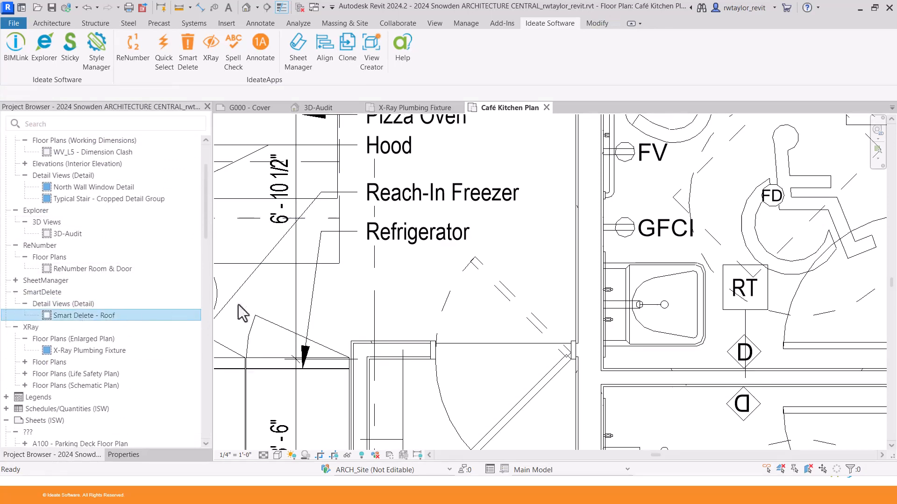
Delete the planting-bed roof floor, undo the deletion, and reselect the floor.
{"action": "scroll", "coordinate": [554, 217], "scroll_direction": "up", "scroll_amount": 2}
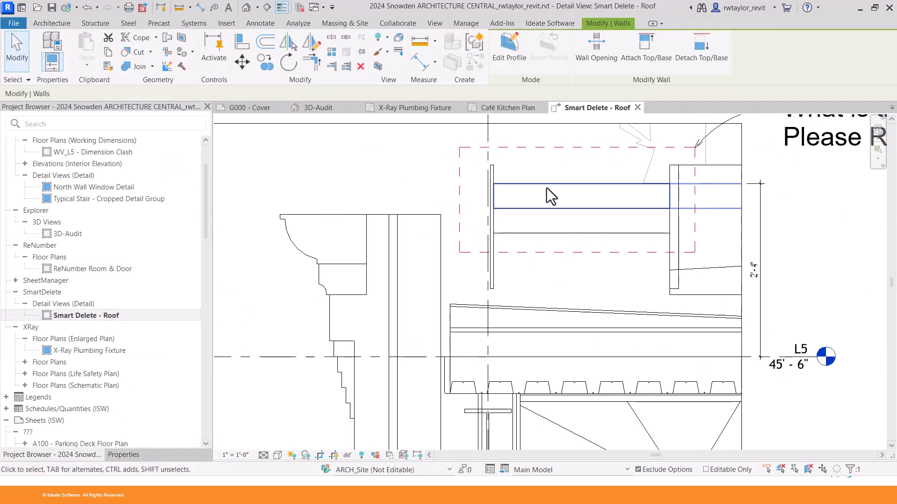
{"action": "left_click", "coordinate": [547, 187]}
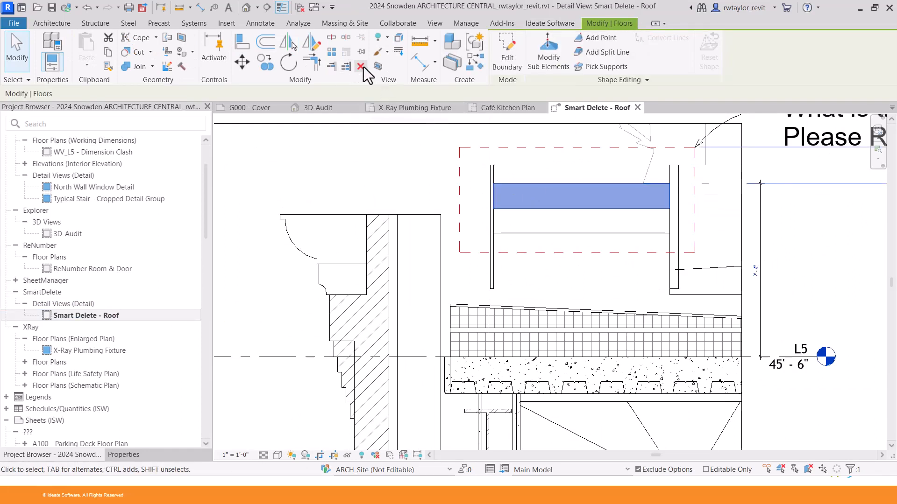
{"action": "key", "text": "Escape"}
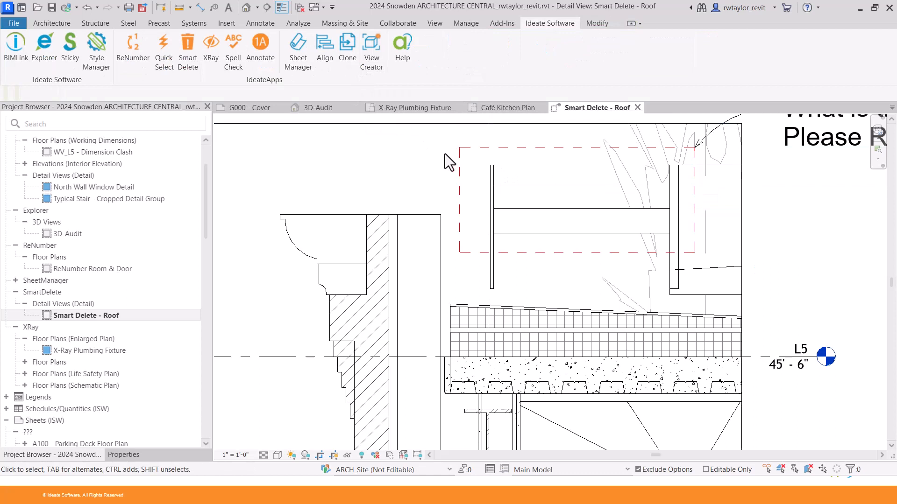
{"action": "key", "text": "ctrl+z"}
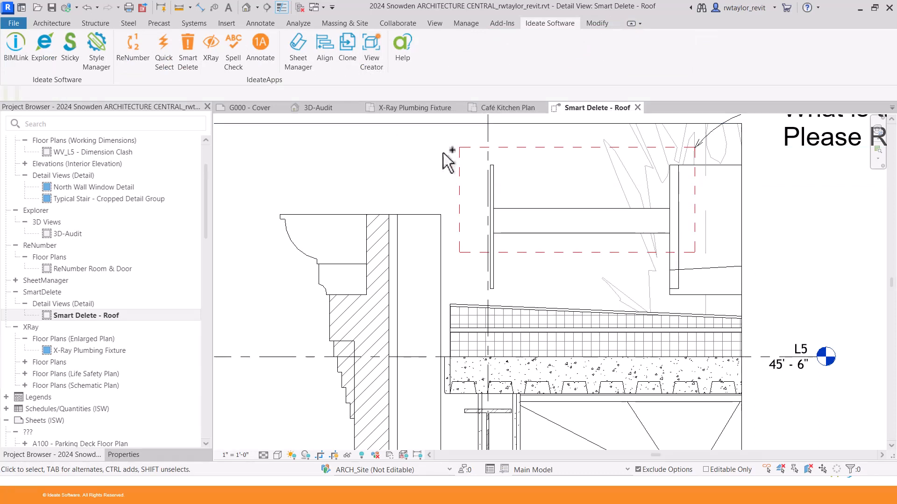
{"action": "left_click", "coordinate": [528, 184]}
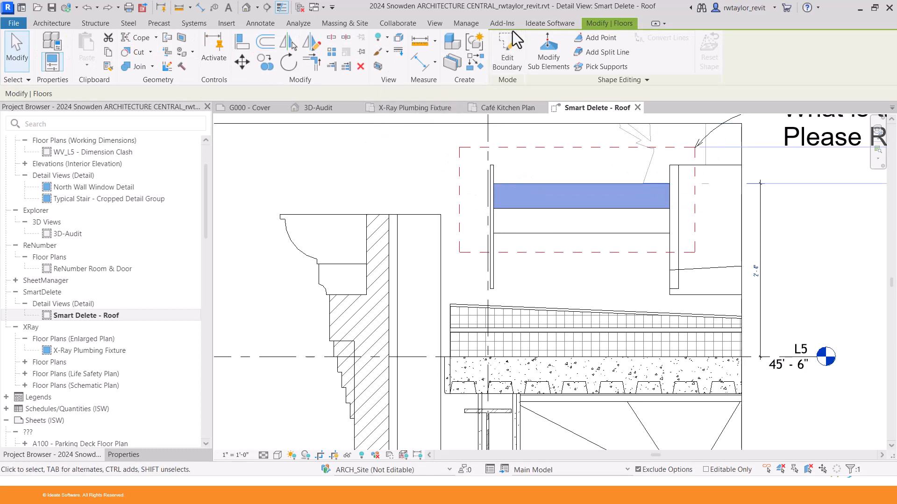
{"action": "left_click", "coordinate": [539, 23]}
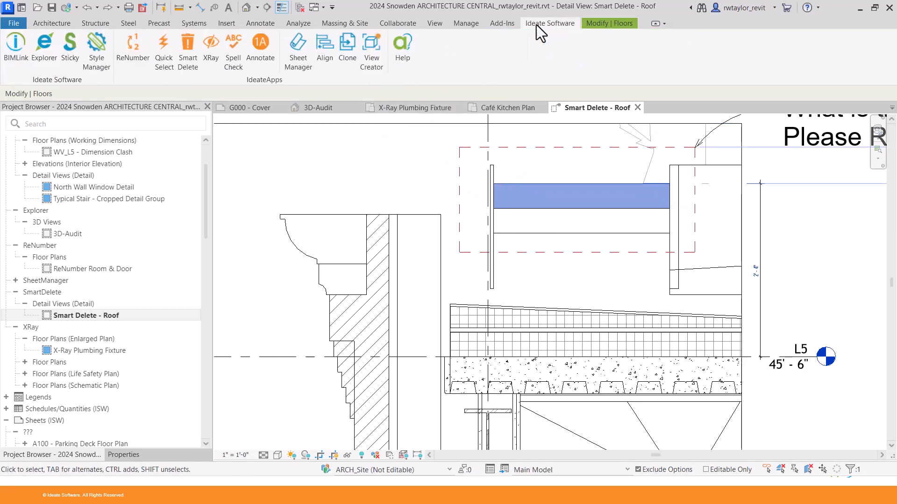
Review the Planting Bed's Smart Delete dependents (dimension, material tag, spot elevation) without deleting it.
{"action": "left_click", "coordinate": [185, 63]}
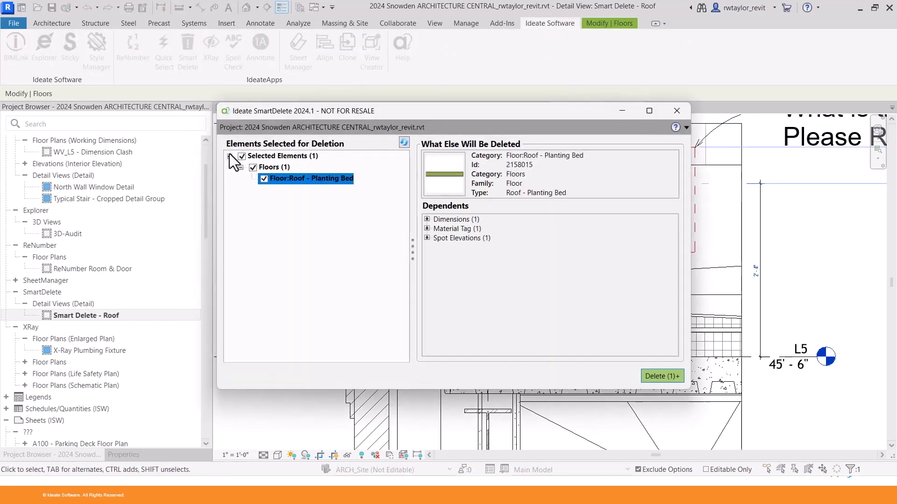
{"action": "left_click", "coordinate": [427, 219]}
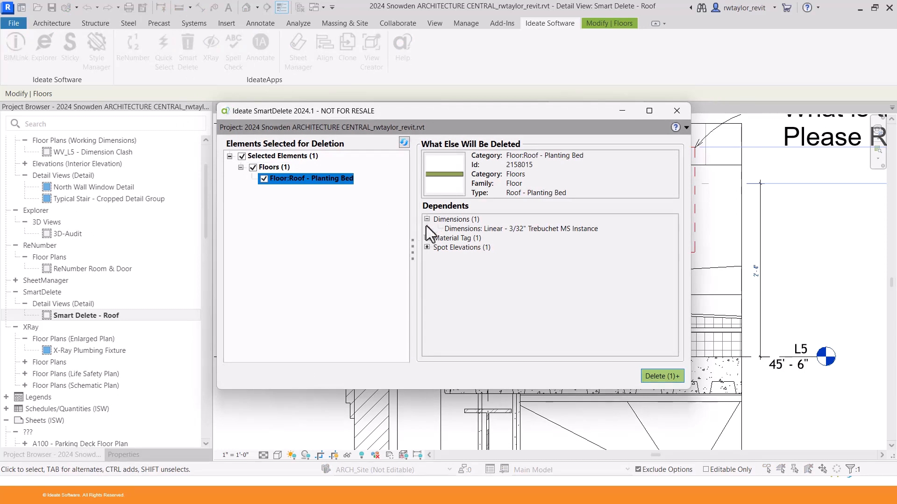
{"action": "left_click", "coordinate": [427, 238]}
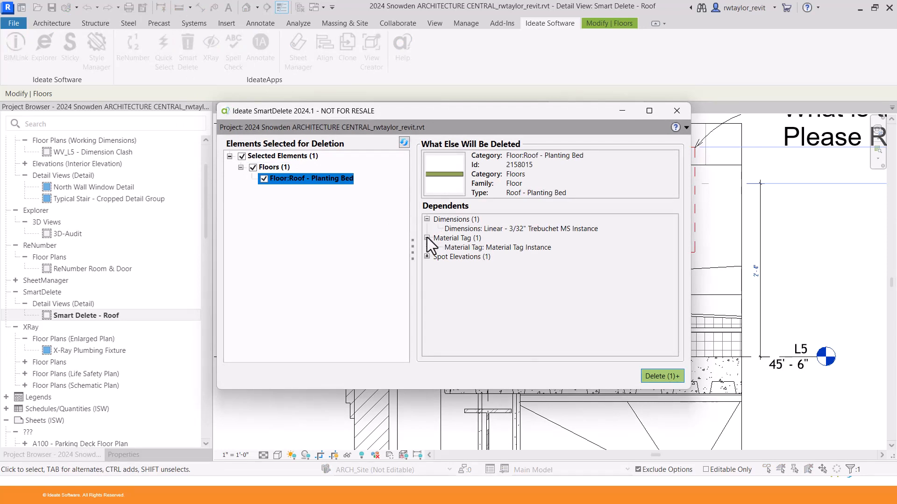
{"action": "left_click", "coordinate": [427, 257]}
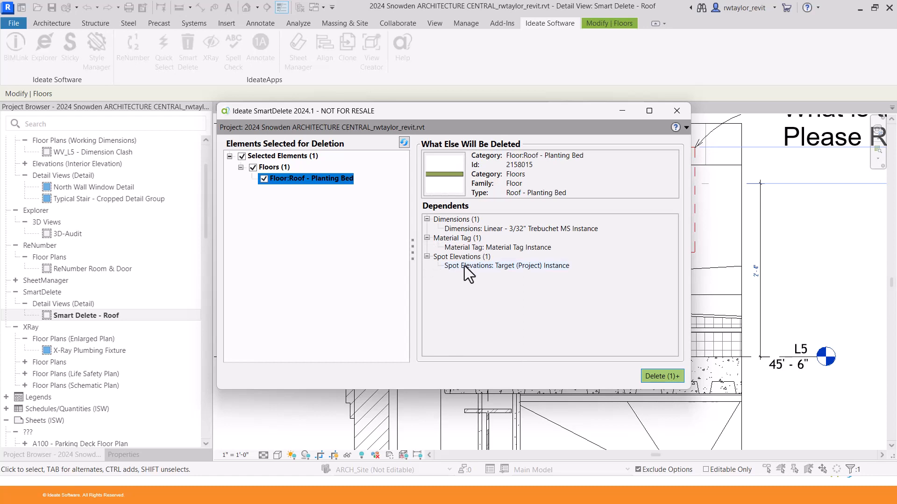
{"action": "left_click", "coordinate": [465, 266]}
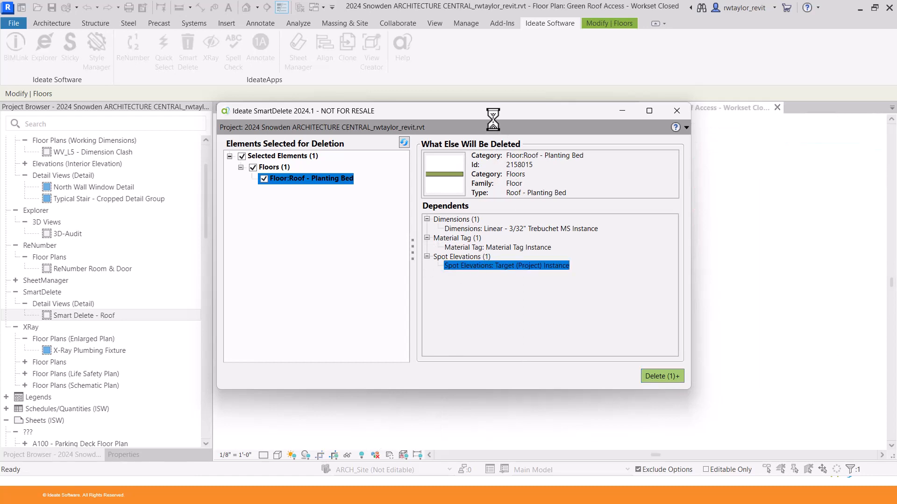
{"action": "left_click_drag", "start_coordinate": [493, 114], "coordinate": [291, 116]}
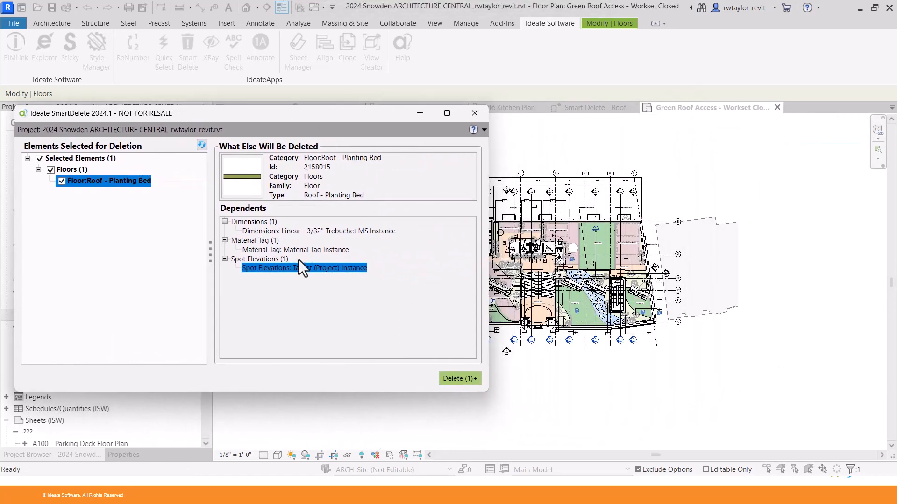
{"action": "left_click", "coordinate": [298, 270]}
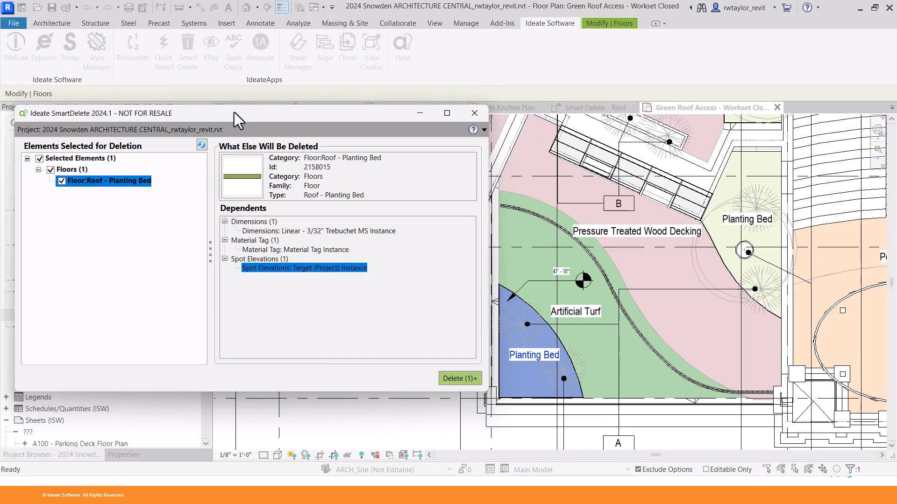
{"action": "left_click_drag", "start_coordinate": [234, 113], "coordinate": [361, 127]}
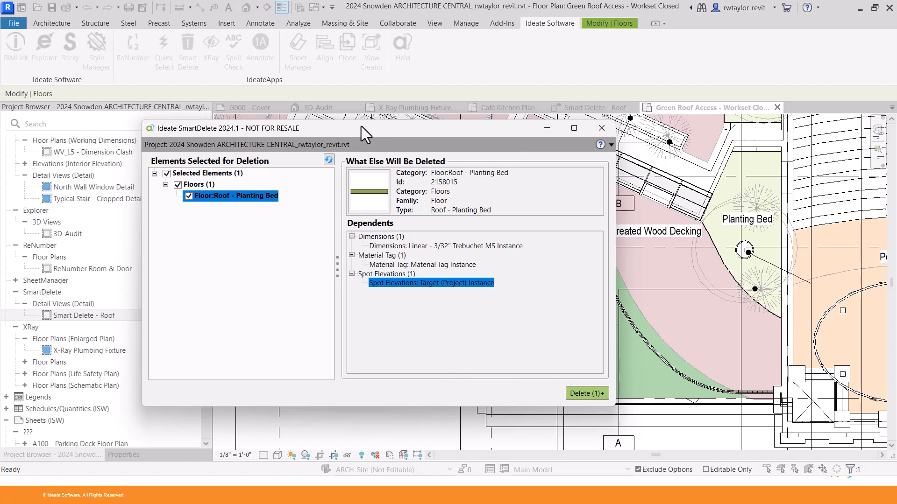
{"action": "left_click", "coordinate": [601, 129]}
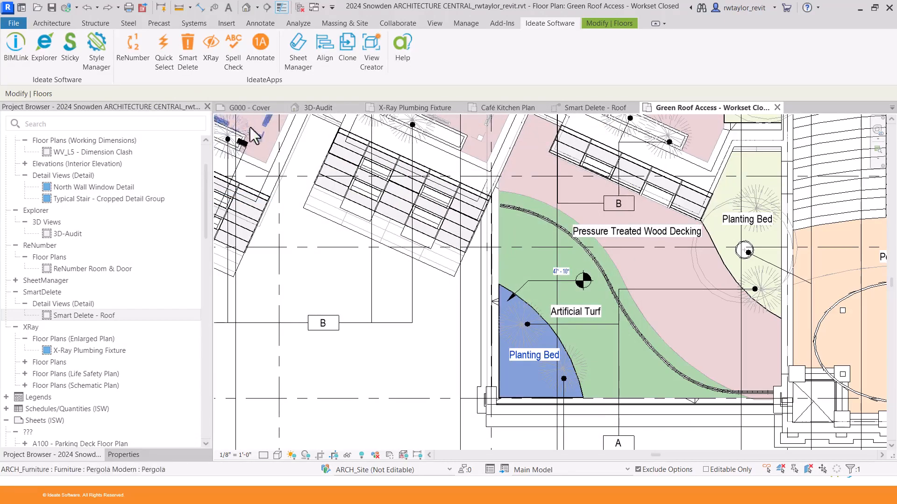
Run Spell Check with Check All Schedules, then close the SpellCheck dialog.
{"action": "left_click", "coordinate": [233, 54]}
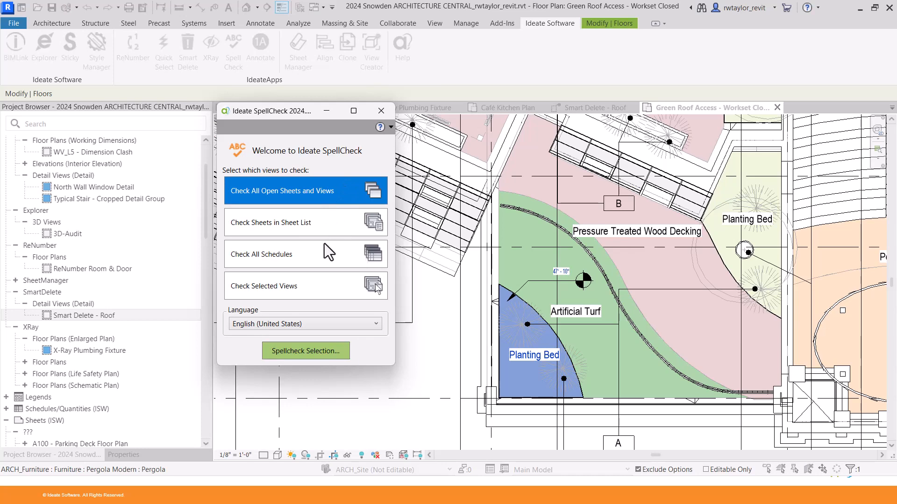
{"action": "left_click", "coordinate": [318, 257]}
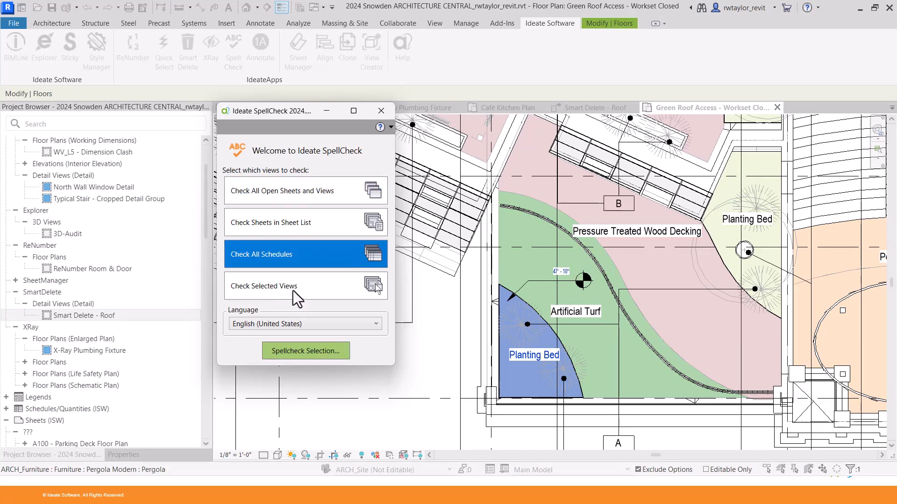
{"action": "left_click", "coordinate": [381, 111]}
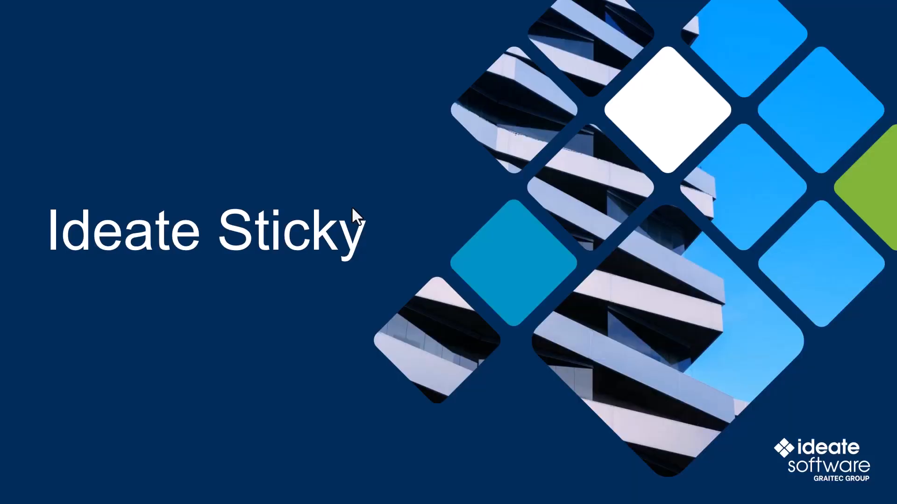
Advance to the Live-Link Word, Excel, & PDF slide.
{"action": "left_click", "coordinate": [352, 208]}
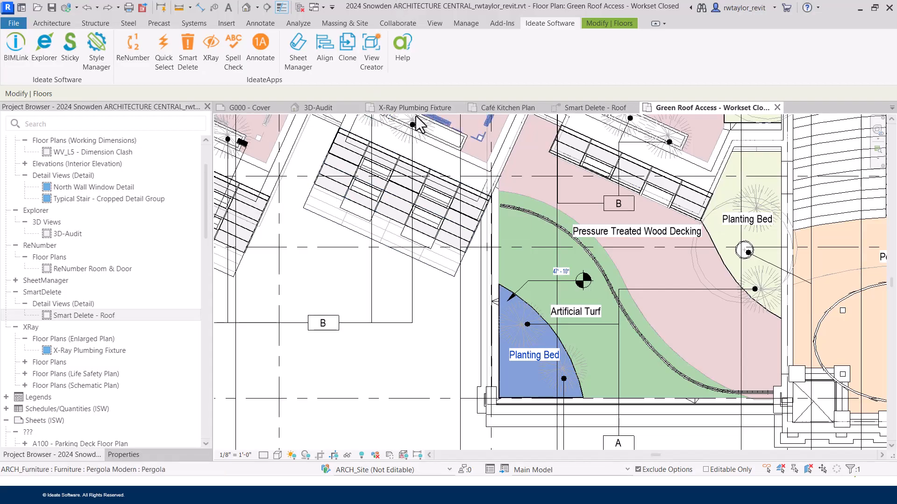
Create sheet A614 with the ISB titleblock in Sheet Manager and open it.
{"action": "left_click", "coordinate": [297, 51]}
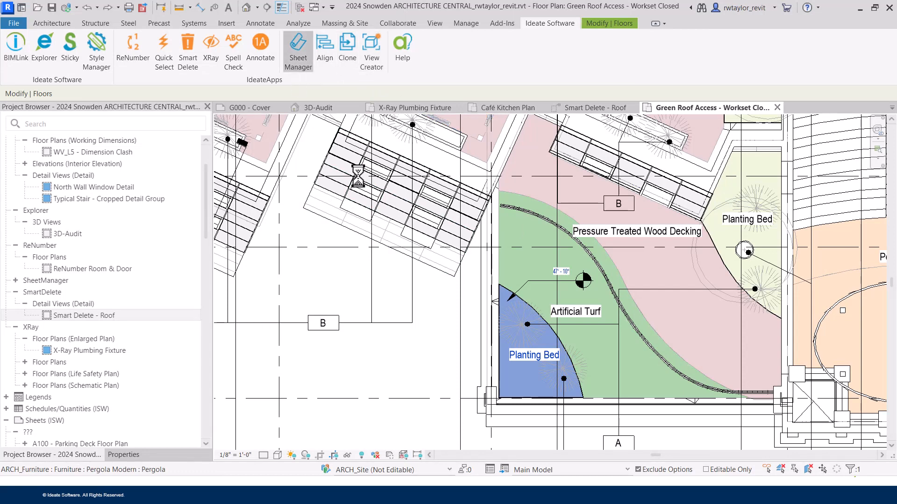
{"action": "left_click_drag", "start_coordinate": [439, 125], "coordinate": [516, 49]}
{"action": "left_click", "coordinate": [615, 405]}
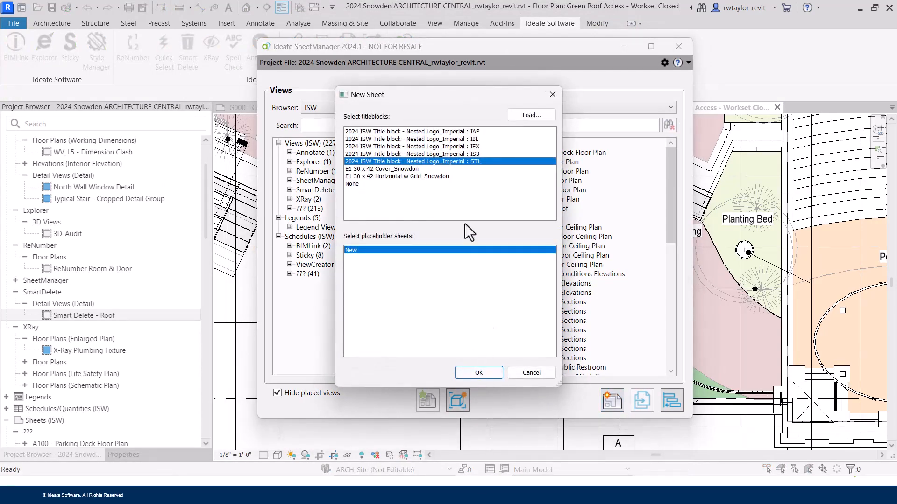
{"action": "left_click", "coordinate": [449, 153]}
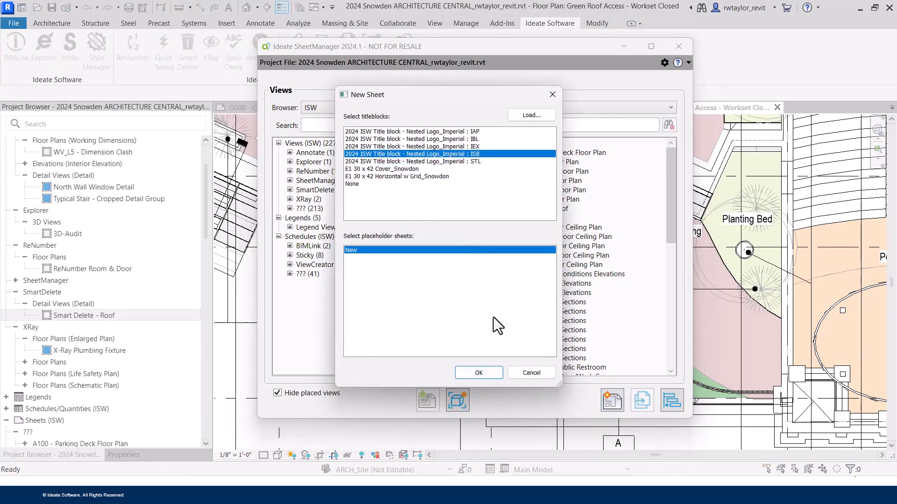
{"action": "left_click", "coordinate": [481, 374]}
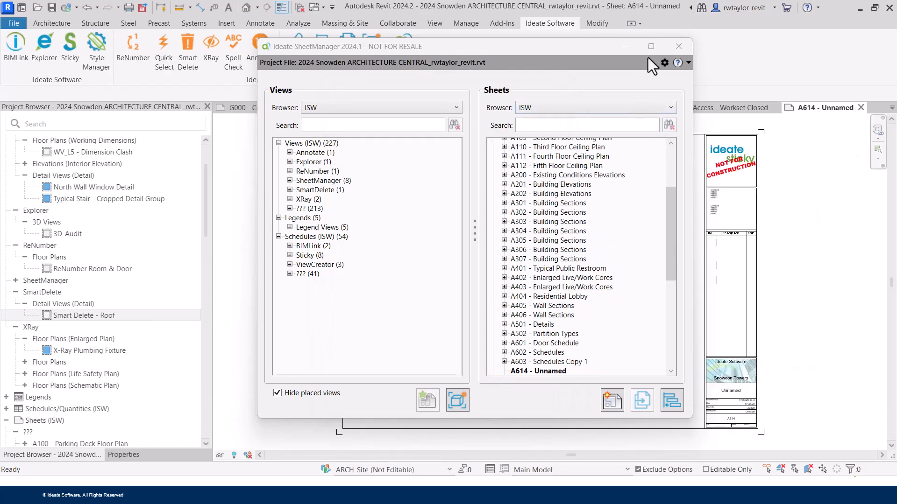
{"action": "left_click", "coordinate": [678, 47]}
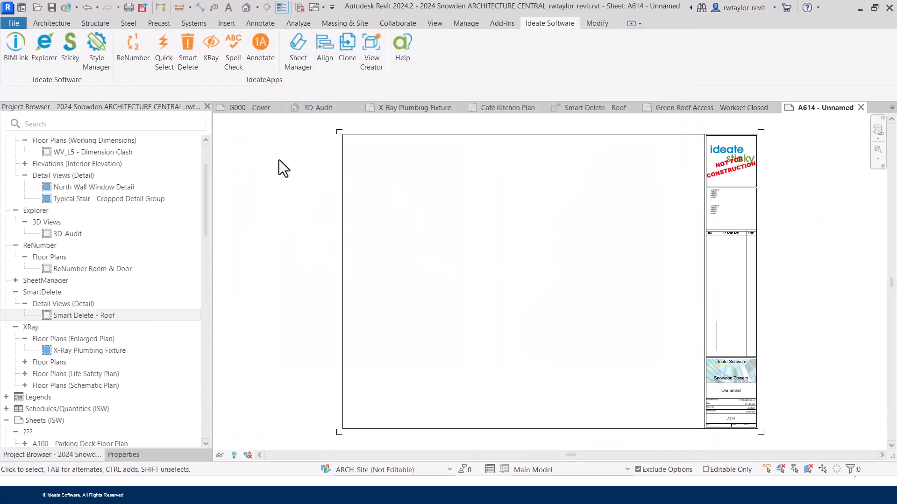
Start a new Sticky link to ISB-Philips_Lighting_Spec.xlsx from Desktop > Samples.
{"action": "left_click", "coordinate": [65, 63]}
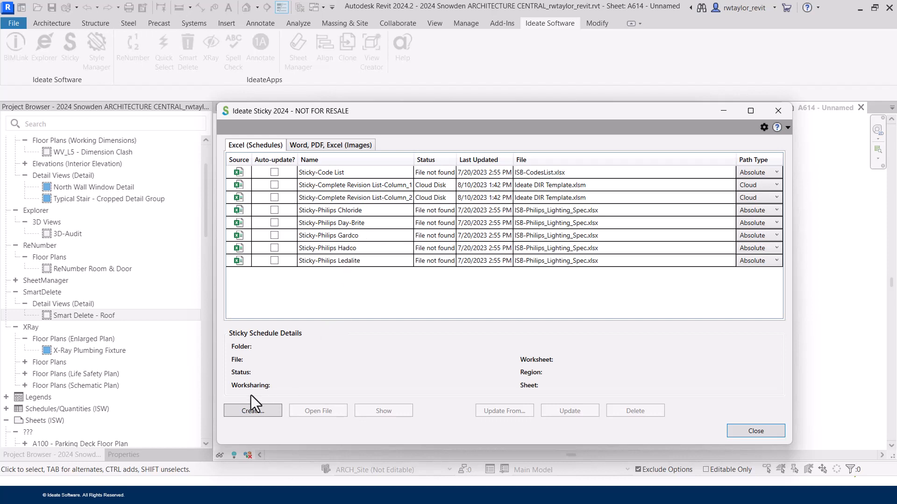
{"action": "left_click", "coordinate": [247, 411]}
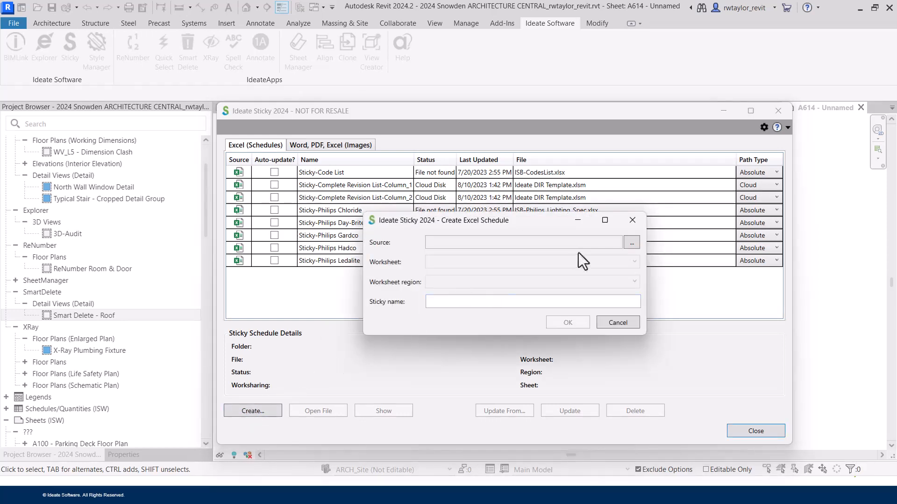
{"action": "left_click", "coordinate": [634, 243]}
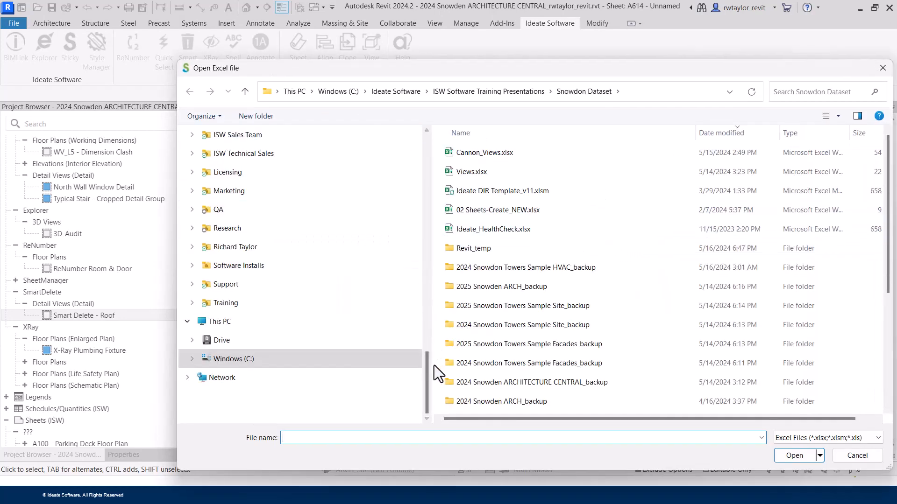
{"action": "left_click_drag", "start_coordinate": [429, 365], "coordinate": [423, 135]}
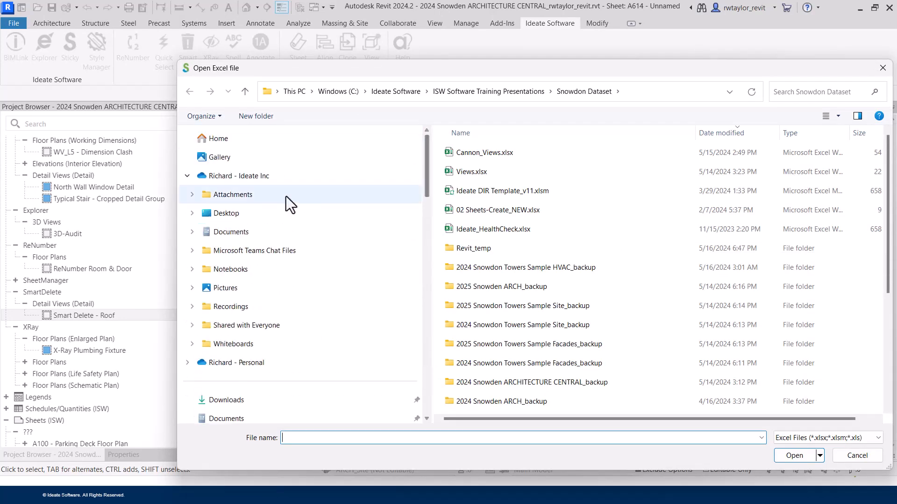
{"action": "left_click", "coordinate": [233, 215]}
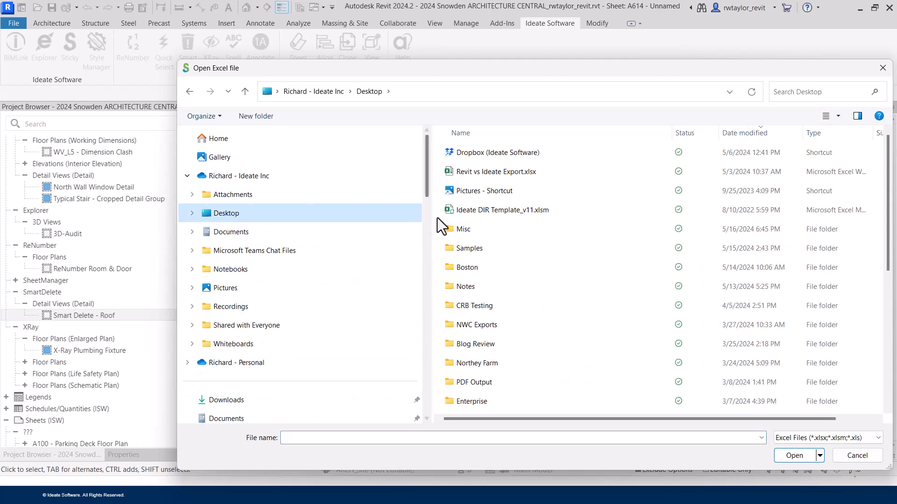
{"action": "left_click", "coordinate": [477, 253]}
{"action": "double_click", "coordinate": [477, 253]}
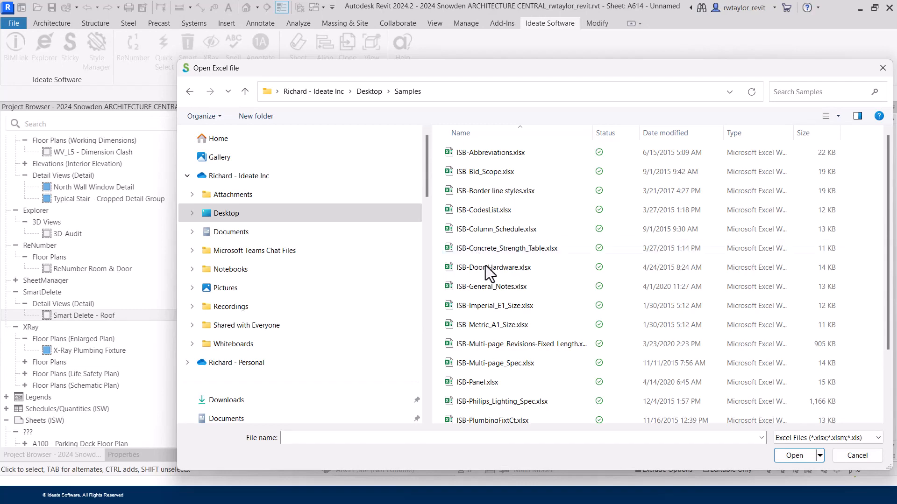
{"action": "left_click", "coordinate": [501, 401]}
{"action": "left_click", "coordinate": [794, 455]}
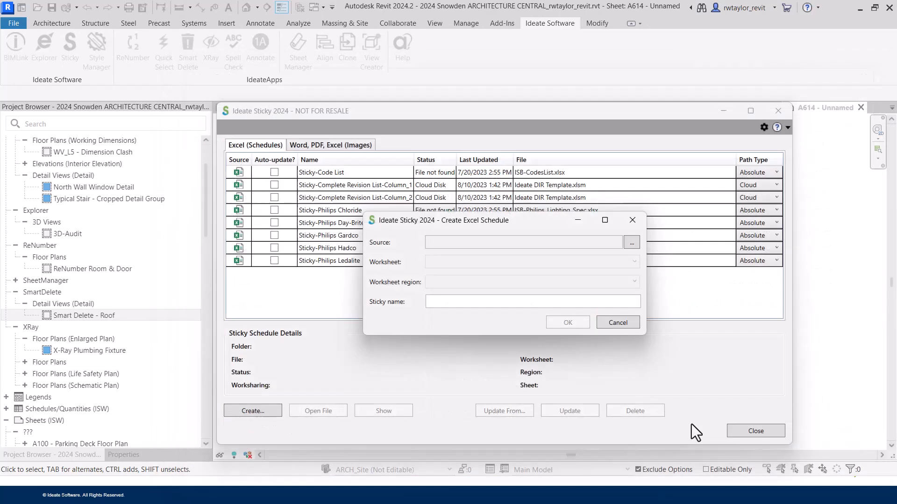
Choose the Philips Lightolier worksheet and name the schedule 'Boston Project - Lighting Schedule'.
{"action": "left_click", "coordinate": [478, 261]}
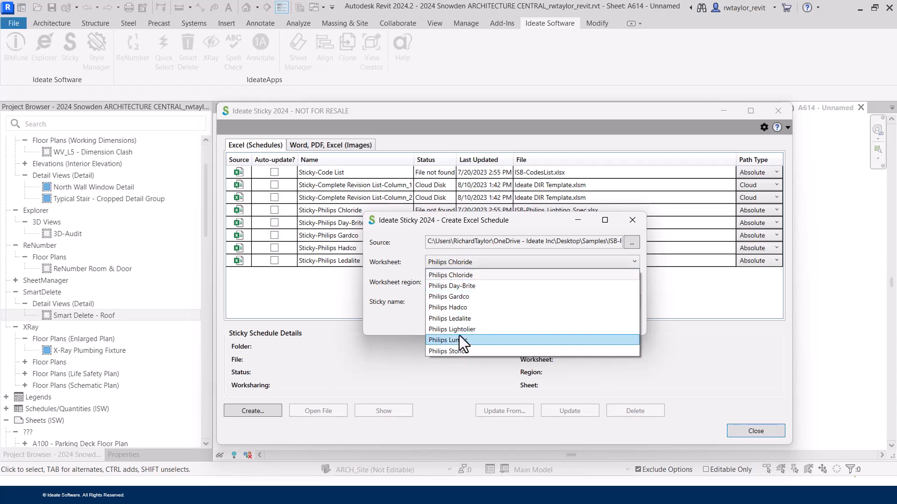
{"action": "left_click", "coordinate": [458, 330]}
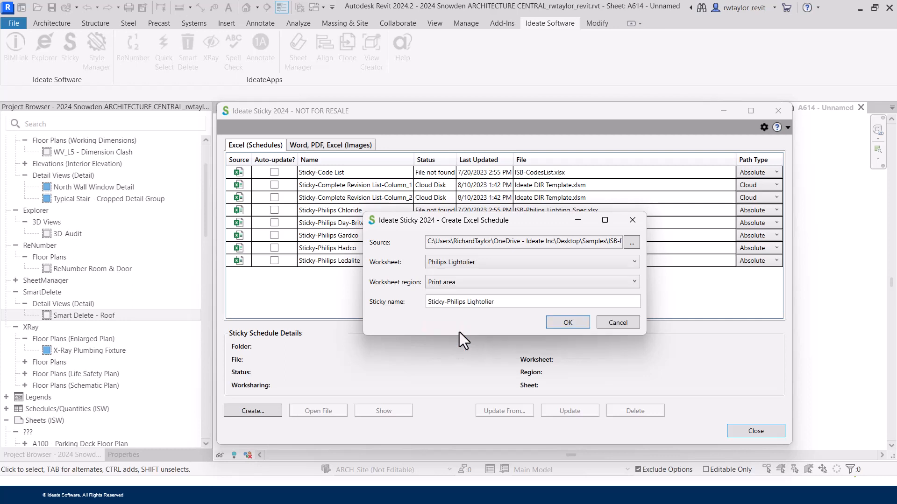
{"action": "left_click_drag", "start_coordinate": [508, 302], "coordinate": [393, 305]}
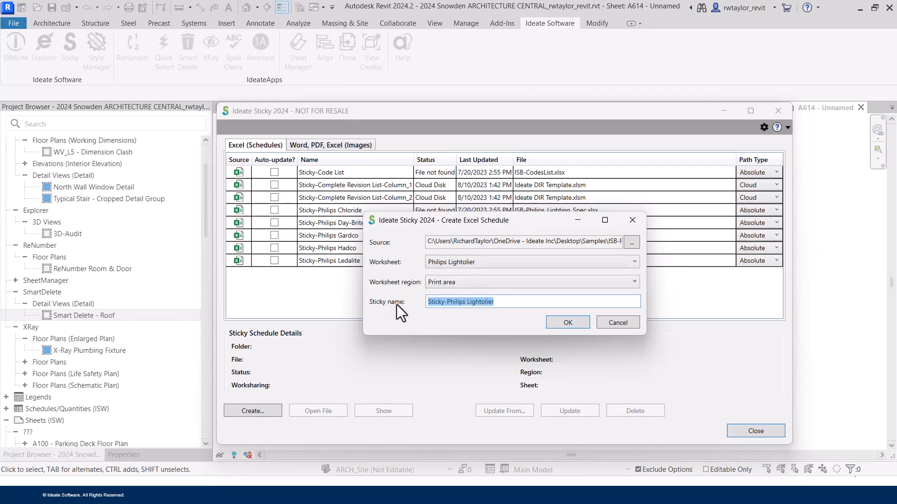
{"action": "type", "text": "Boston Pro"}
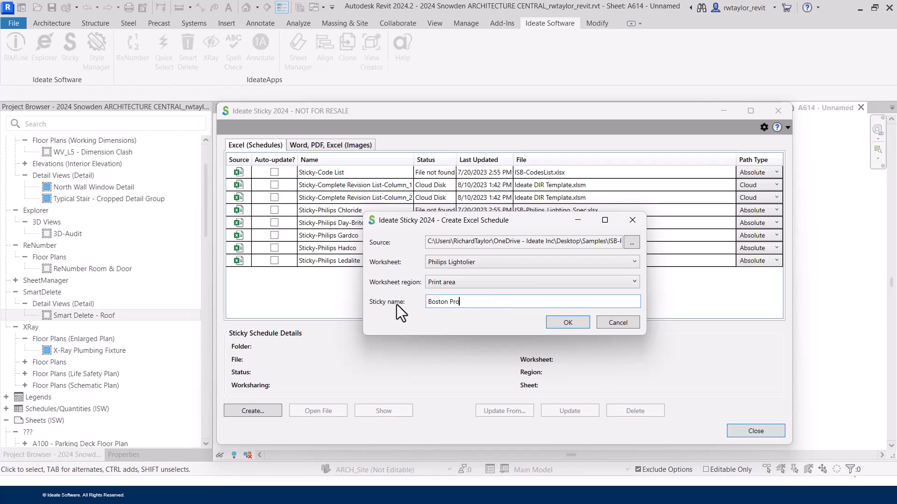
{"action": "type", "text": "ject - Lighting Schedule"}
{"action": "left_click", "coordinate": [566, 324]}
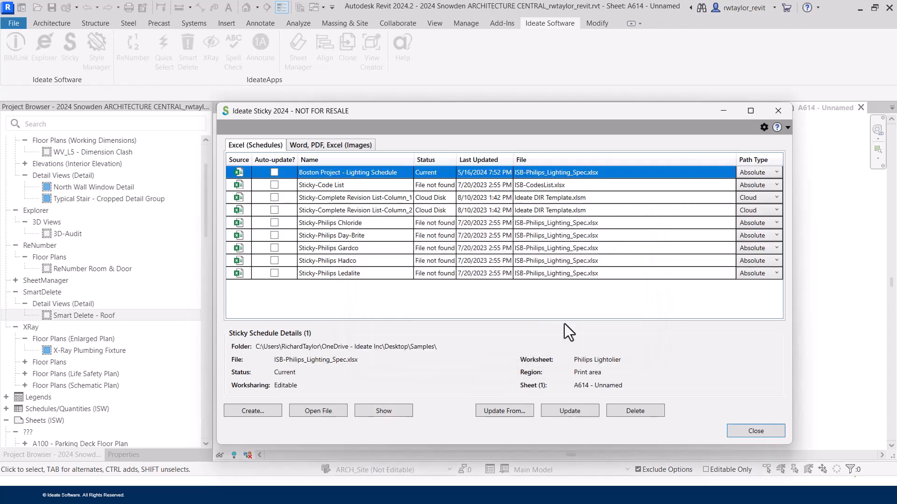
Place the lighting schedule at the top-left of sheet A614.
{"action": "left_click", "coordinate": [755, 431]}
{"action": "left_click_drag", "start_coordinate": [537, 255], "coordinate": [372, 160]}
{"action": "scroll", "coordinate": [360, 204], "scroll_direction": "up", "scroll_amount": 5}
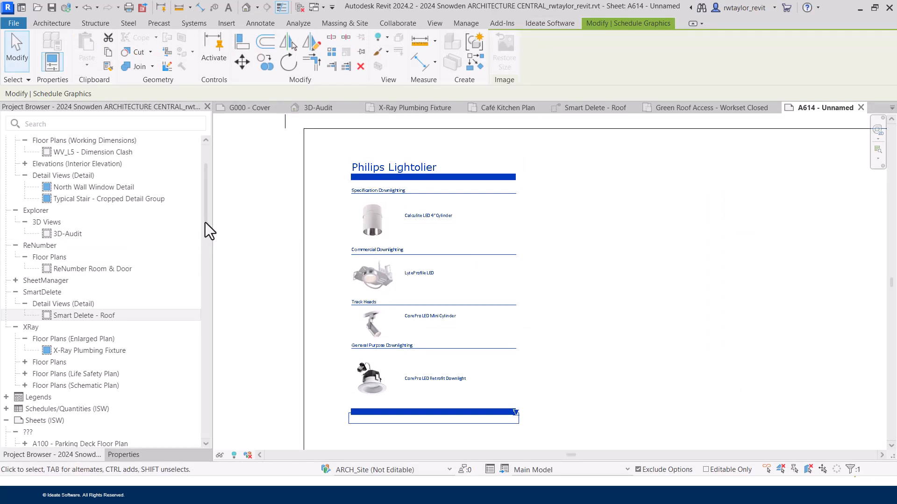
{"action": "left_click_drag", "start_coordinate": [204, 228], "coordinate": [203, 270]}
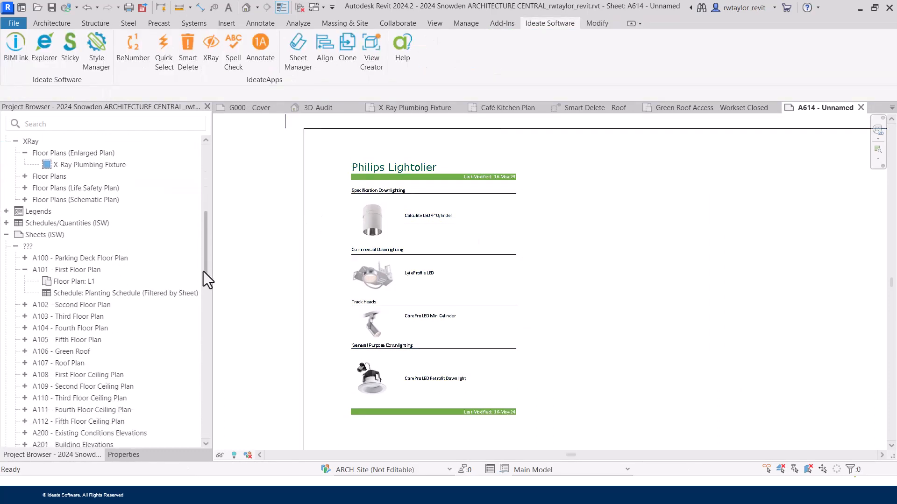
Open the Boston Project - Lighting Schedule view to check it, then return to A614.
{"action": "double_click", "coordinate": [15, 219]}
{"action": "double_click", "coordinate": [18, 232]}
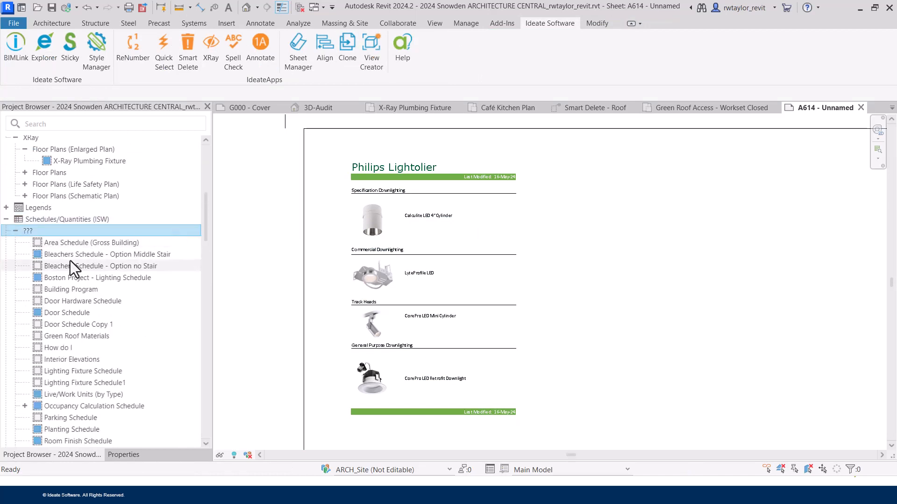
{"action": "left_click", "coordinate": [66, 278]}
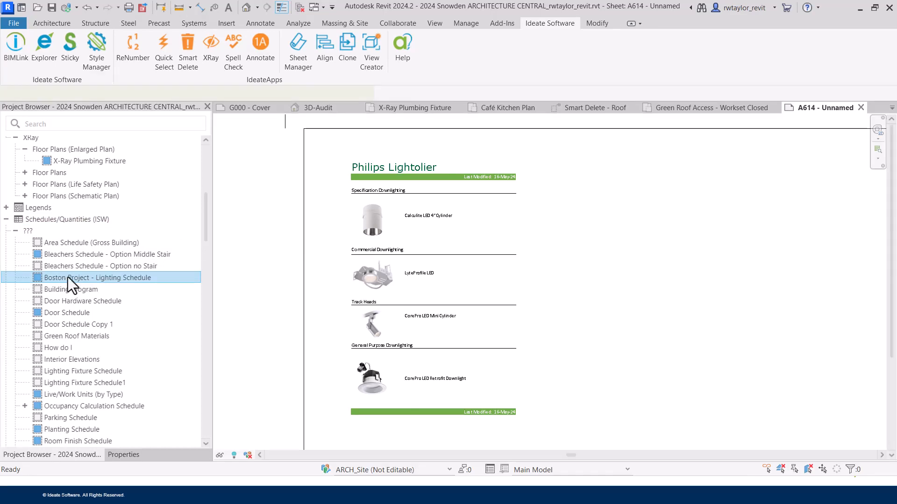
{"action": "double_click", "coordinate": [68, 277]}
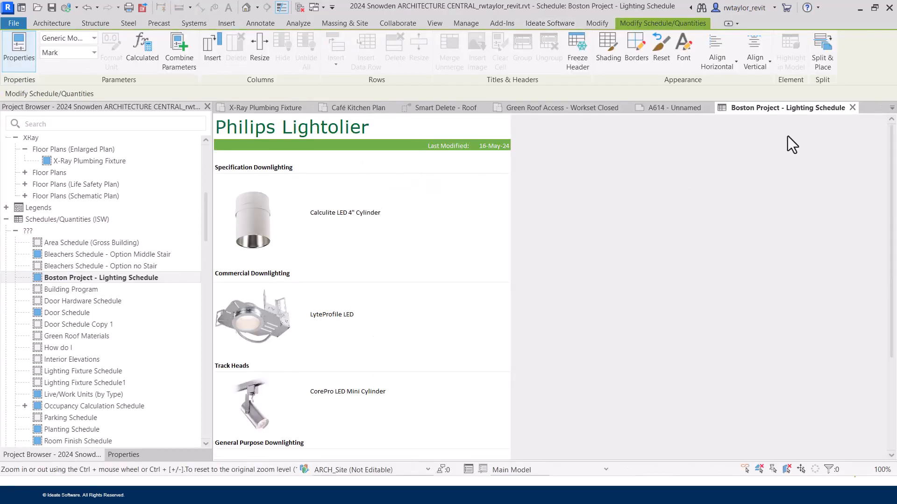
{"action": "left_click", "coordinate": [851, 108]}
{"action": "scroll", "coordinate": [505, 313], "scroll_direction": "down", "scroll_amount": 2}
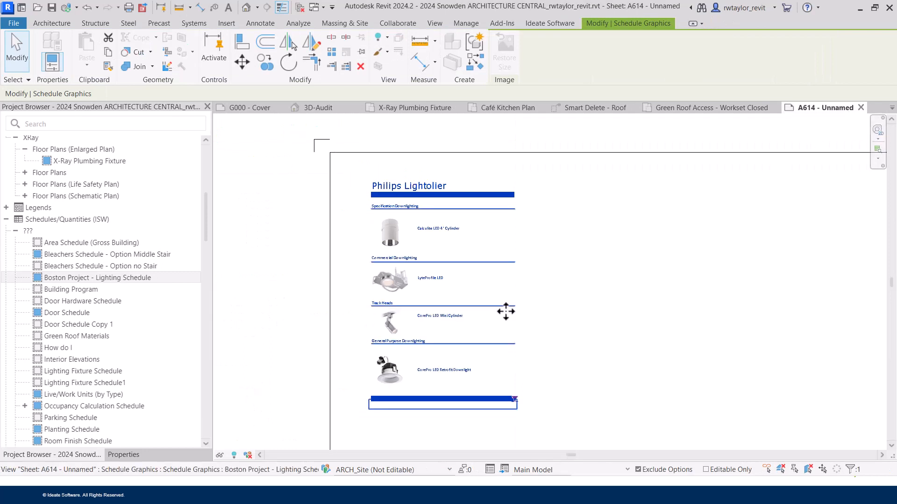
{"action": "scroll", "coordinate": [587, 312], "scroll_direction": "down", "scroll_amount": 1}
{"action": "middle_click_drag", "start_coordinate": [602, 326], "coordinate": [547, 312]}
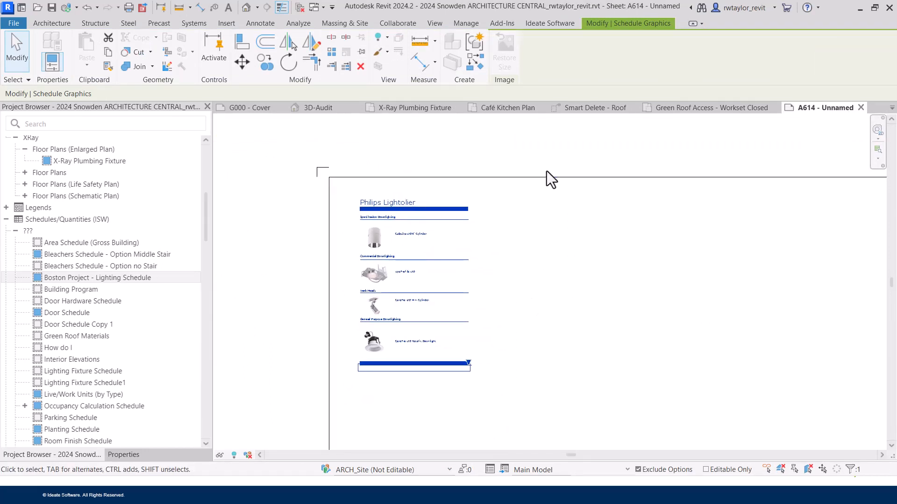
Open the Boston Project schedule's linked workbook in Excel from Sticky.
{"action": "left_click", "coordinate": [538, 25]}
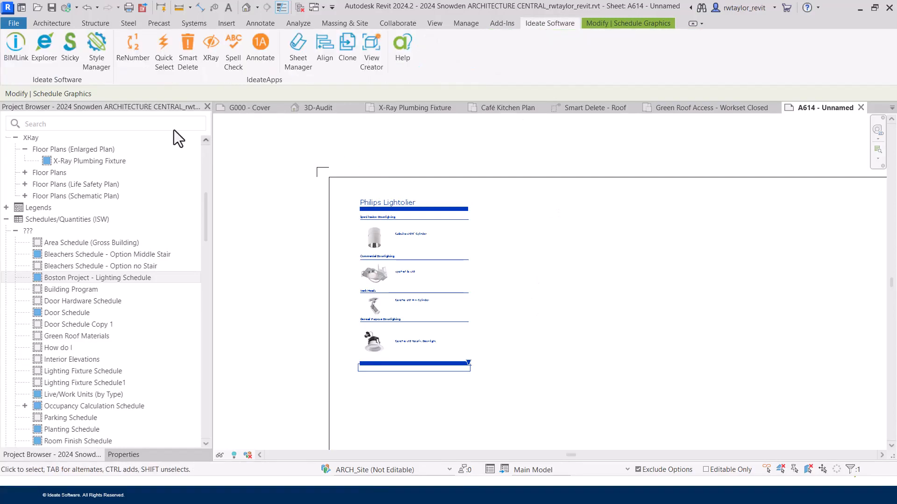
{"action": "left_click", "coordinate": [70, 49]}
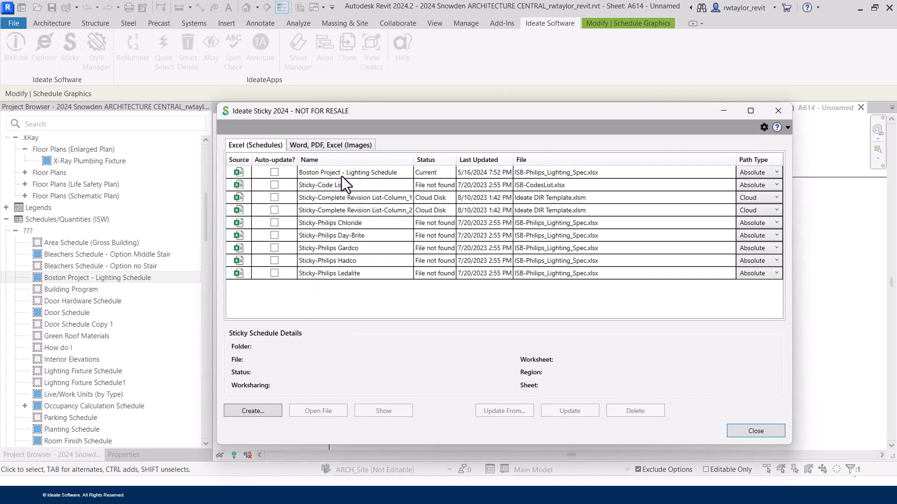
{"action": "left_click", "coordinate": [342, 174]}
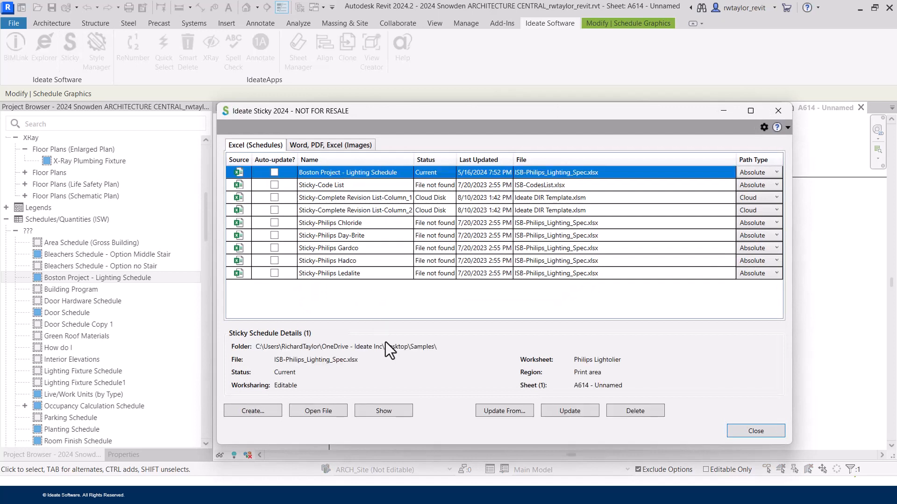
{"action": "left_click", "coordinate": [323, 412]}
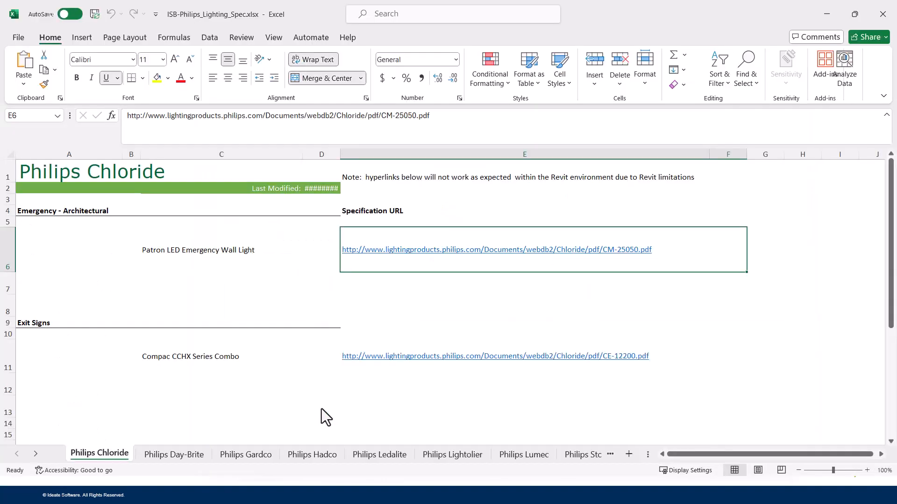
Retitle A1 to 'Philips Lightolier for Boston School' and widen column C.
{"action": "left_click", "coordinate": [463, 456]}
{"action": "left_click_drag", "start_coordinate": [887, 252], "coordinate": [883, 150]}
{"action": "left_click", "coordinate": [137, 172]}
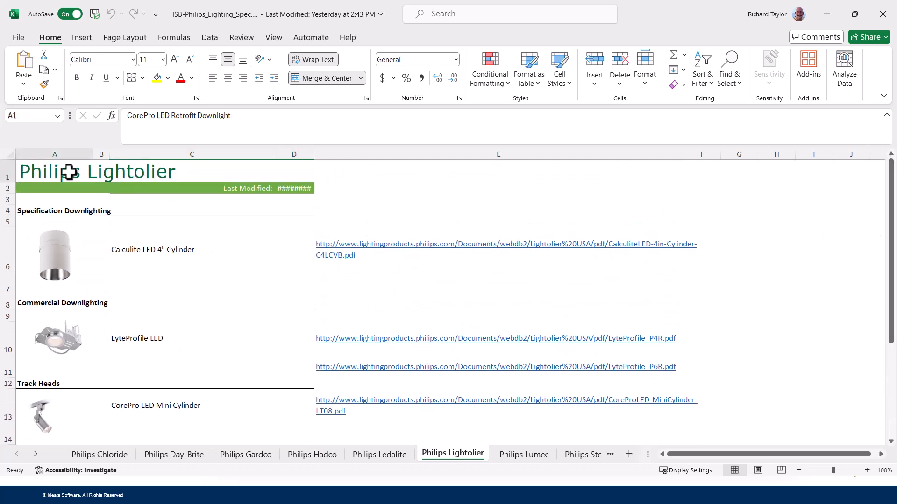
{"action": "left_click", "coordinate": [199, 120]}
{"action": "type", "text": "for Boston"}
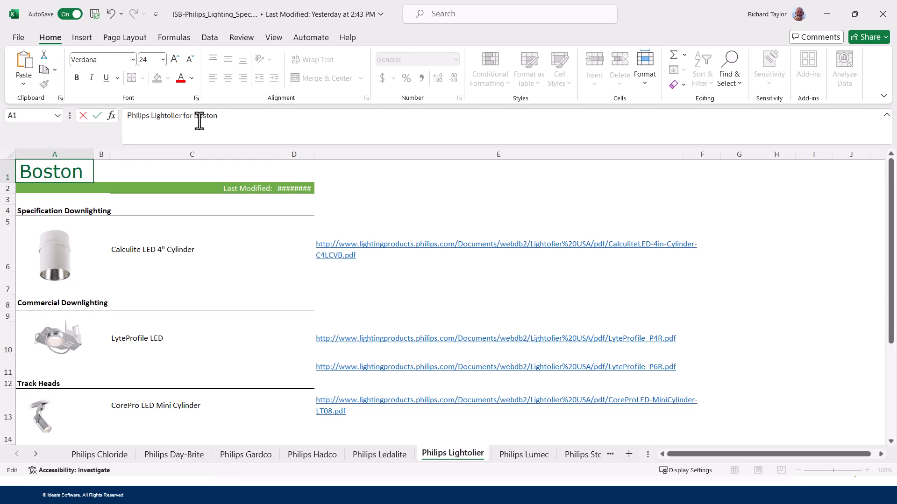
{"action": "type", "text": " School"}
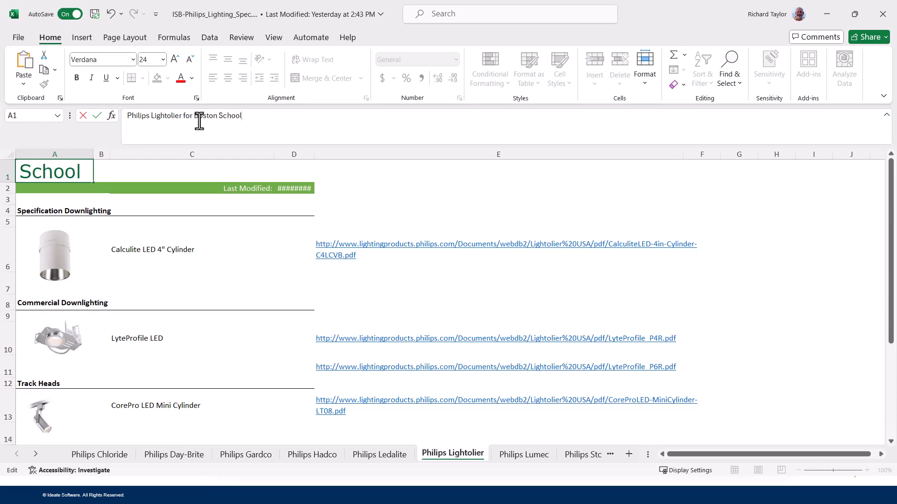
{"action": "key", "text": "Return"}
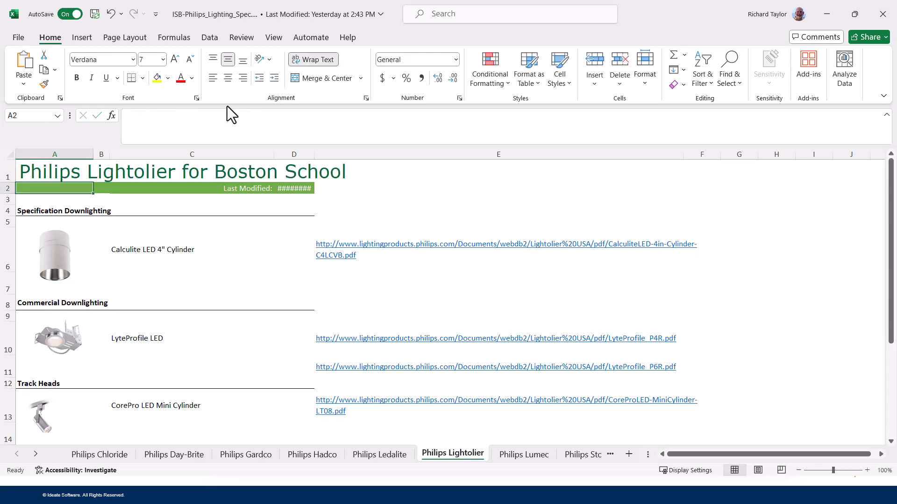
{"action": "left_click_drag", "start_coordinate": [274, 153], "coordinate": [377, 152]}
{"action": "left_click_drag", "start_coordinate": [385, 201], "coordinate": [44, 195]}
Fill the banner cells A2:D3 with brown.
{"action": "left_click", "coordinate": [197, 206]}
{"action": "left_click", "coordinate": [398, 200]}
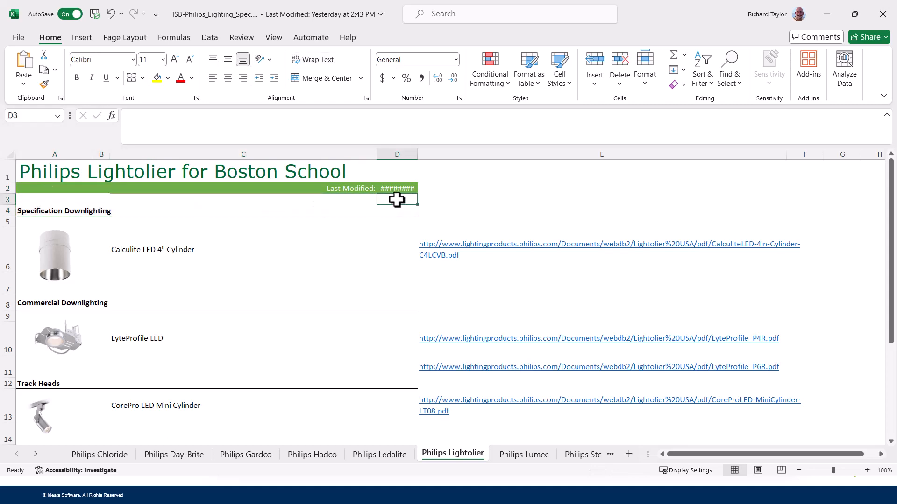
{"action": "left_click_drag", "start_coordinate": [397, 200], "coordinate": [56, 188]}
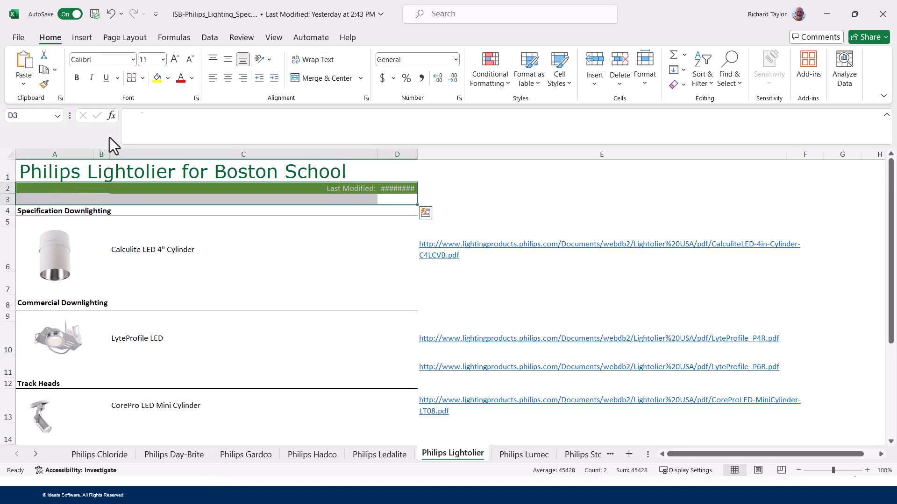
{"action": "left_click", "coordinate": [167, 78]}
{"action": "left_click", "coordinate": [204, 143]}
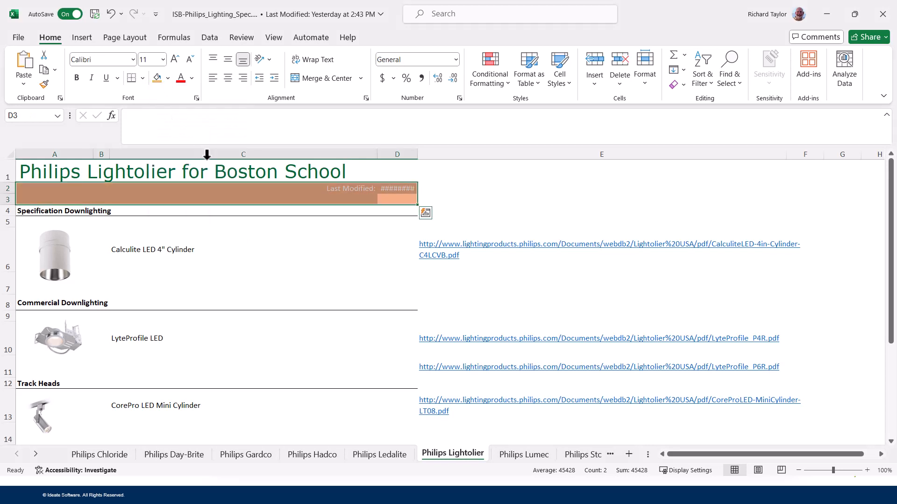
{"action": "left_click", "coordinate": [224, 250]}
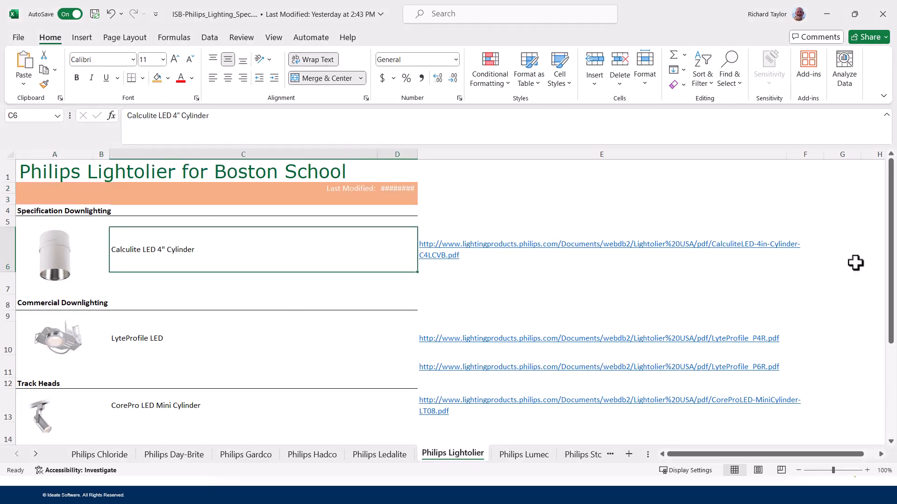
Define A1:D14 as a new named range in the Name Box and save the workbook.
{"action": "left_click_drag", "start_coordinate": [891, 257], "coordinate": [881, 357]}
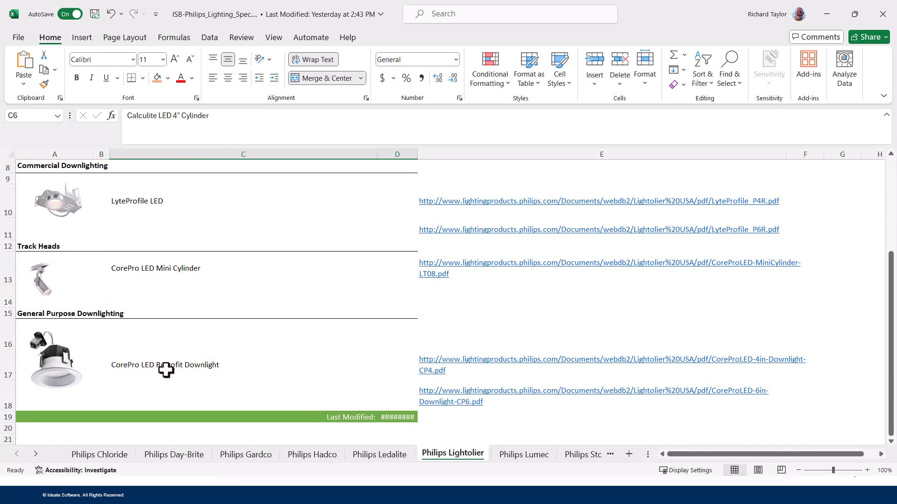
{"action": "left_click_drag", "start_coordinate": [379, 301], "coordinate": [74, 172]}
{"action": "left_click_drag", "start_coordinate": [890, 254], "coordinate": [890, 342]}
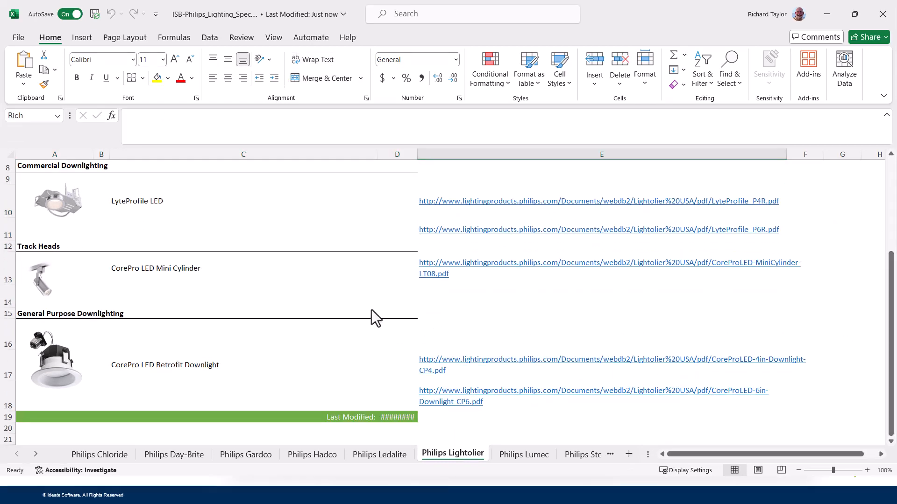
{"action": "left_click_drag", "start_coordinate": [357, 302], "coordinate": [2, 135]}
{"action": "left_click", "coordinate": [58, 116]}
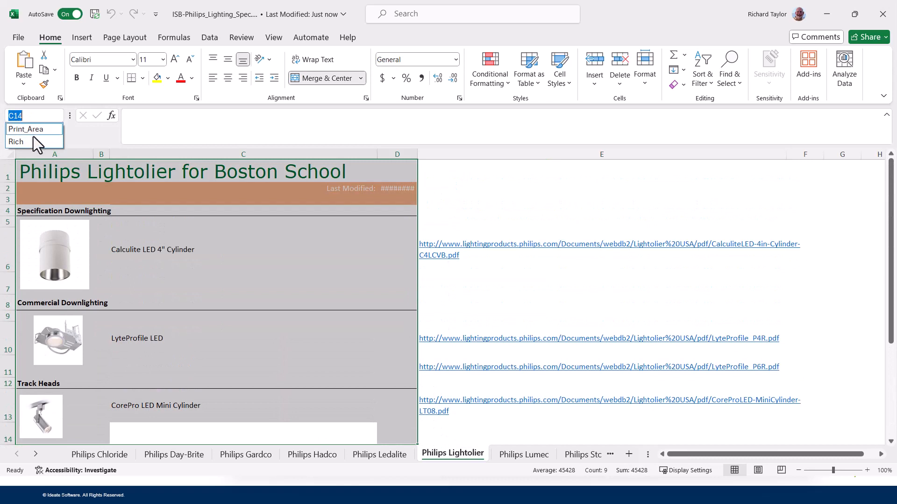
{"action": "left_click", "coordinate": [36, 118]}
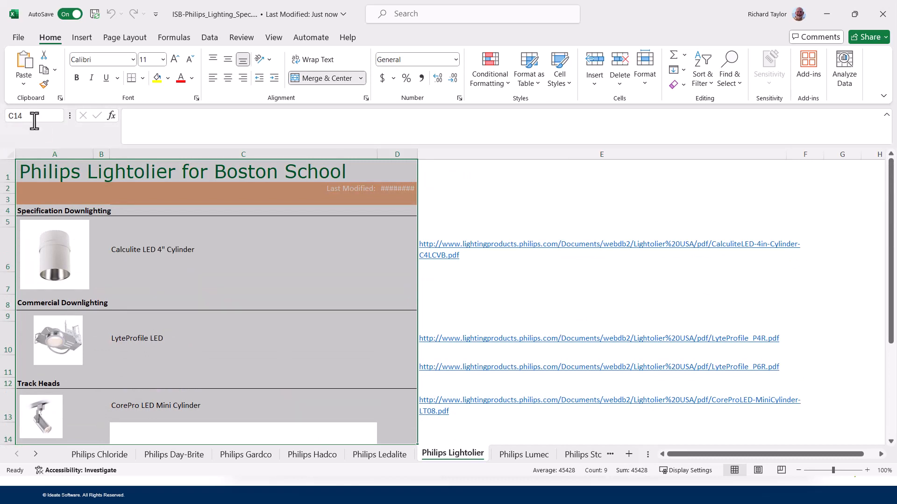
{"action": "left_click_drag", "start_coordinate": [33, 120], "coordinate": [4, 130]}
{"action": "type", "text": "Taylor"}
{"action": "key", "text": "Return"}
{"action": "left_click", "coordinate": [94, 14]}
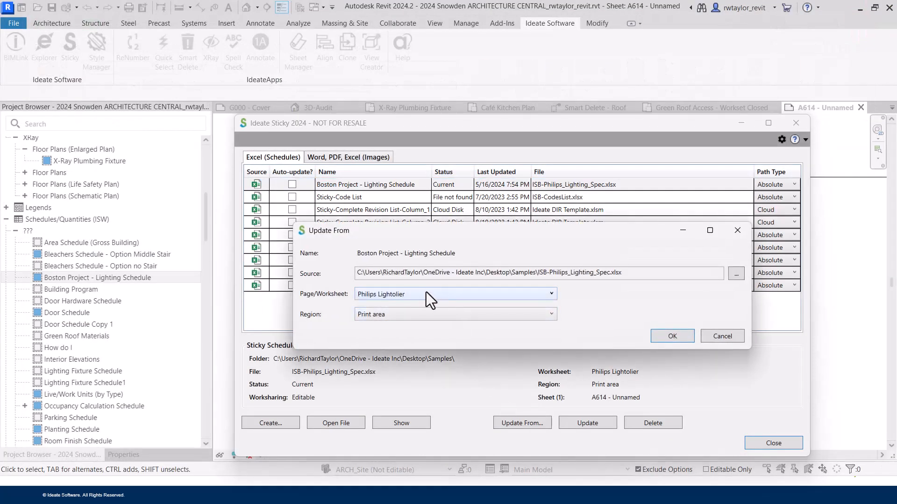
Set the Sticky source region to the new named range and accept the update.
{"action": "left_click", "coordinate": [416, 313]}
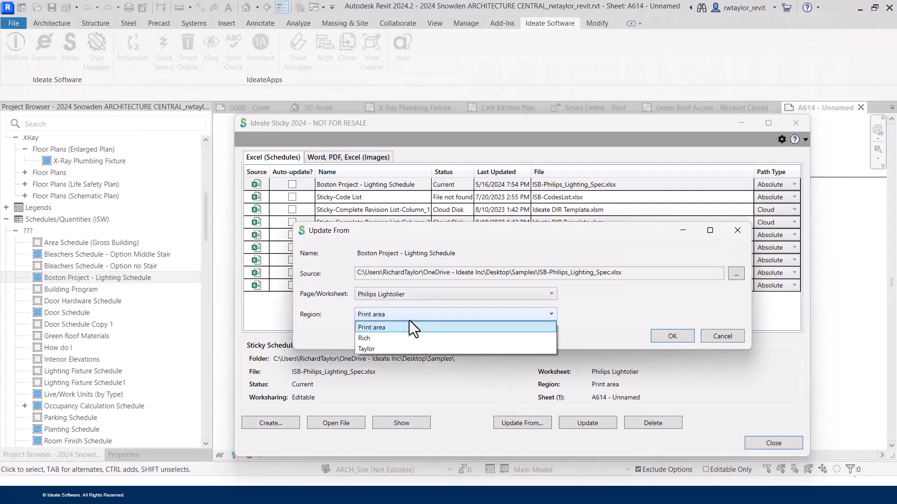
{"action": "left_click", "coordinate": [395, 346]}
{"action": "key", "text": "Return"}
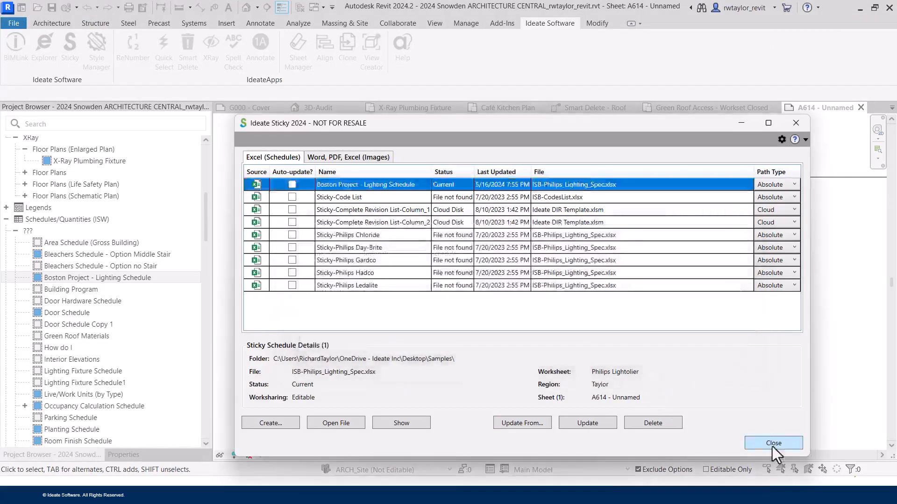
Close the Sticky manager and centre sheet A614's updated Boston School schedule in view.
{"action": "left_click", "coordinate": [773, 443]}
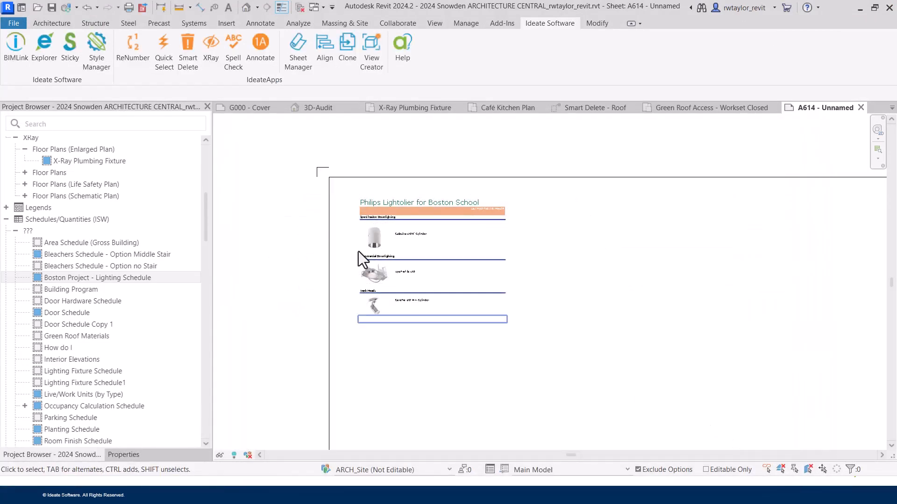
{"action": "scroll", "coordinate": [505, 265], "scroll_direction": "up", "scroll_amount": 2}
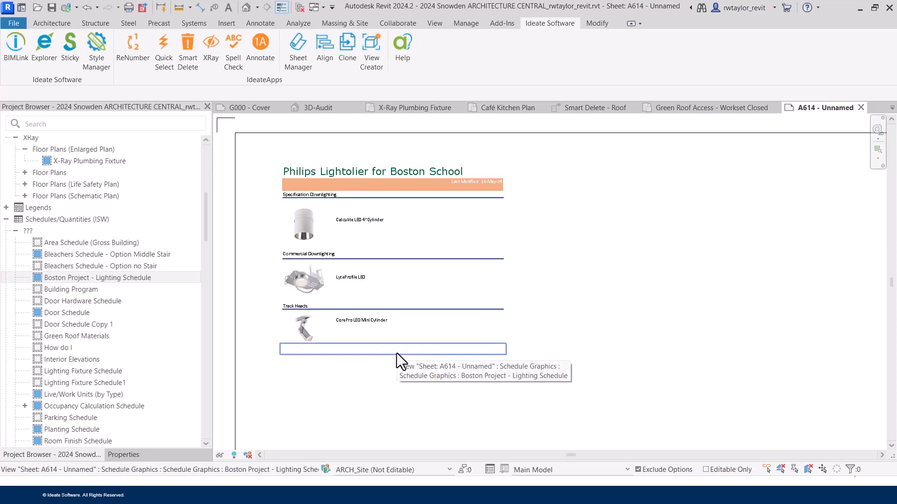
{"action": "scroll", "coordinate": [422, 334], "scroll_direction": "down", "scroll_amount": 2}
{"action": "mouse_move", "coordinate": [422, 335]}
{"action": "middle_mouse_down"}
{"action": "mouse_move", "coordinate": [436, 350]}
{"action": "mouse_move", "coordinate": [404, 335]}
{"action": "middle_mouse_up"}
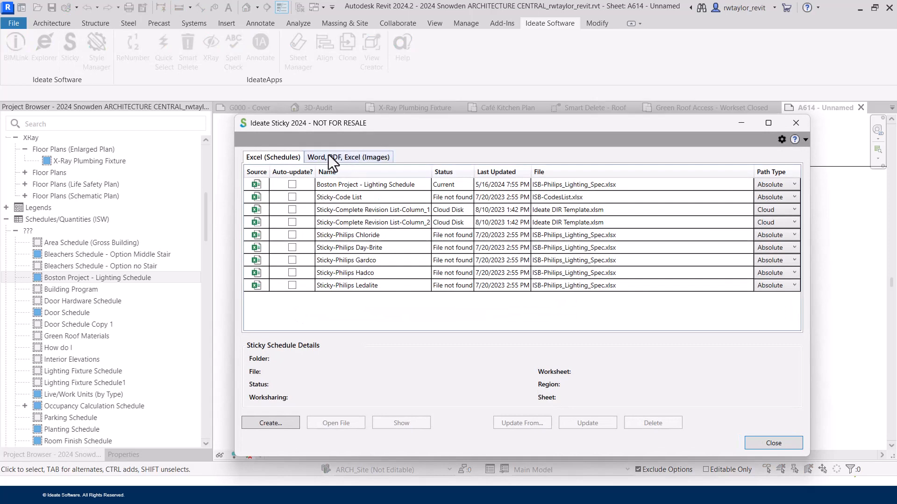
Create a new Sticky image from ISB-M_Vent Detail.pdf under the Word, PDF, Excel (Images) entries.
{"action": "left_click", "coordinate": [327, 156]}
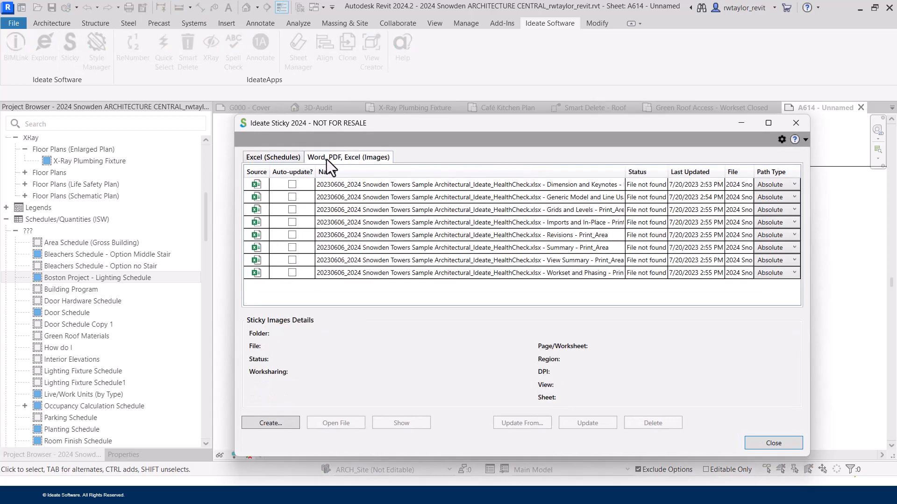
{"action": "left_click", "coordinate": [287, 421]}
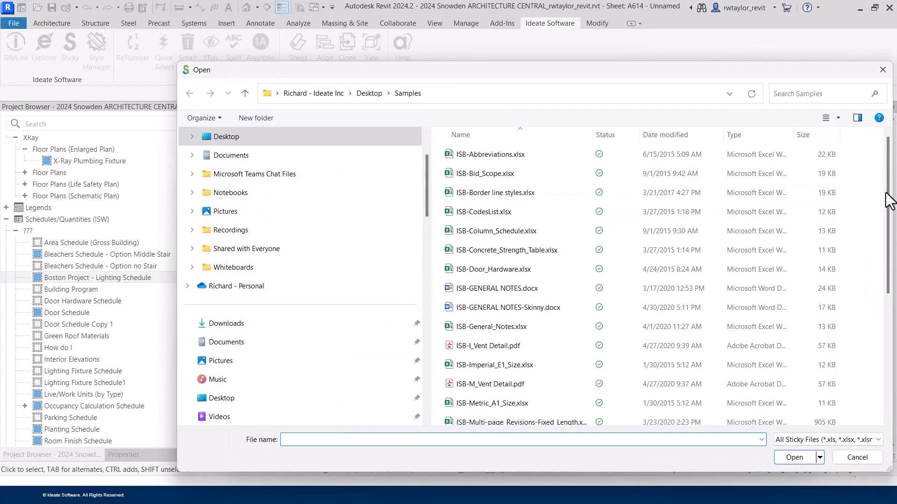
{"action": "left_click_drag", "start_coordinate": [891, 194], "coordinate": [891, 275]}
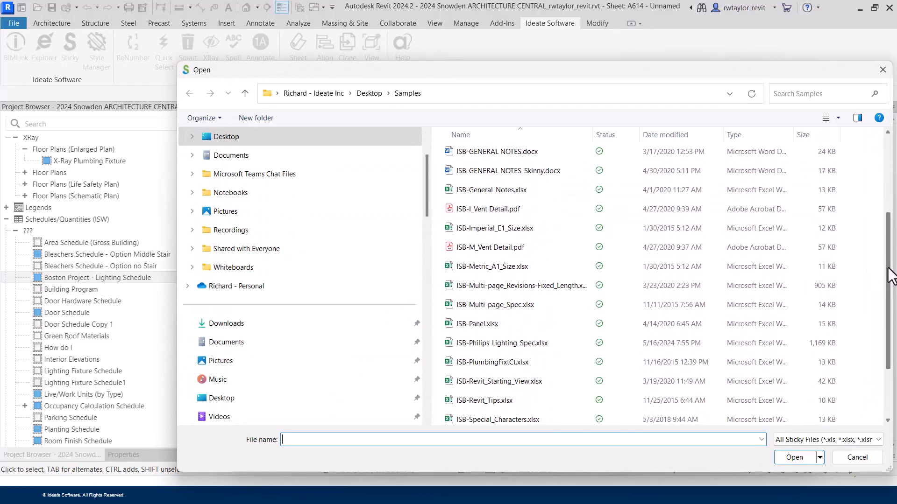
{"action": "left_click", "coordinate": [495, 248]}
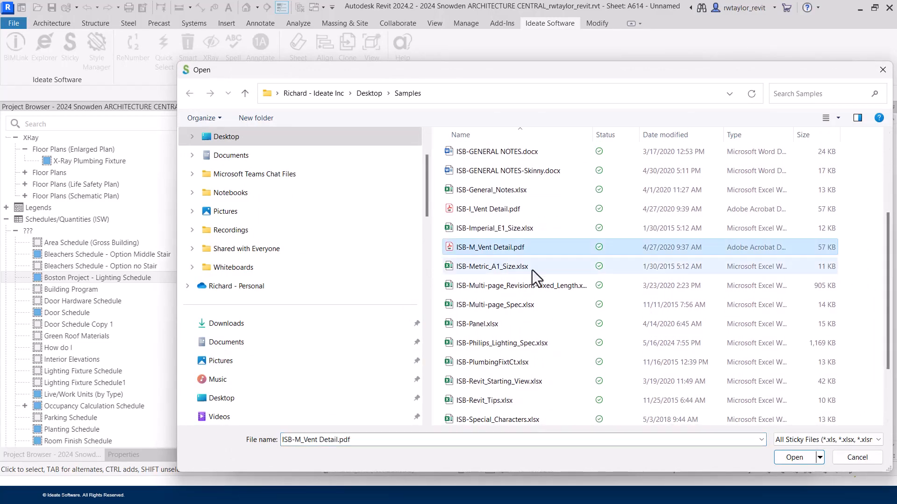
{"action": "left_click", "coordinate": [792, 457]}
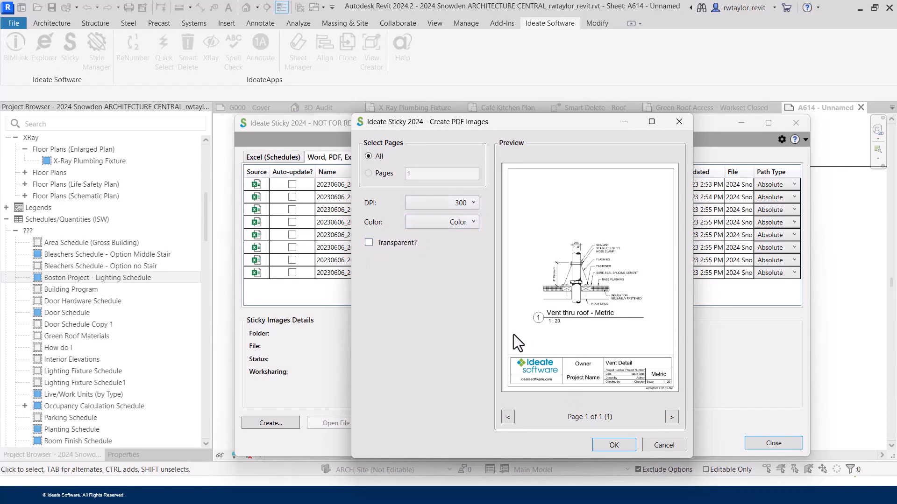
Accept the PDF image settings and place the vent detail image right of the schedule.
{"action": "left_click", "coordinate": [611, 445]}
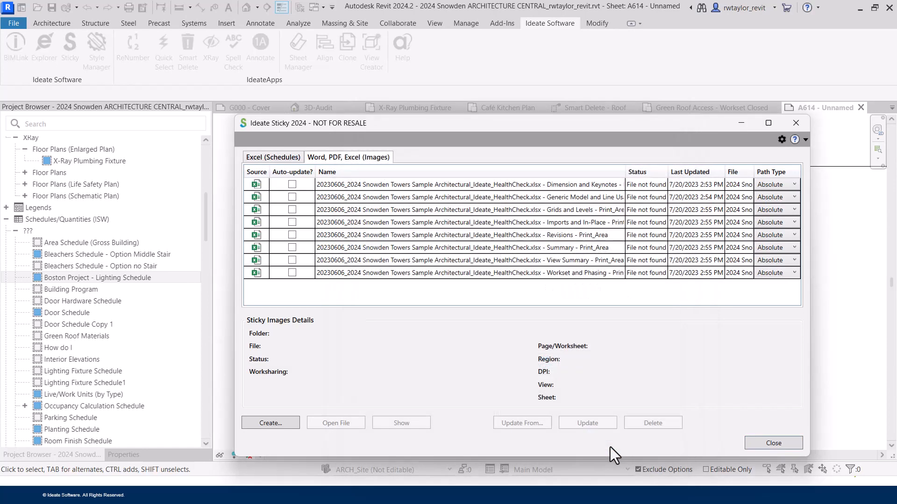
{"action": "left_click", "coordinate": [761, 443]}
{"action": "left_click_drag", "start_coordinate": [635, 136], "coordinate": [475, 433]}
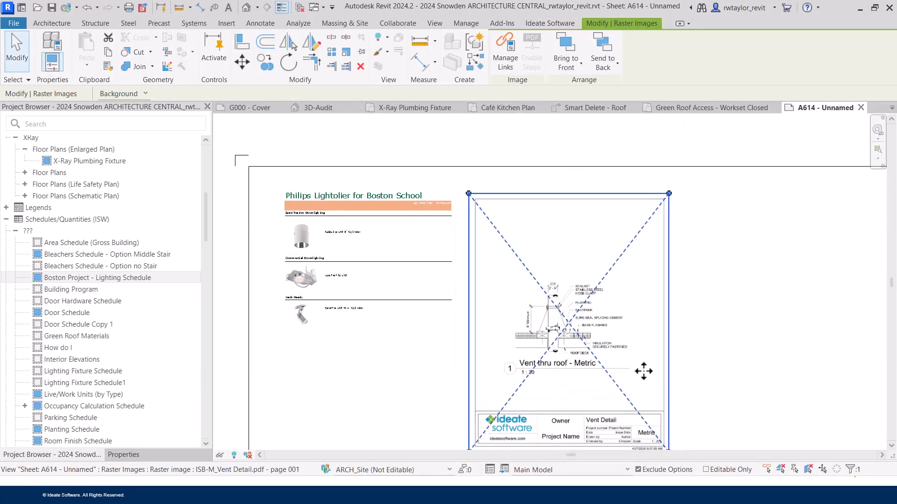
{"action": "left_click", "coordinate": [717, 358]}
Zoom the sheet to fit so all of A614 is visible.
{"action": "scroll", "coordinate": [717, 358], "scroll_direction": "down", "scroll_amount": 1}
{"action": "middle_click_drag", "start_coordinate": [717, 358], "coordinate": [606, 313]}
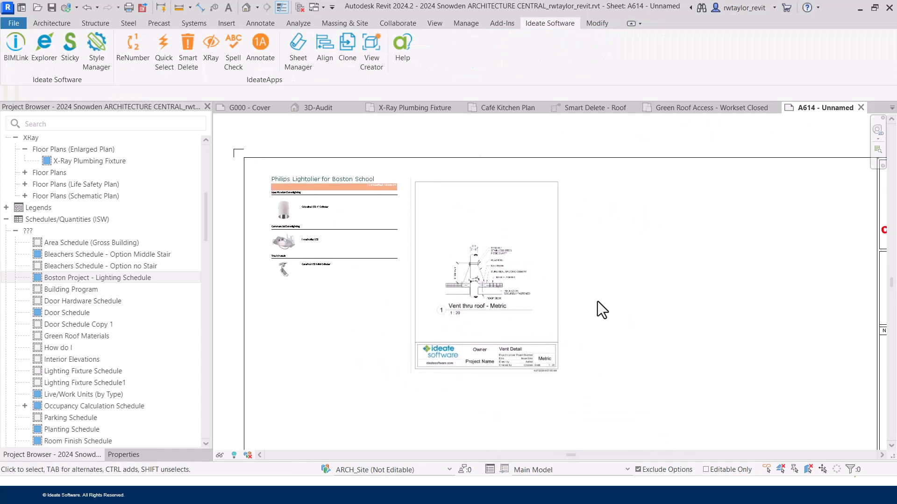
{"action": "right_click", "coordinate": [597, 301]}
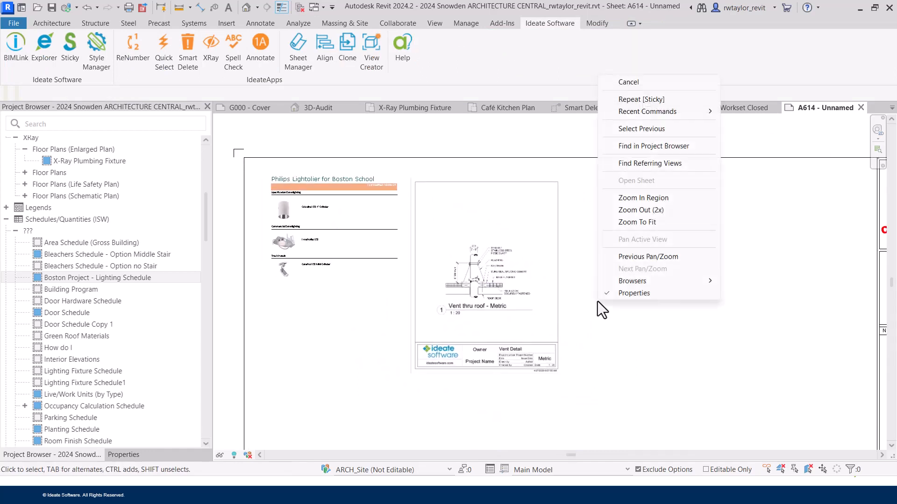
{"action": "left_click", "coordinate": [647, 223]}
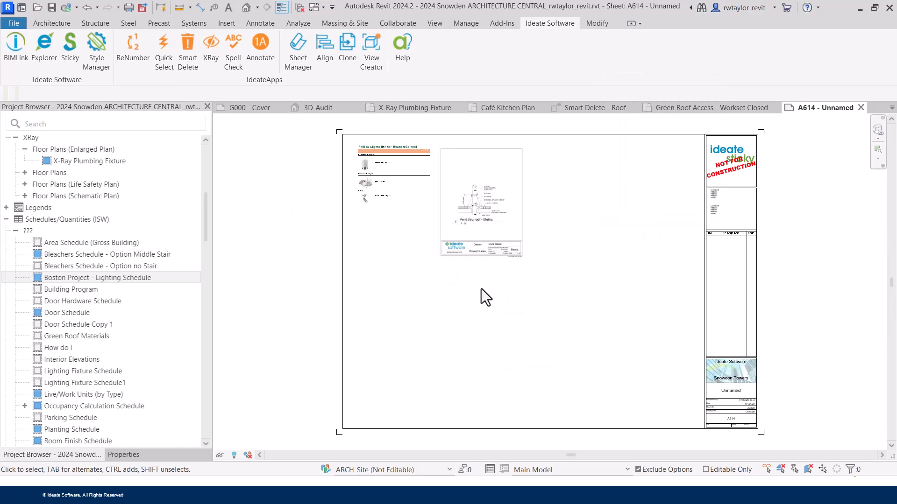
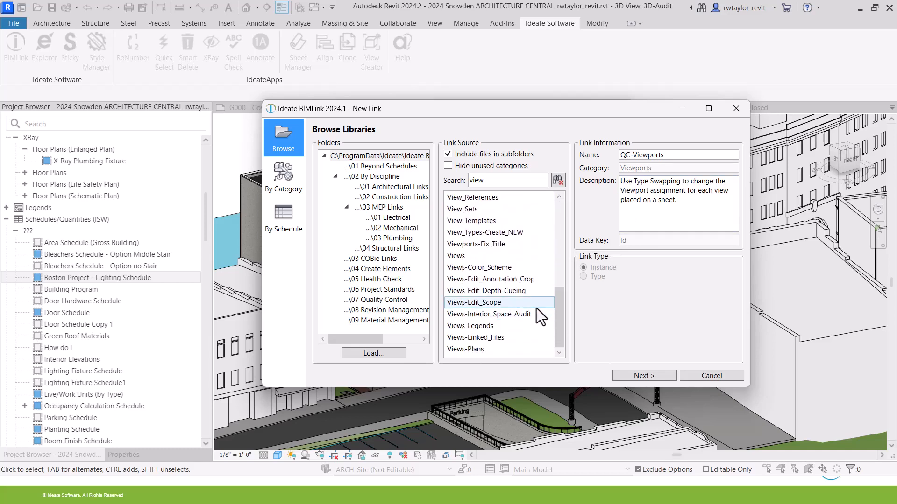
Load the Views link from the BIMLink library and enlarge the link editor.
{"action": "left_click", "coordinate": [471, 257]}
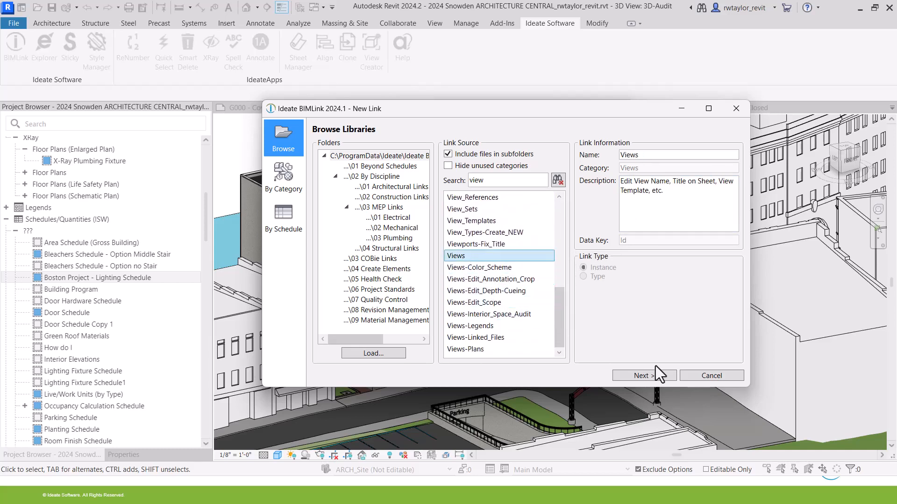
{"action": "left_click", "coordinate": [641, 377]}
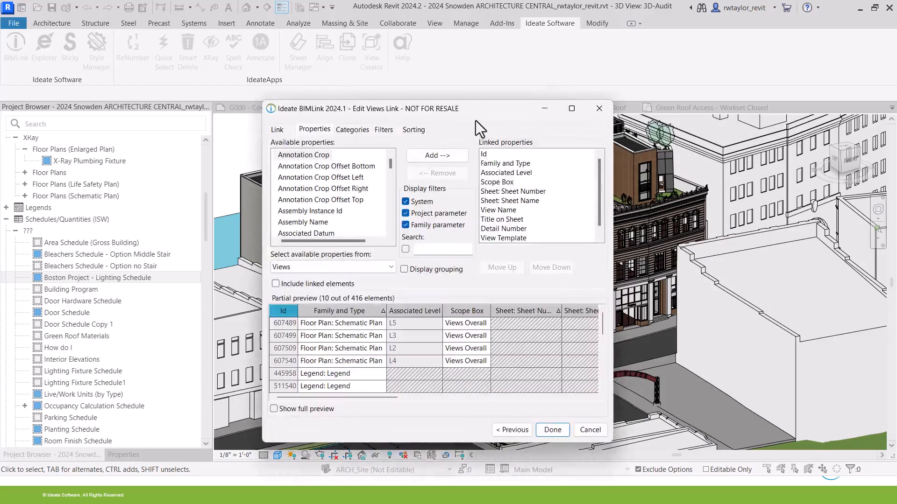
{"action": "left_click_drag", "start_coordinate": [472, 111], "coordinate": [507, 66]}
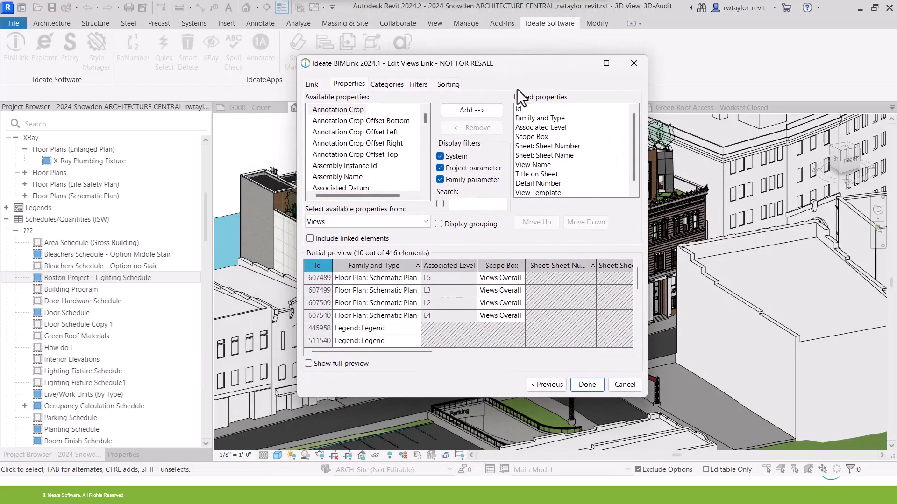
{"action": "left_click_drag", "start_coordinate": [648, 402], "coordinate": [773, 444]}
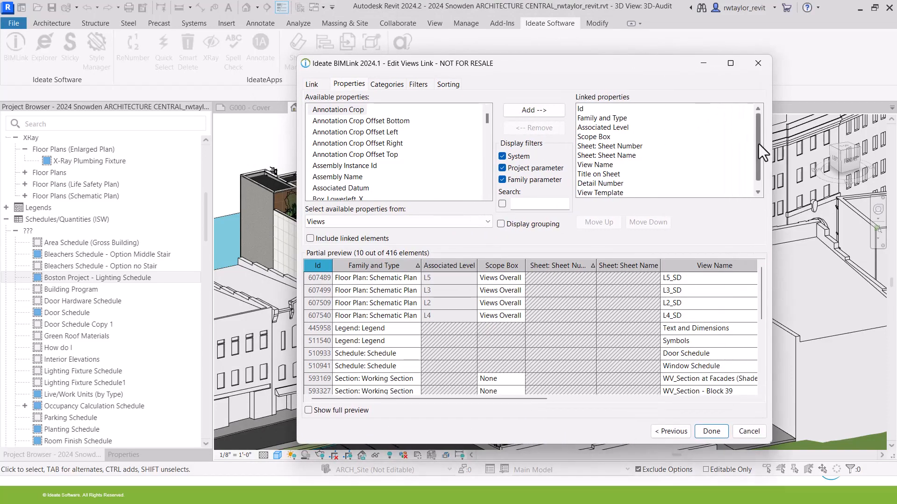
{"action": "scroll", "coordinate": [759, 144], "scroll_direction": "down", "scroll_amount": 1}
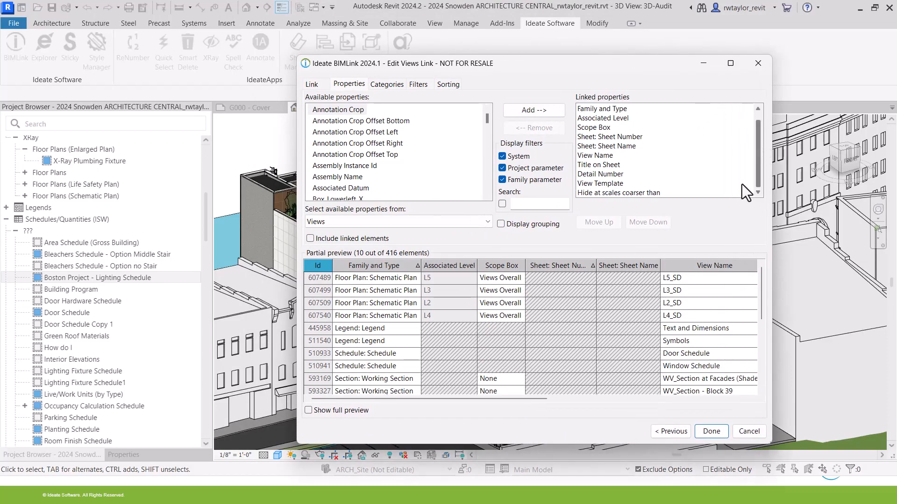
Remove Hide at scales coarser than and Scope Box from the linked properties.
{"action": "left_click", "coordinate": [603, 195]}
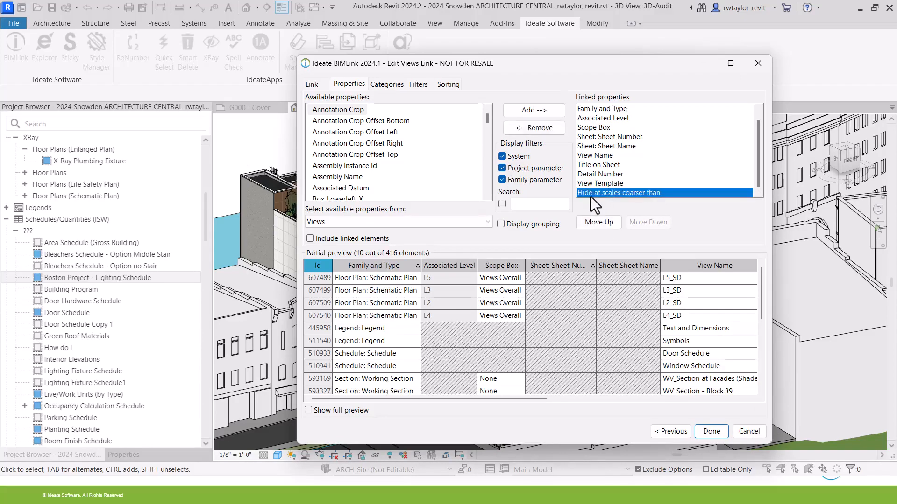
{"action": "left_click", "coordinate": [553, 130]}
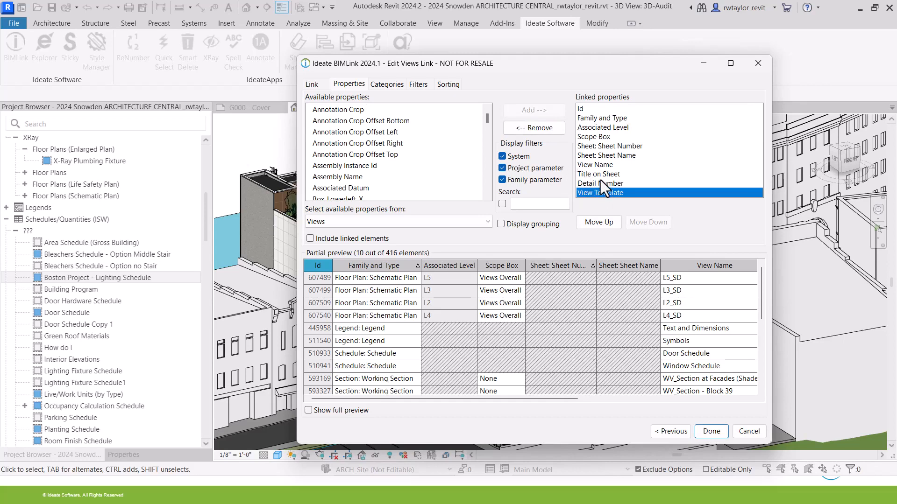
{"action": "left_click", "coordinate": [586, 137]}
{"action": "left_click", "coordinate": [548, 128]}
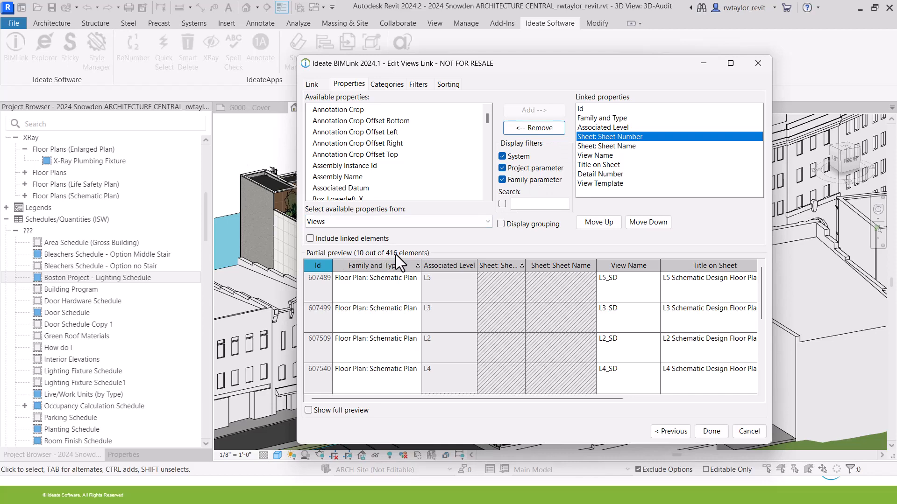
{"action": "left_click", "coordinate": [419, 85]}
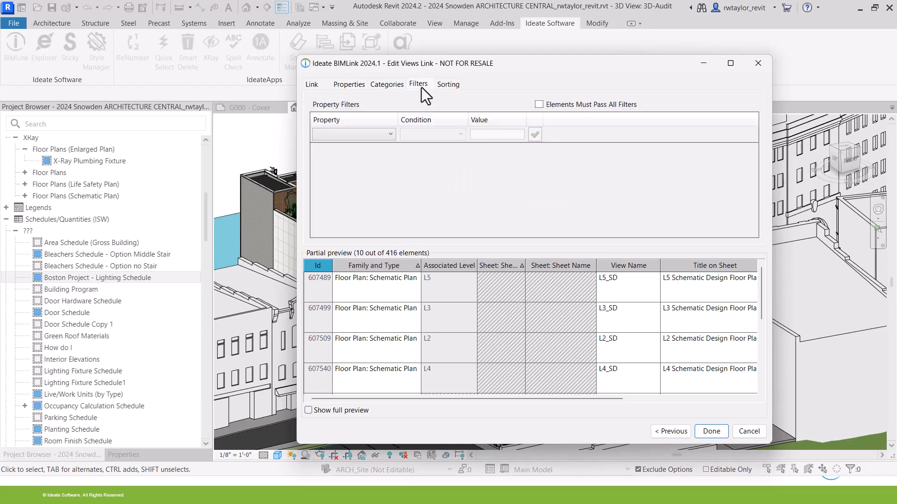
Add a filter where Family and Type contains 'plan'.
{"action": "left_click", "coordinate": [385, 139]}
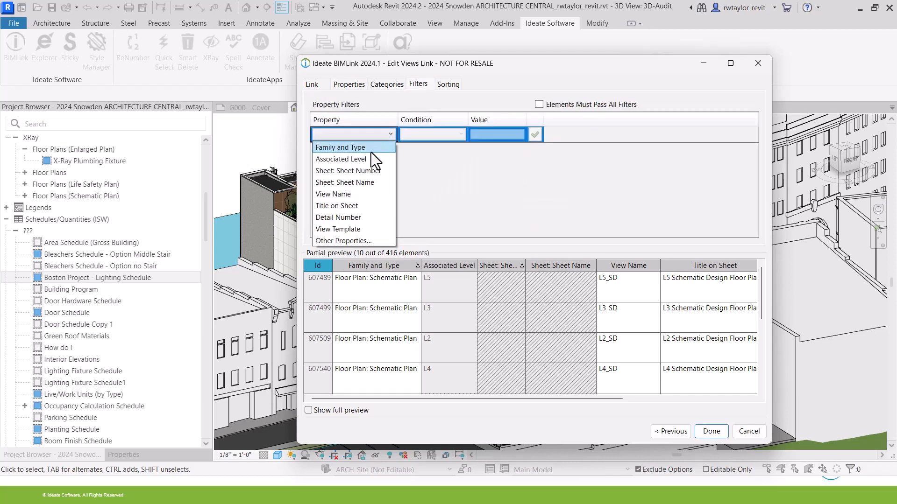
{"action": "left_click", "coordinate": [371, 149]}
{"action": "left_click", "coordinate": [432, 135]}
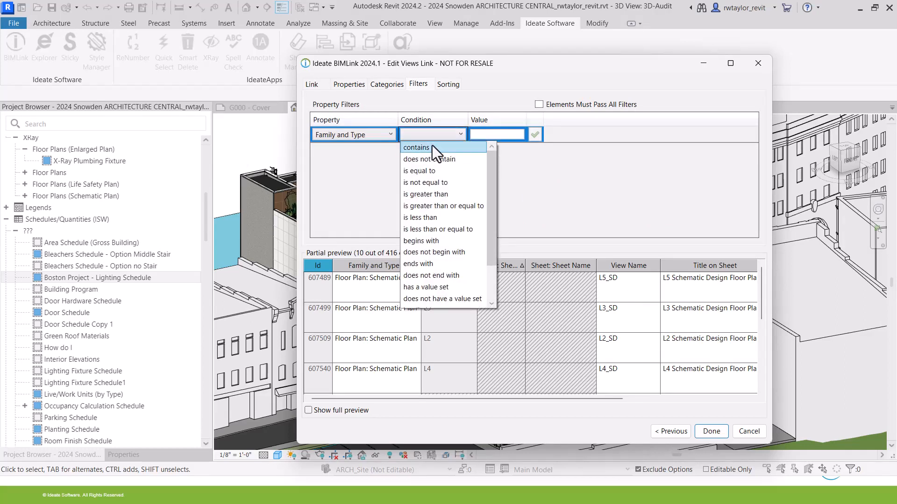
{"action": "left_click", "coordinate": [433, 147]}
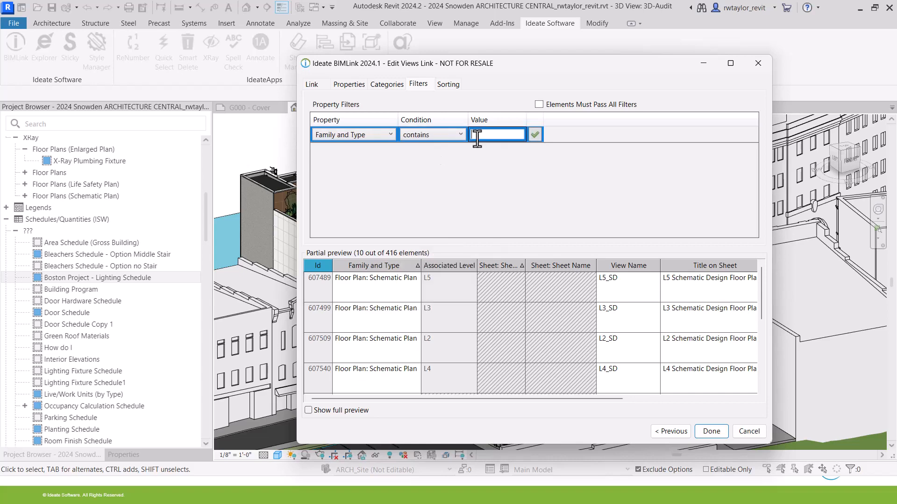
{"action": "type", "text": "plan"}
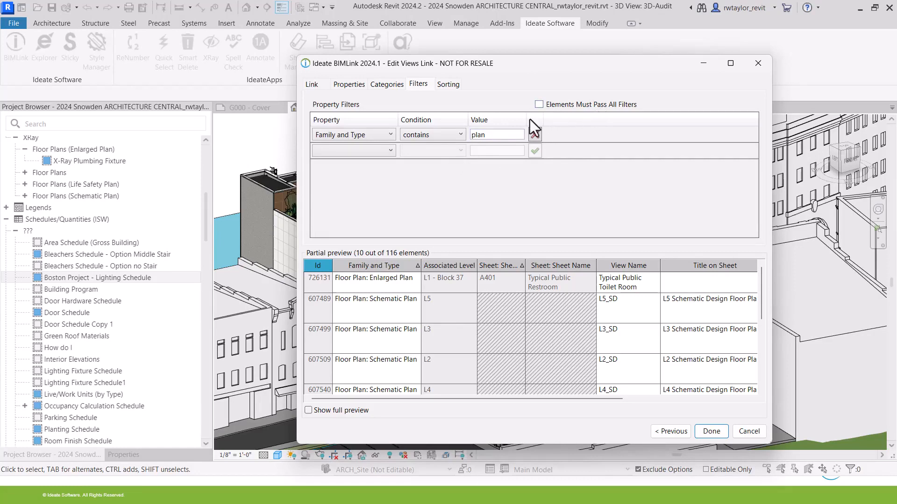
Check the Link summary showing 116 of 416 elements to export.
{"action": "left_click", "coordinate": [348, 85]}
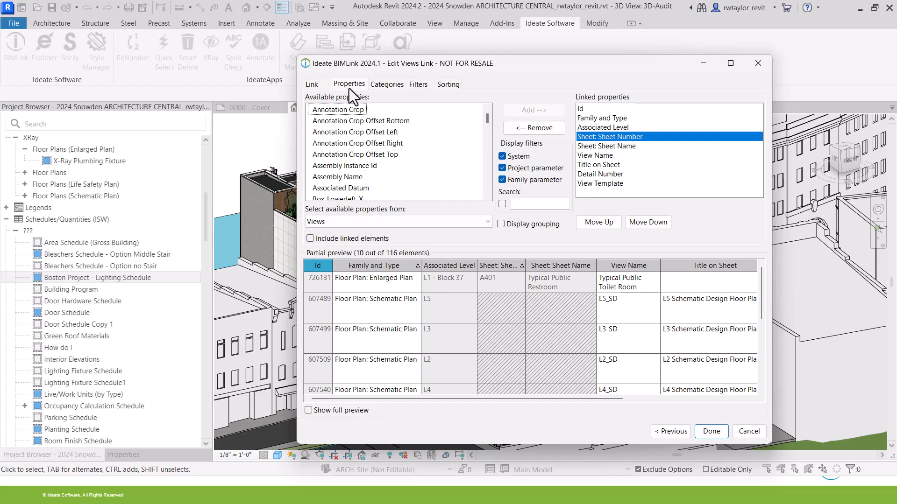
{"action": "left_click_drag", "start_coordinate": [437, 75], "coordinate": [325, 60]}
{"action": "left_click", "coordinate": [200, 69]}
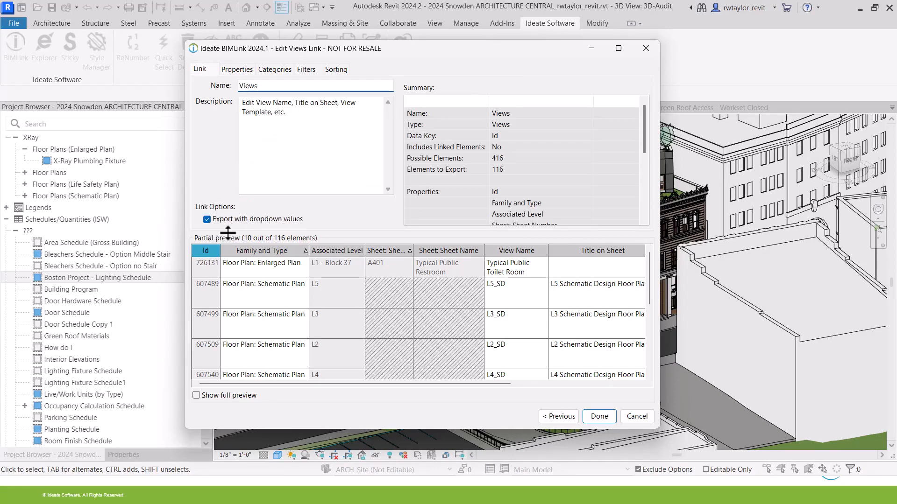
Export the Views link as Views.xlsx, overwriting the Views worksheet, and open the file.
{"action": "left_click", "coordinate": [236, 70]}
{"action": "left_click", "coordinate": [600, 417]}
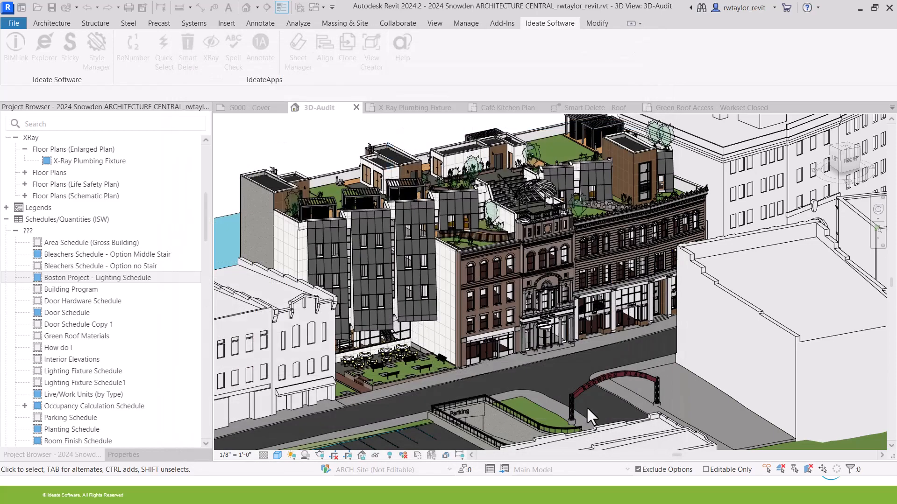
{"action": "left_click", "coordinate": [584, 240]}
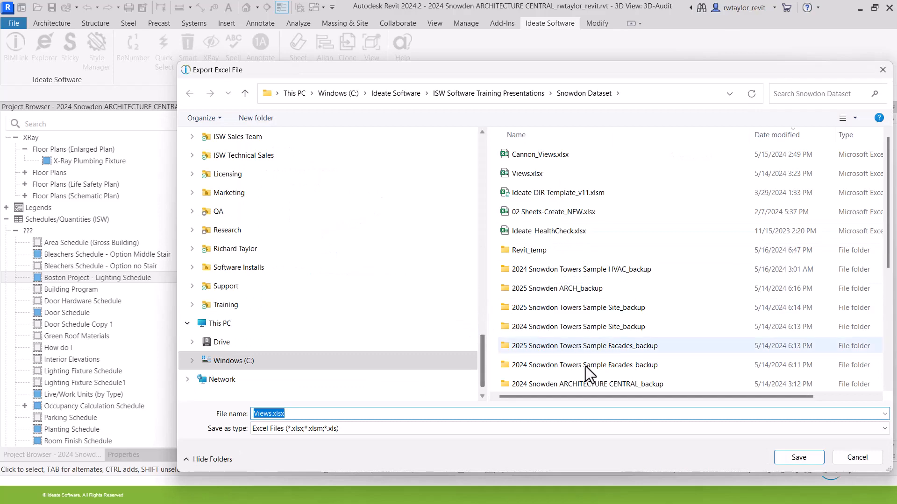
{"action": "left_click", "coordinate": [798, 459]}
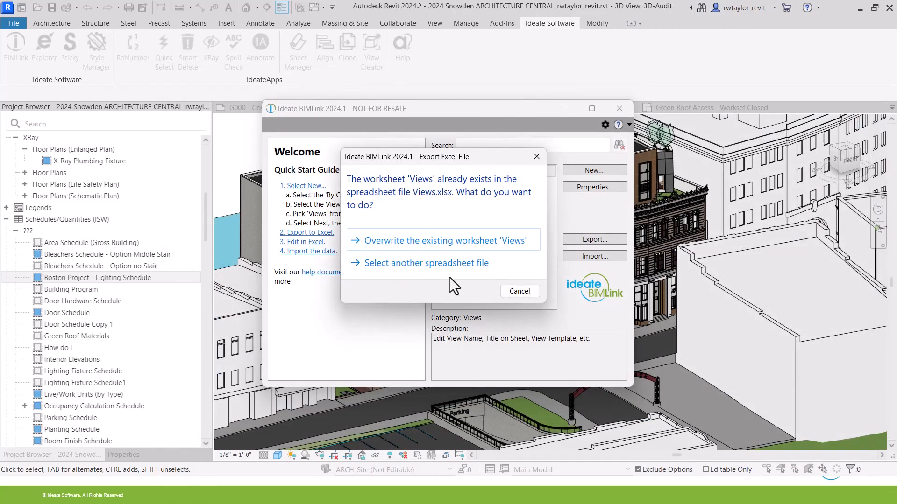
{"action": "left_click", "coordinate": [421, 241]}
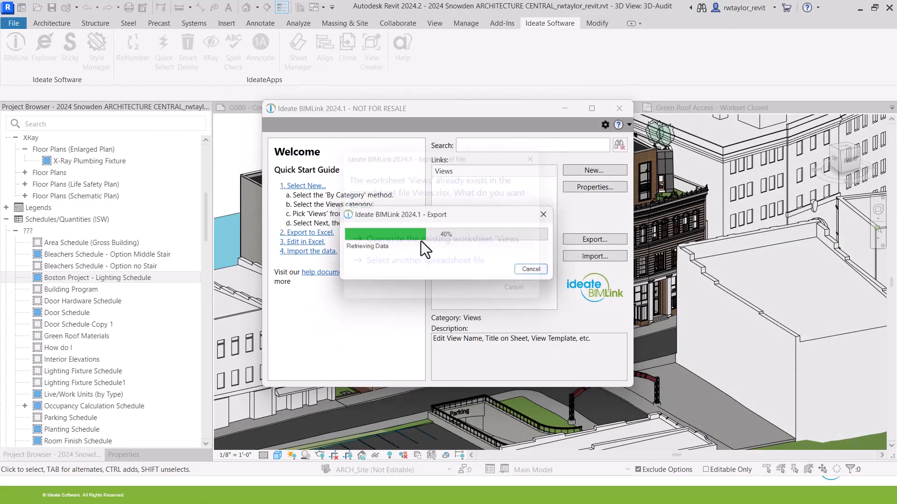
{"action": "left_click", "coordinate": [495, 271]}
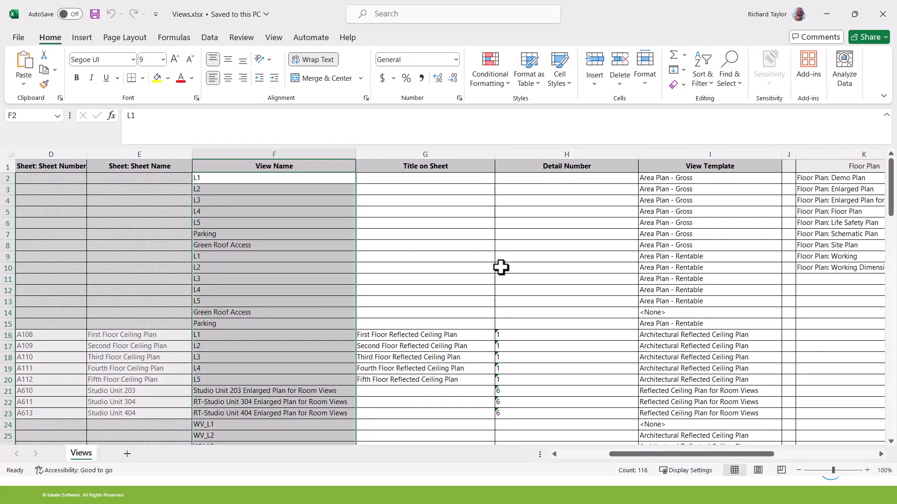
Set the Green Roof Access view template in row 14 to Structural Framing Plan.
{"action": "left_click_drag", "start_coordinate": [622, 455], "coordinate": [525, 455]}
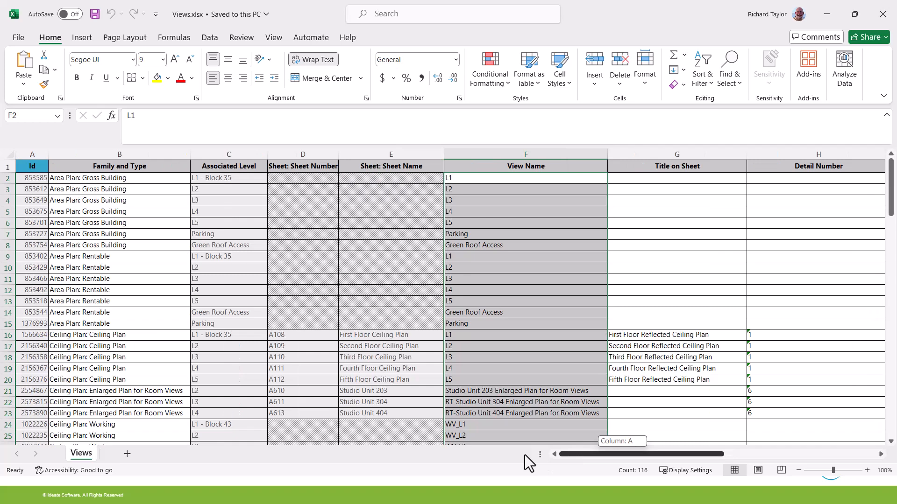
{"action": "left_click_drag", "start_coordinate": [525, 454], "coordinate": [668, 453]}
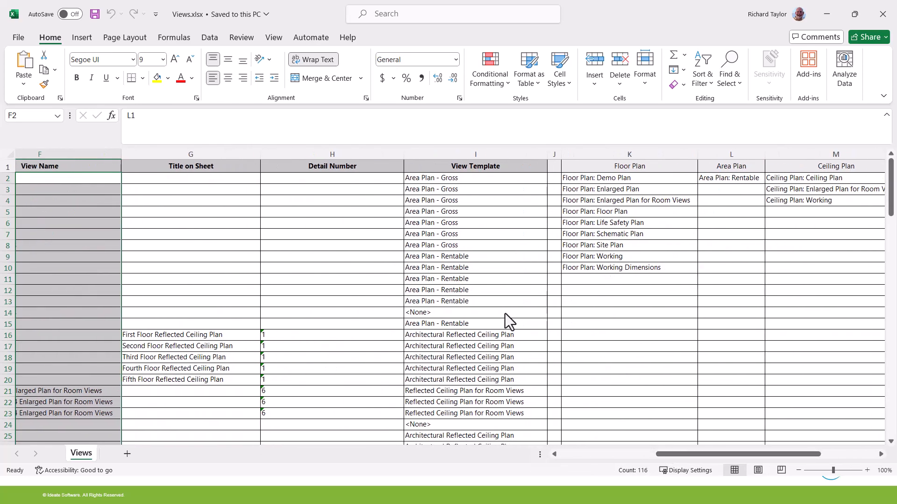
{"action": "left_click", "coordinate": [535, 313]}
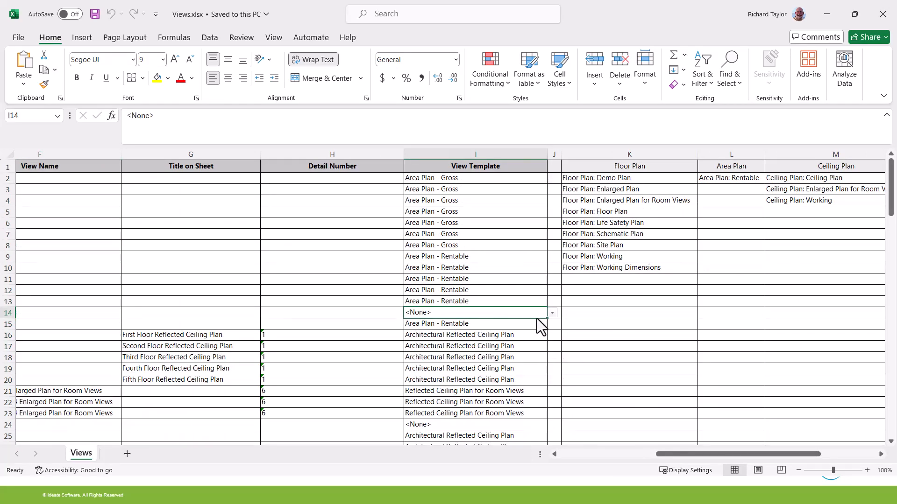
{"action": "left_click", "coordinate": [552, 313]}
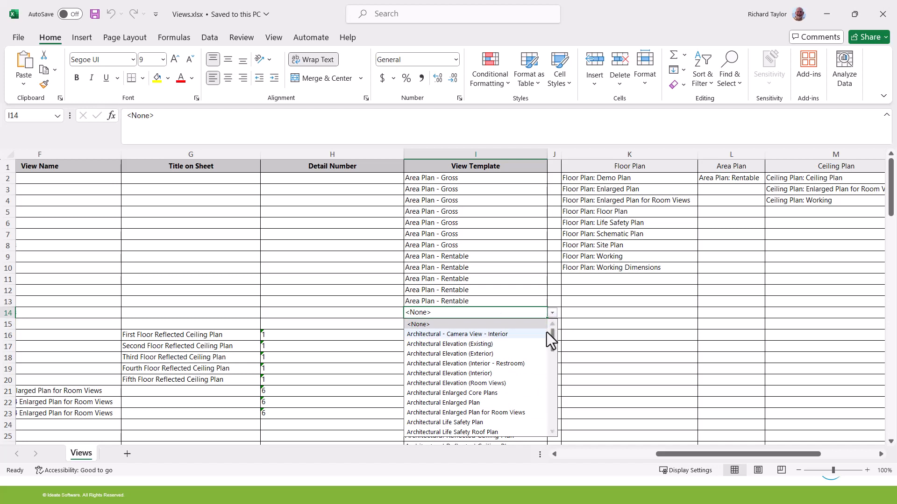
{"action": "left_click_drag", "start_coordinate": [553, 337], "coordinate": [554, 394]}
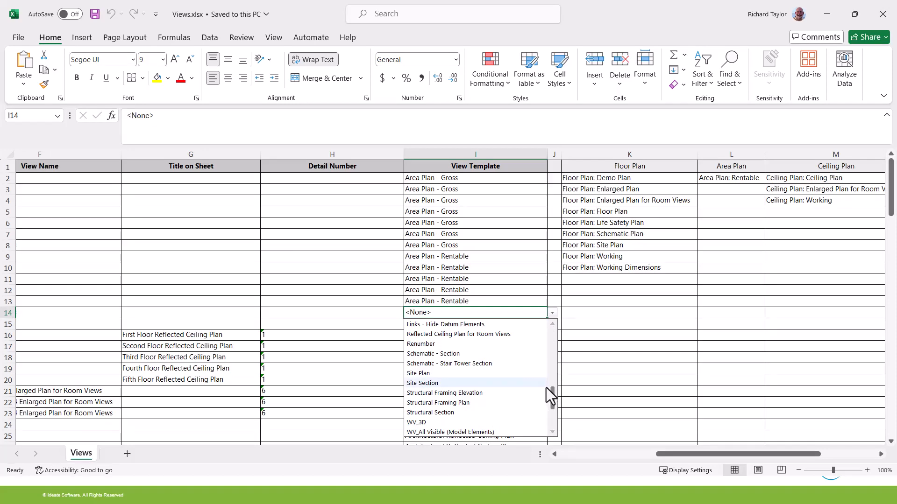
{"action": "left_click", "coordinate": [478, 402]}
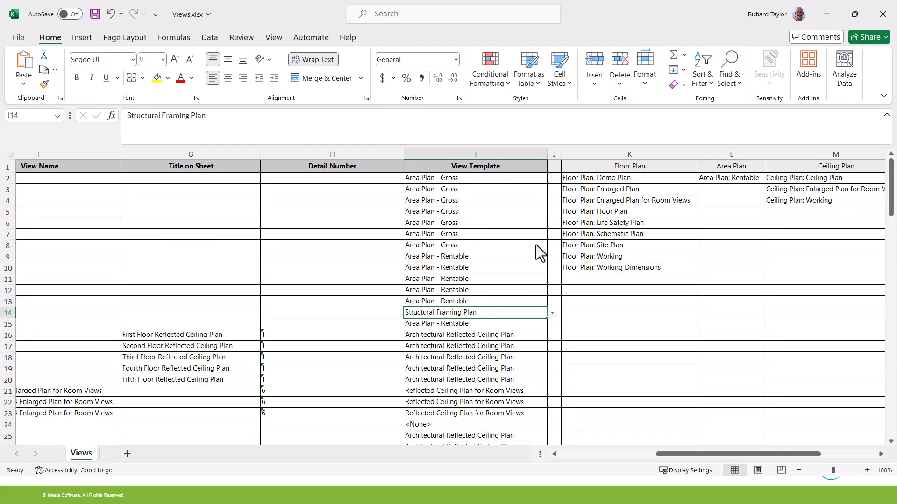
Hide the value-list columns K through O.
{"action": "left_click_drag", "start_coordinate": [608, 152], "coordinate": [823, 153]}
{"action": "right_click", "coordinate": [823, 154]}
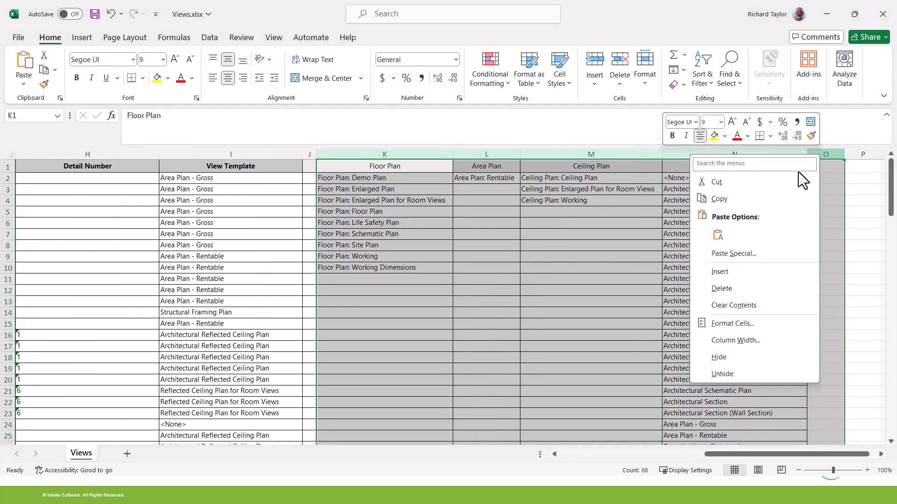
{"action": "left_click", "coordinate": [722, 357]}
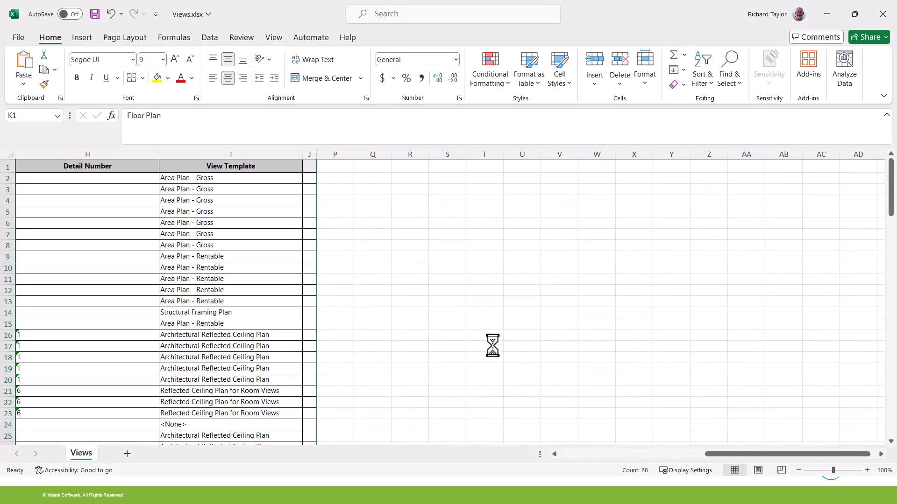
{"action": "left_click_drag", "start_coordinate": [720, 456], "coordinate": [657, 460]}
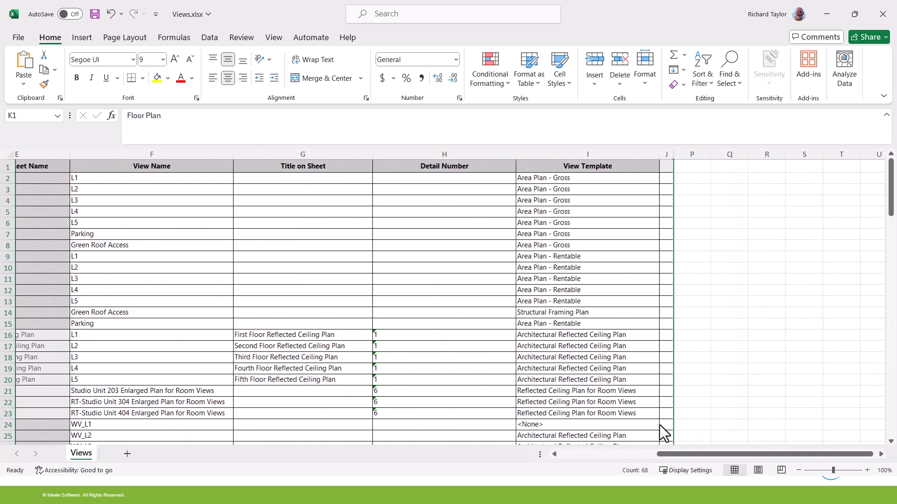
Enter ="RWT-"&F2 in cell Q2 and widen column Q to fit the names.
{"action": "left_click", "coordinate": [729, 180]}
{"action": "left_click", "coordinate": [192, 124]}
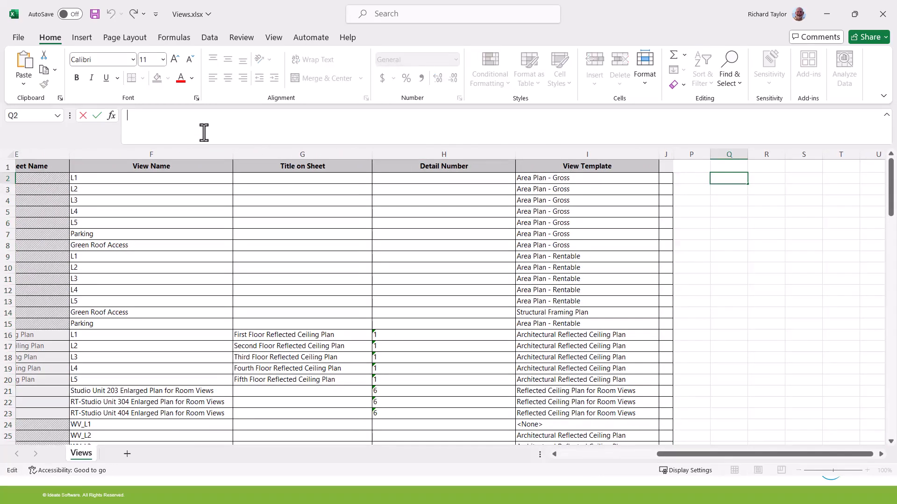
{"action": "type", "text": "="}
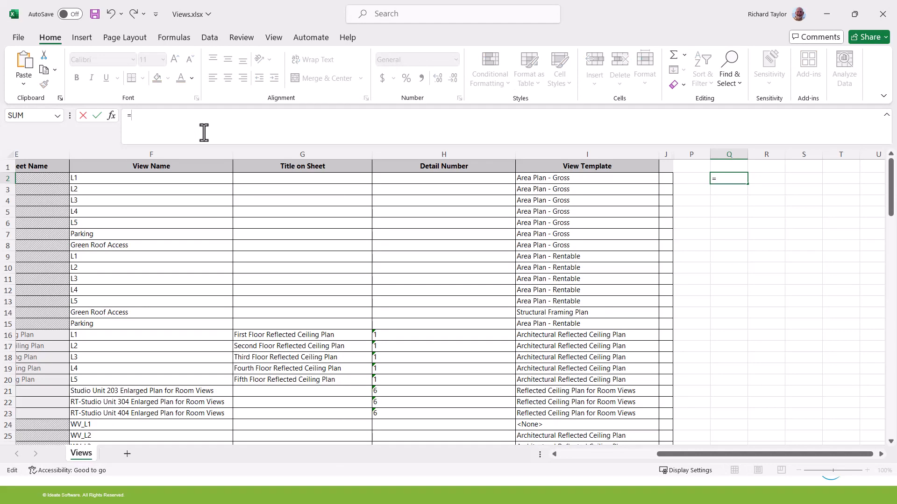
{"action": "type", "text": "\"RWT"}
{"action": "type", "text": "%"}
{"action": "key", "text": "BackSpace"}
{"action": "type", "text": "&f2"}
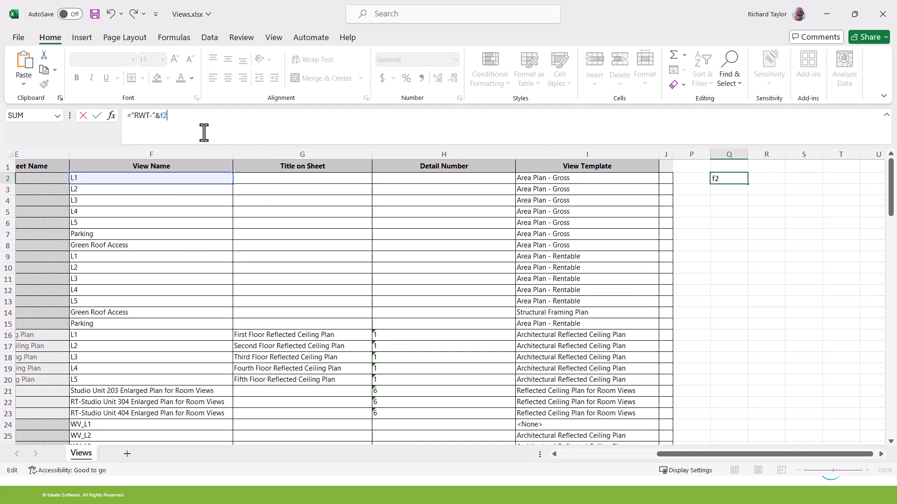
{"action": "key", "text": "Return"}
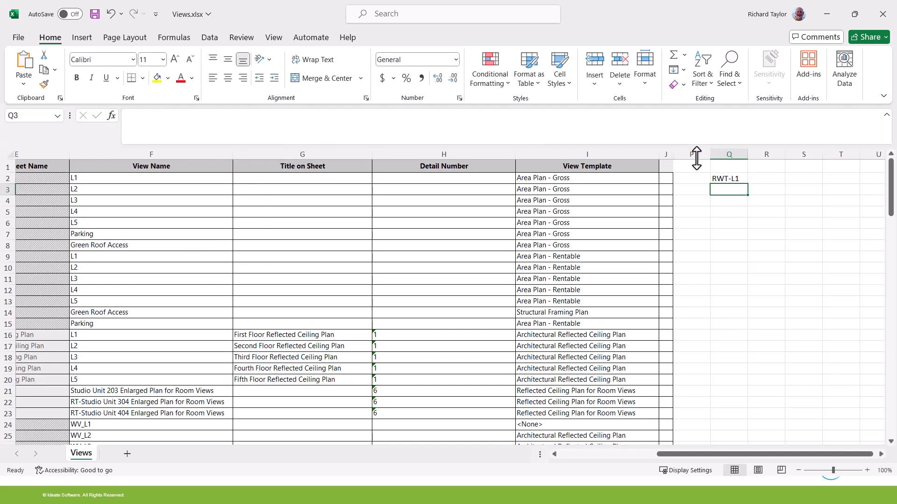
{"action": "left_click", "coordinate": [725, 179]}
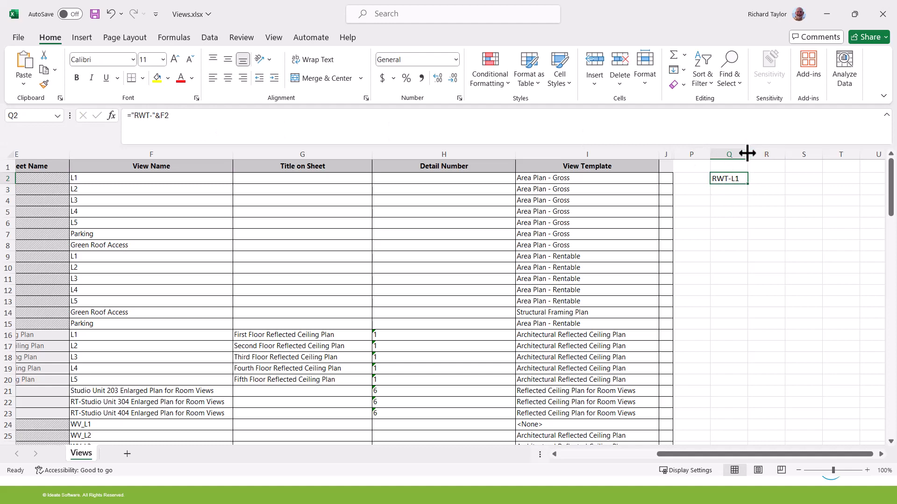
{"action": "left_click_drag", "start_coordinate": [747, 154], "coordinate": [760, 406]}
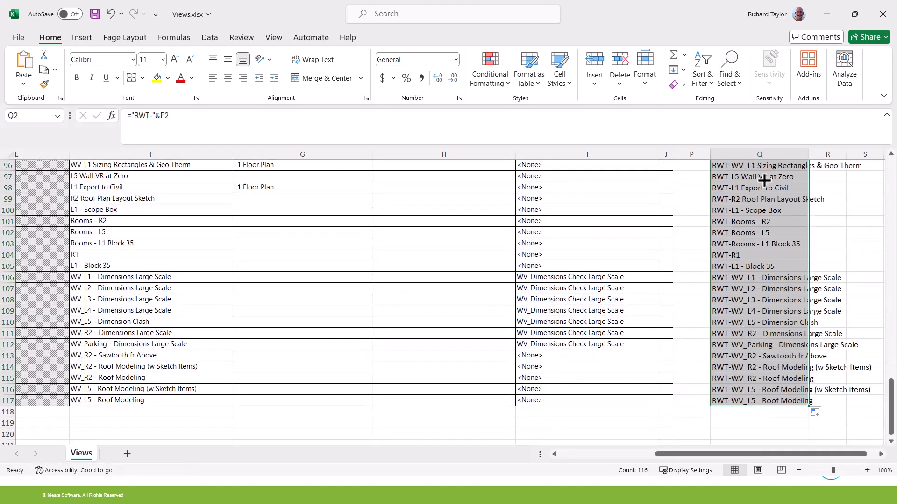
Copy the RWT- prefixed names from column Q.
{"action": "right_click", "coordinate": [741, 227]}
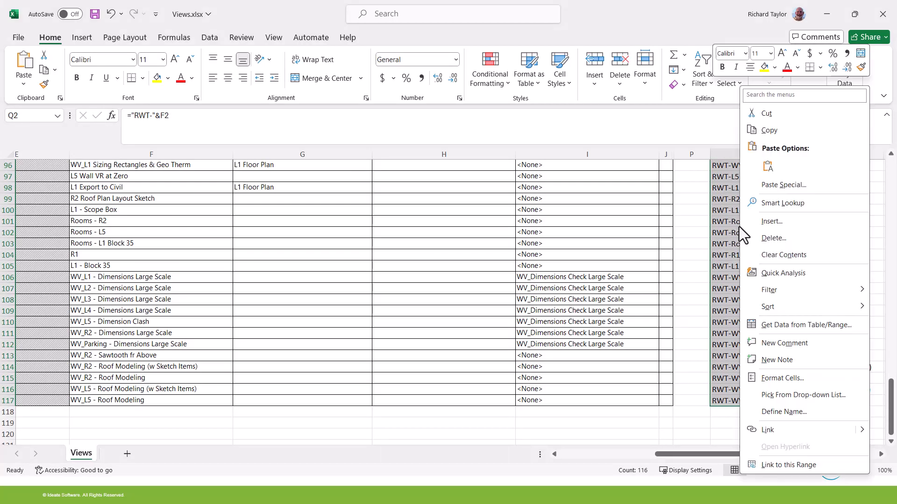
{"action": "left_click", "coordinate": [775, 131]}
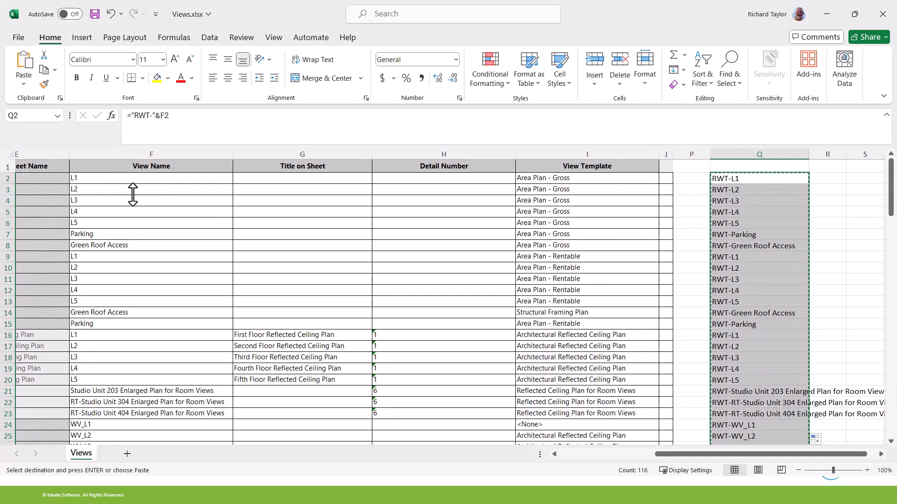
{"action": "left_click", "coordinate": [98, 180]}
{"action": "right_click_drag", "start_coordinate": [98, 180], "coordinate": [100, 190]}
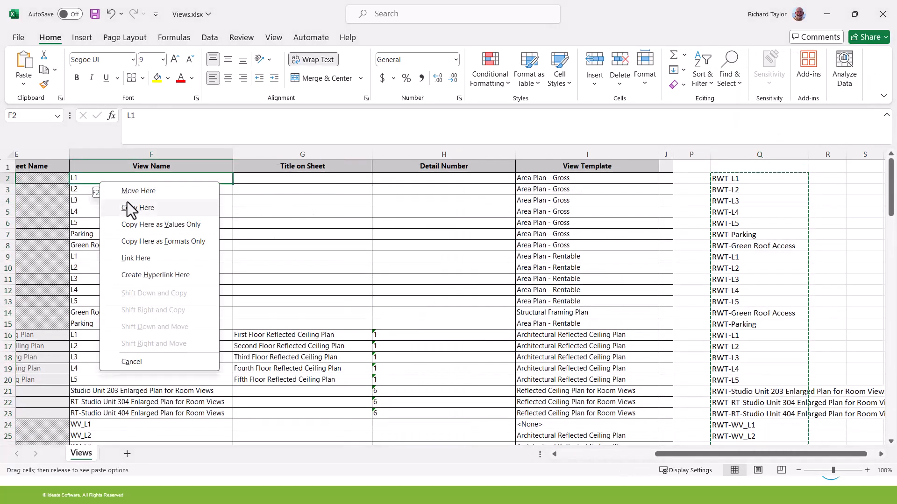
{"action": "key", "text": "Escape"}
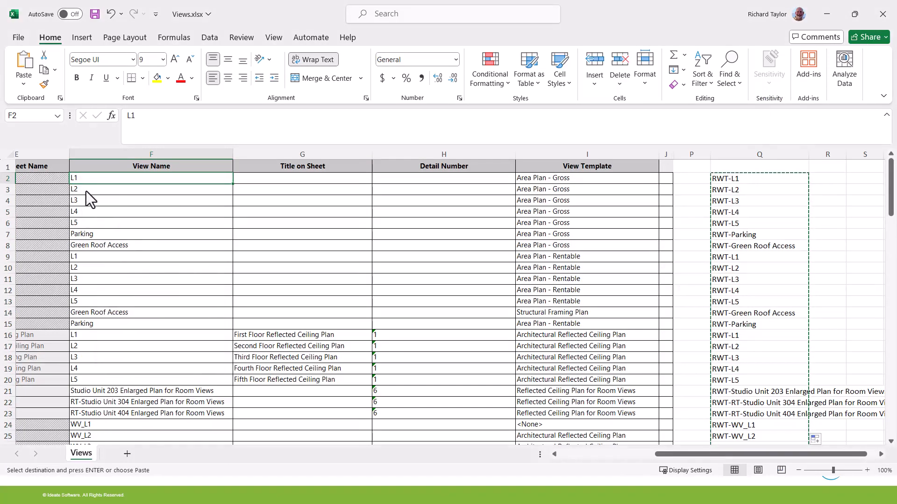
Paste them as values at F2, then save Views.xlsx and close Excel.
{"action": "right_click", "coordinate": [88, 180]}
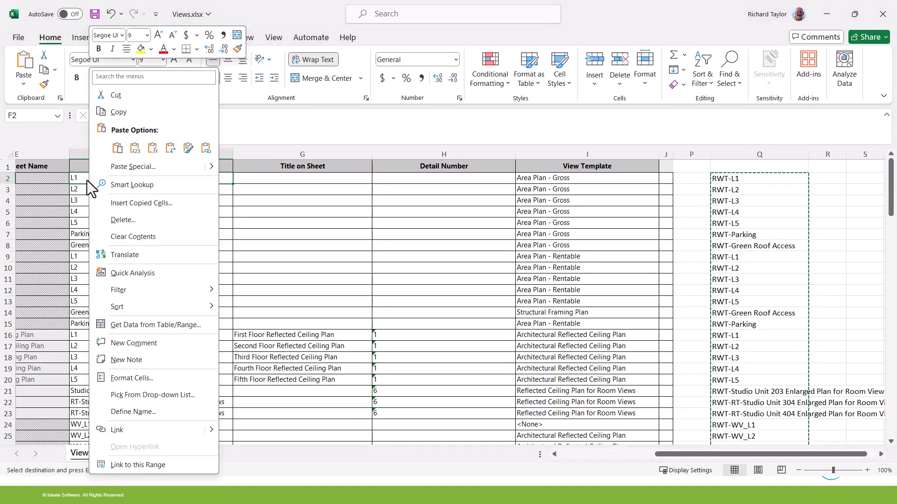
{"action": "left_click", "coordinate": [129, 151]}
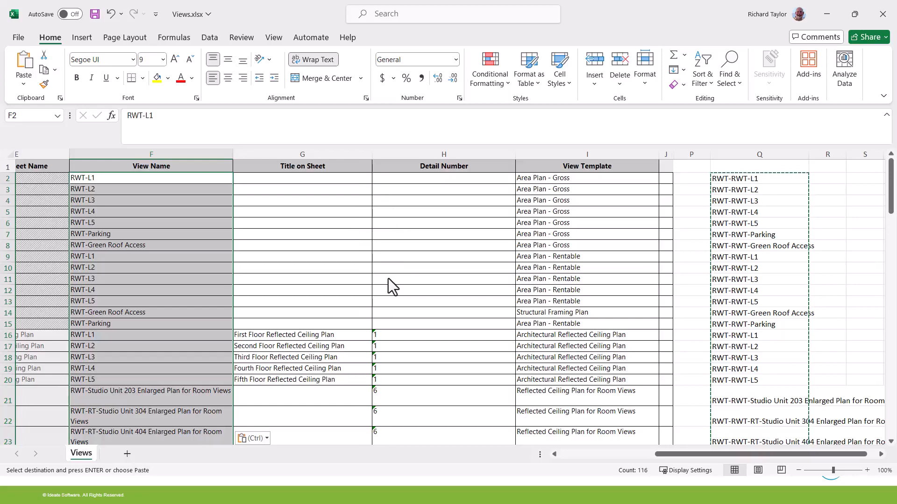
{"action": "left_click", "coordinate": [94, 15]}
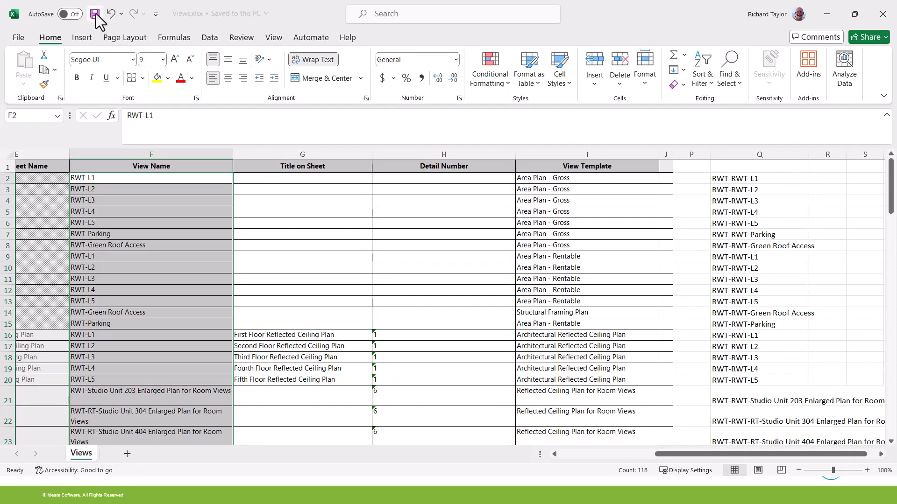
{"action": "left_click", "coordinate": [882, 14]}
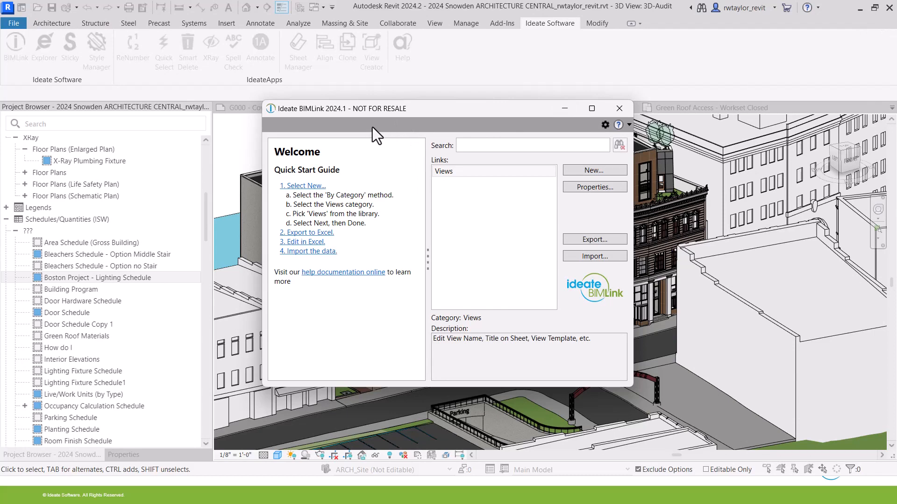
Close BIMLink, collapse Annotate, expand SheetManager in the Project Browser, and reopen BIMLink.
{"action": "left_click", "coordinate": [620, 109]}
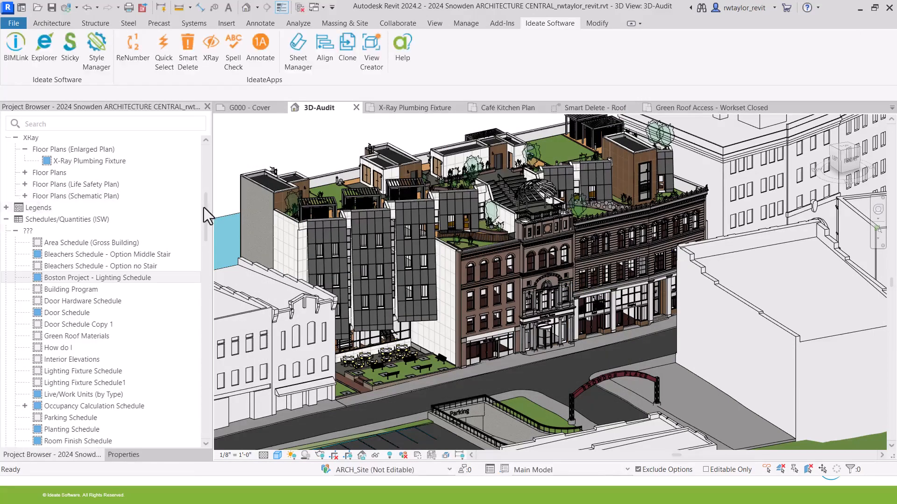
{"action": "left_click_drag", "start_coordinate": [204, 207], "coordinate": [203, 140]}
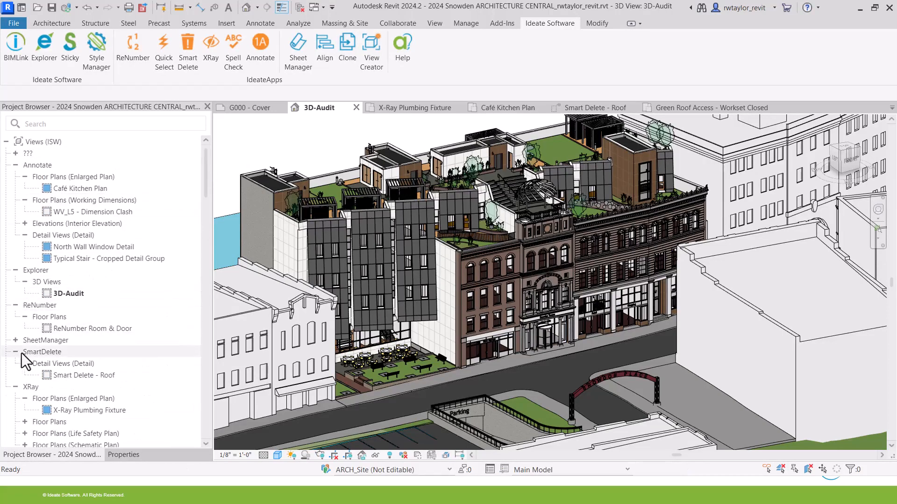
{"action": "left_click", "coordinate": [14, 166]}
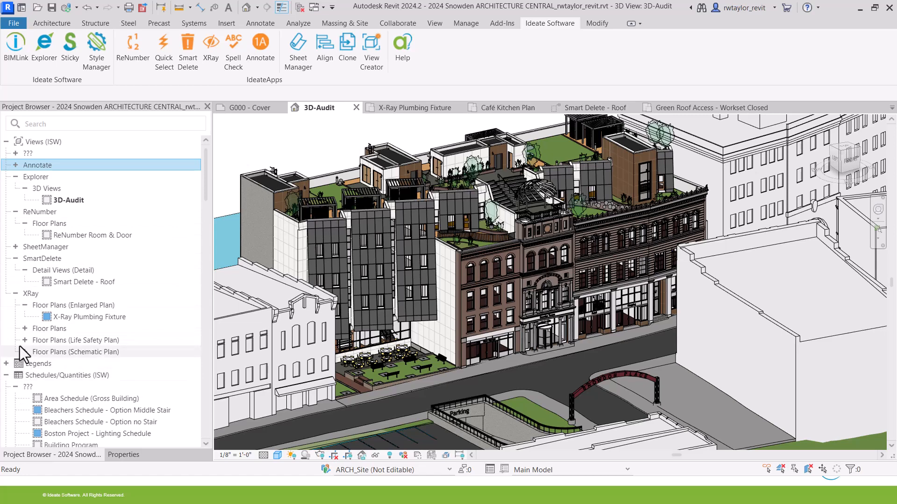
{"action": "left_click", "coordinate": [16, 247]}
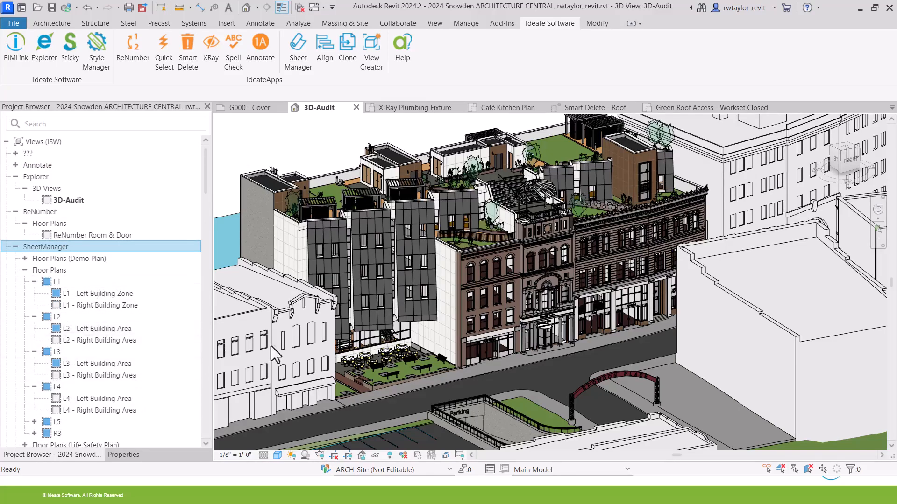
{"action": "left_click", "coordinate": [23, 63]}
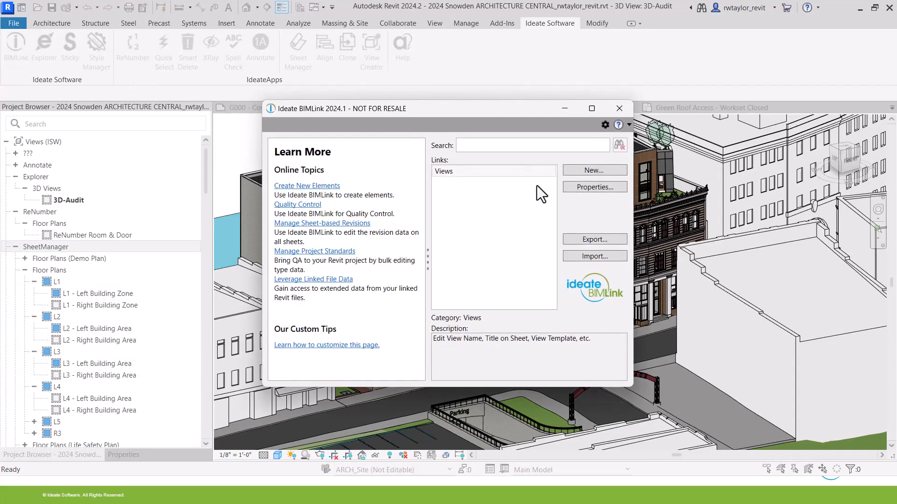
{"action": "left_click", "coordinate": [585, 257]}
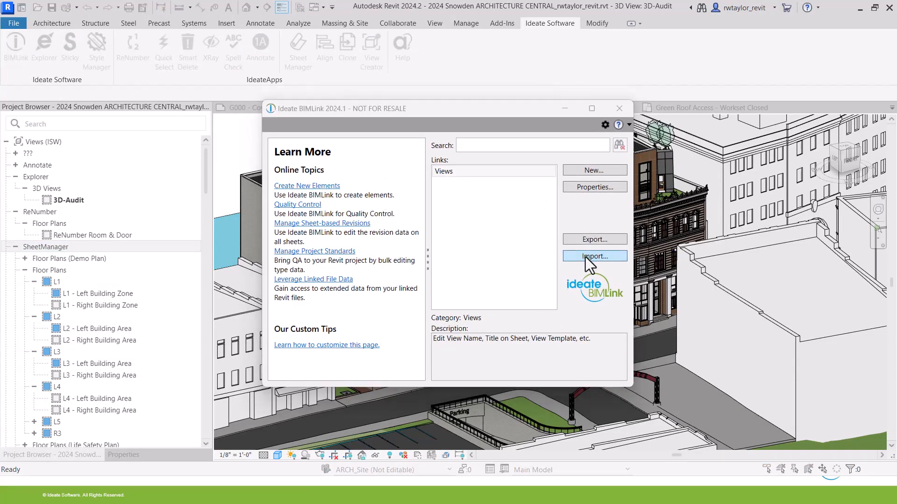
Import Views.xlsx, review the preview and import issues, and apply the RWT- renames.
{"action": "left_click", "coordinate": [466, 156]}
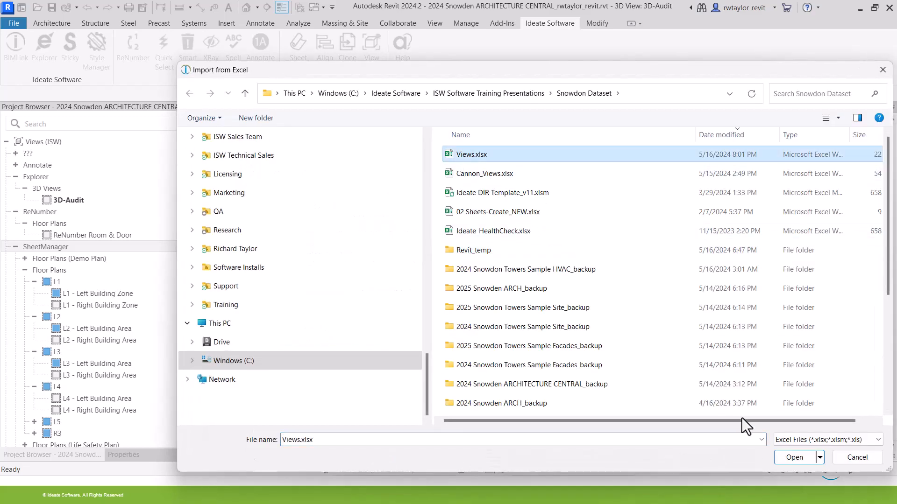
{"action": "left_click", "coordinate": [794, 458]}
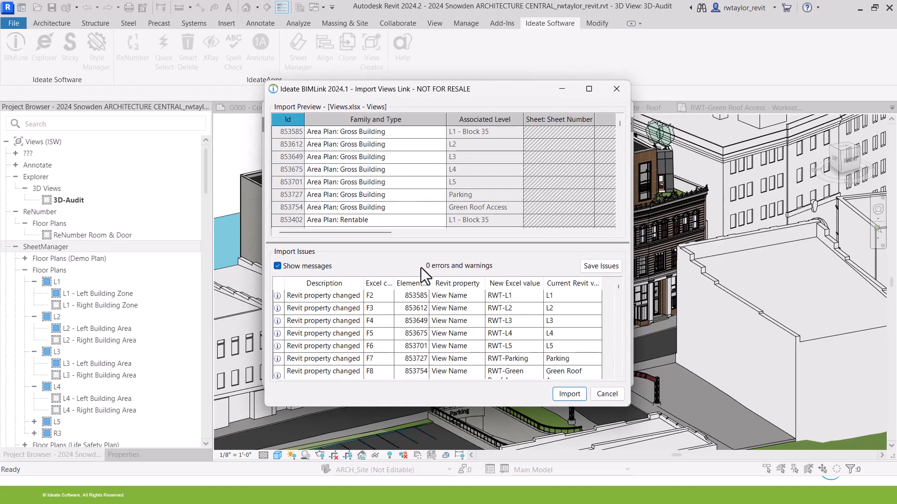
{"action": "left_click_drag", "start_coordinate": [385, 233], "coordinate": [493, 242]}
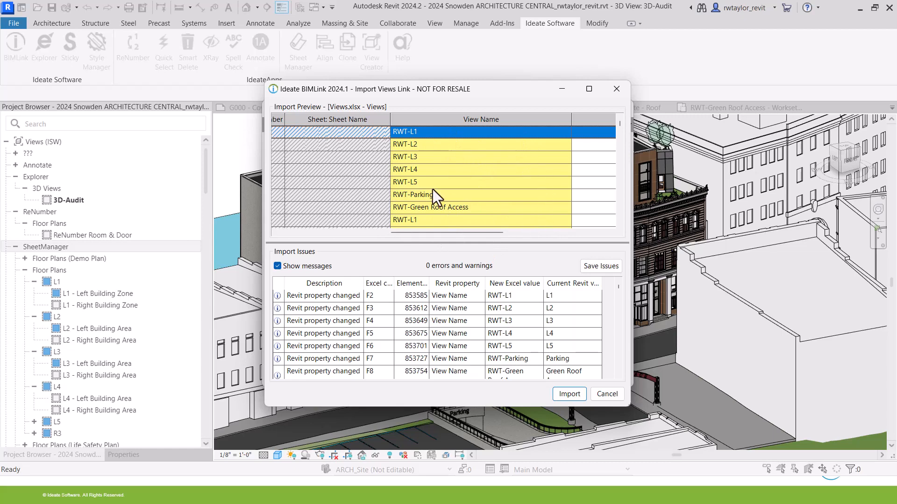
{"action": "left_click", "coordinate": [277, 266]}
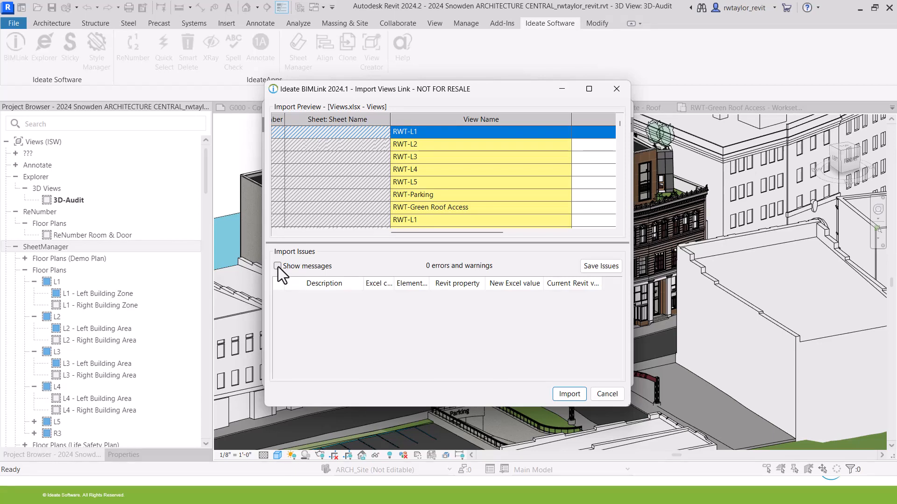
{"action": "left_click", "coordinate": [278, 267]}
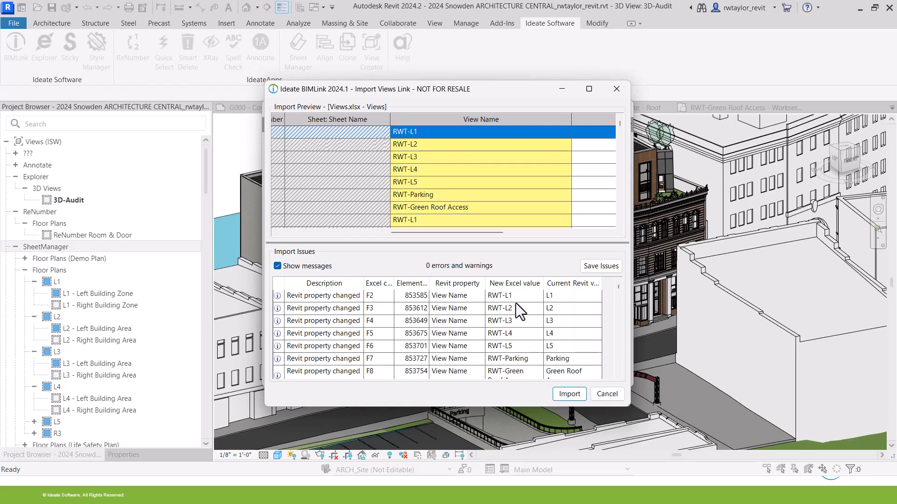
{"action": "left_click", "coordinate": [572, 396]}
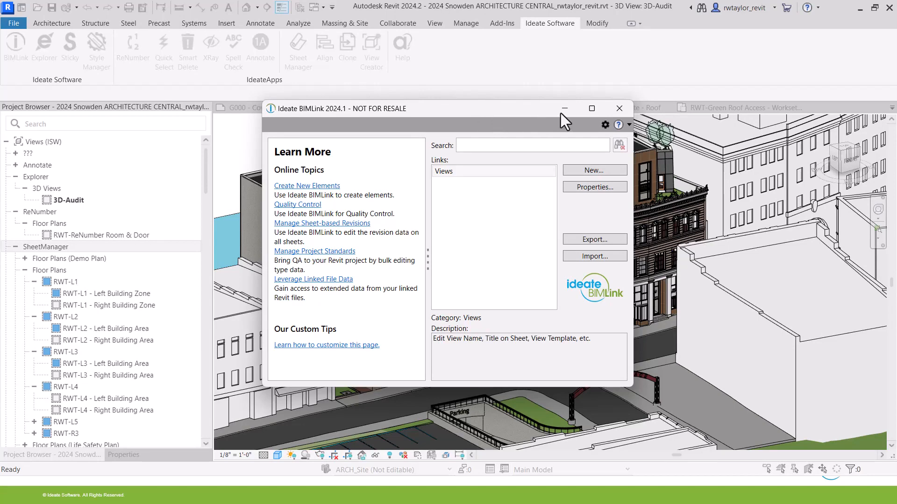
Close BIMLink, return to Revit, and launch Ideate Explorer for the 3D-Audit view.
{"action": "left_click", "coordinate": [620, 110]}
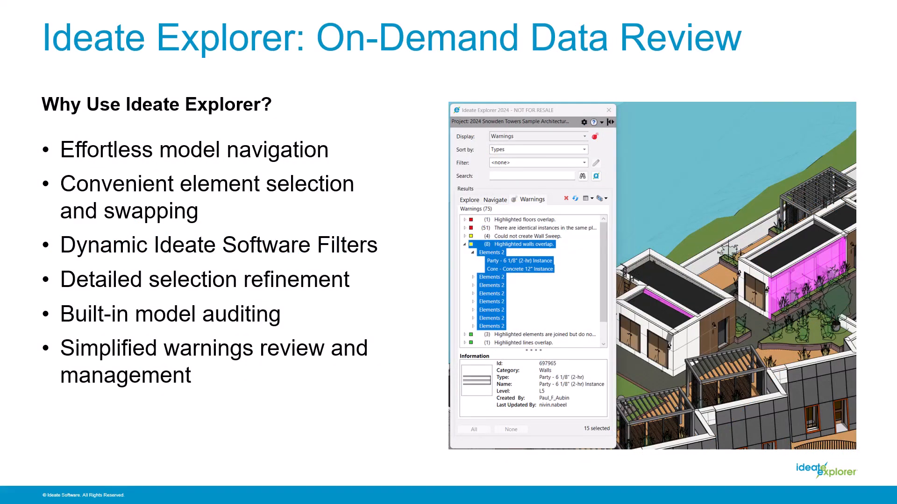
{"action": "key", "text": "alt+Tab"}
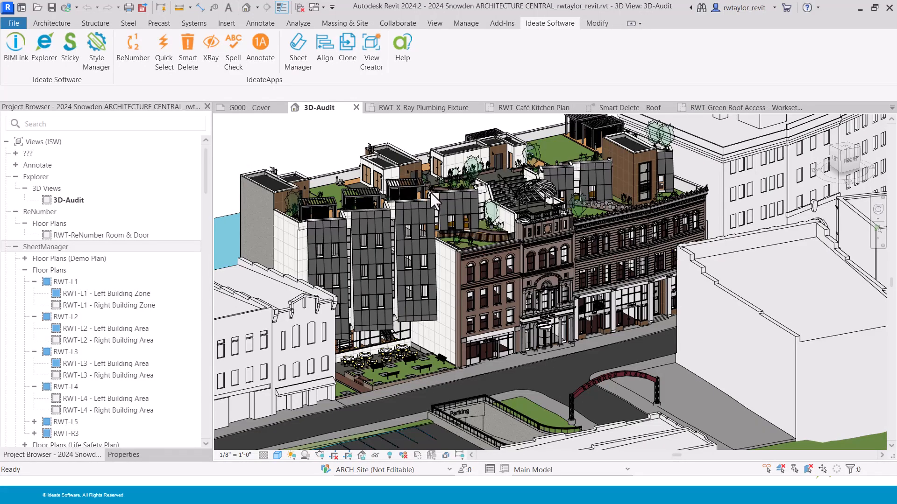
{"action": "left_click", "coordinate": [38, 54]}
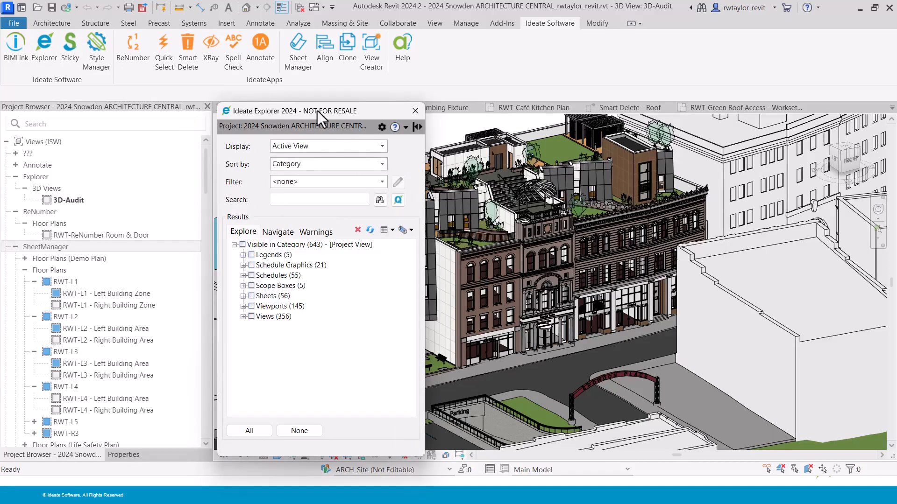
Switch Ideate Explorer to list the entire project's elements.
{"action": "left_click_drag", "start_coordinate": [317, 111], "coordinate": [536, 65]}
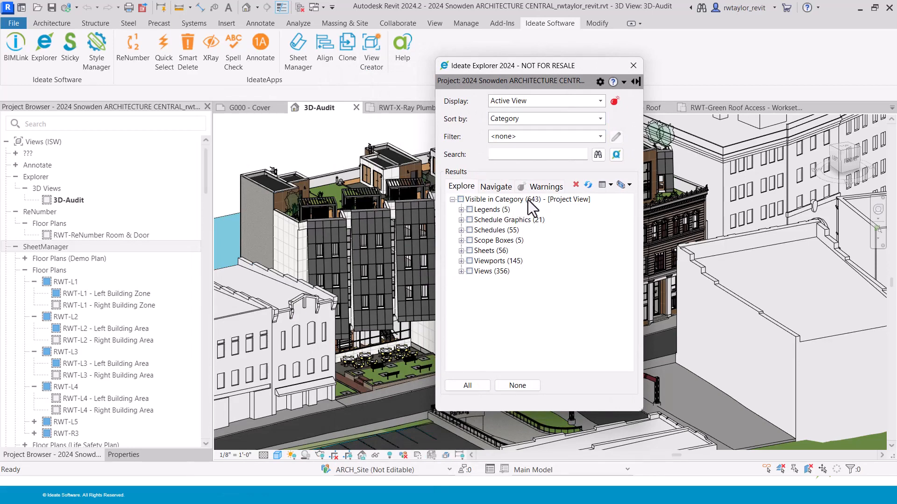
{"action": "left_click", "coordinate": [531, 100]}
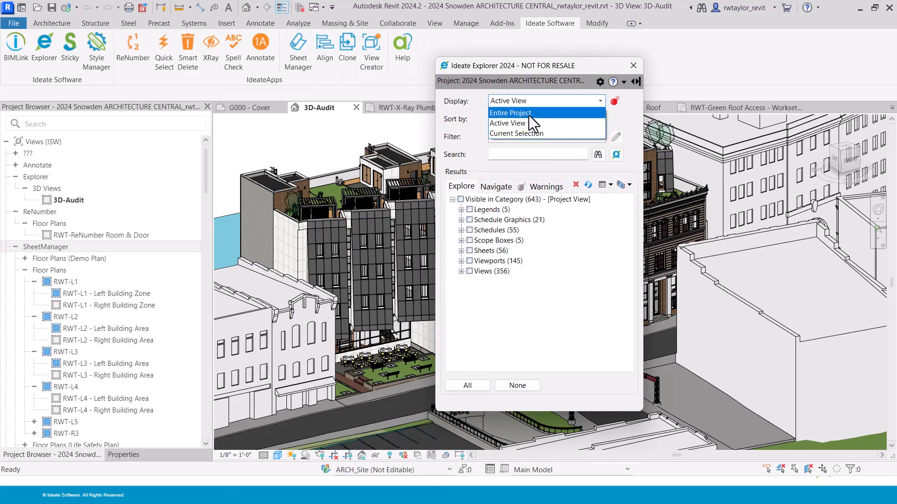
{"action": "left_click", "coordinate": [529, 115]}
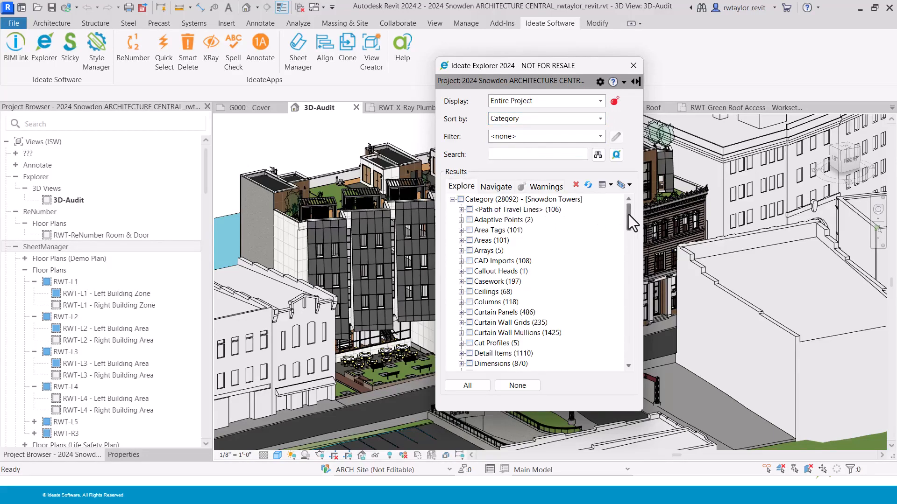
{"action": "mouse_move", "coordinate": [629, 215]}
{"action": "left_mouse_down"}
{"action": "mouse_move", "coordinate": [626, 228]}
{"action": "mouse_move", "coordinate": [626, 215]}
{"action": "left_mouse_up"}
{"action": "left_click_drag", "start_coordinate": [629, 219], "coordinate": [627, 228]}
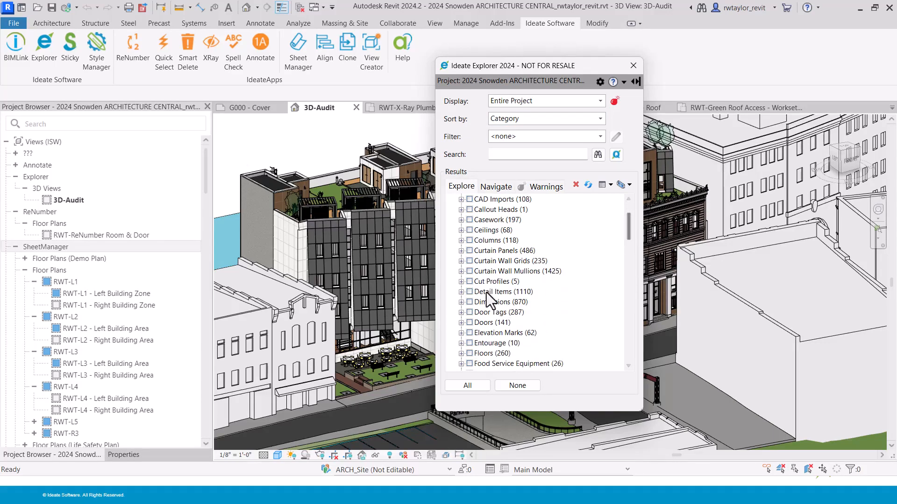
Expand Curtain Panels > System Panel > Solar Wall Edges to its 63 instances, cancelling the save reminder.
{"action": "left_click", "coordinate": [460, 251]}
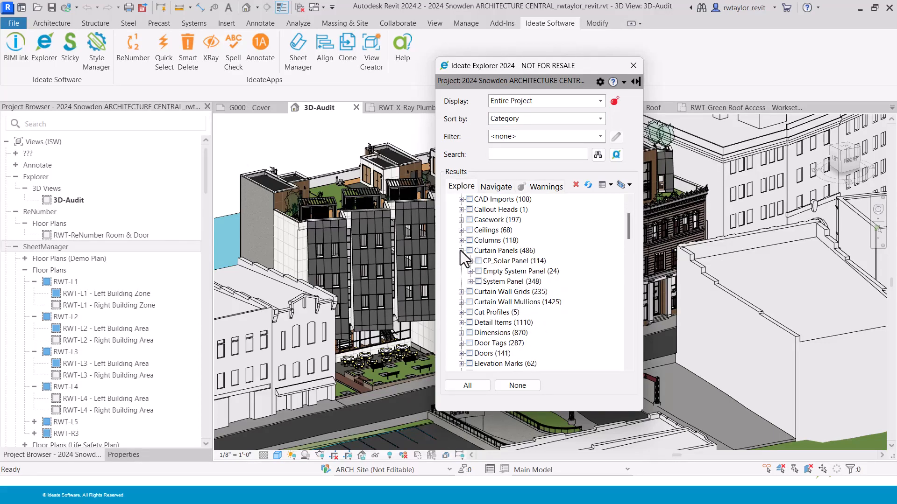
{"action": "left_click", "coordinate": [470, 282]}
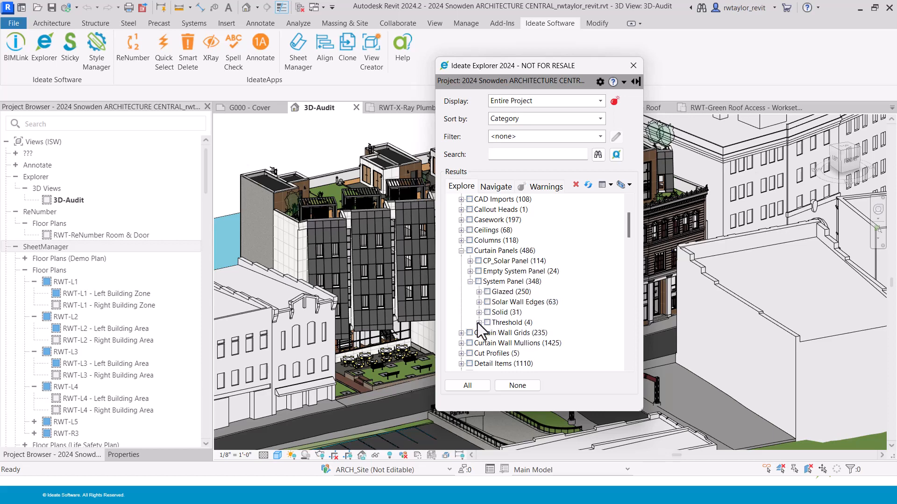
{"action": "left_click", "coordinate": [479, 302]}
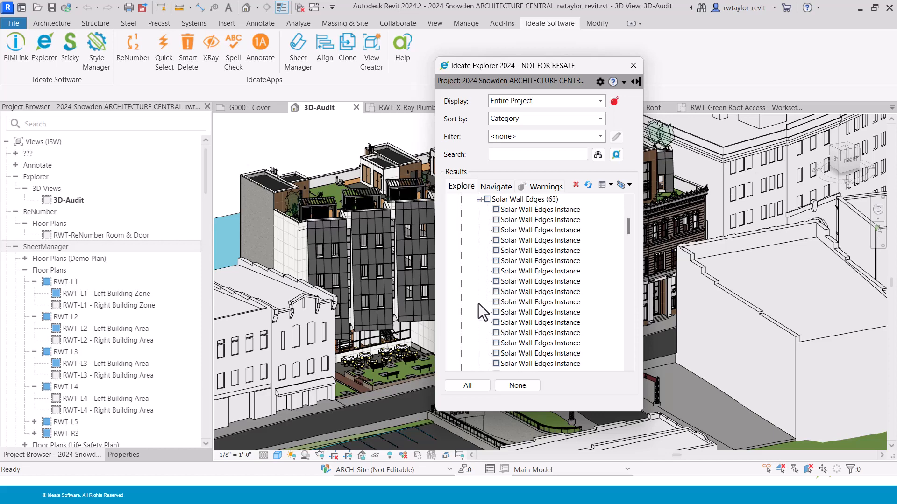
{"action": "left_click", "coordinate": [541, 271]}
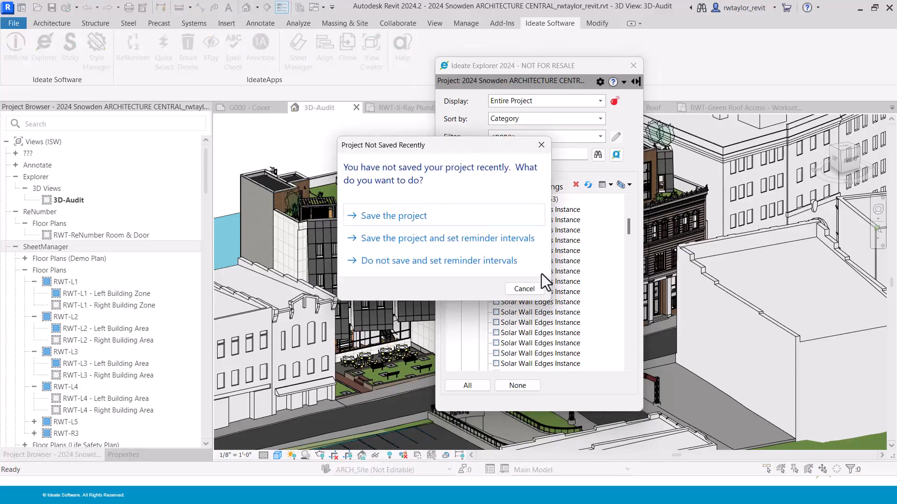
{"action": "left_click", "coordinate": [534, 288]}
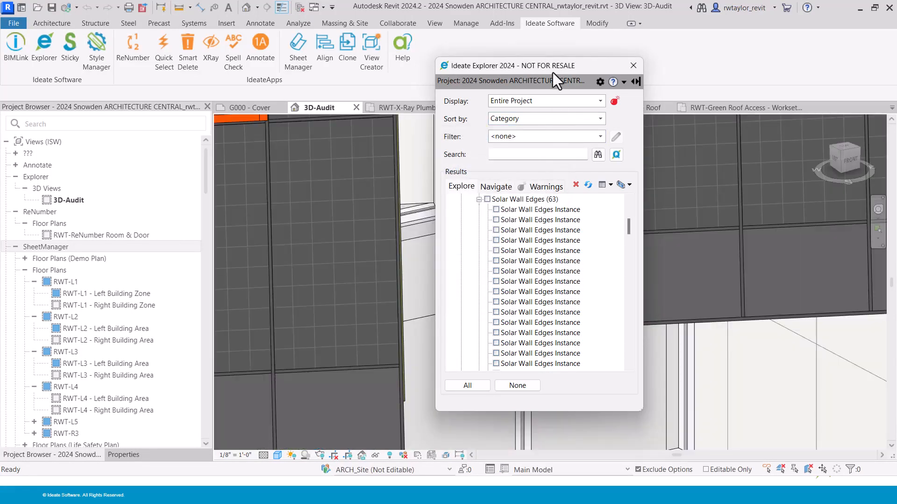
{"action": "left_click_drag", "start_coordinate": [553, 72], "coordinate": [736, 82]}
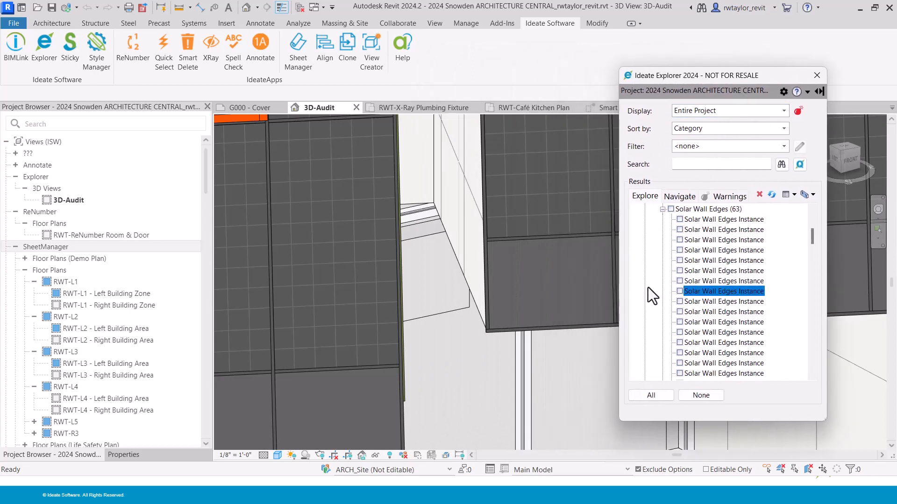
Select all 63 Solar Wall Edges panels through Ideate Explorer.
{"action": "left_click", "coordinate": [679, 301]}
{"action": "left_click", "coordinate": [679, 311]}
{"action": "left_click", "coordinate": [680, 322]}
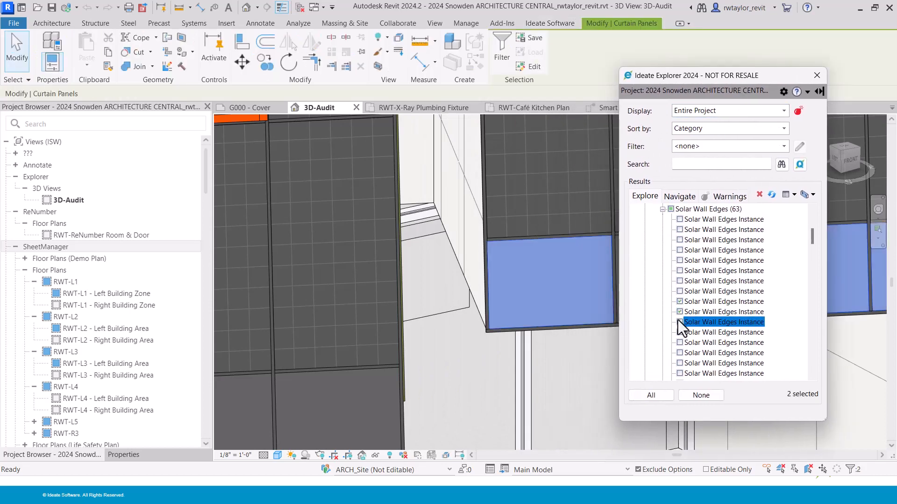
{"action": "left_click", "coordinate": [679, 321]}
{"action": "left_click_drag", "start_coordinate": [674, 80], "coordinate": [305, 86]}
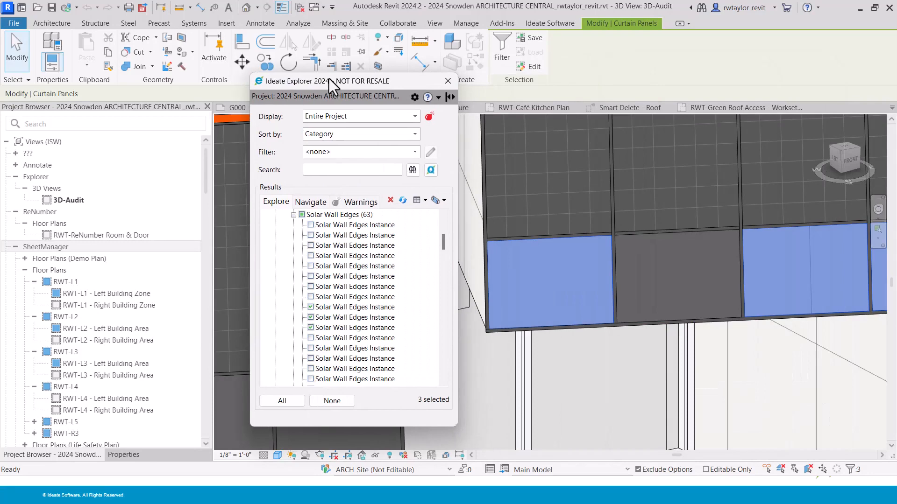
{"action": "left_click", "coordinate": [302, 215]}
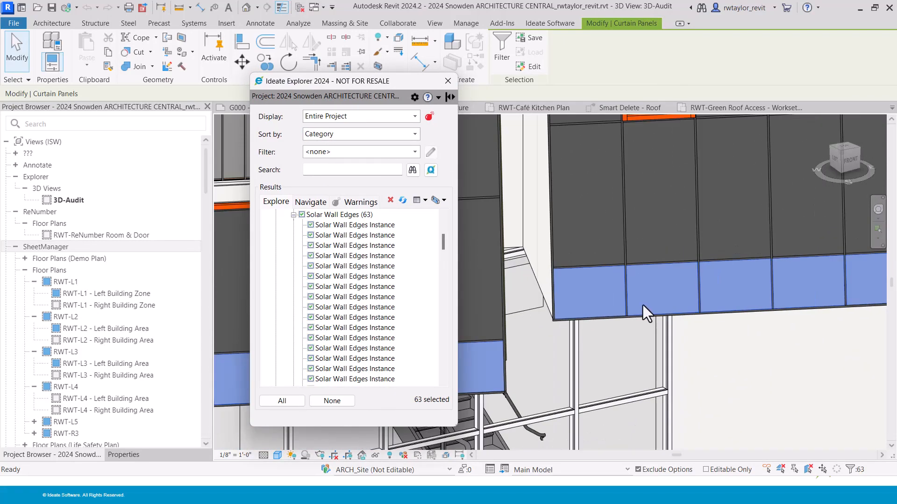
{"action": "scroll", "coordinate": [644, 313], "scroll_direction": "down", "scroll_amount": 4}
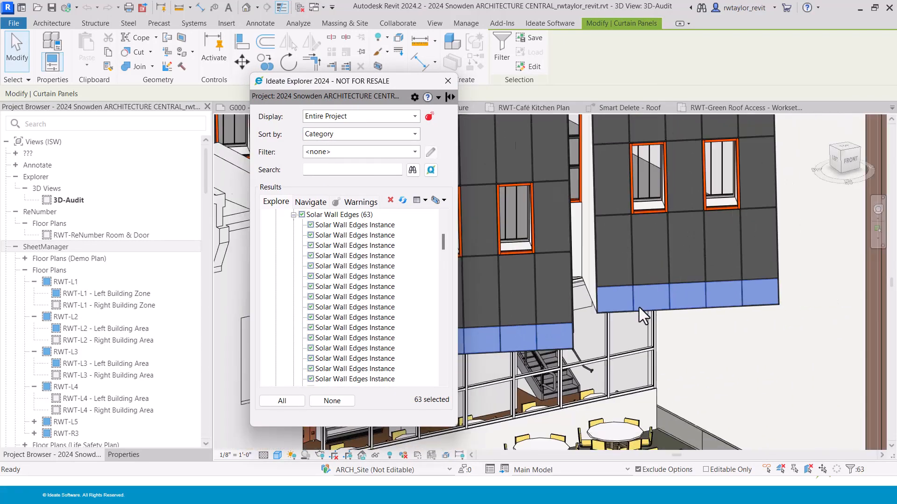
Change the selected panels to the CP_Solar Panel : CP_Solar Panel Edge type.
{"action": "left_click", "coordinate": [124, 455]}
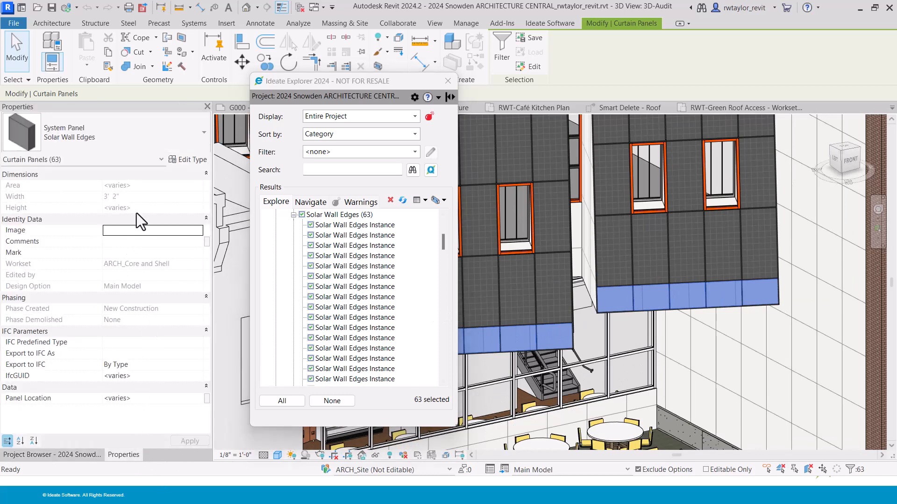
{"action": "left_click", "coordinate": [164, 149]}
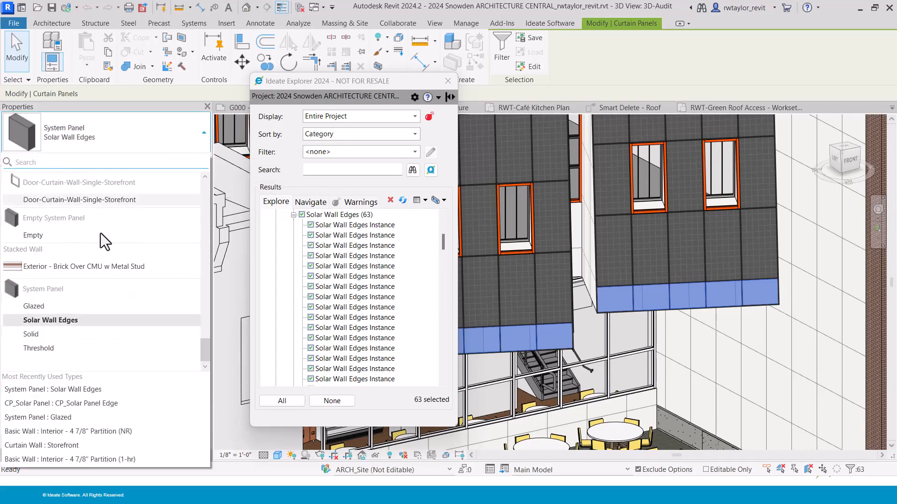
{"action": "left_click", "coordinate": [77, 391]}
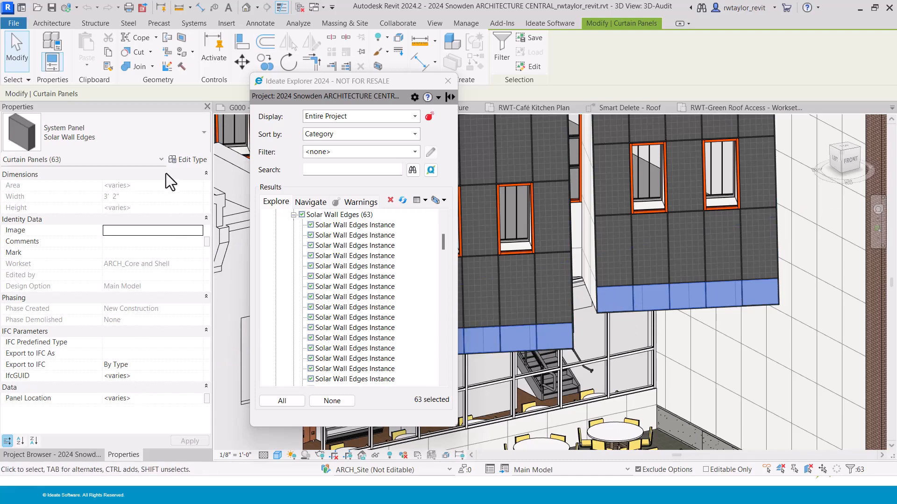
{"action": "left_click", "coordinate": [183, 140]}
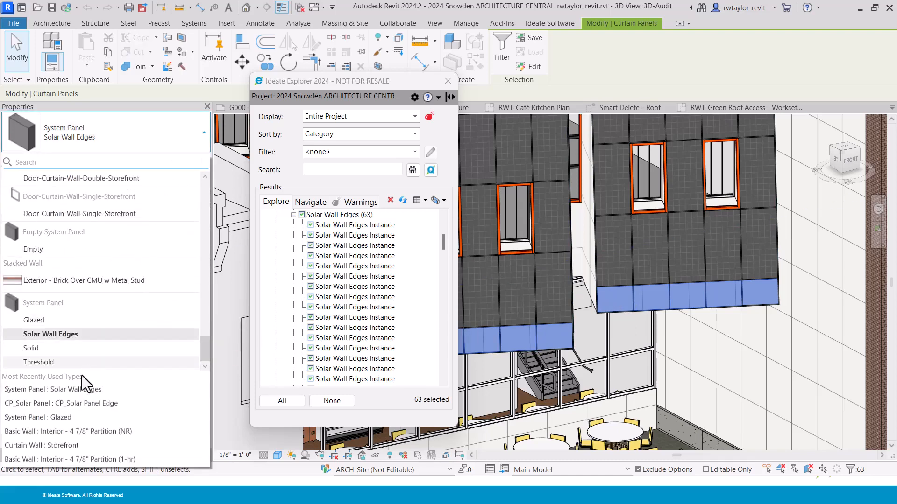
{"action": "left_click", "coordinate": [80, 408]}
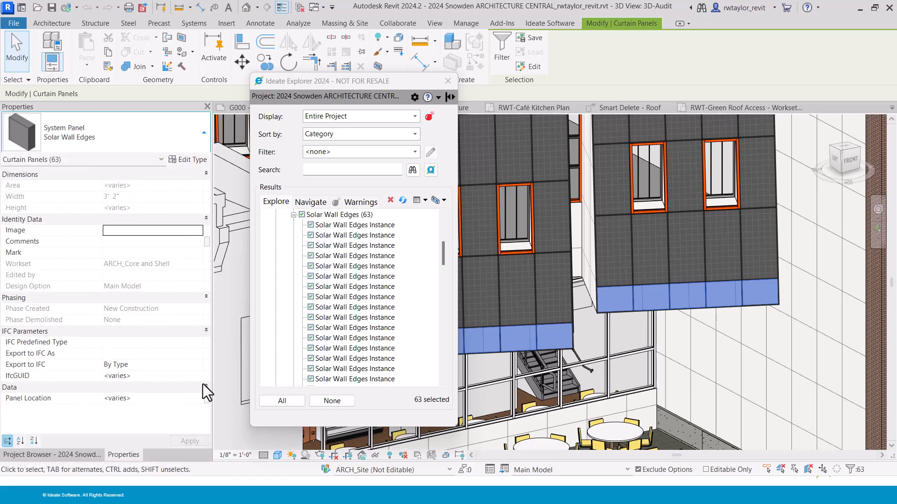
Zoom in and out over the façade to review the new solar panels, then select an exterior wall.
{"action": "scroll", "coordinate": [685, 310], "scroll_direction": "up", "scroll_amount": 2}
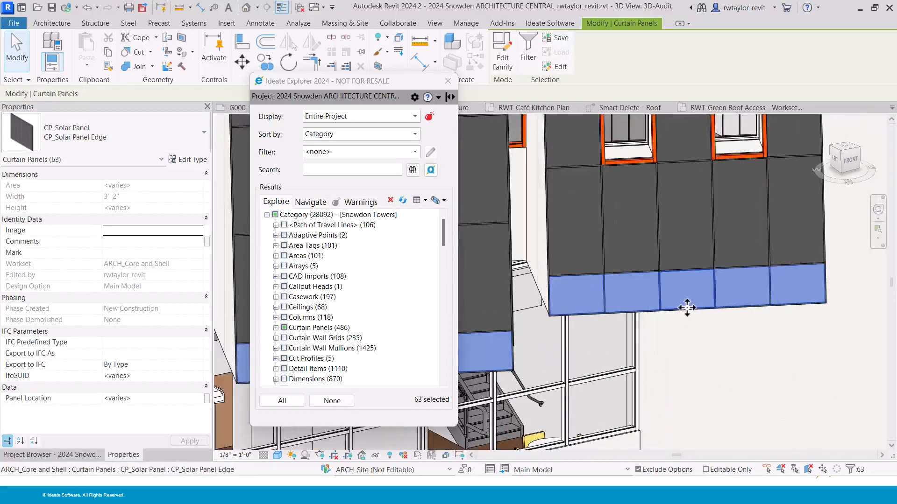
{"action": "scroll", "coordinate": [686, 308], "scroll_direction": "up", "scroll_amount": 3}
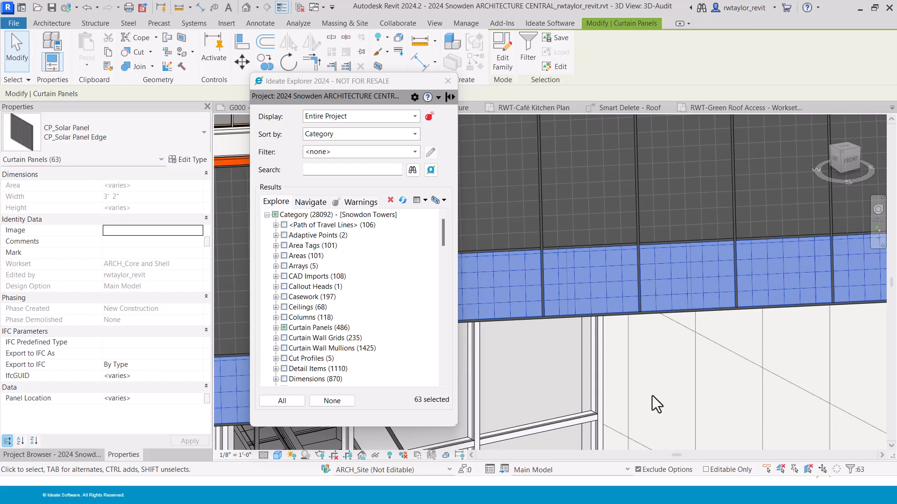
{"action": "scroll", "coordinate": [649, 396], "scroll_direction": "down", "scroll_amount": 5}
{"action": "scroll", "coordinate": [661, 400], "scroll_direction": "down", "scroll_amount": 2}
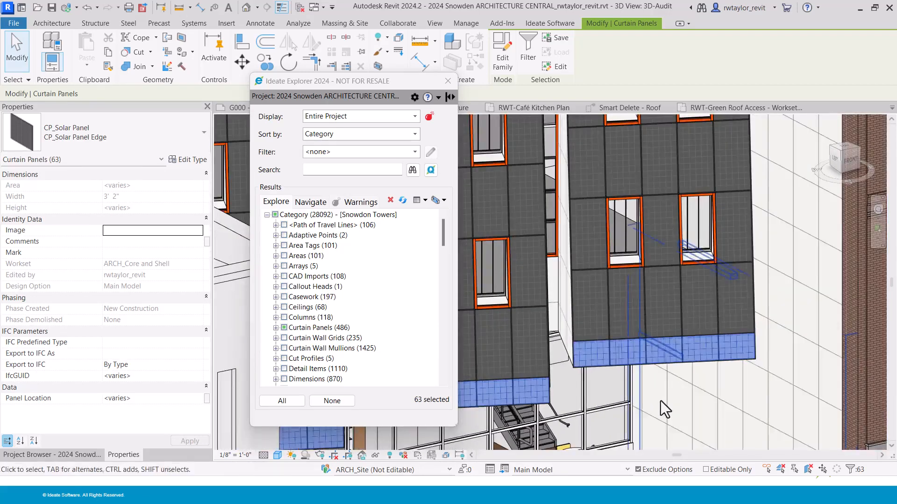
{"action": "left_click", "coordinate": [549, 341]}
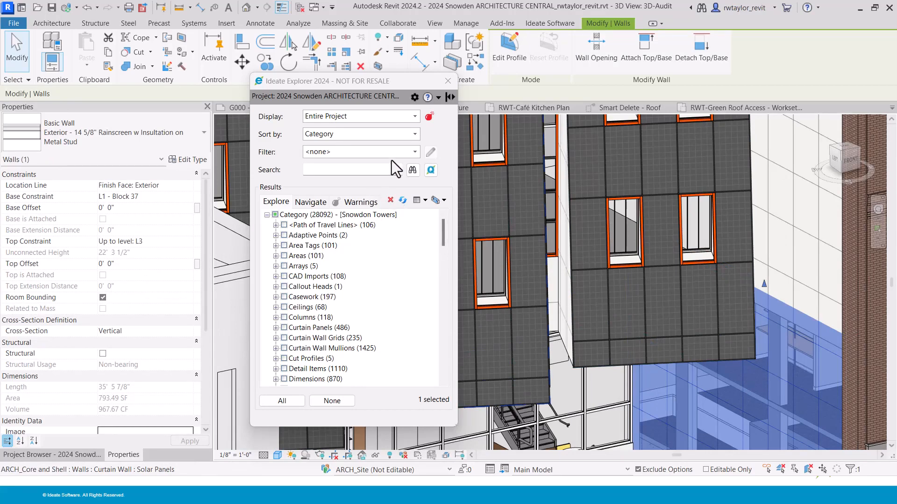
Filter the Explorer results to MC-In-Place and select the nine casework items.
{"action": "left_click", "coordinate": [414, 153]}
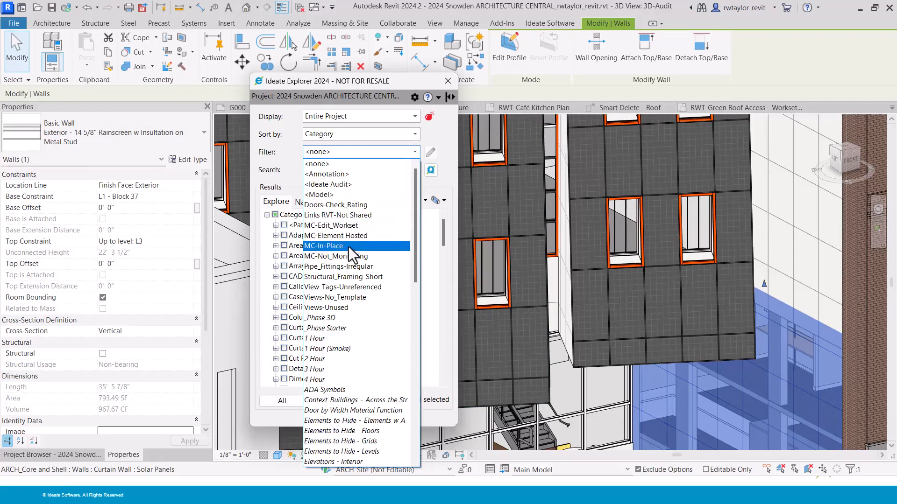
{"action": "left_click", "coordinate": [322, 246]}
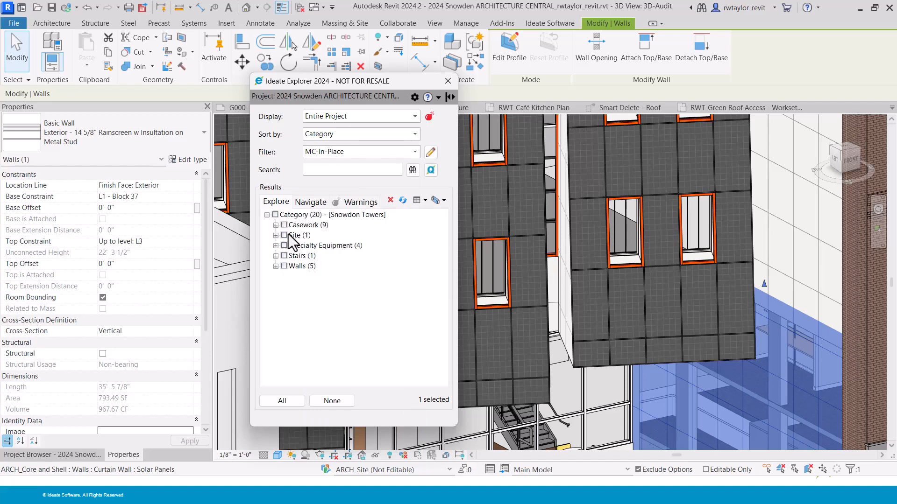
{"action": "left_click", "coordinate": [275, 225]}
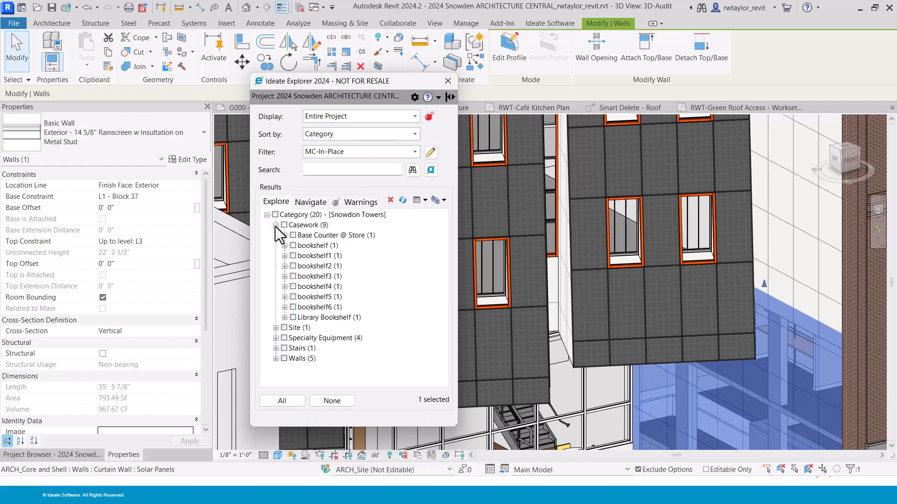
{"action": "left_click", "coordinate": [284, 225]}
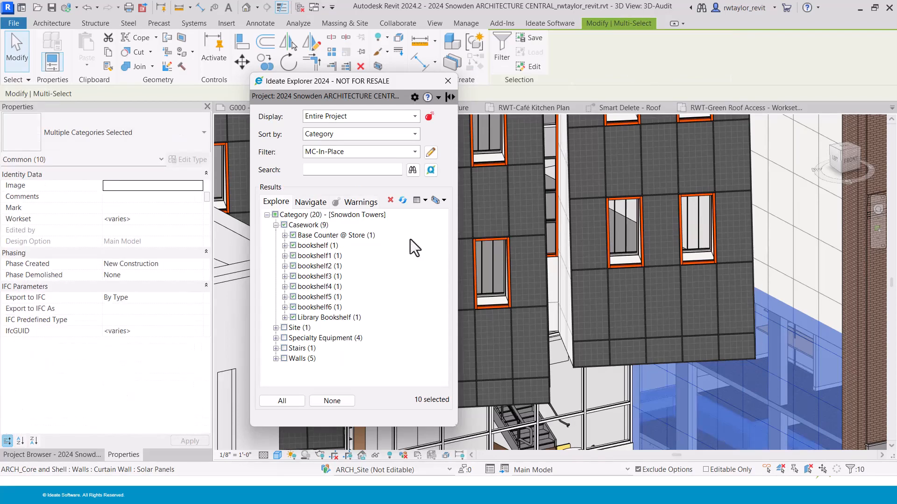
Fit the whole model in the view and isolate the selected casework.
{"action": "right_click", "coordinate": [603, 391]}
{"action": "left_click", "coordinate": [634, 301]}
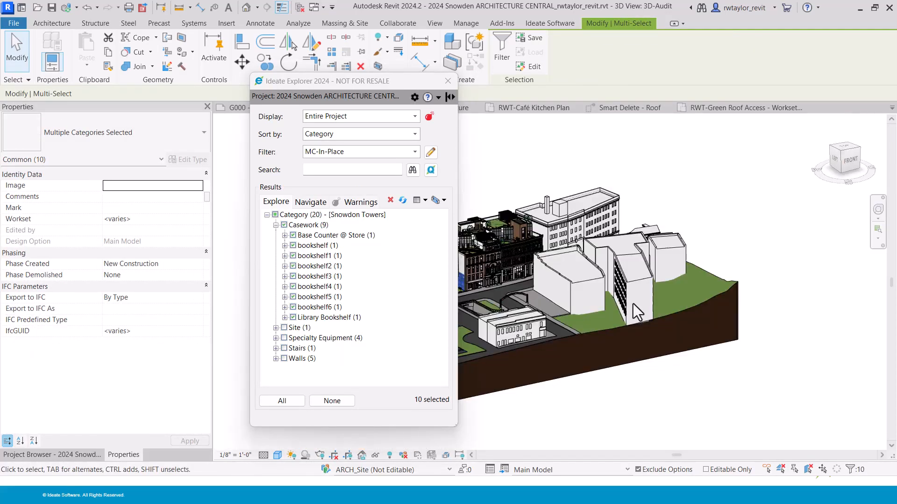
{"action": "left_click", "coordinate": [443, 201]}
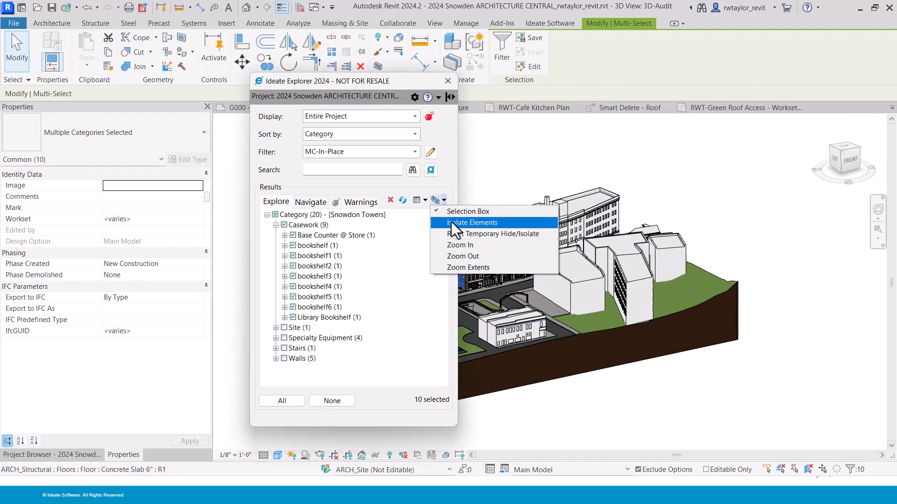
{"action": "left_click", "coordinate": [451, 222]}
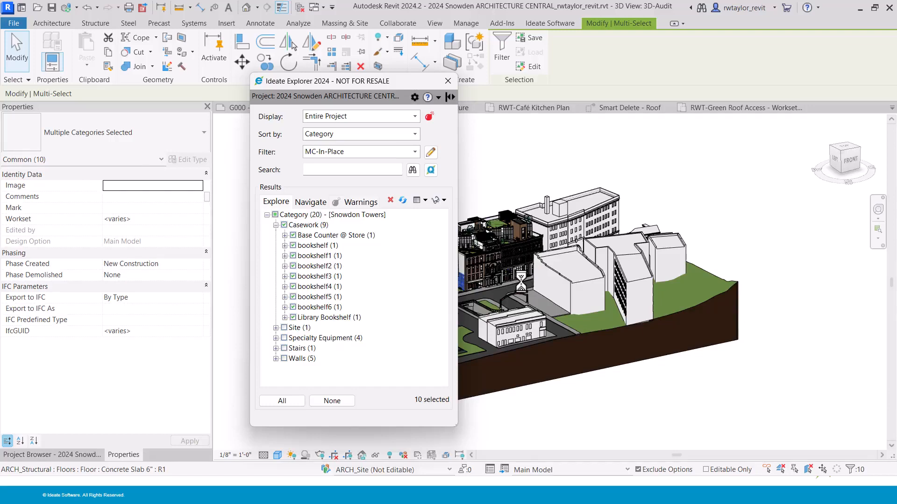
Pan and zoom to the isolated casework and select only the tall bookshelf.
{"action": "middle_click_drag", "start_coordinate": [512, 283], "coordinate": [724, 297]}
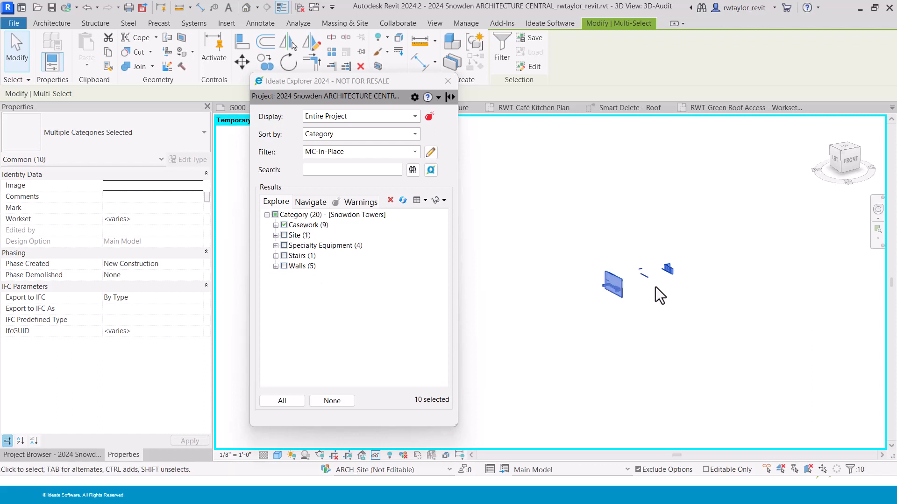
{"action": "scroll", "coordinate": [658, 293], "scroll_direction": "up", "scroll_amount": 6}
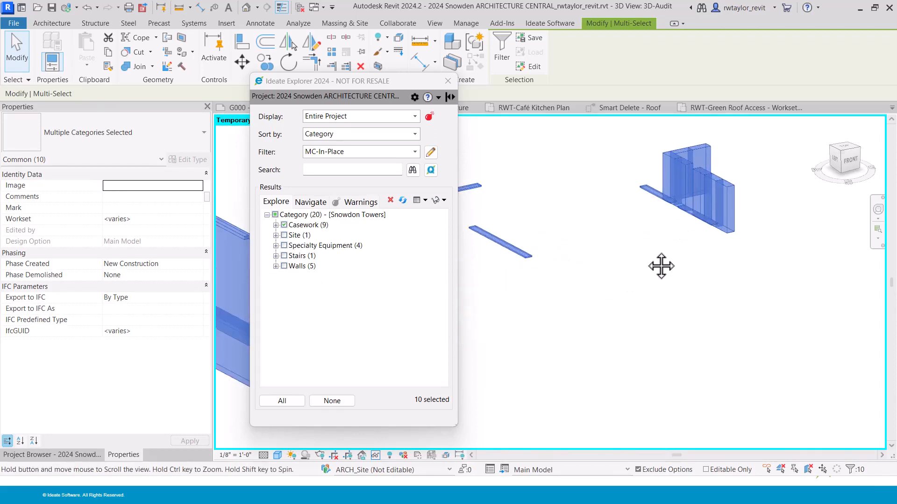
{"action": "middle_click_drag", "start_coordinate": [661, 267], "coordinate": [628, 334]}
{"action": "scroll", "coordinate": [613, 327], "scroll_direction": "up", "scroll_amount": 5}
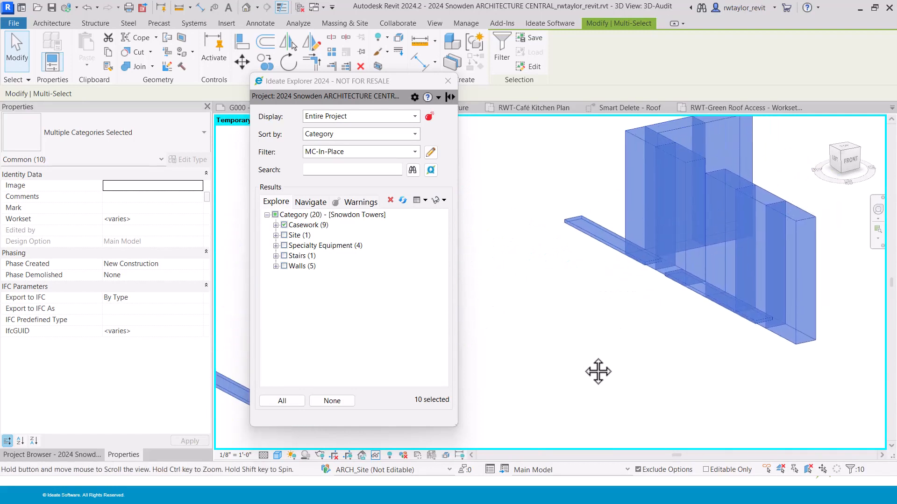
{"action": "left_click", "coordinate": [276, 224]}
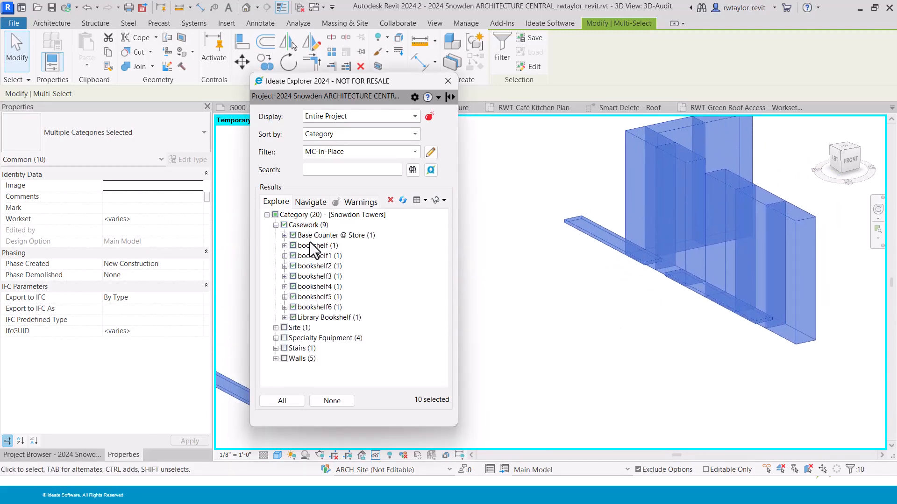
{"action": "left_click", "coordinate": [645, 143]}
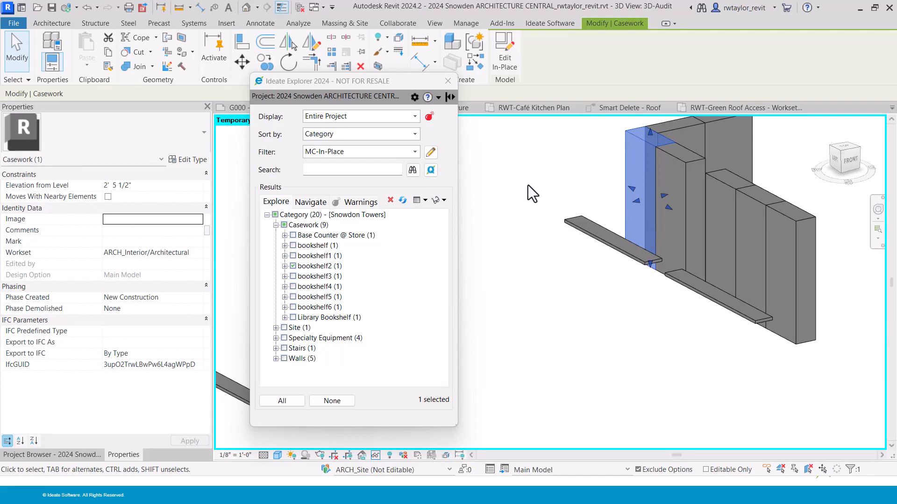
Clear the selection with None in the Explorer results.
{"action": "middle_click_drag", "start_coordinate": [527, 184], "coordinate": [523, 221]}
{"action": "scroll", "coordinate": [523, 220], "scroll_direction": "down", "scroll_amount": 1}
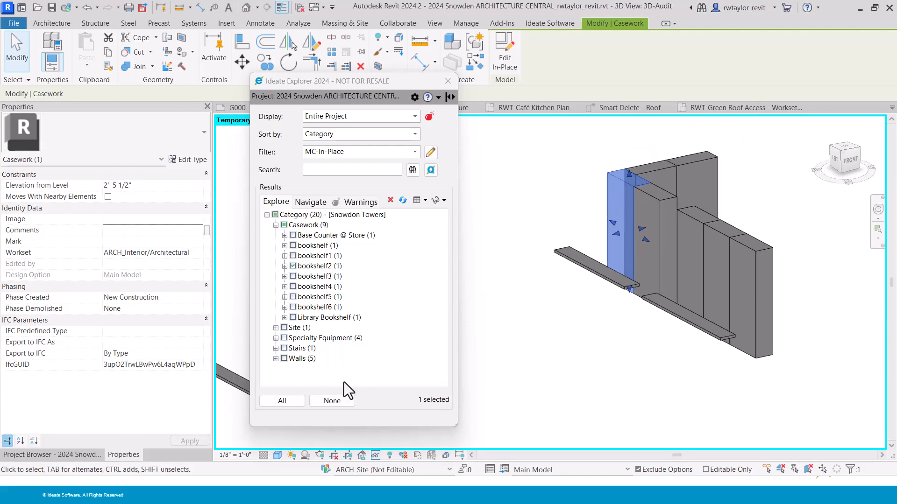
{"action": "left_click", "coordinate": [341, 401]}
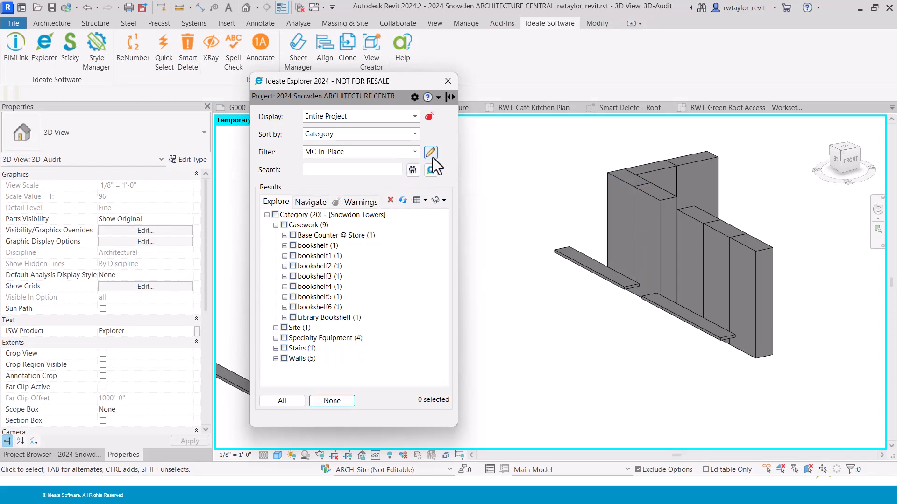
Review the MC-In-Place filter rule, then set the Explorer filter to <none>.
{"action": "left_click", "coordinate": [431, 153]}
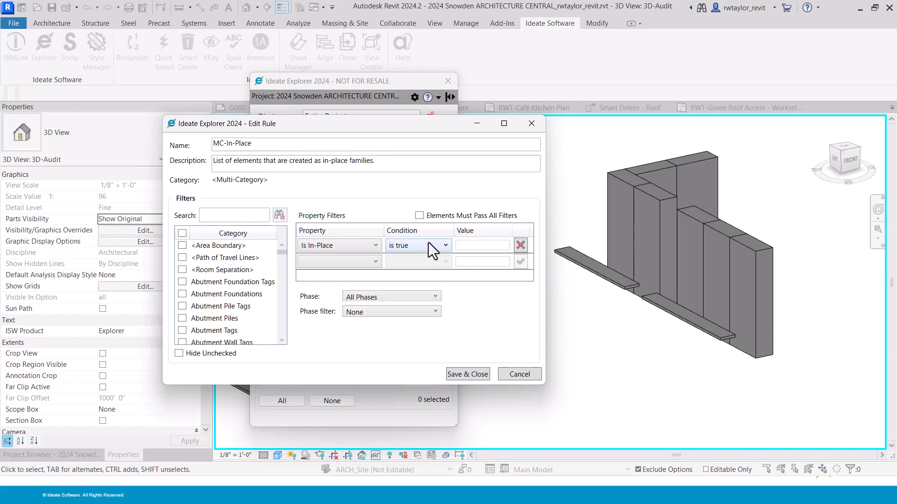
{"action": "left_click", "coordinate": [532, 125]}
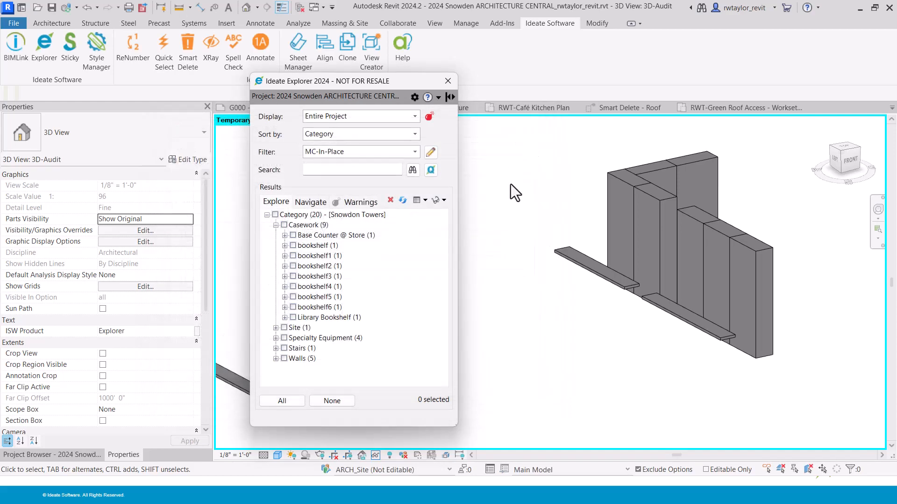
{"action": "left_click", "coordinate": [360, 151]}
{"action": "left_click_drag", "start_coordinate": [418, 207], "coordinate": [415, 170]}
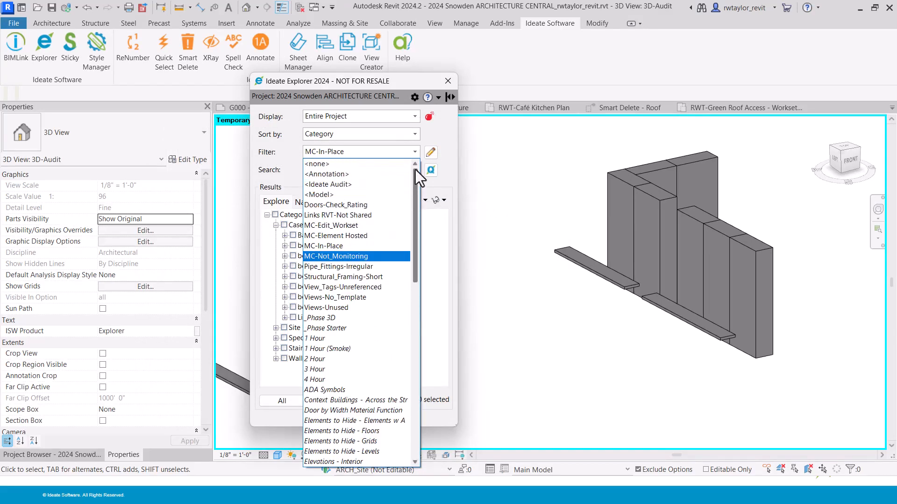
{"action": "left_click", "coordinate": [346, 169]}
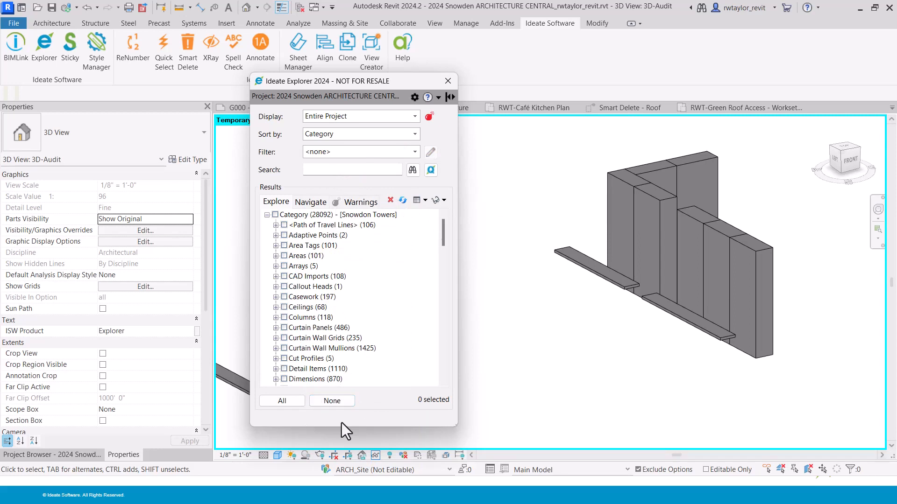
Reset Temporary Hide/Isolate and zoom out to show the whole building.
{"action": "left_click", "coordinate": [444, 200]}
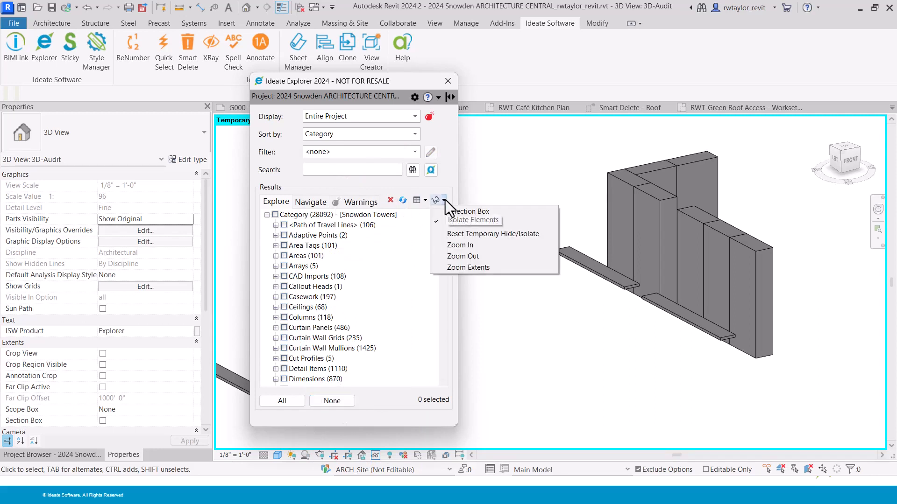
{"action": "left_click", "coordinate": [446, 232]}
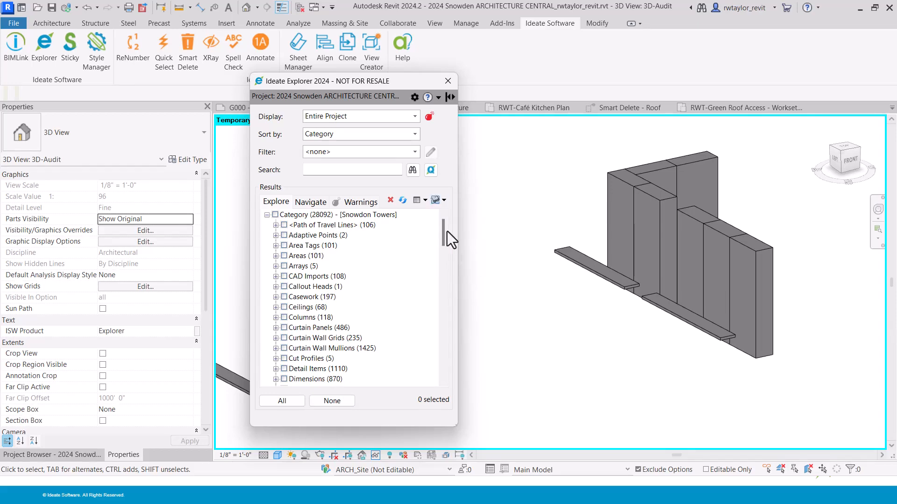
{"action": "scroll", "coordinate": [565, 311], "scroll_direction": "down", "scroll_amount": 6}
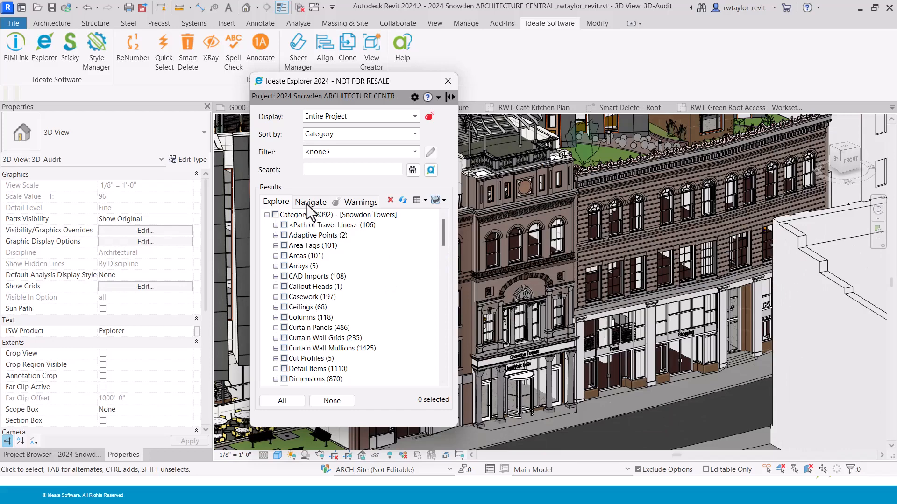
List the 75 warnings, review the Manage Warnings rankings, and expand 'Highlighted floors overlap'.
{"action": "left_click", "coordinate": [349, 201]}
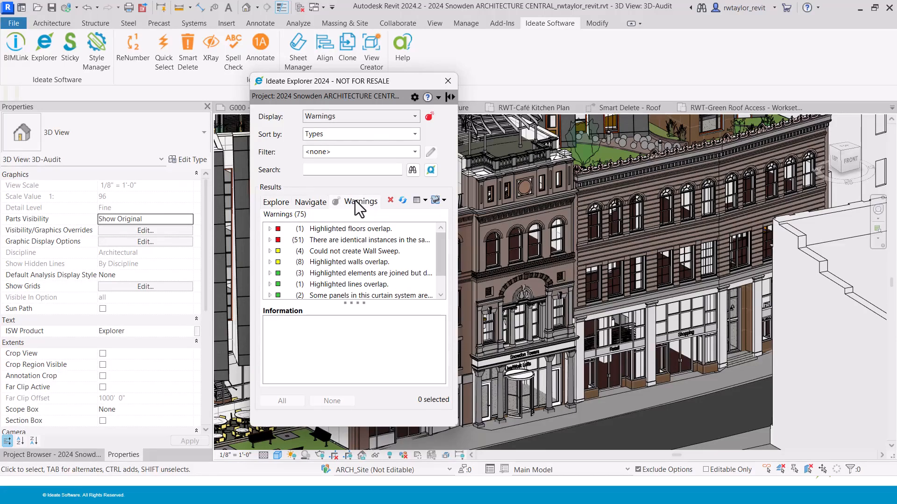
{"action": "left_click", "coordinate": [414, 97]}
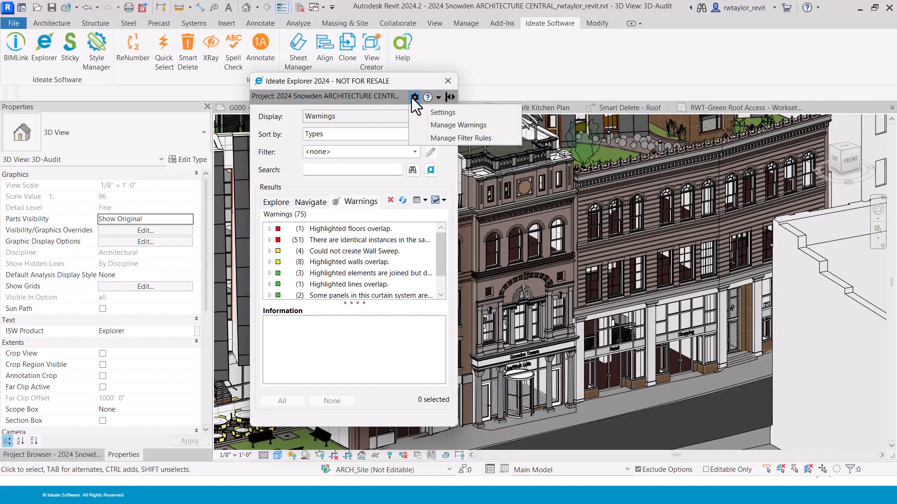
{"action": "left_click", "coordinate": [437, 125]}
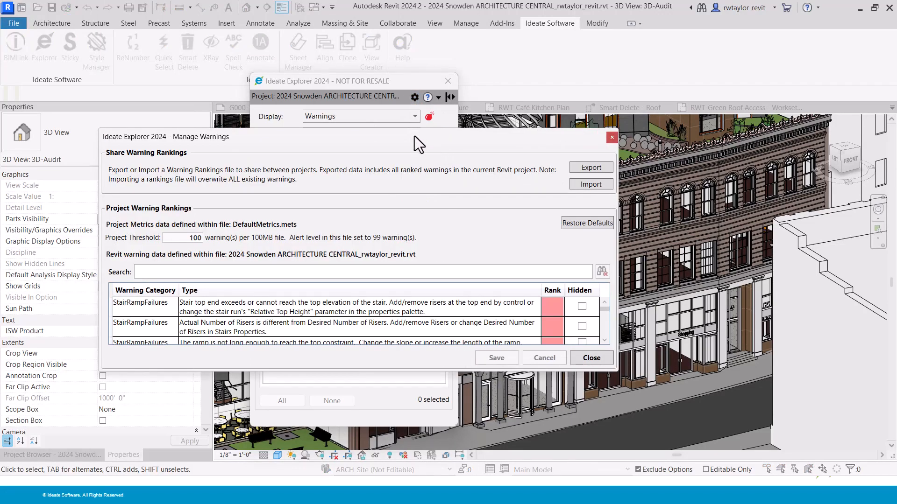
{"action": "left_click_drag", "start_coordinate": [414, 130], "coordinate": [415, 47]}
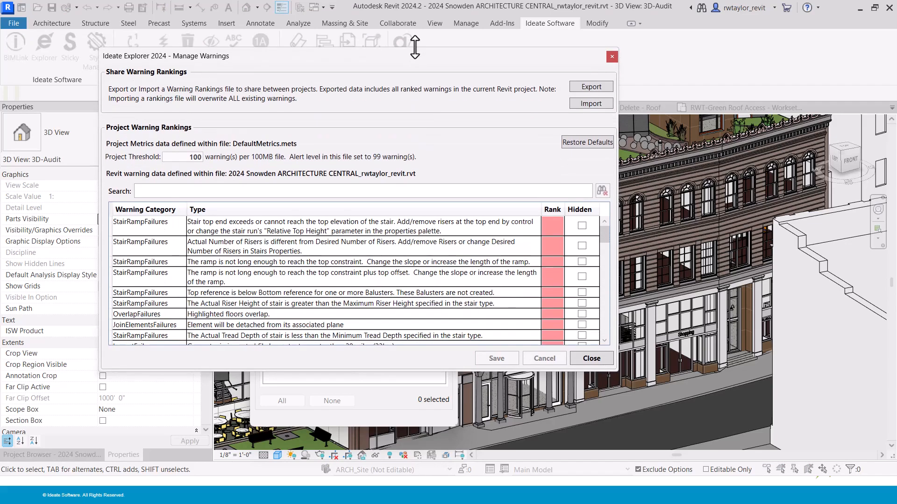
{"action": "left_click_drag", "start_coordinate": [603, 235], "coordinate": [602, 313]}
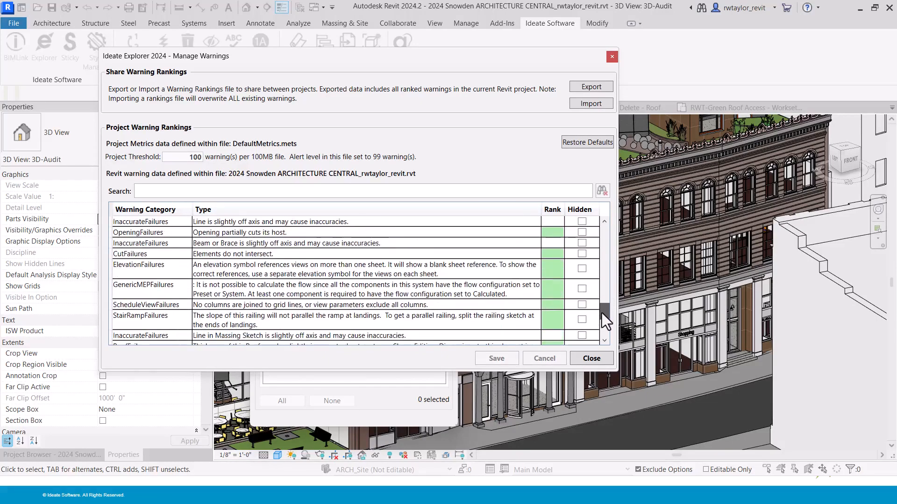
{"action": "left_click", "coordinate": [611, 56]}
{"action": "left_click", "coordinate": [269, 230]}
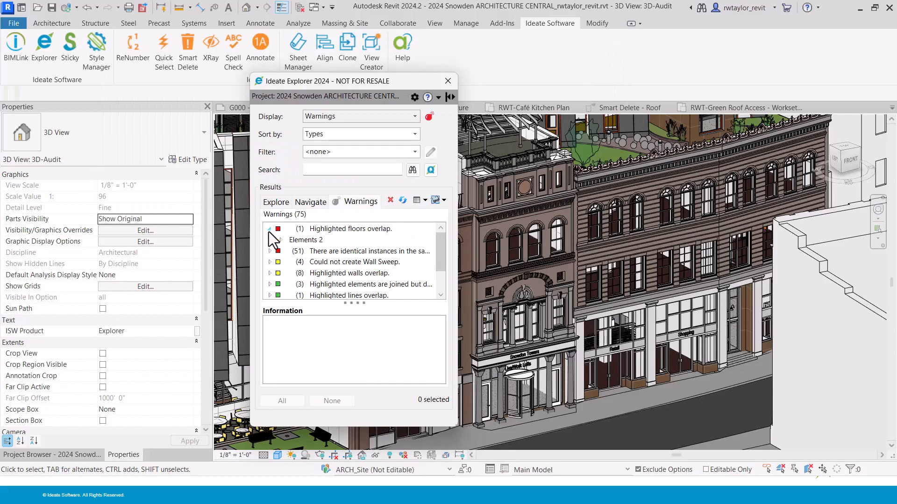
Select the Concrete Slab 4" and Finish Floor - Laminate and isolate them in the view.
{"action": "left_click", "coordinate": [281, 240]}
{"action": "left_click", "coordinate": [330, 252]}
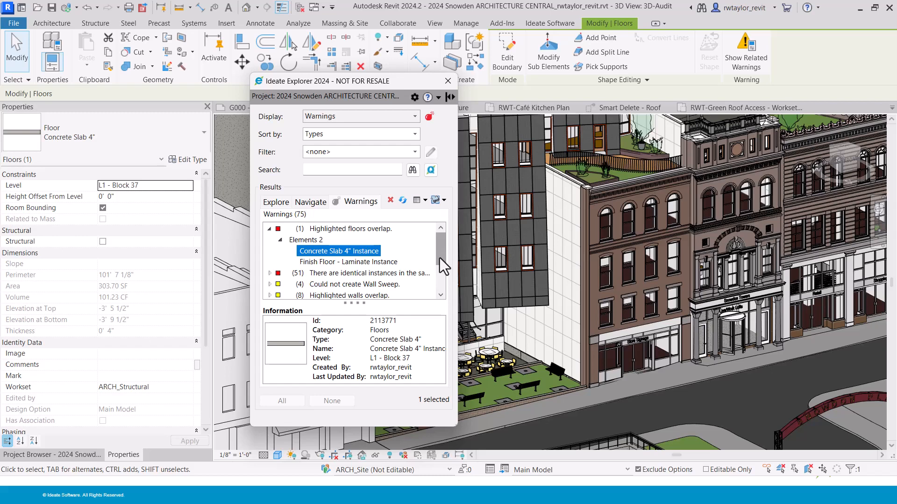
{"action": "left_click", "coordinate": [342, 261], "text": "ctrl"}
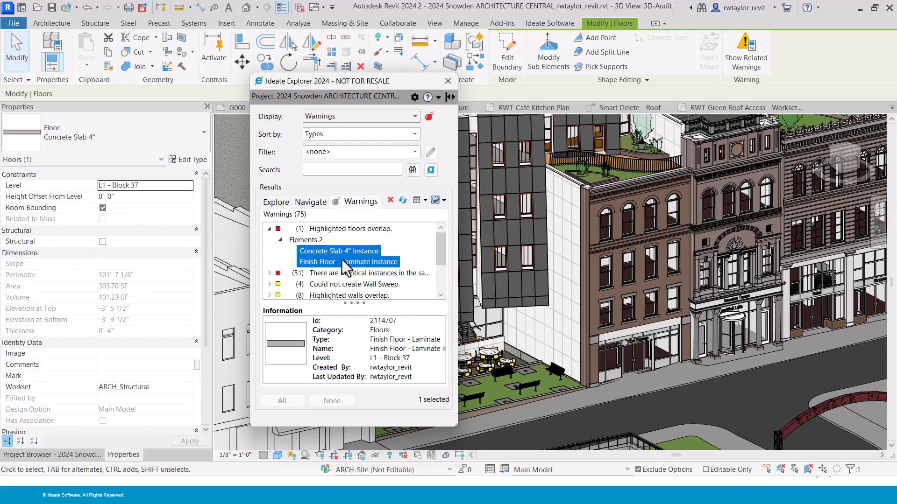
{"action": "left_click", "coordinate": [444, 200]}
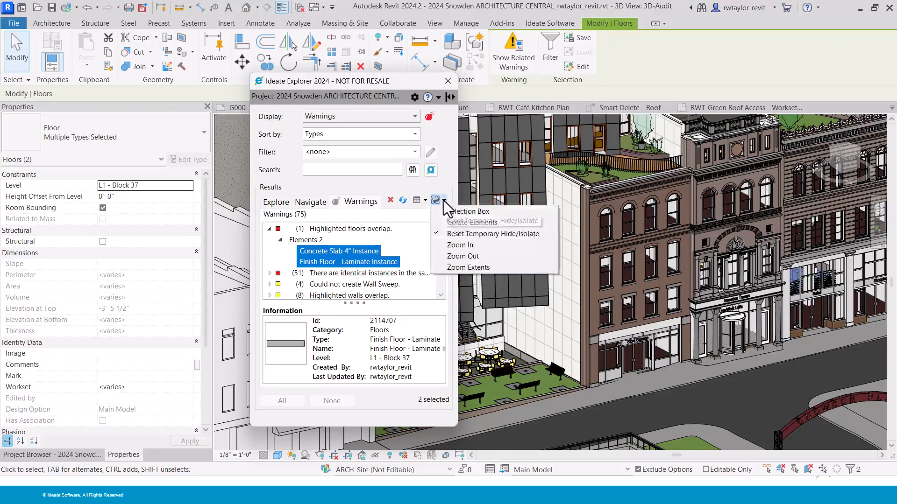
{"action": "left_click", "coordinate": [453, 223]}
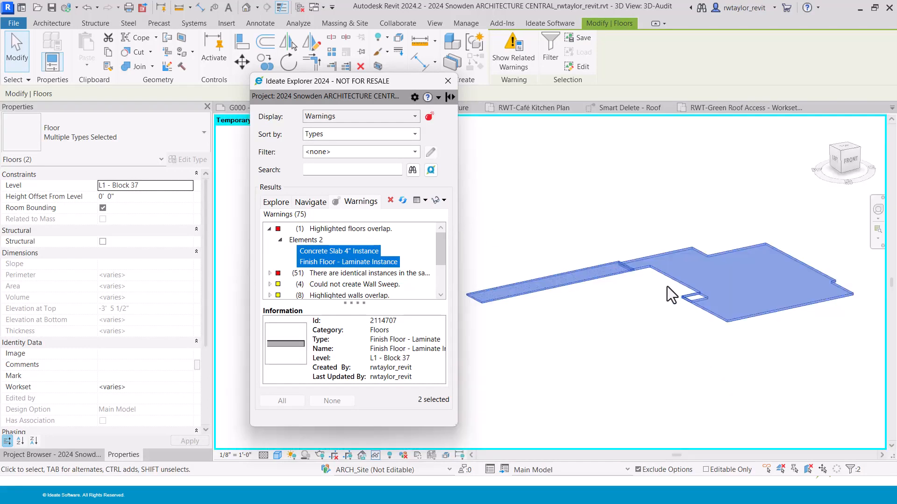
{"action": "middle_click_drag", "start_coordinate": [671, 295], "coordinate": [678, 259], "text": "shift"}
{"action": "scroll", "coordinate": [623, 261], "scroll_direction": "up", "scroll_amount": 5}
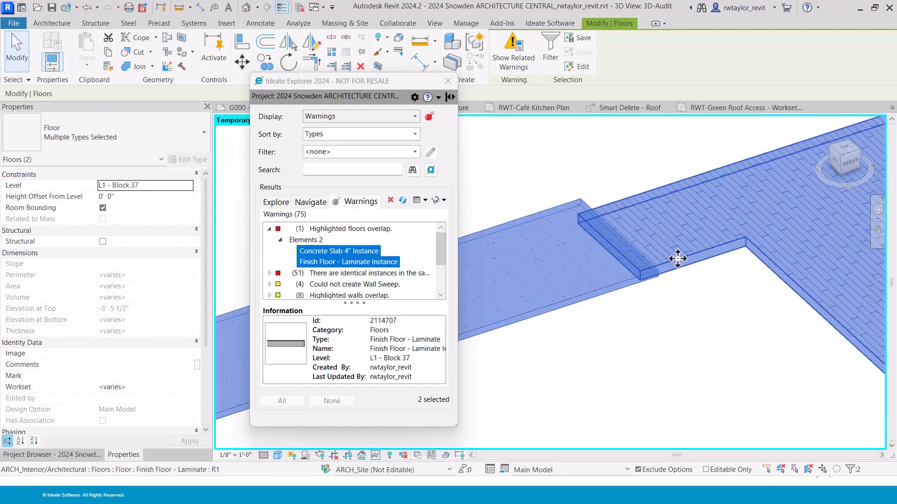
Pull the laminate floor's boundary edge off the slab, declining to attach or join walls.
{"action": "left_click", "coordinate": [677, 259]}
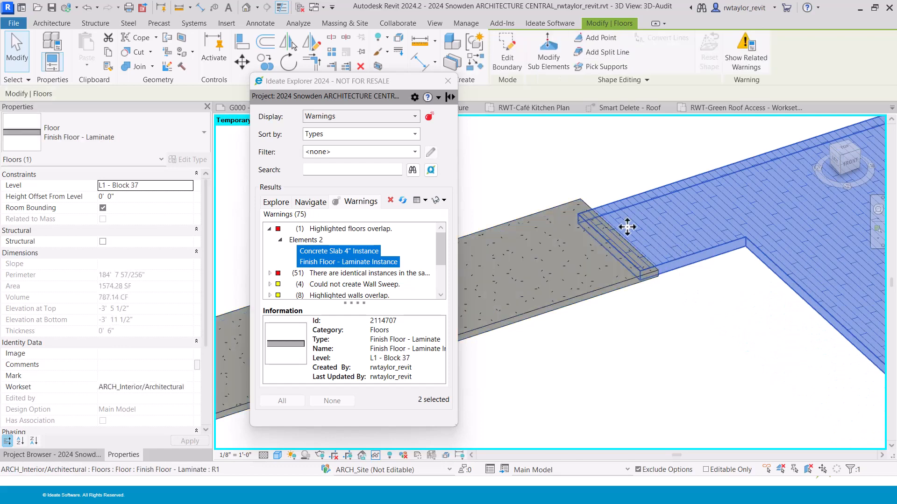
{"action": "left_click", "coordinate": [509, 65]}
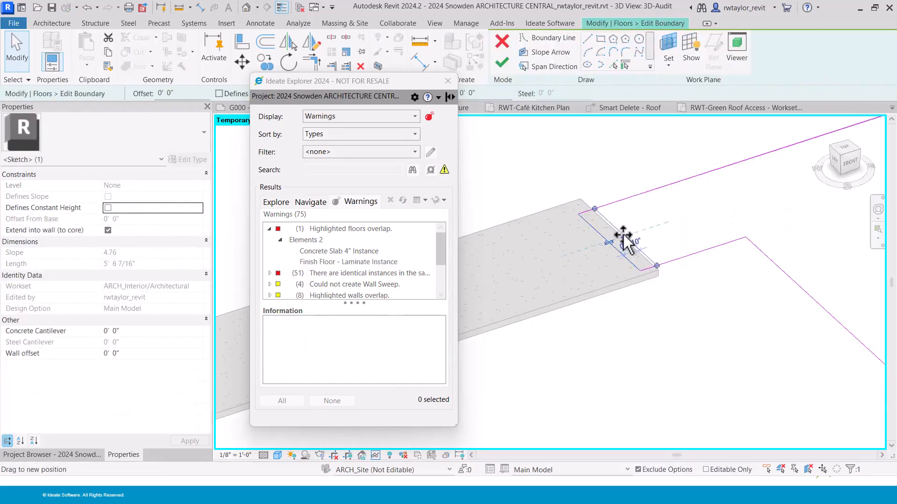
{"action": "left_click_drag", "start_coordinate": [624, 238], "coordinate": [632, 237]}
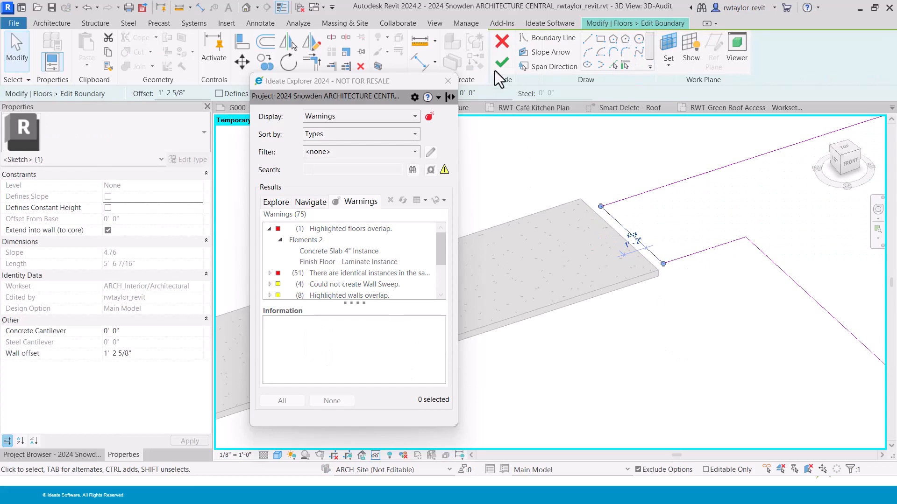
{"action": "left_click", "coordinate": [500, 64]}
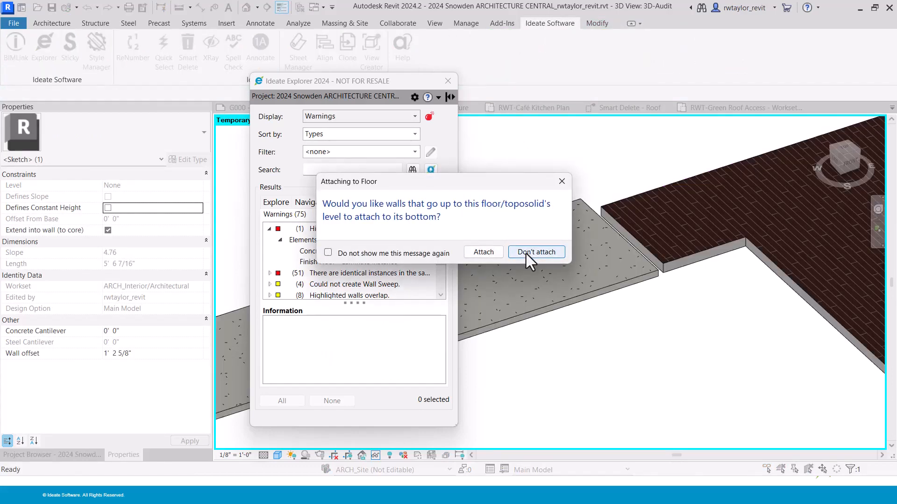
{"action": "left_click", "coordinate": [526, 253]}
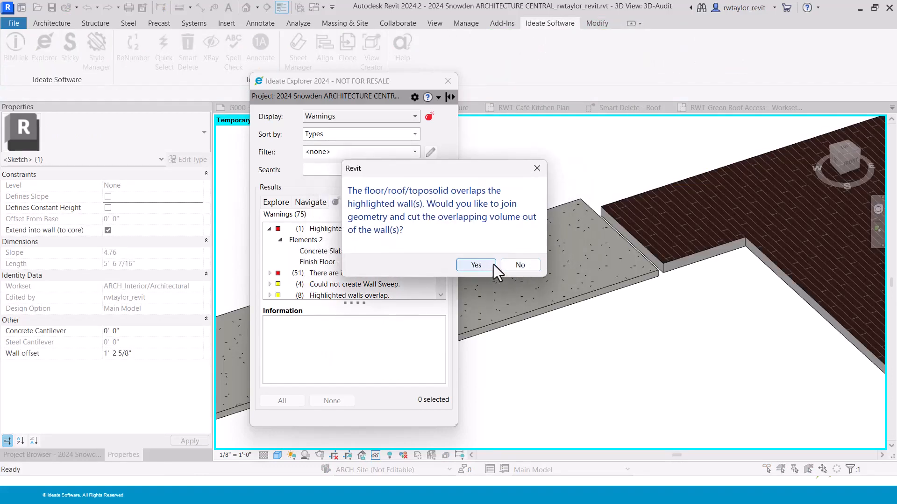
{"action": "left_click", "coordinate": [521, 265]}
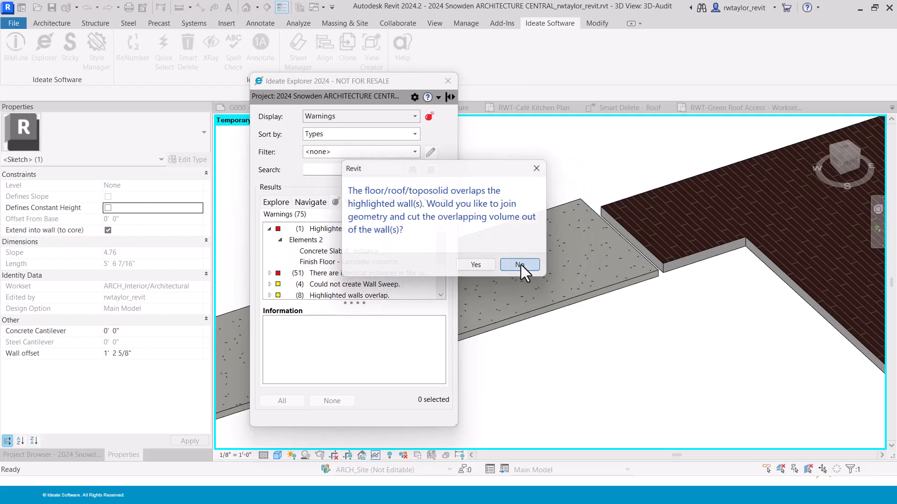
{"action": "middle_click_drag", "start_coordinate": [656, 372], "coordinate": [577, 338]}
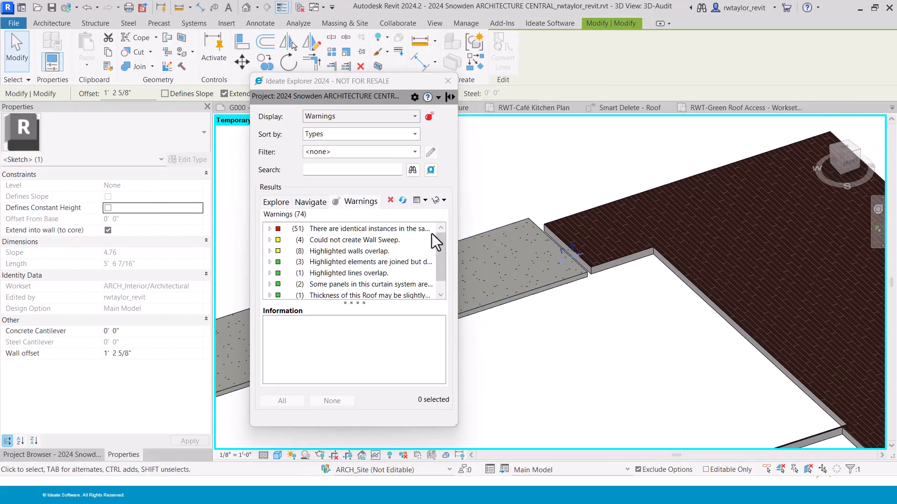
Reset the isolation and inspect the identical-instances warning group.
{"action": "left_click", "coordinate": [444, 198]}
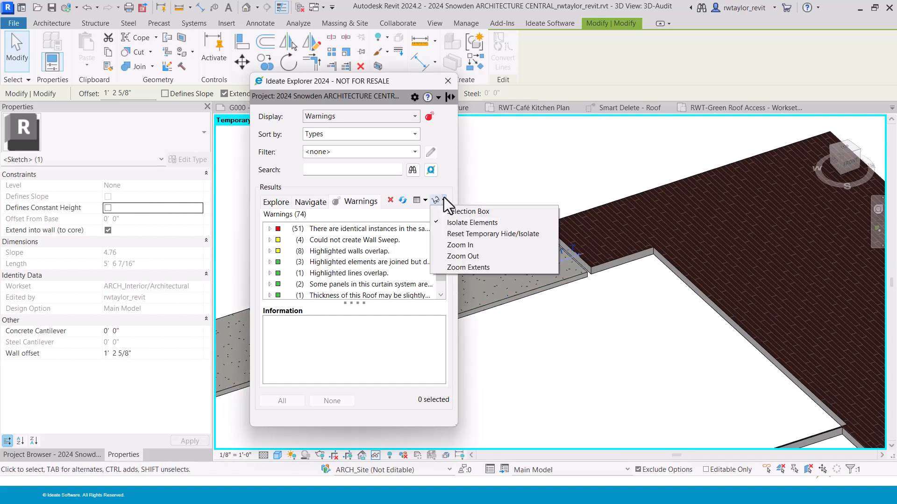
{"action": "left_click", "coordinate": [447, 234]}
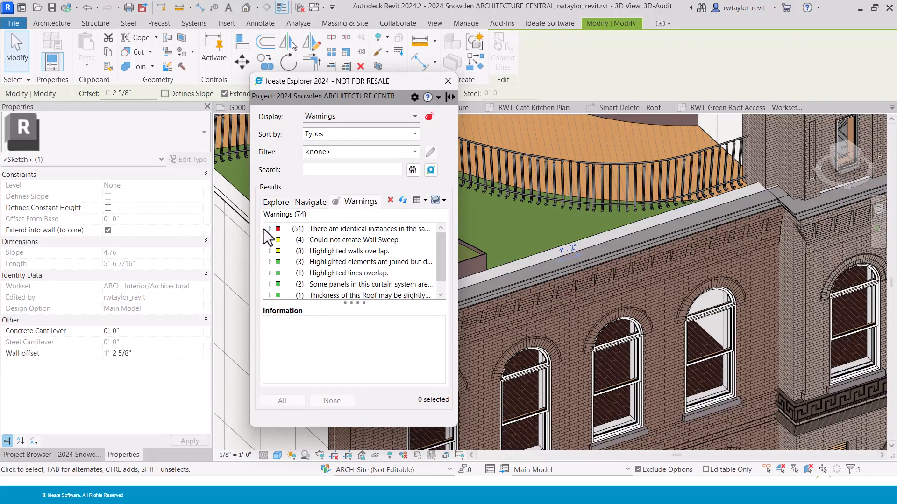
{"action": "left_click", "coordinate": [269, 229]}
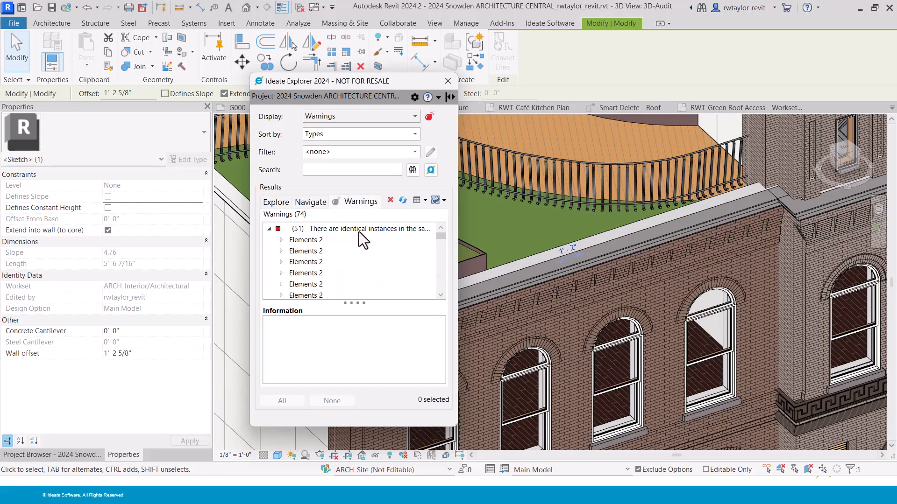
{"action": "left_click", "coordinate": [281, 240]}
{"action": "left_click", "coordinate": [280, 240]}
{"action": "left_click", "coordinate": [270, 229]}
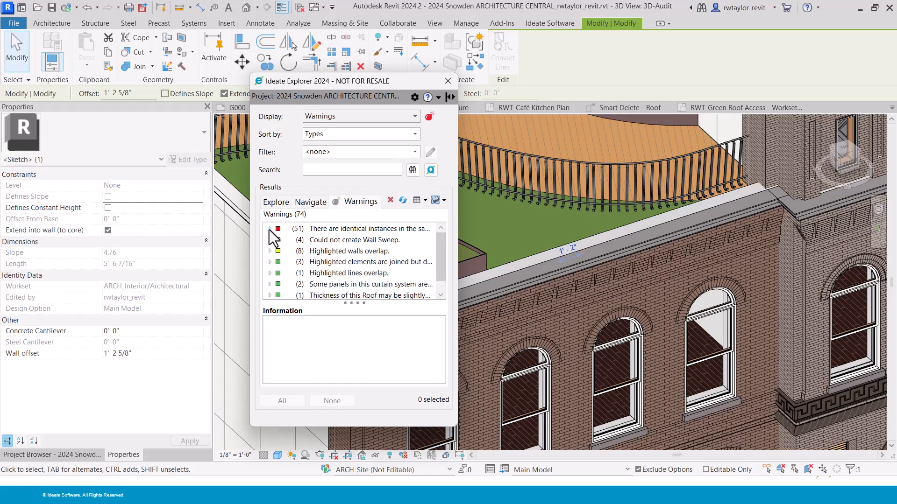
Delete the 51 duplicate identical instances, retaining originals, and dismiss the pinned-objects warning.
{"action": "left_click", "coordinate": [331, 229]}
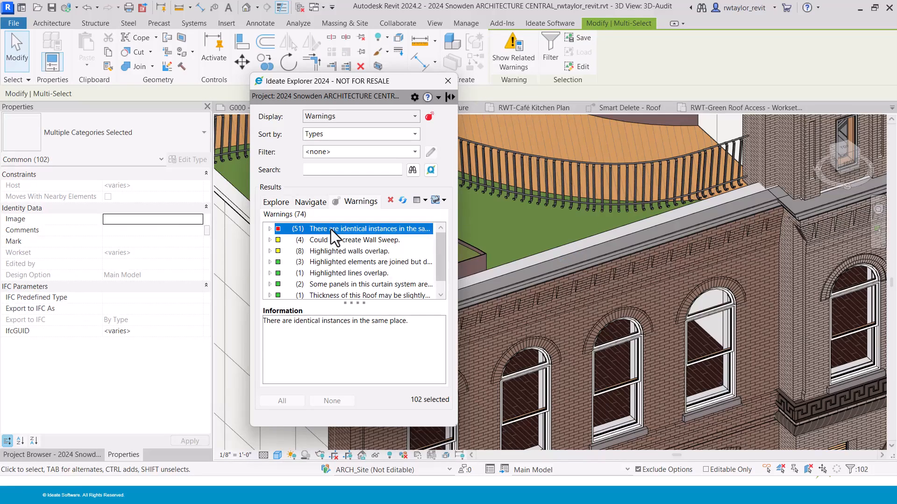
{"action": "right_click", "coordinate": [330, 228]}
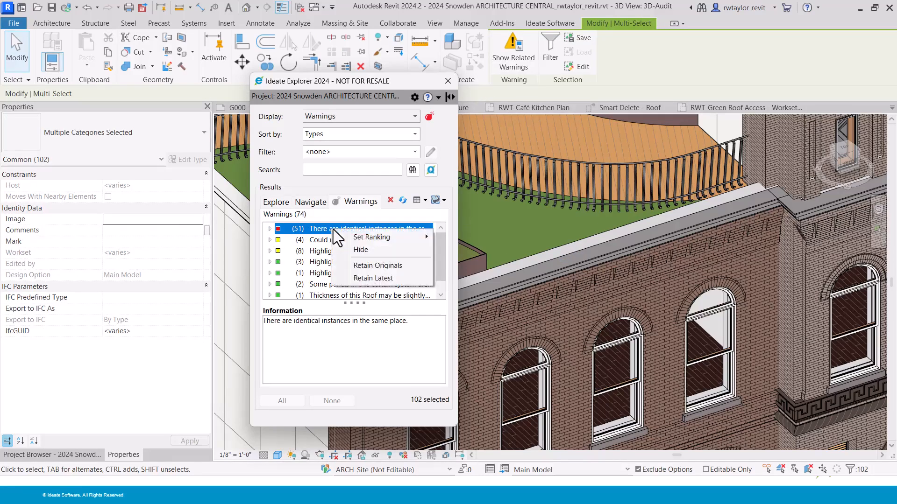
{"action": "left_click", "coordinate": [374, 265]}
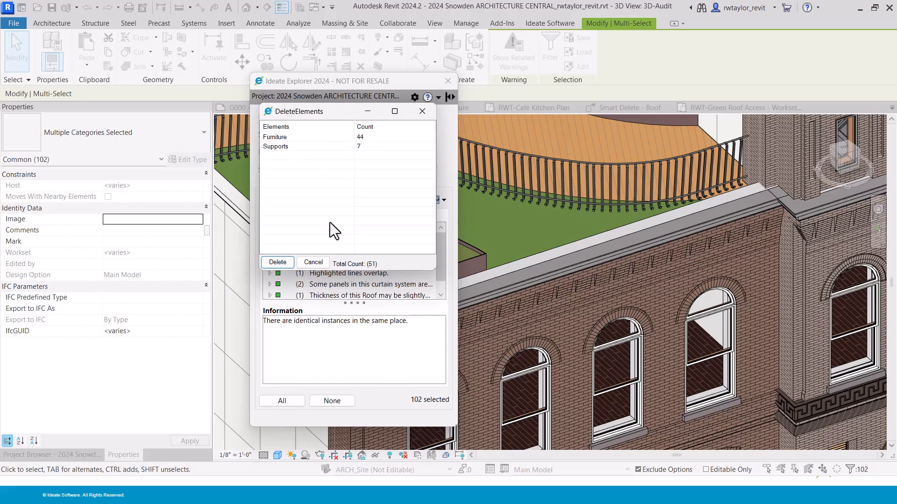
{"action": "left_click", "coordinate": [277, 262]}
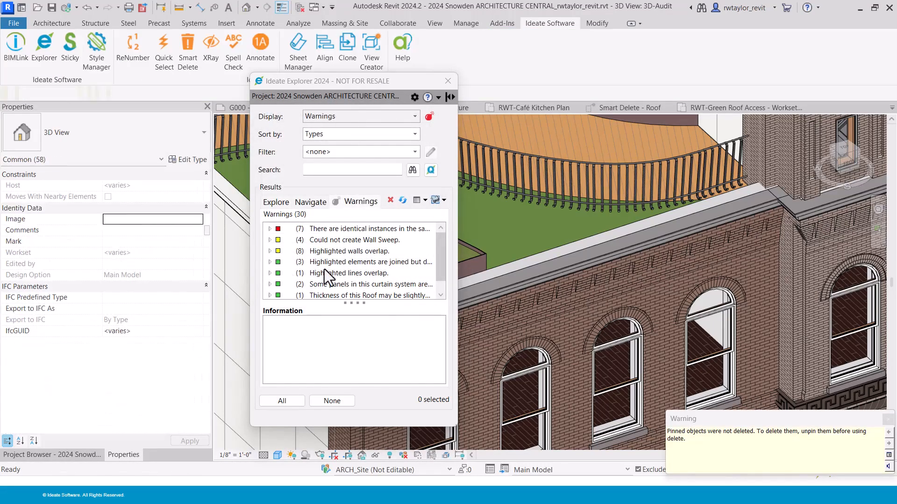
{"action": "left_click_drag", "start_coordinate": [731, 419], "coordinate": [534, 151]}
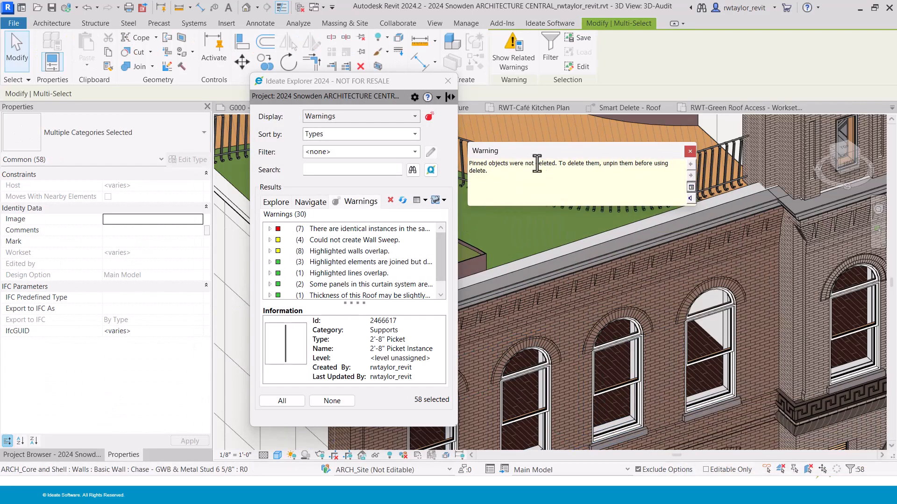
{"action": "left_click", "coordinate": [690, 151]}
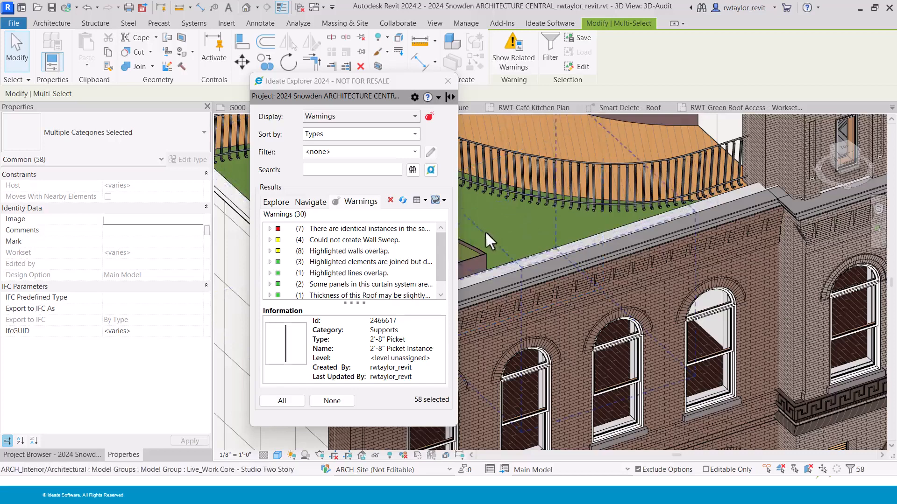
List the current selection by category, unpin the leftover elements, and reselect the identical-instances warning.
{"action": "left_click", "coordinate": [275, 204]}
{"action": "left_click", "coordinate": [415, 116]}
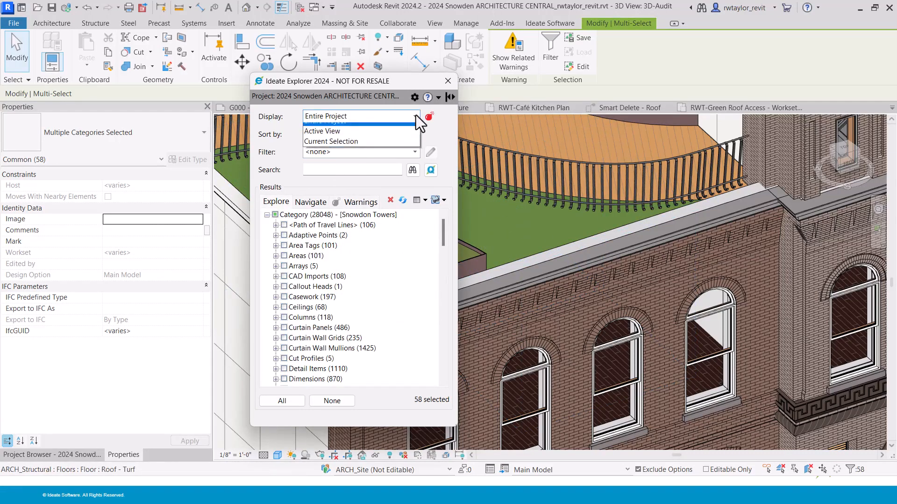
{"action": "left_click", "coordinate": [362, 142]}
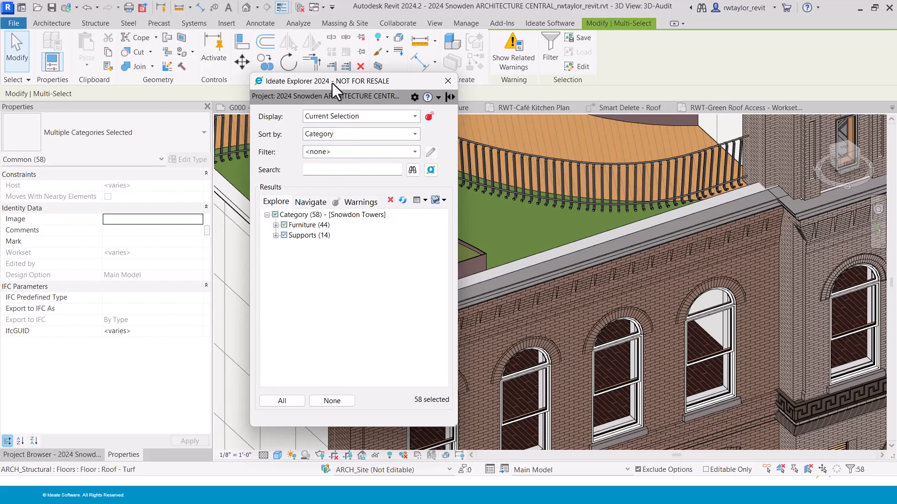
{"action": "left_click", "coordinate": [361, 41]}
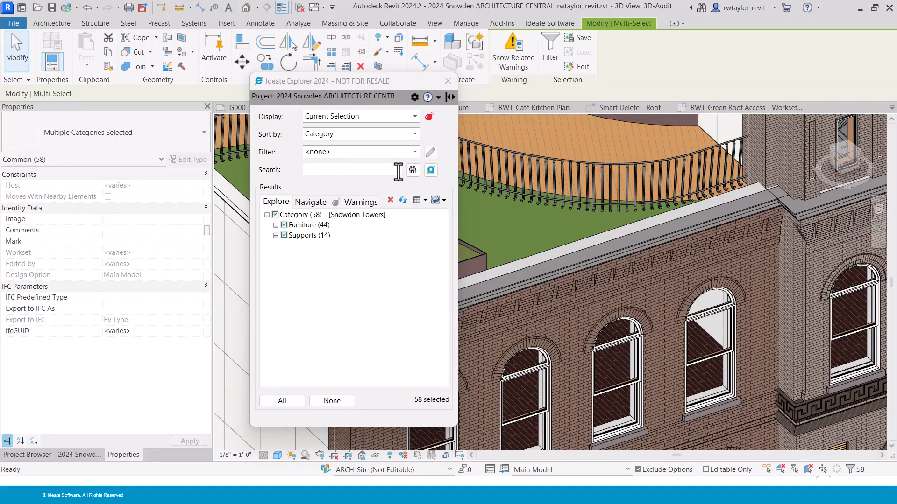
{"action": "left_click", "coordinate": [356, 202]}
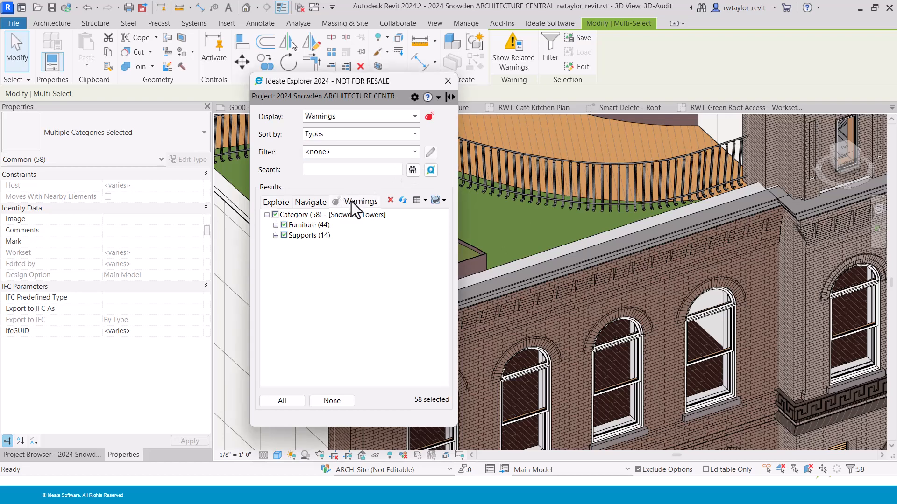
{"action": "left_click", "coordinate": [334, 230]}
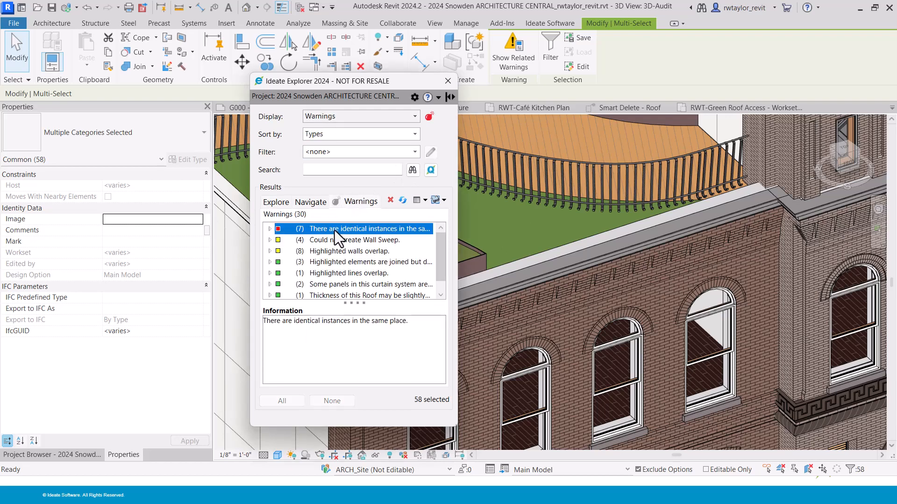
Delete the 14 remaining duplicate supports under the identical-instances warning.
{"action": "left_click", "coordinate": [270, 228]}
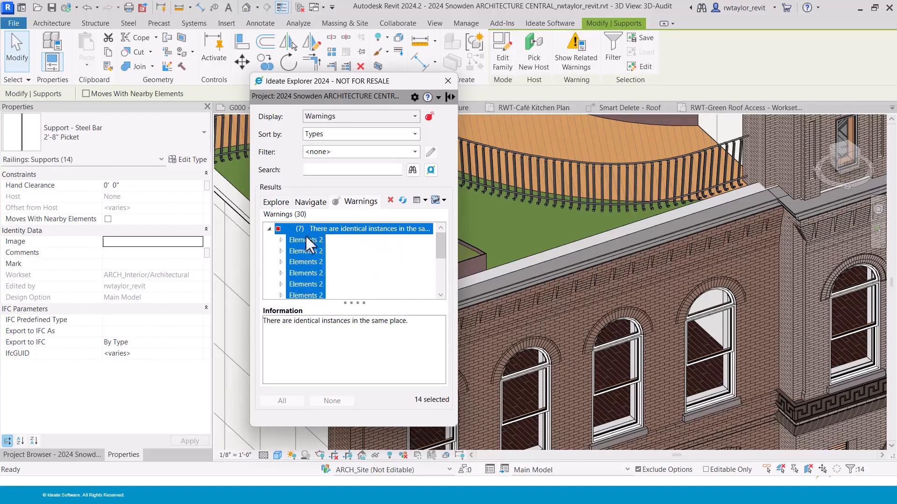
{"action": "left_click", "coordinate": [390, 201]}
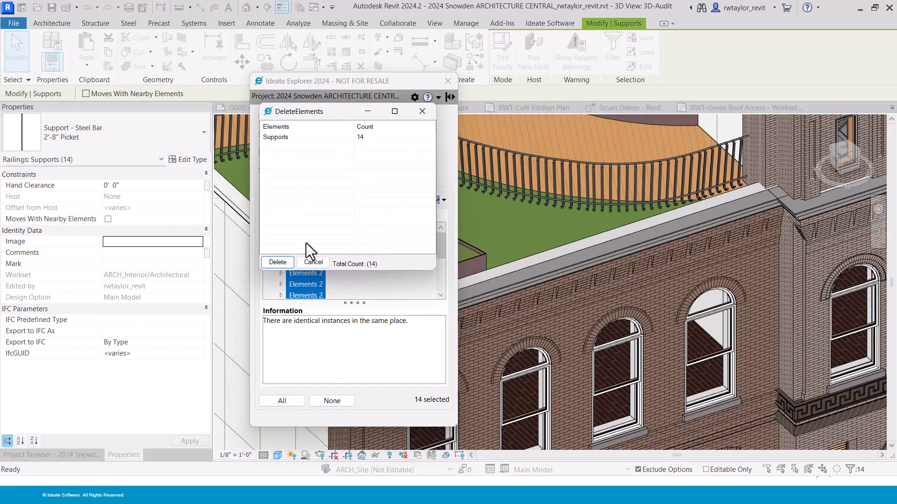
{"action": "left_click", "coordinate": [281, 263]}
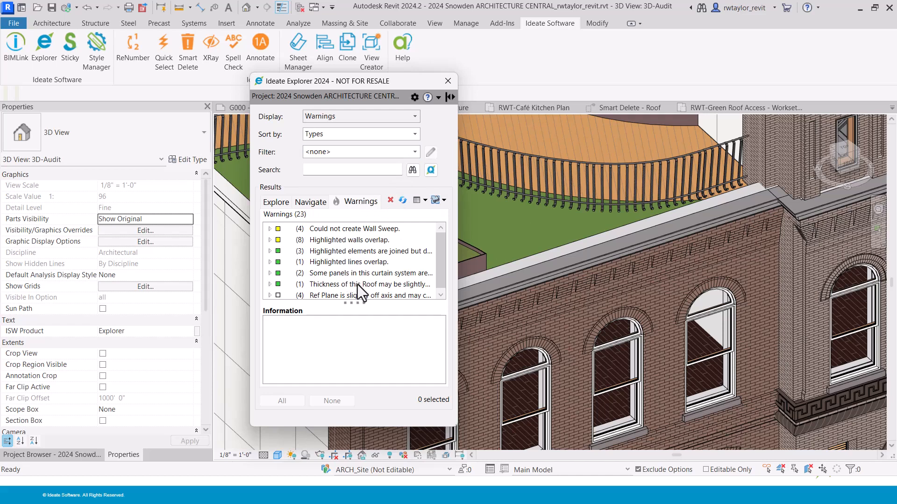
Hide the Highlighted lines overlap warning.
{"action": "left_click", "coordinate": [323, 262]}
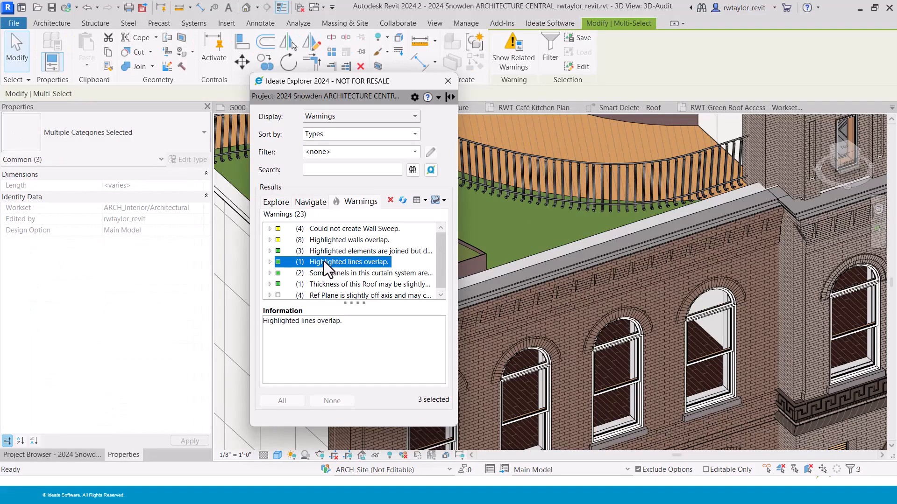
{"action": "right_click", "coordinate": [325, 262]}
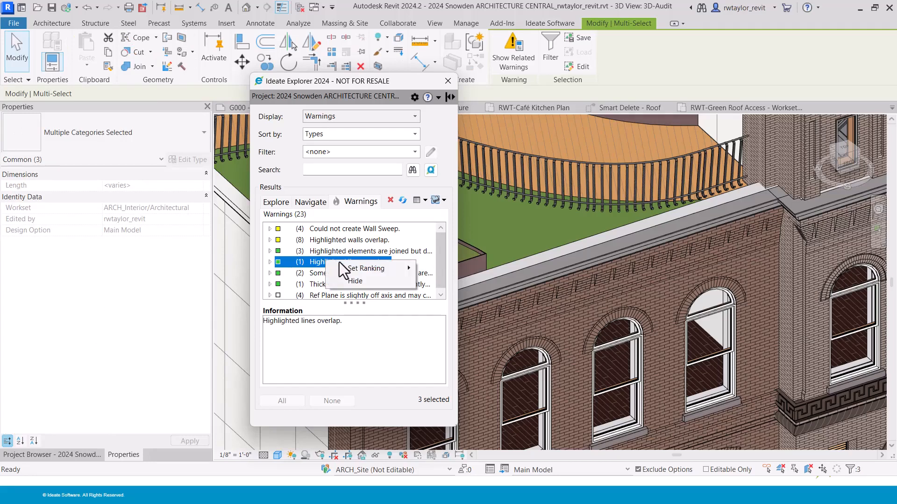
{"action": "left_click", "coordinate": [360, 282]}
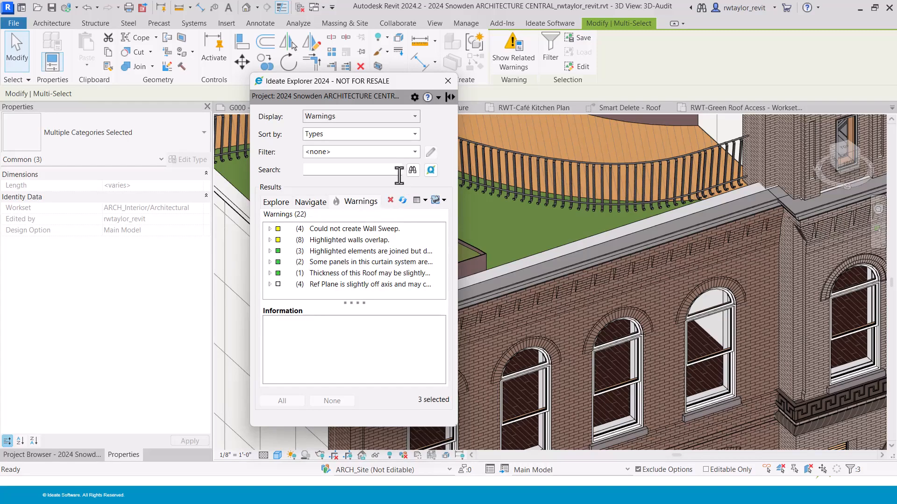
View Medium Ranked and Hidden Warnings filters, then reset the filter to <none>.
{"action": "left_click", "coordinate": [415, 152]}
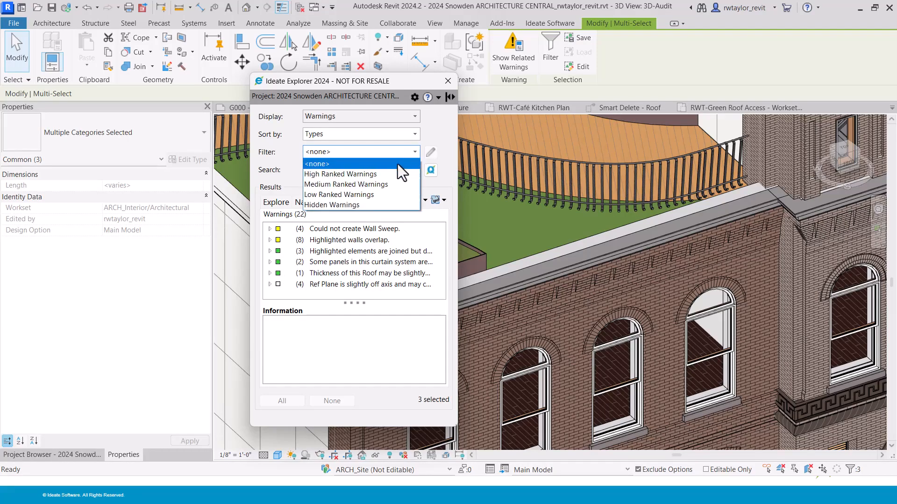
{"action": "left_click", "coordinate": [383, 183]}
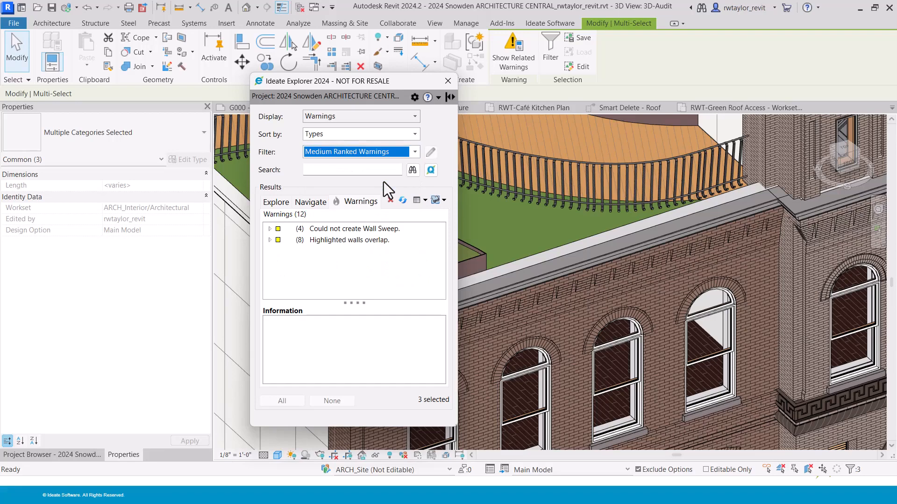
{"action": "left_click", "coordinate": [414, 154]}
{"action": "left_click", "coordinate": [383, 202]}
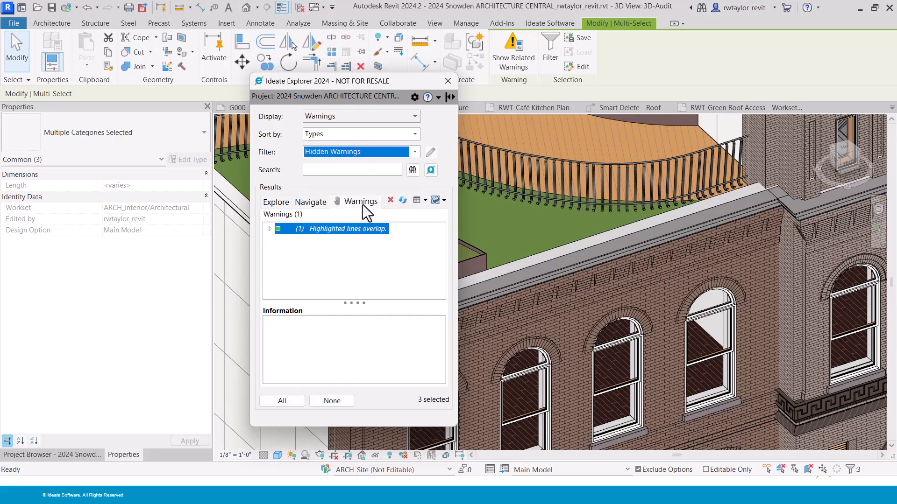
{"action": "left_click", "coordinate": [415, 155]}
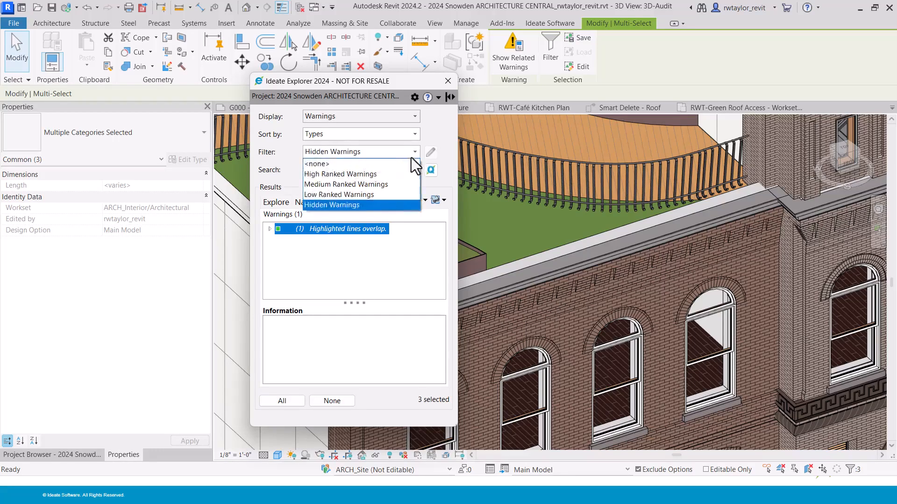
{"action": "left_click", "coordinate": [363, 168]}
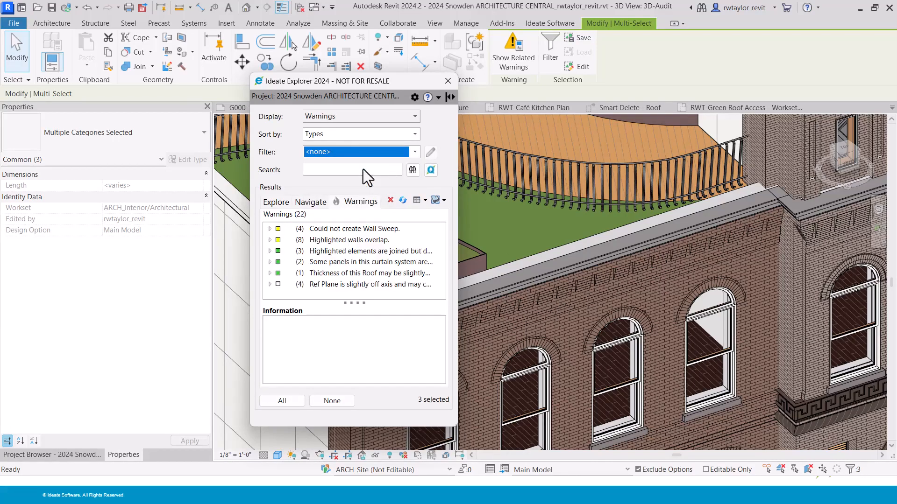
Close Ideate Explorer and bring up the Ideate Software add-in commands.
{"action": "left_click", "coordinate": [448, 86]}
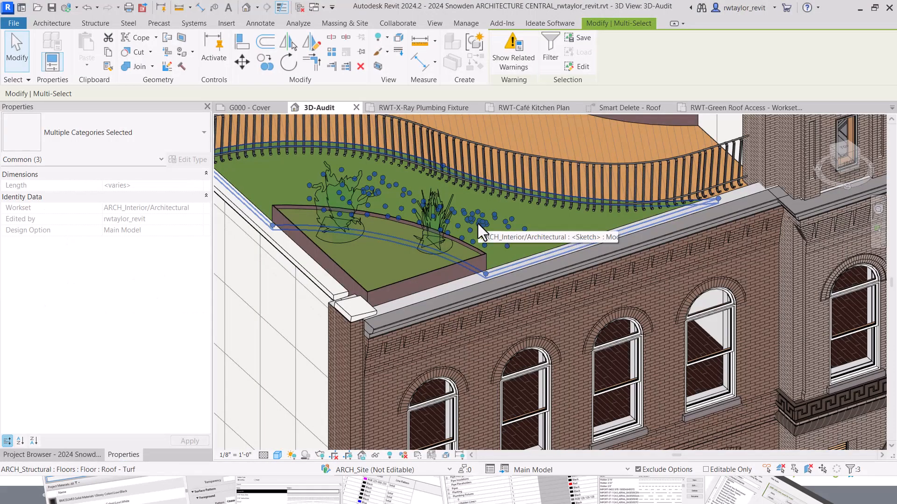
{"action": "left_click", "coordinate": [545, 23]}
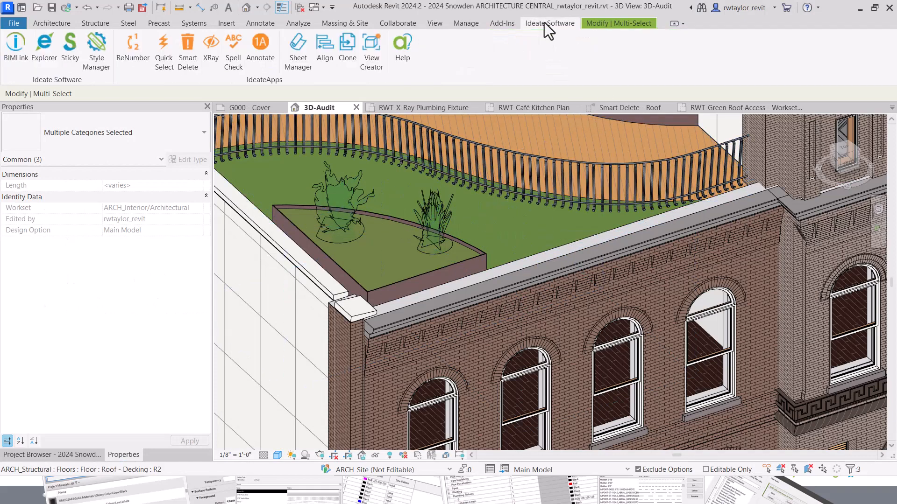
Launch Ideate StyleManager and list only duplicate fill patterns.
{"action": "left_click", "coordinate": [96, 47]}
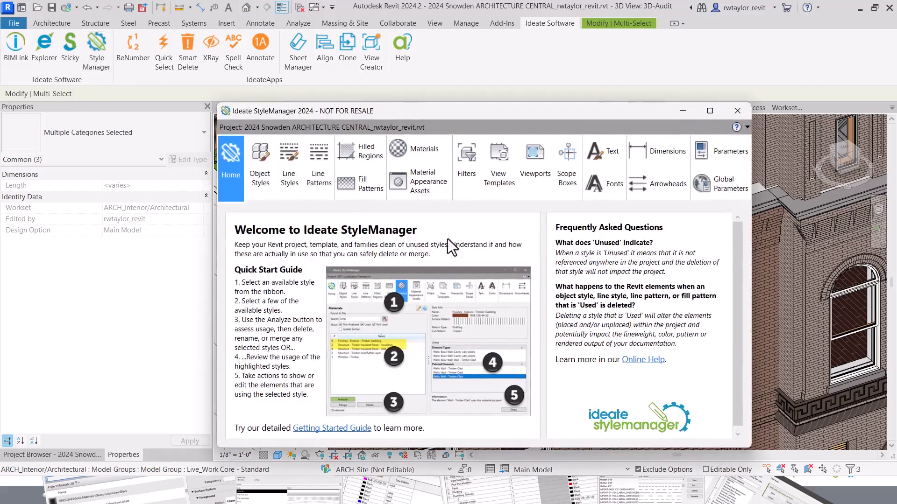
{"action": "left_click_drag", "start_coordinate": [431, 112], "coordinate": [453, 81]}
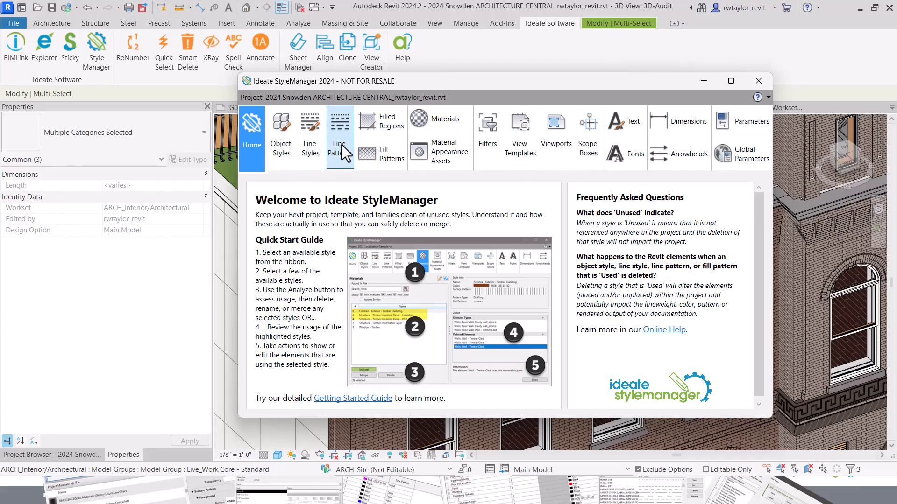
{"action": "left_click", "coordinate": [390, 157]}
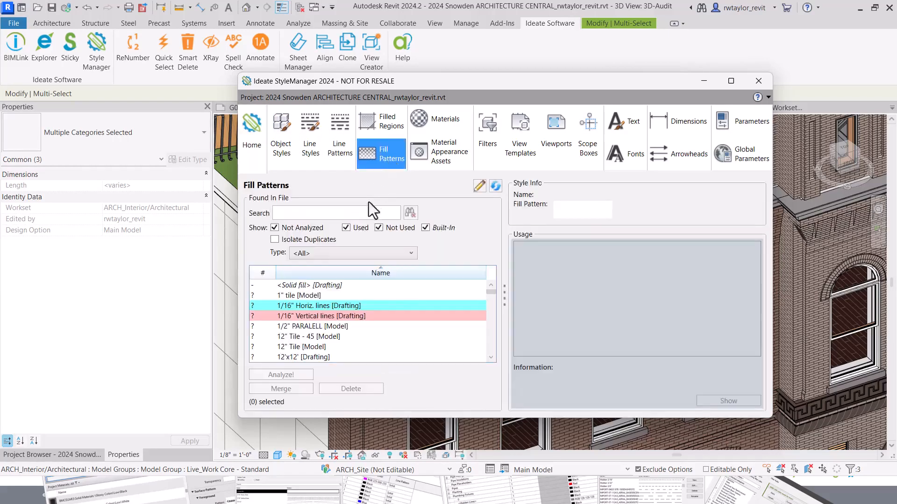
{"action": "left_click", "coordinate": [275, 240]}
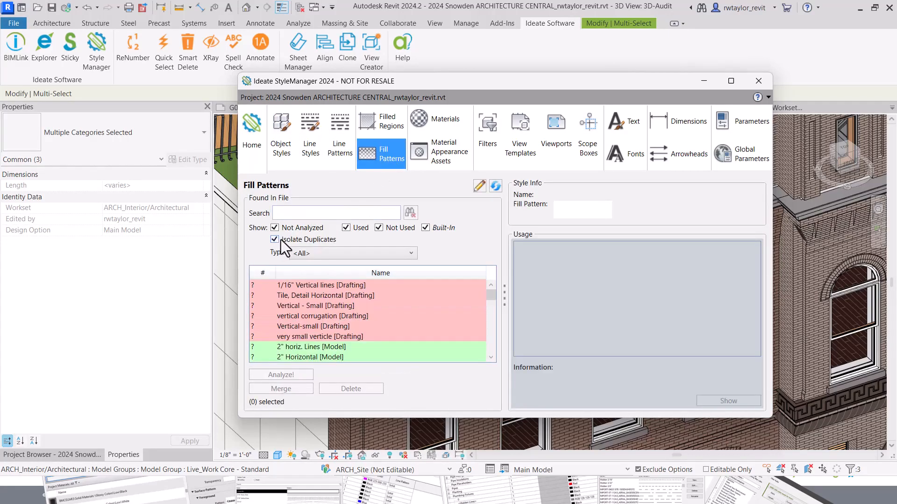
Select Wood 4 [Drafting] and Wood_1 together and analyze their usage.
{"action": "left_click_drag", "start_coordinate": [492, 292], "coordinate": [491, 349]}
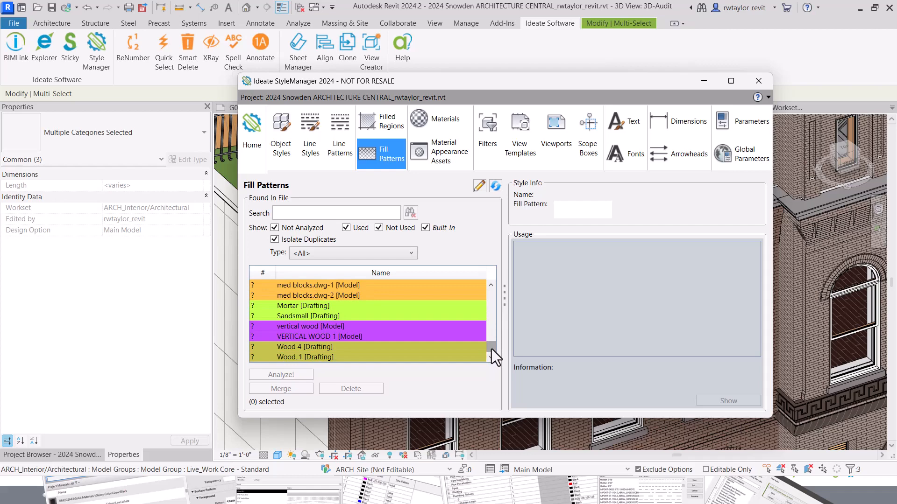
{"action": "left_click", "coordinate": [295, 348]}
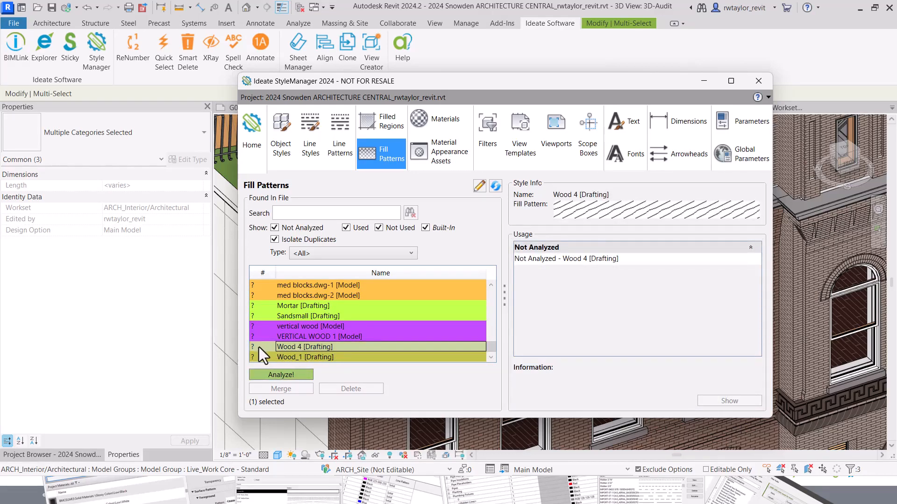
{"action": "left_click", "coordinate": [296, 358], "text": "ctrl"}
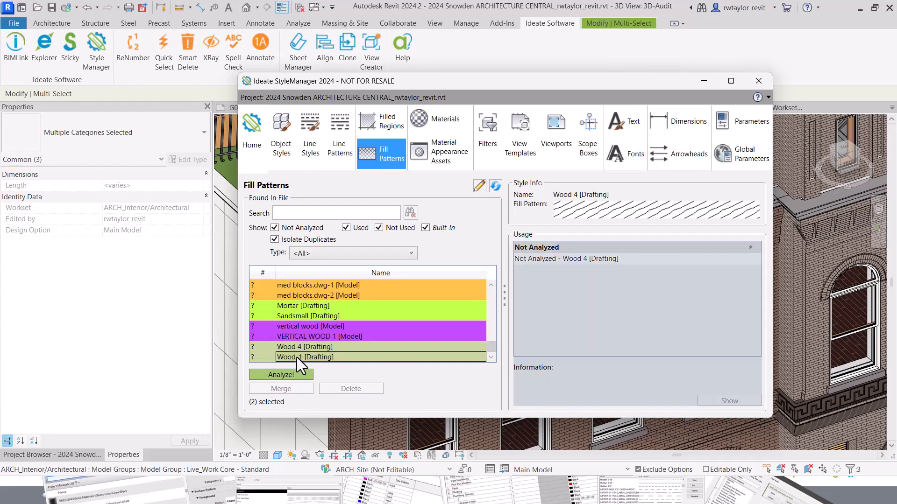
{"action": "left_click", "coordinate": [288, 375]}
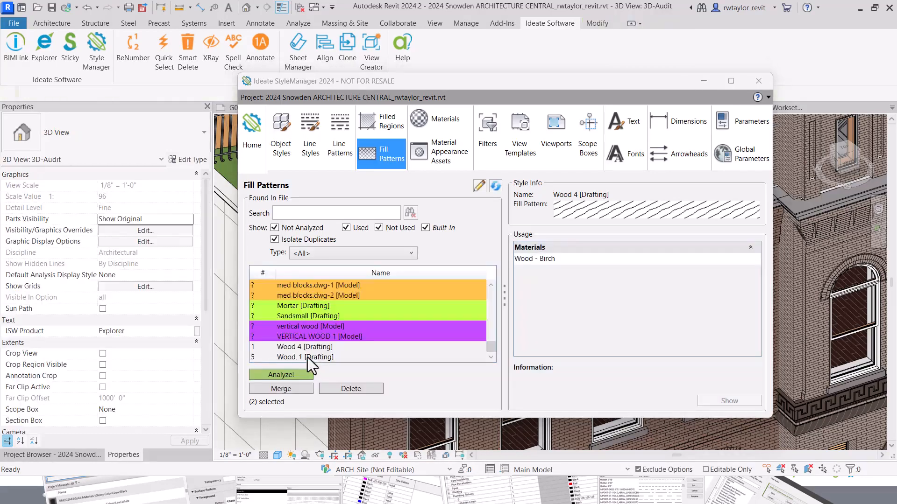
Check Wood 4 and Wood_1 usage, merge Wood_1 into Wood 4 [Drafting], then clear Isolate Duplicates.
{"action": "left_click", "coordinate": [300, 350]}
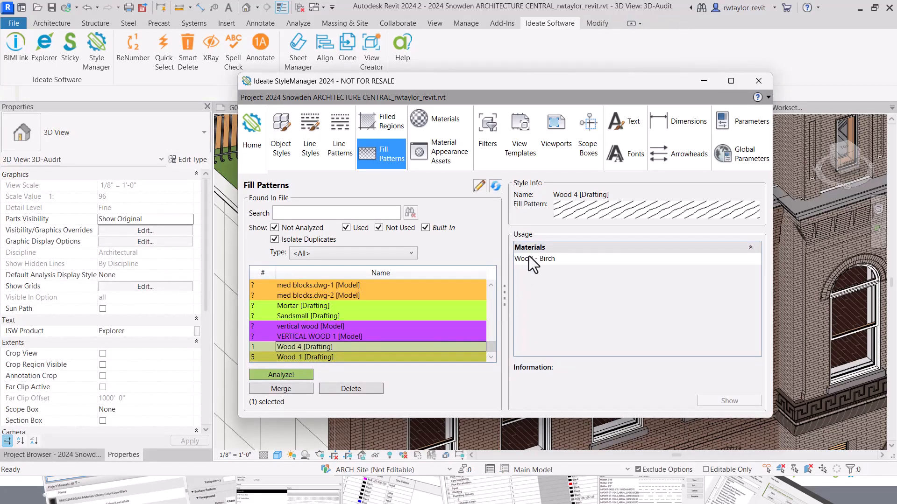
{"action": "left_click", "coordinate": [290, 358]}
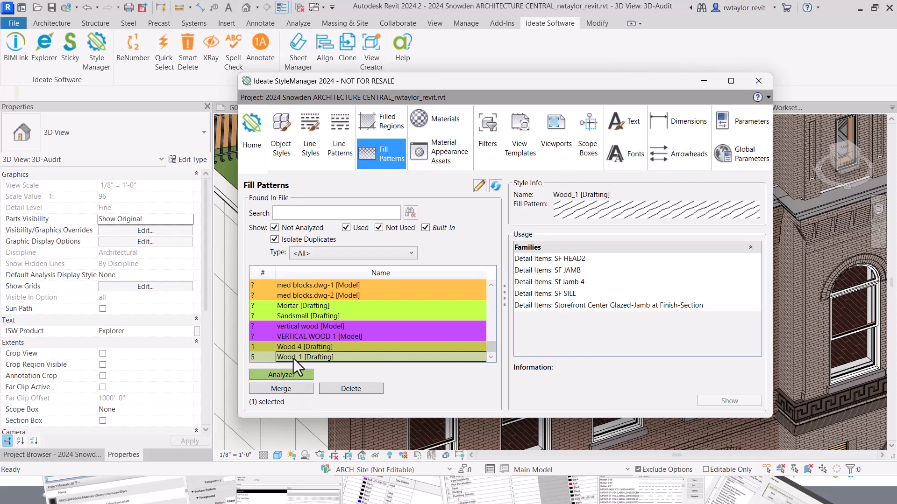
{"action": "left_click", "coordinate": [295, 393]}
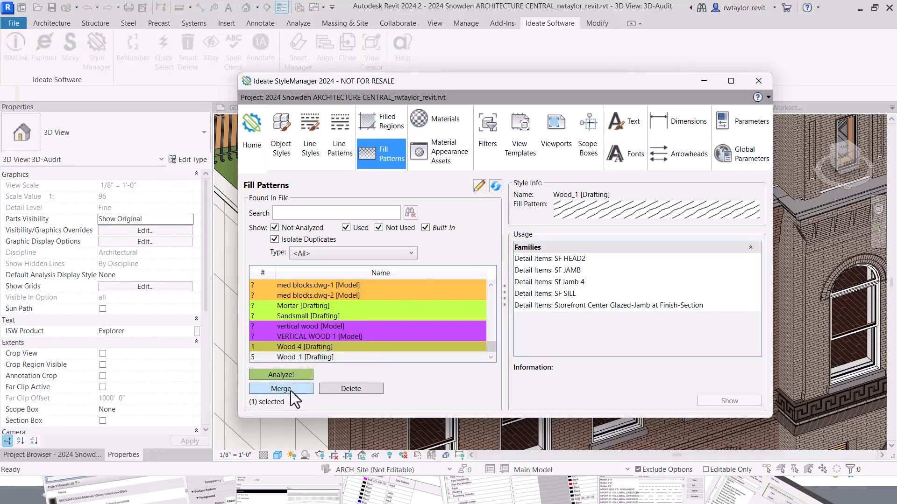
{"action": "left_click", "coordinate": [484, 190]}
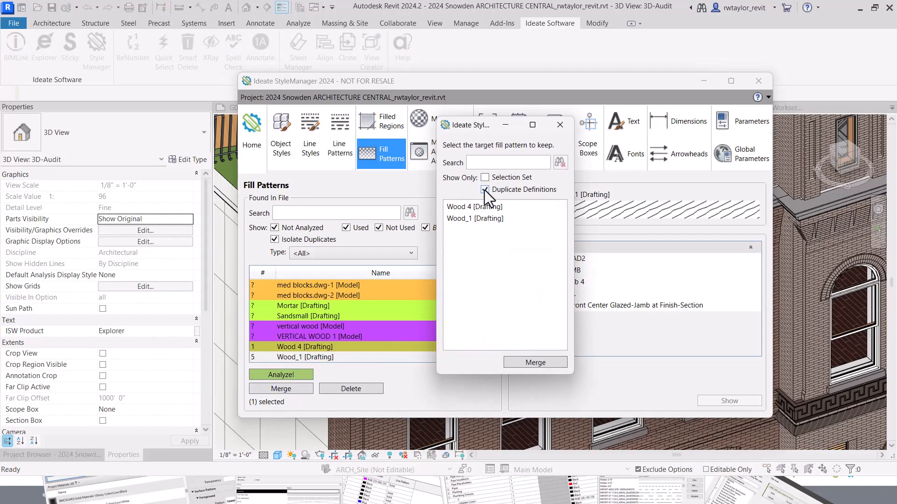
{"action": "left_click", "coordinate": [483, 208]}
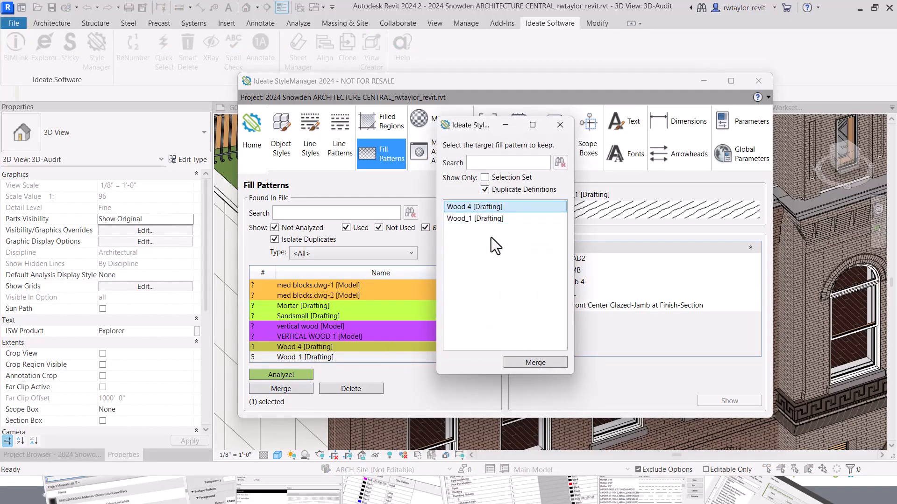
{"action": "left_click", "coordinate": [522, 364]}
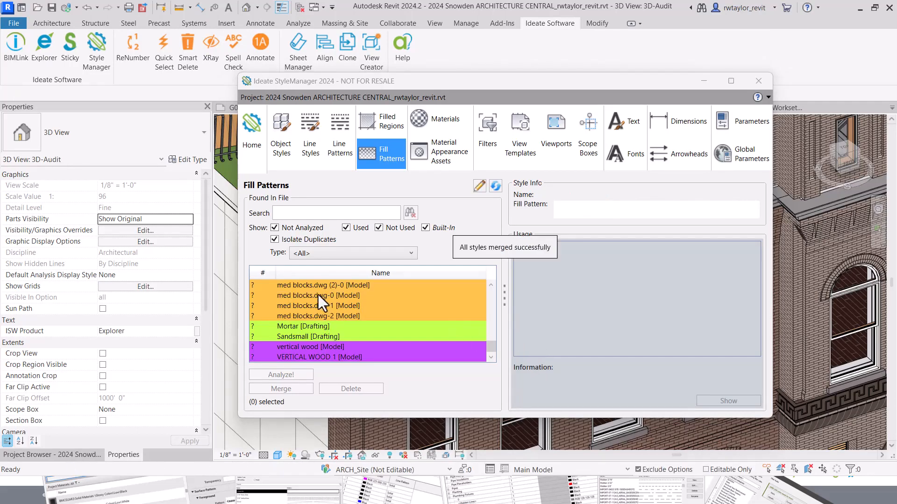
{"action": "left_click", "coordinate": [274, 239]}
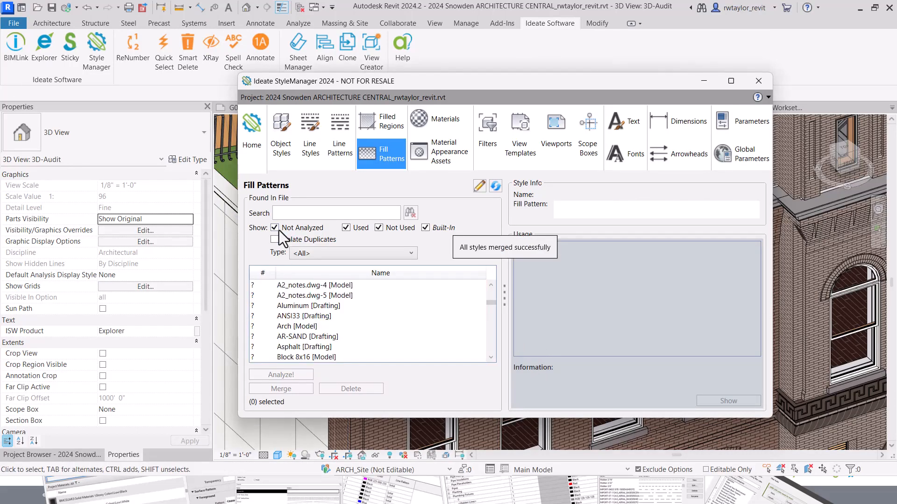
Search for 'wood 4' and rename that fill pattern to Wood Birch Drafting.
{"action": "left_click", "coordinate": [284, 213]}
{"action": "type", "text": "wo"}
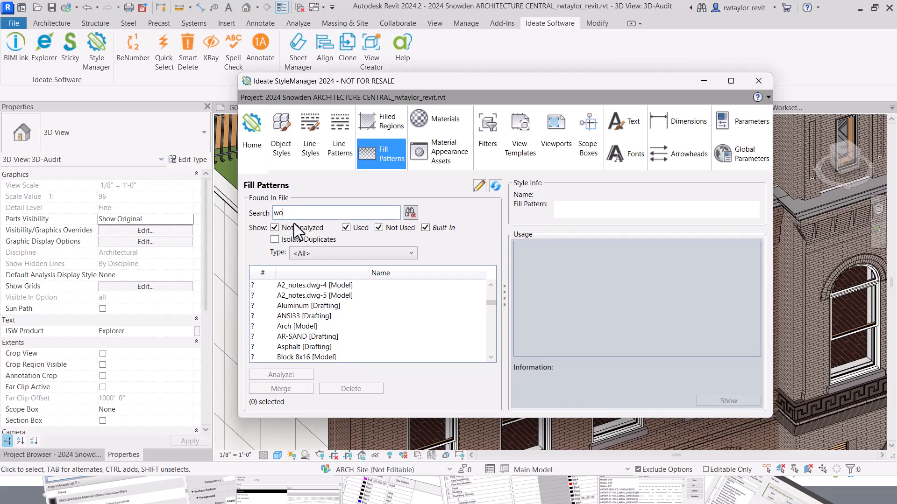
{"action": "type", "text": "od 4"}
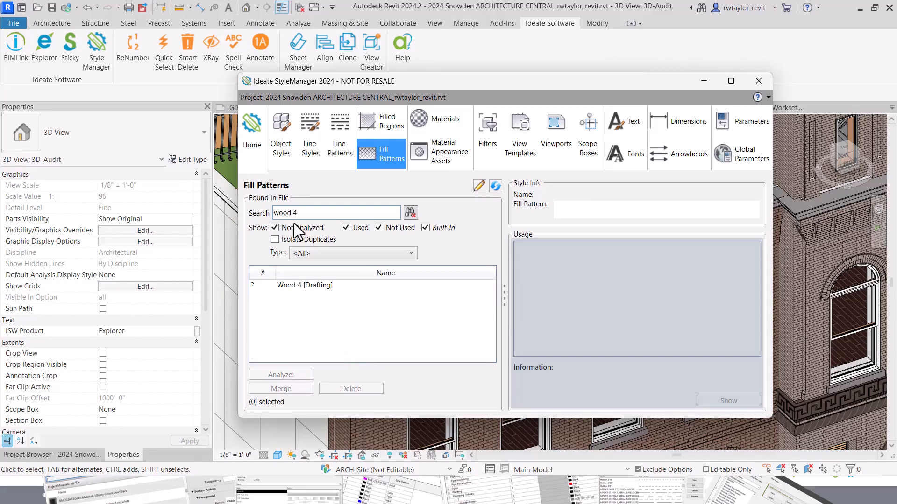
{"action": "double_click", "coordinate": [308, 287]}
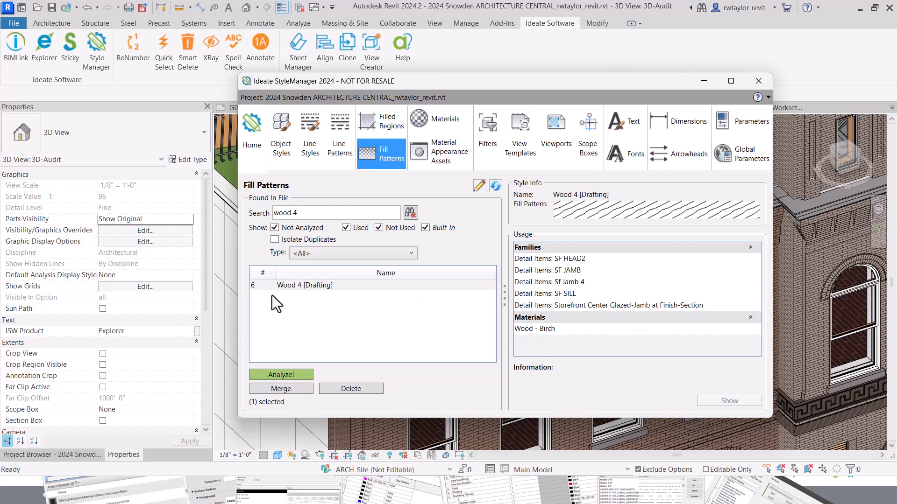
{"action": "right_click", "coordinate": [306, 287]}
{"action": "left_click", "coordinate": [333, 296]}
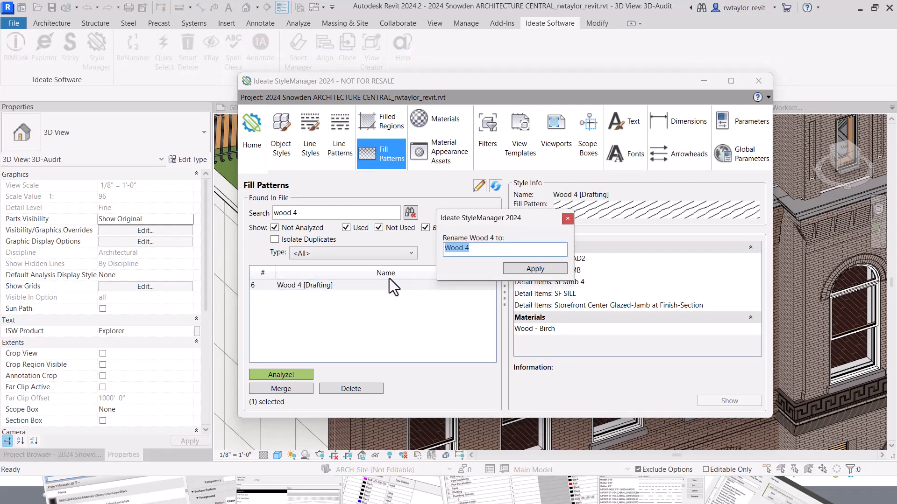
{"action": "type", "text": "W"}
{"action": "key", "text": "BackSpace"}
{"action": "type", "text": "Wood Br"}
{"action": "key", "text": "BackSpace"}
{"action": "type", "text": "irch Drafting"}
{"action": "key", "text": "Return"}
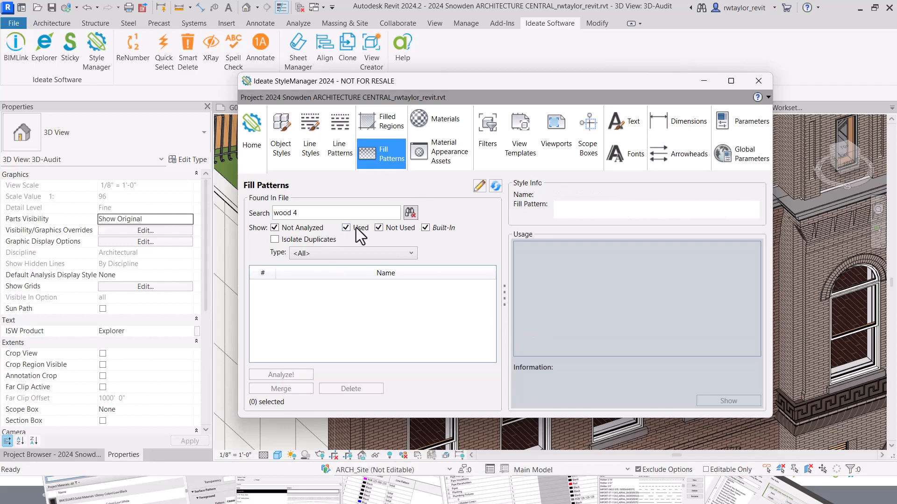
Search again to confirm Wood Birch Drafting and its usage, then list the view filters.
{"action": "left_click", "coordinate": [410, 213]}
{"action": "left_click", "coordinate": [307, 215]}
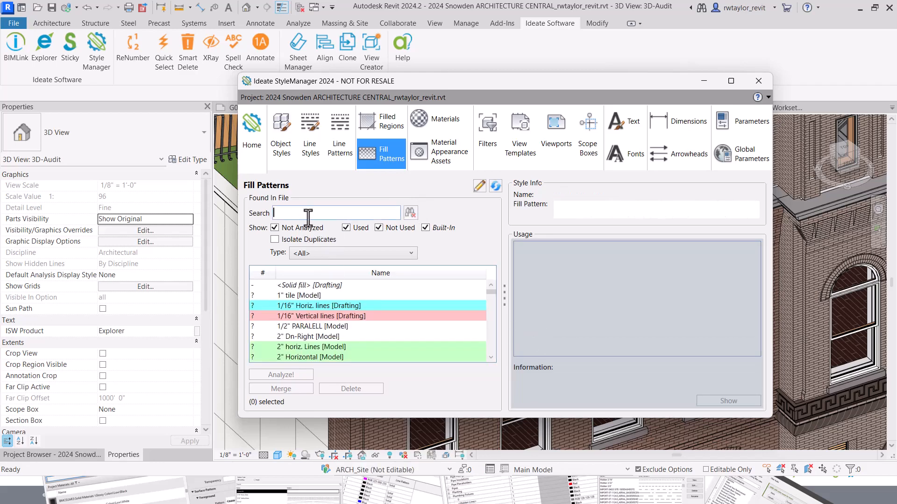
{"action": "type", "text": "wood"}
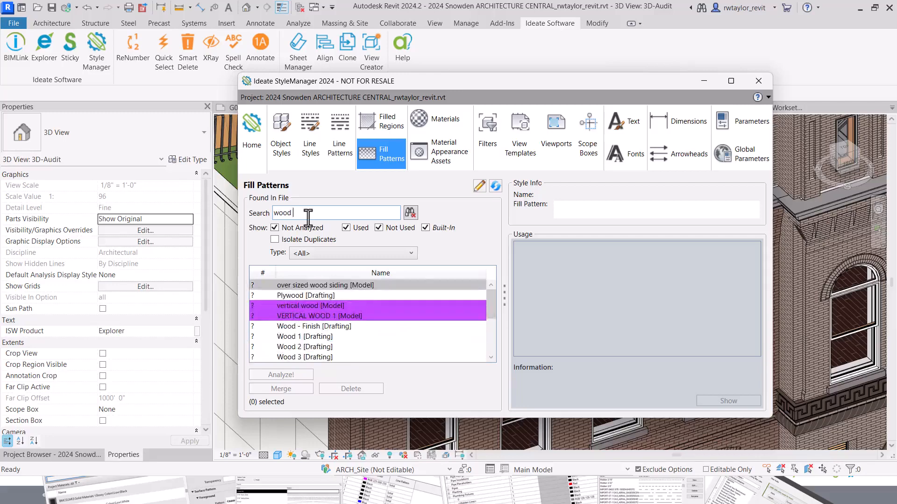
{"action": "type", "text": " br"}
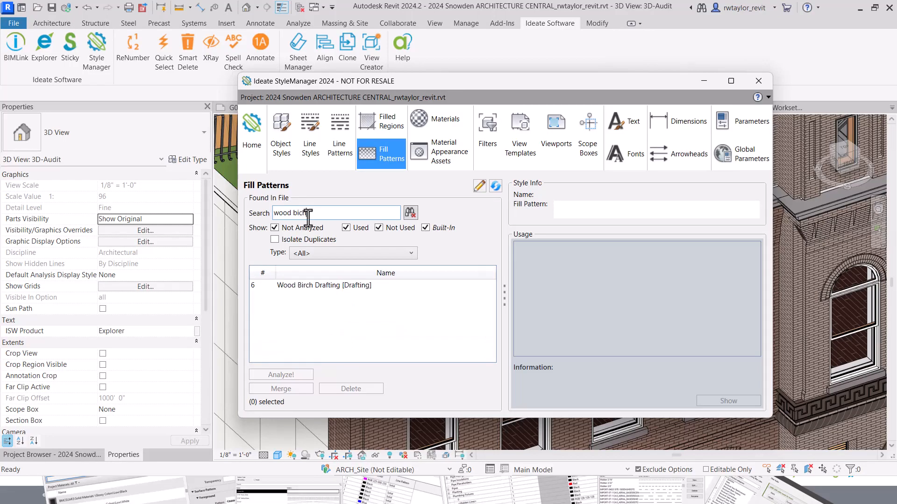
{"action": "type", "text": "i"}
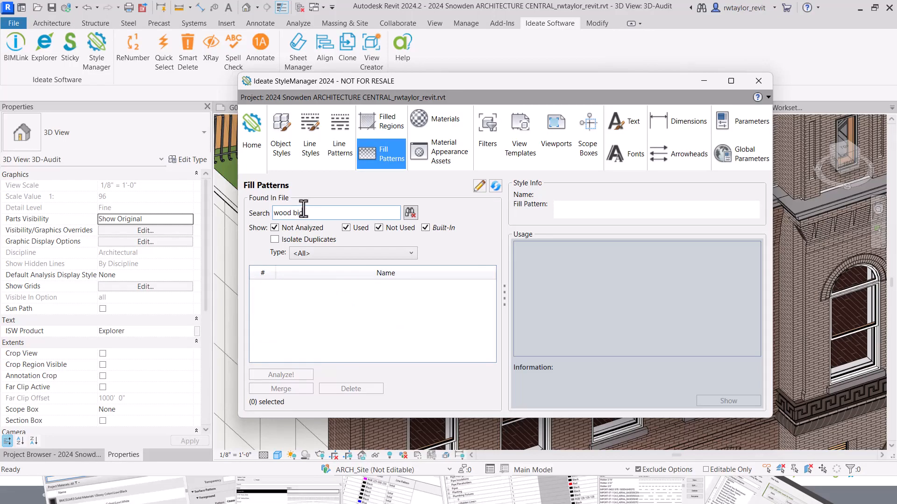
{"action": "type", "text": "rch"}
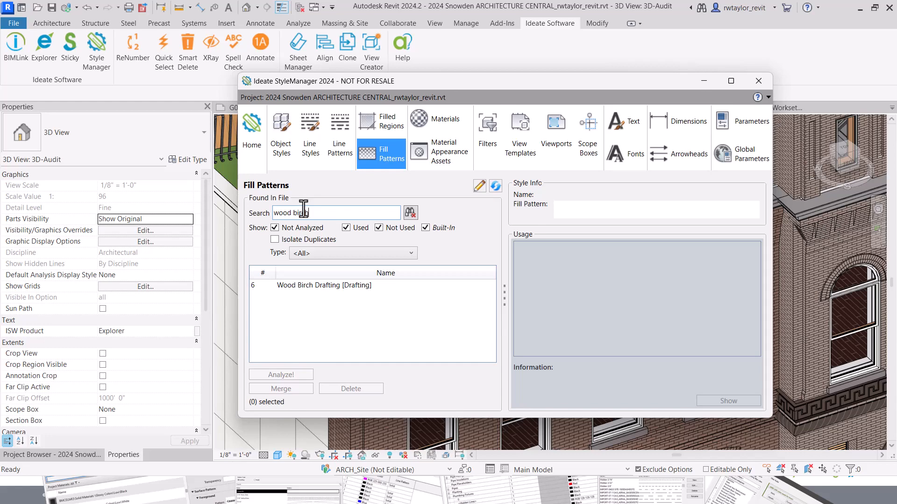
{"action": "left_click", "coordinate": [321, 286]}
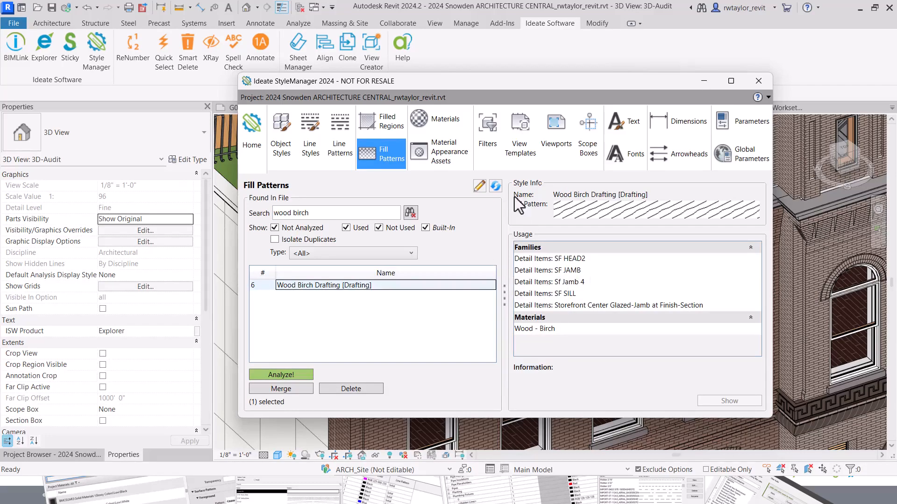
{"action": "left_click", "coordinate": [492, 145]}
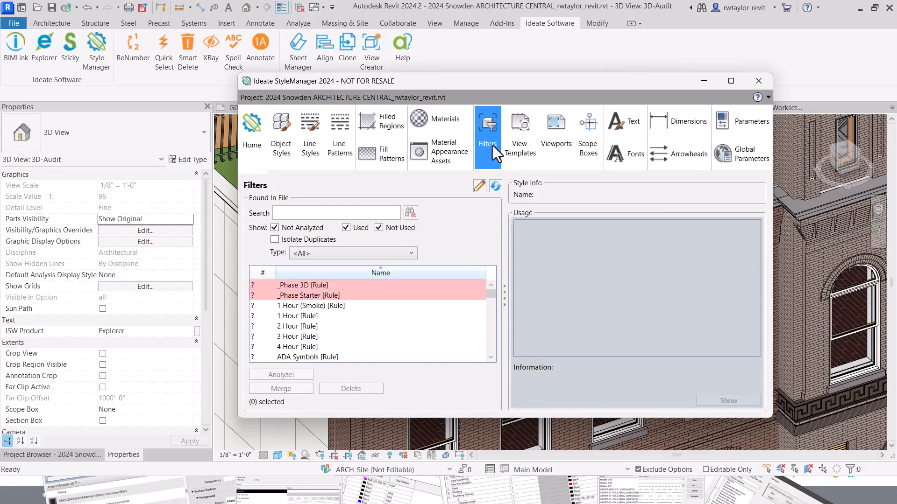
Check the 2 Hour filter's usage, then list view templates sorted by usage, most-used first.
{"action": "left_click", "coordinate": [292, 328]}
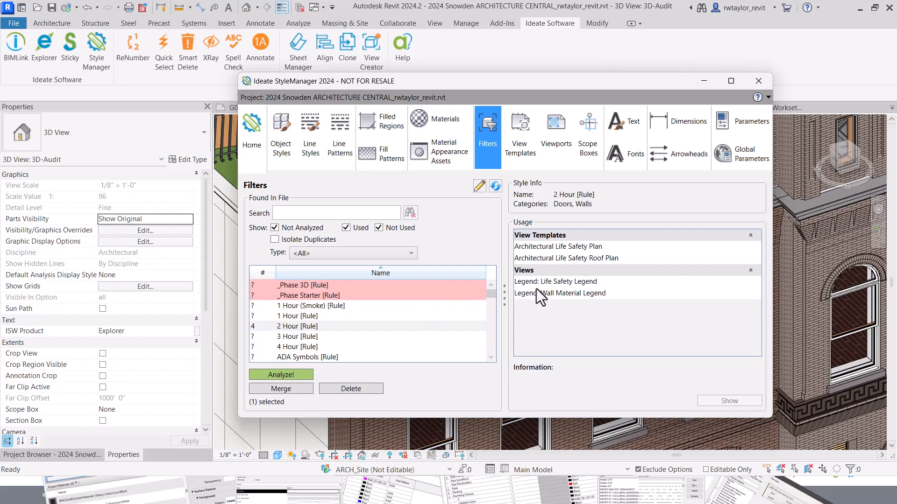
{"action": "left_click", "coordinate": [518, 156]}
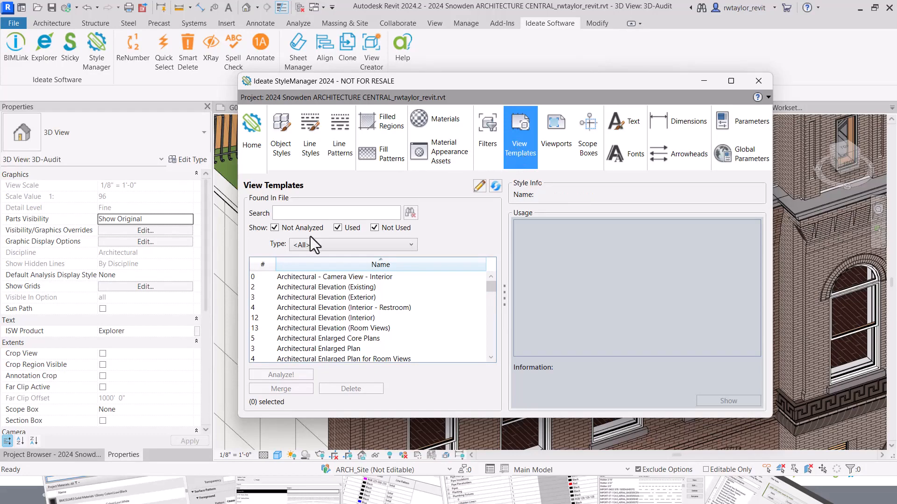
{"action": "left_click", "coordinate": [263, 264]}
{"action": "left_click", "coordinate": [263, 266]}
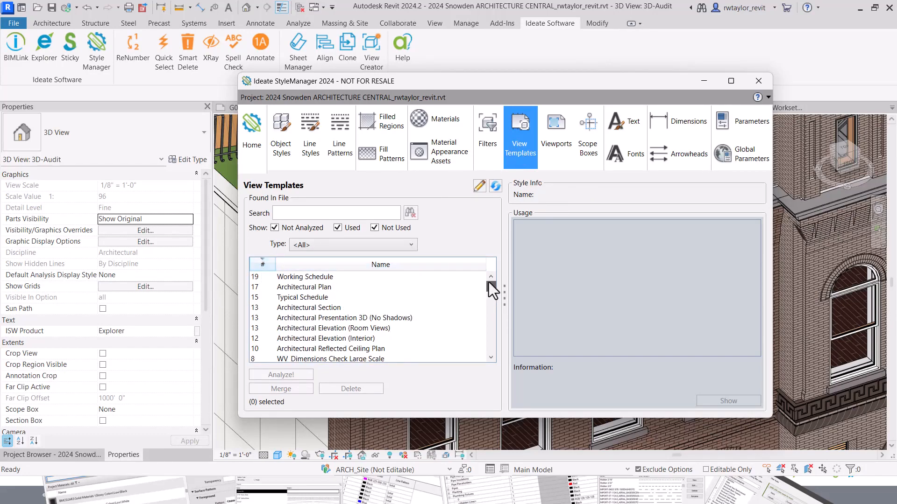
Open the Transverse Section - Elevator 2 view that uses the Architectural Section template.
{"action": "left_click", "coordinate": [291, 278]}
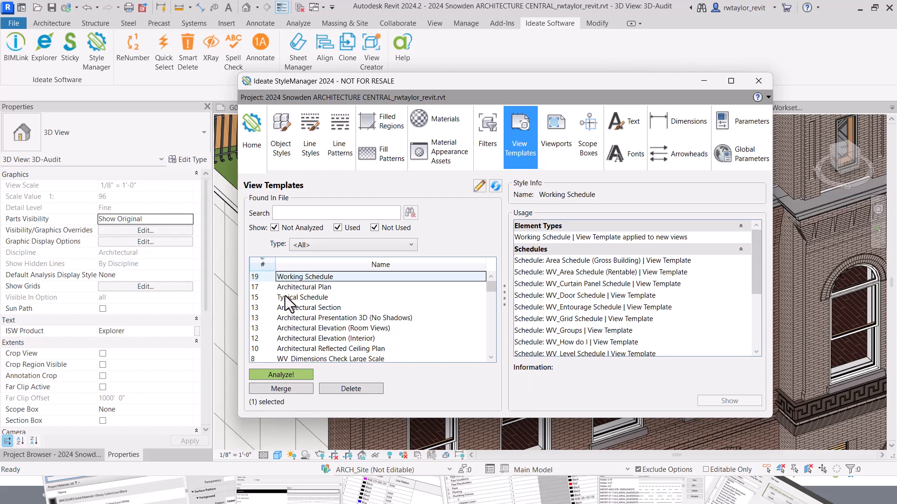
{"action": "left_click", "coordinate": [292, 309]}
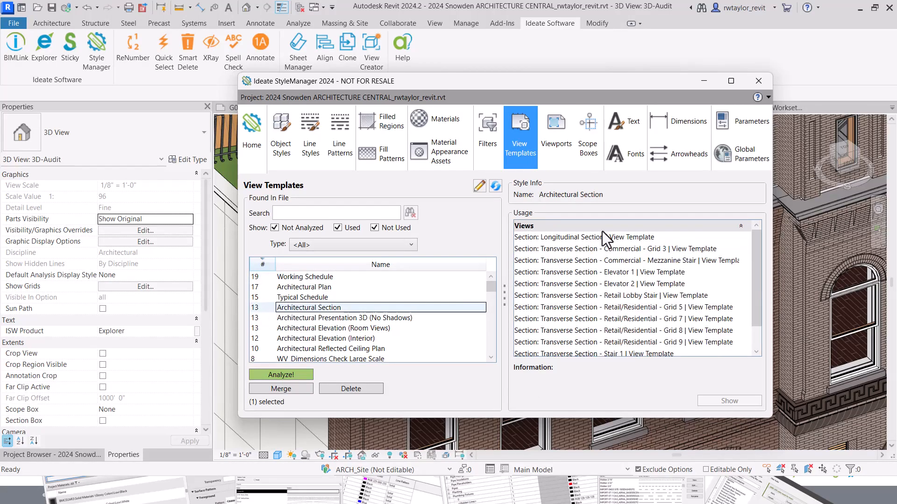
{"action": "left_click_drag", "start_coordinate": [756, 282], "coordinate": [753, 309]}
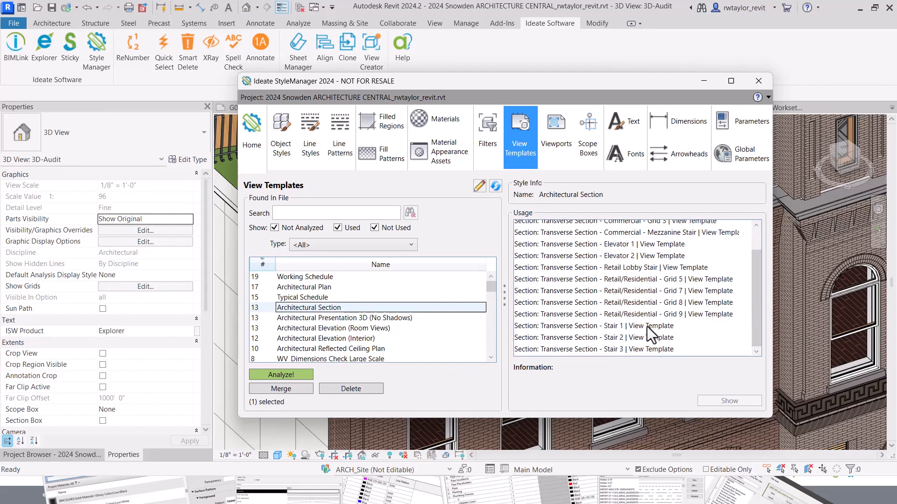
{"action": "double_click", "coordinate": [566, 258]}
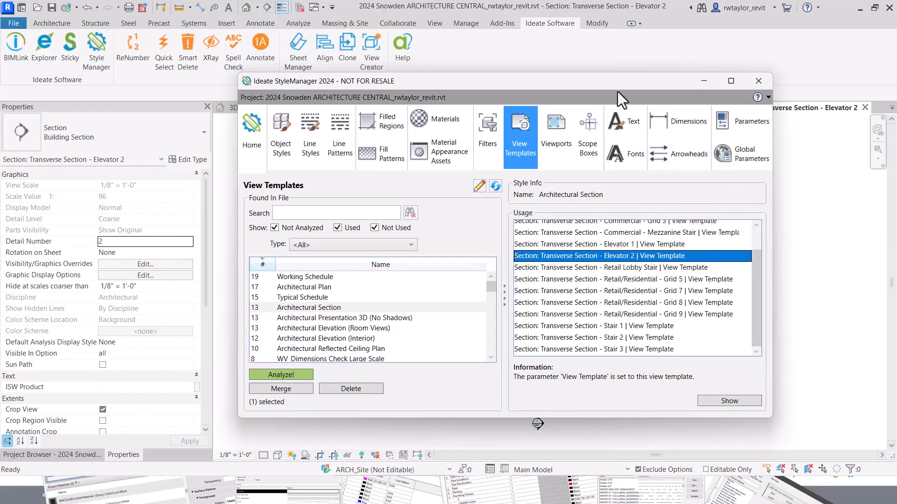
{"action": "left_click_drag", "start_coordinate": [617, 92], "coordinate": [564, 76]}
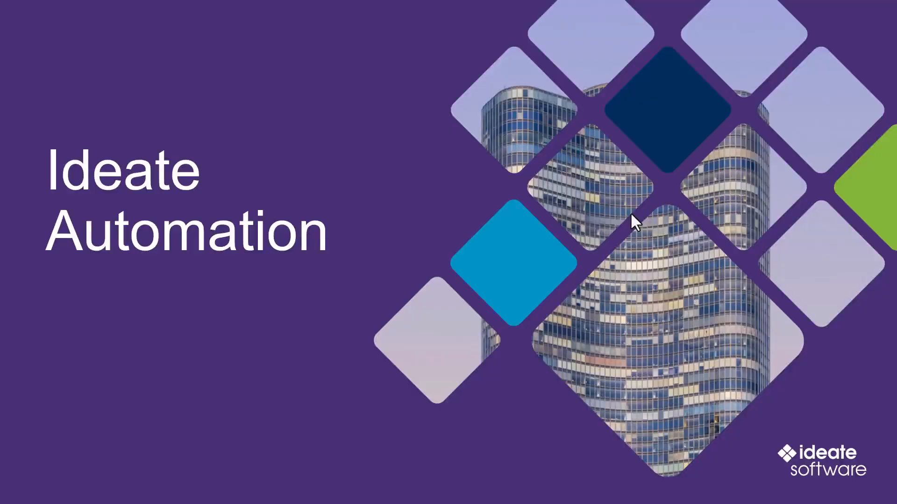
Advance past the What/Why Ideate Automation slides to the Workflows slide's next build.
{"action": "left_click", "coordinate": [631, 214]}
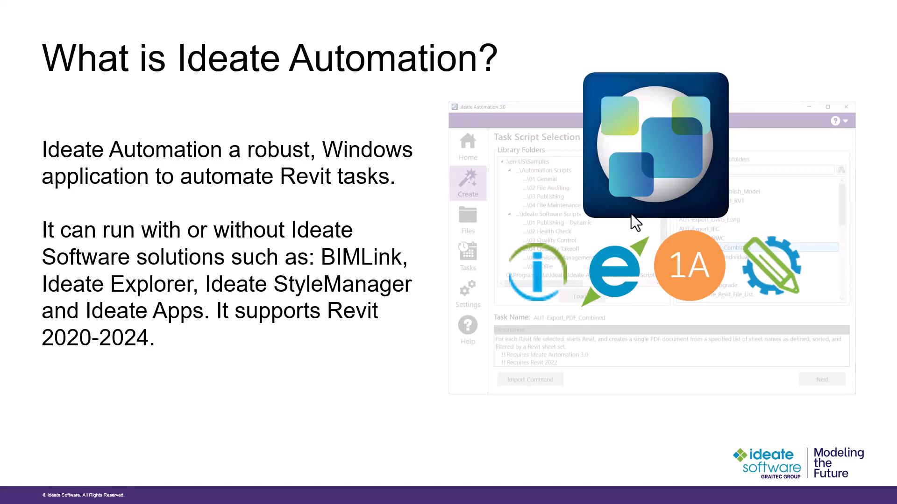
{"action": "left_click", "coordinate": [632, 214]}
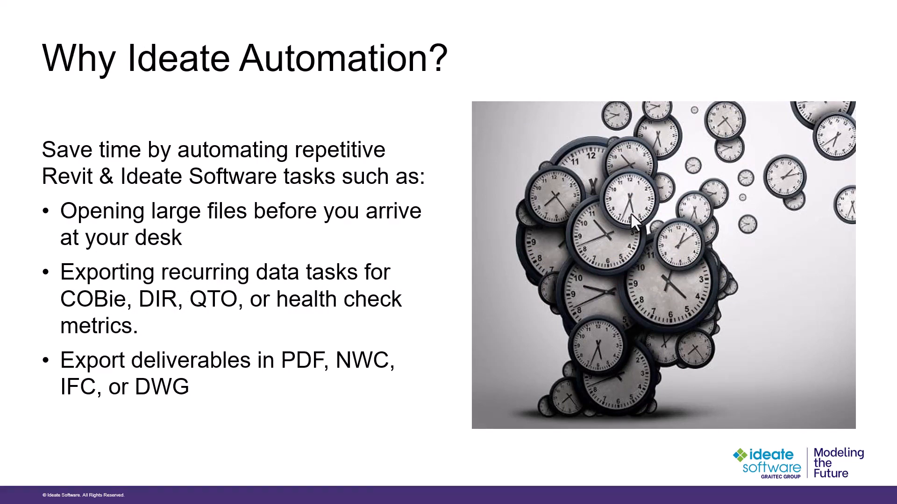
{"action": "left_click", "coordinate": [631, 214]}
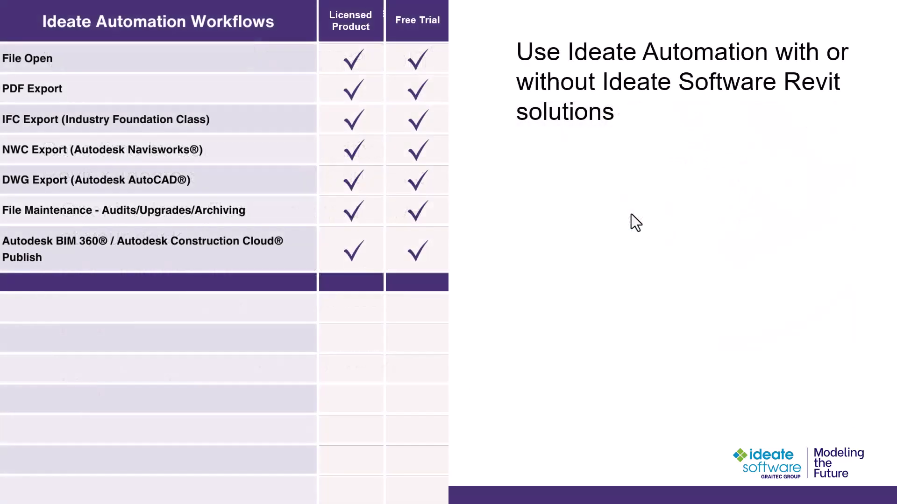
{"action": "left_click", "coordinate": [631, 214]}
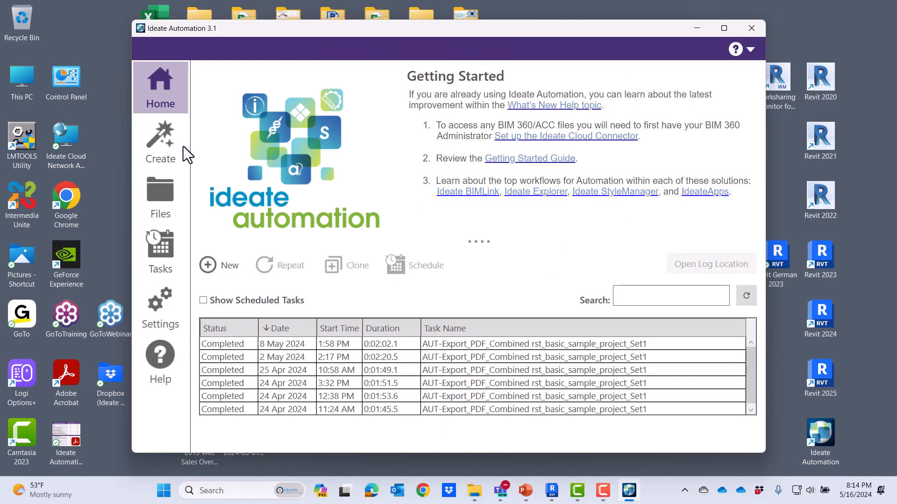
Create a new task using the 03 Publishing AUT-Export_PDF_Combined script.
{"action": "left_click", "coordinate": [163, 145]}
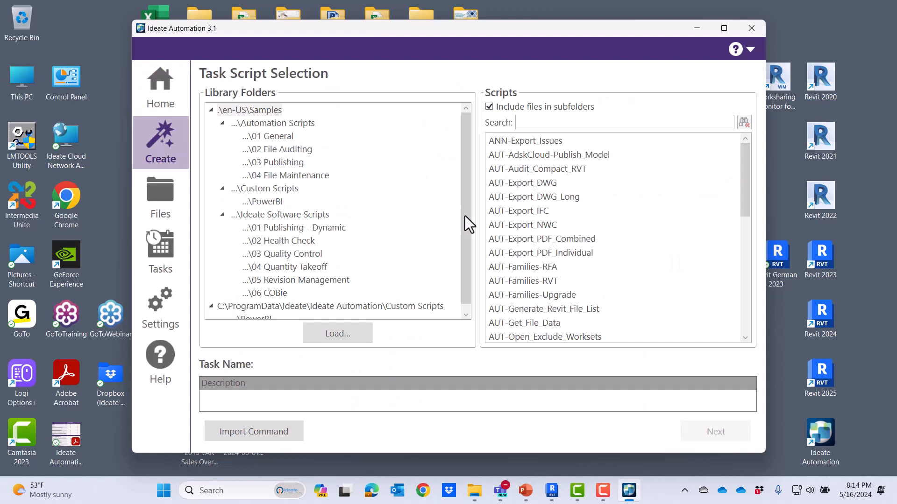
{"action": "left_click", "coordinate": [274, 163]}
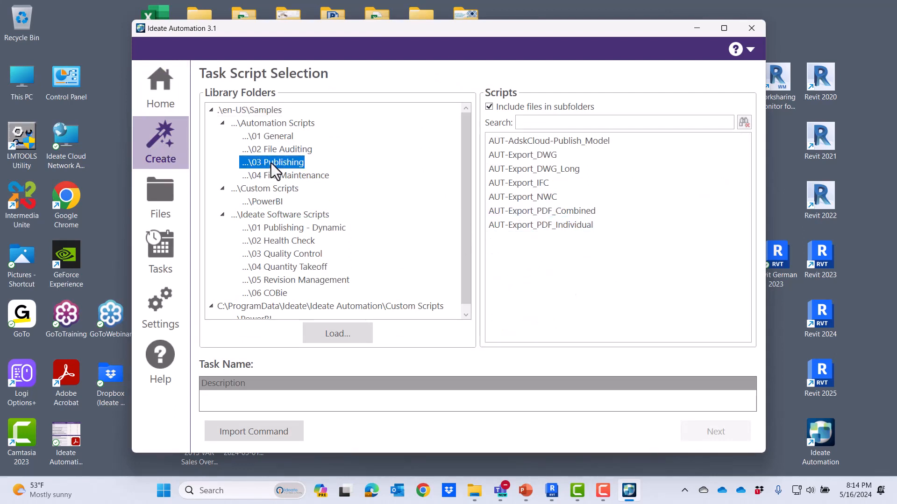
{"action": "left_click", "coordinate": [549, 214]}
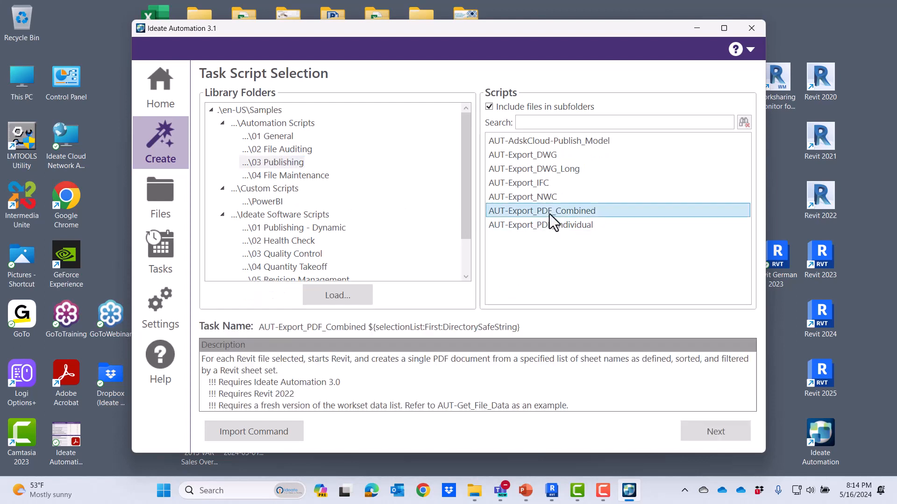
{"action": "left_click", "coordinate": [707, 429]}
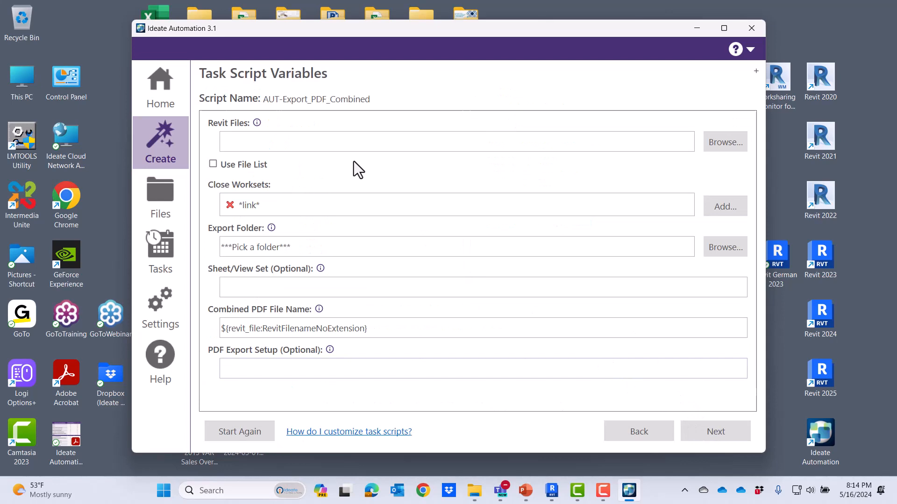
Set local model rst_basic_sample_project_Set1.rvt, drop *link* workset, export folder PDF Output, sheet set Set 1.
{"action": "left_click", "coordinate": [713, 146]}
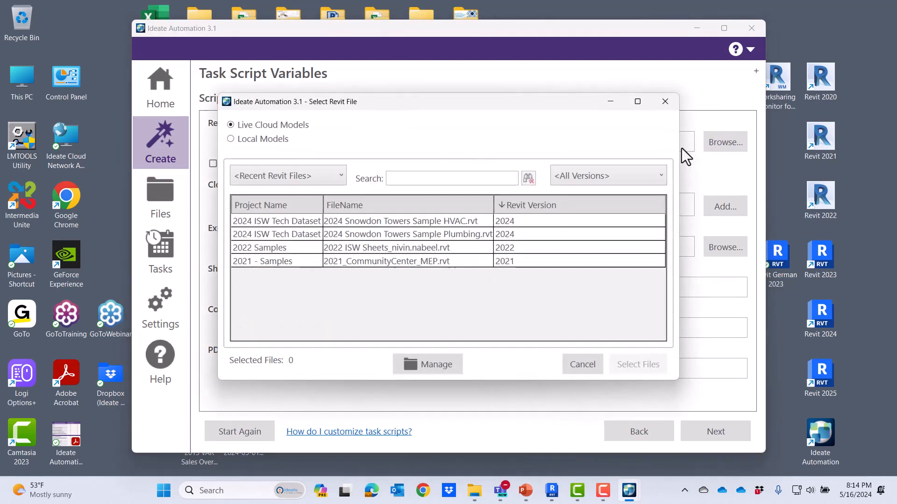
{"action": "left_click", "coordinate": [230, 139]}
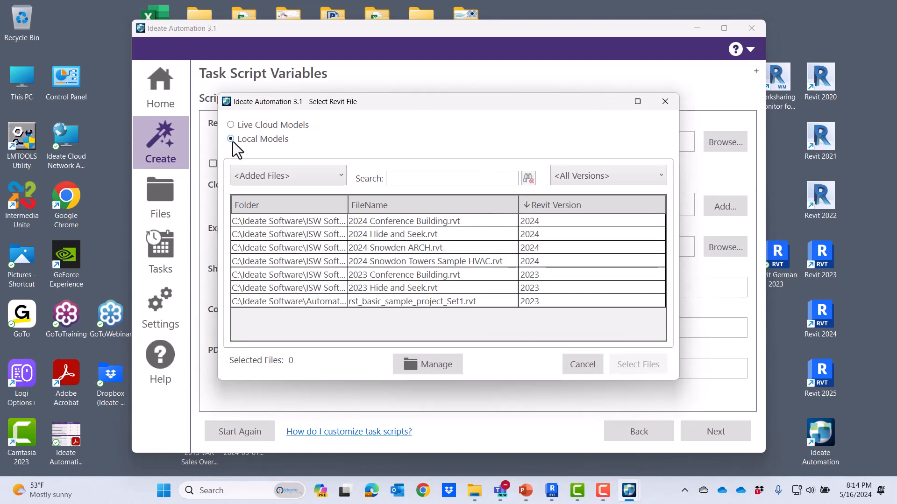
{"action": "left_click", "coordinate": [413, 302]}
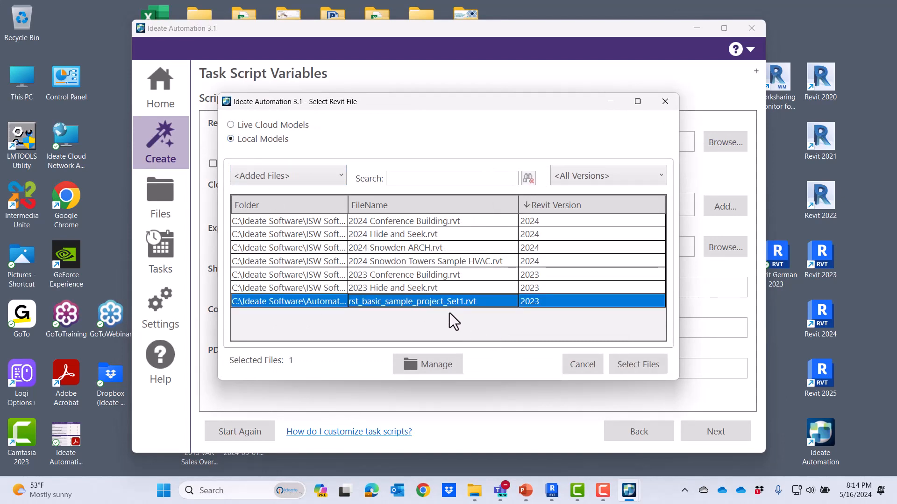
{"action": "left_click", "coordinate": [626, 367]}
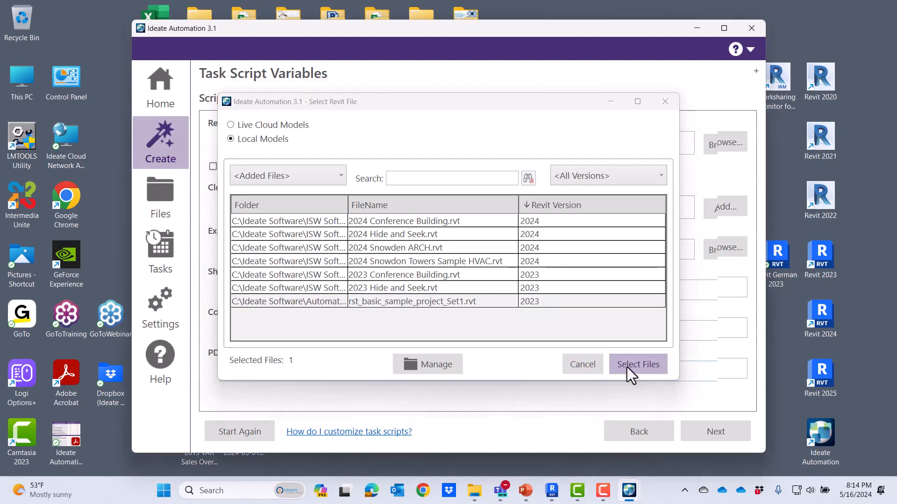
{"action": "left_click", "coordinate": [230, 211]}
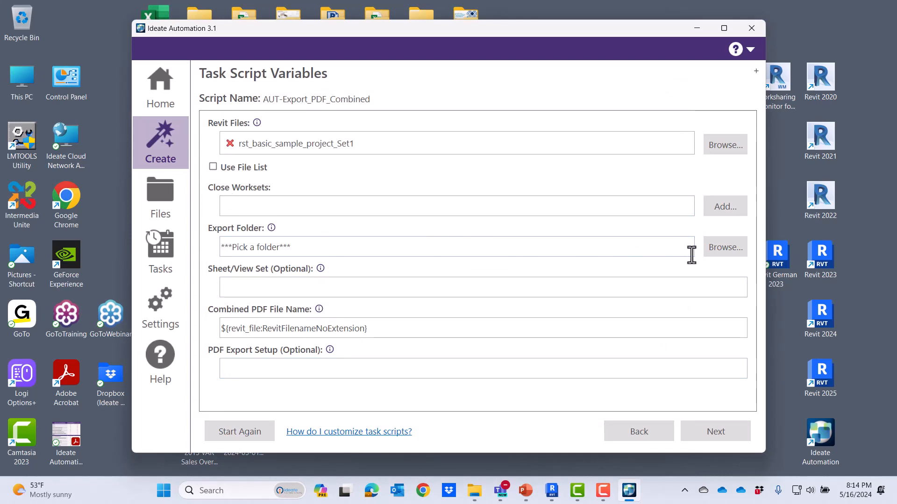
{"action": "left_click", "coordinate": [717, 251]}
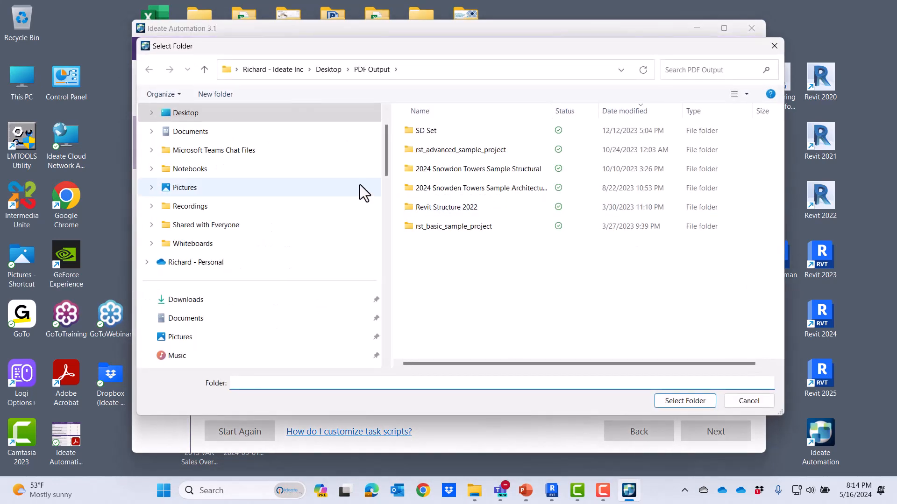
{"action": "left_click", "coordinate": [674, 405]}
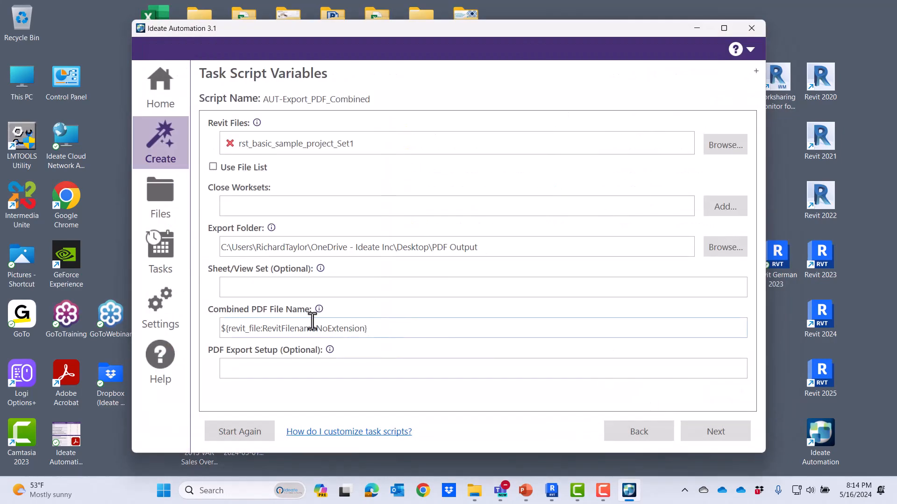
{"action": "left_click", "coordinate": [254, 288]}
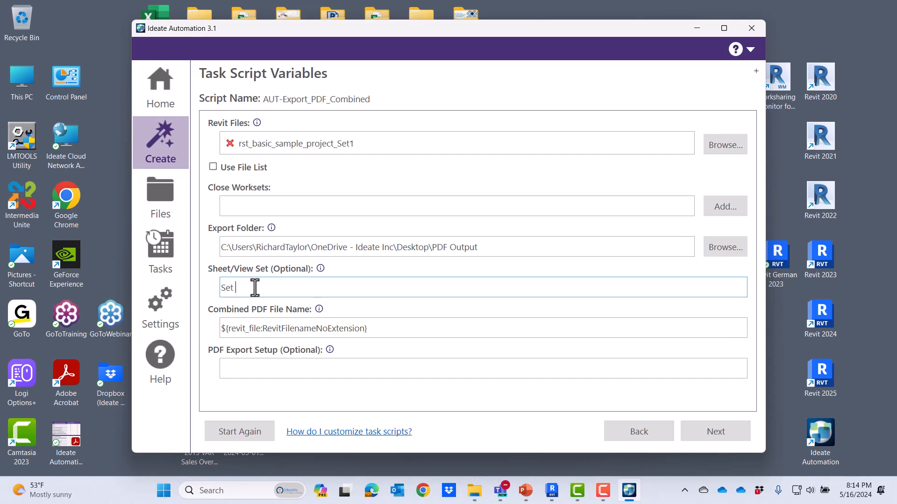
{"action": "left_click", "coordinate": [708, 427]}
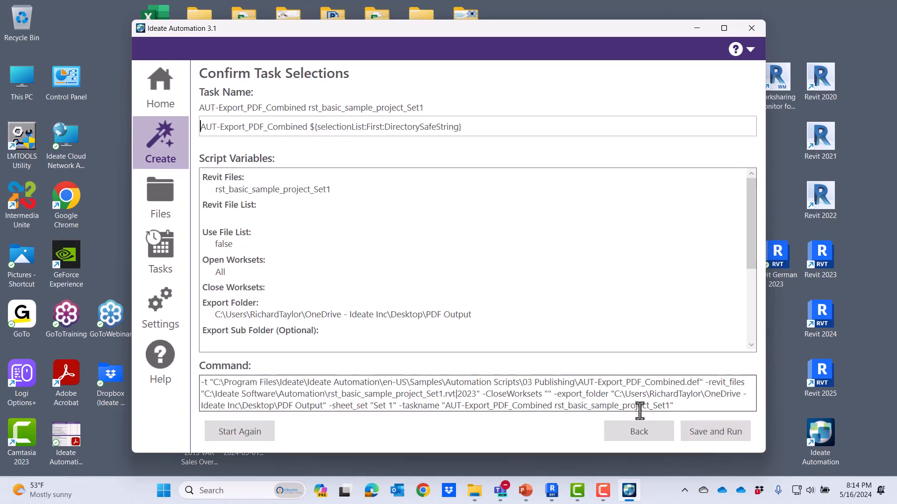
Save and run the export task, then select the newly completed task row.
{"action": "left_click", "coordinate": [712, 436]}
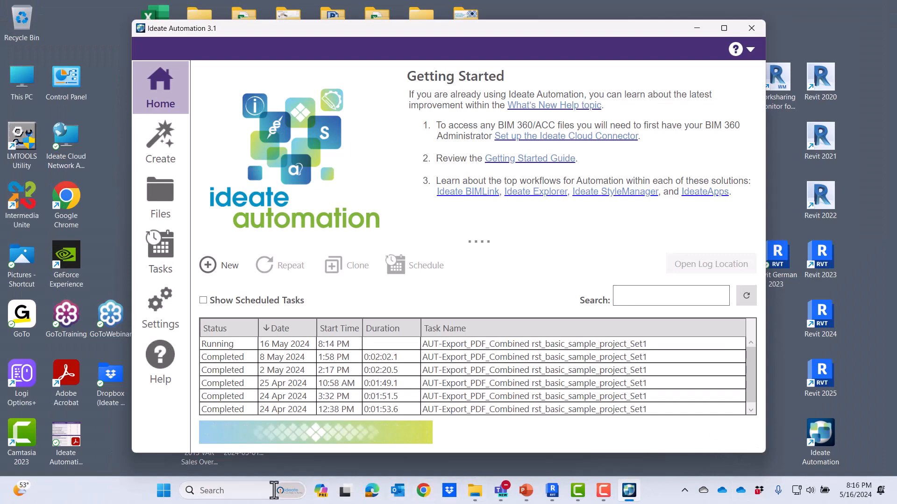
{"action": "left_click", "coordinate": [283, 345]}
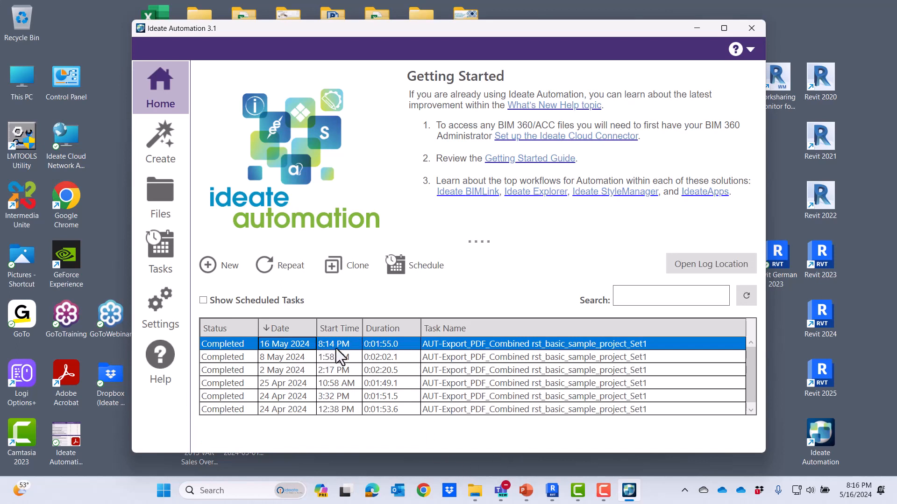
Open rst_basic_sample_project_Set1.pdf from the Desktop's PDF Output folder.
{"action": "left_click", "coordinate": [475, 490]}
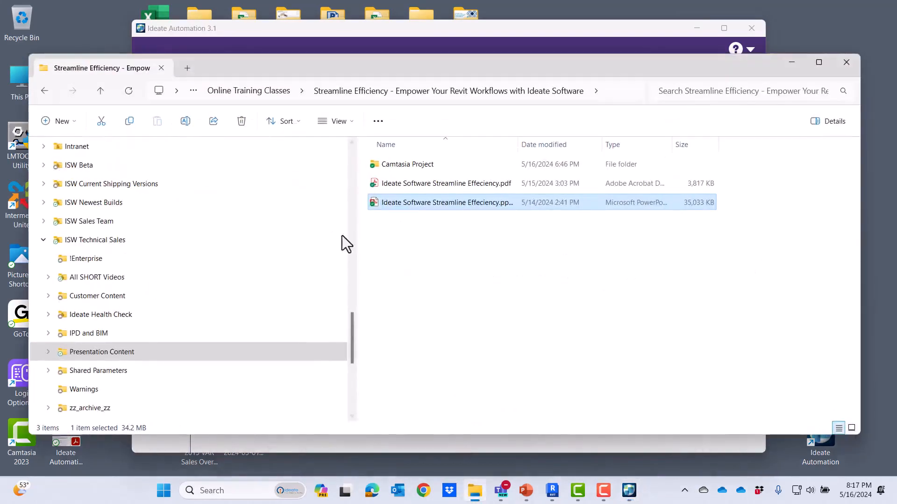
{"action": "left_click_drag", "start_coordinate": [349, 333], "coordinate": [321, 157]}
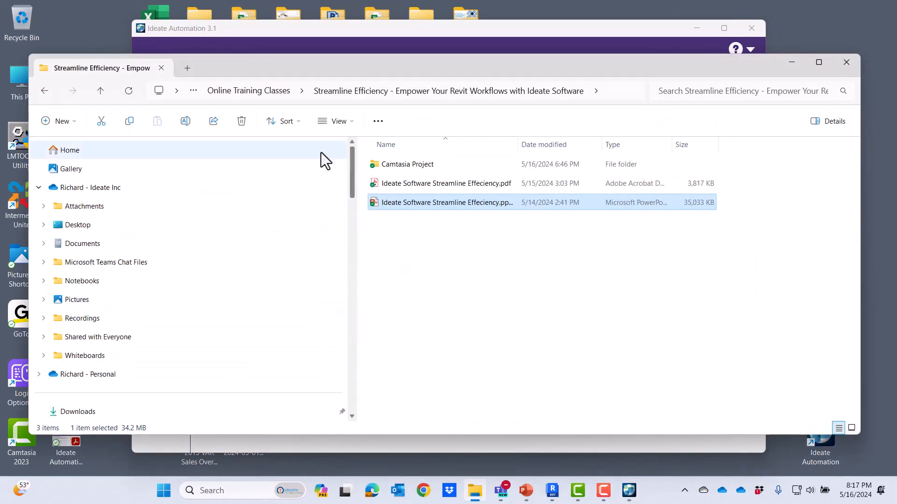
{"action": "left_click", "coordinate": [82, 226]}
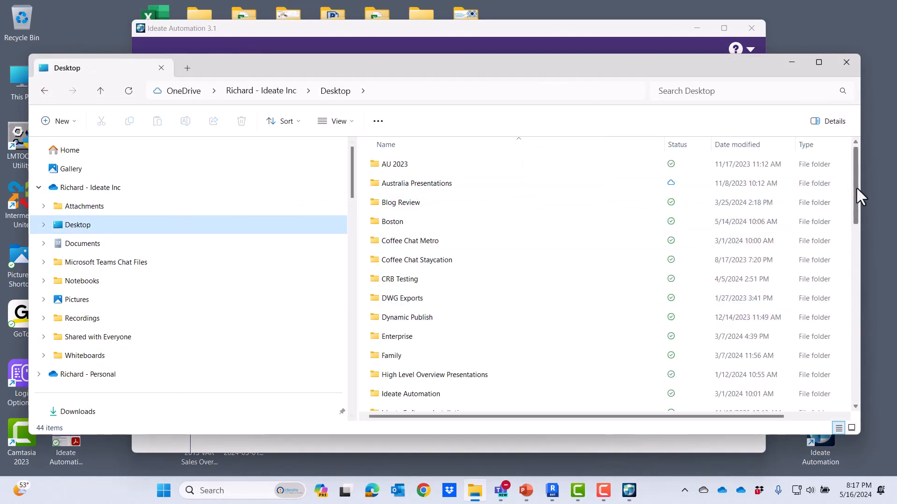
{"action": "left_click_drag", "start_coordinate": [856, 186], "coordinate": [853, 260]}
{"action": "double_click", "coordinate": [422, 330]}
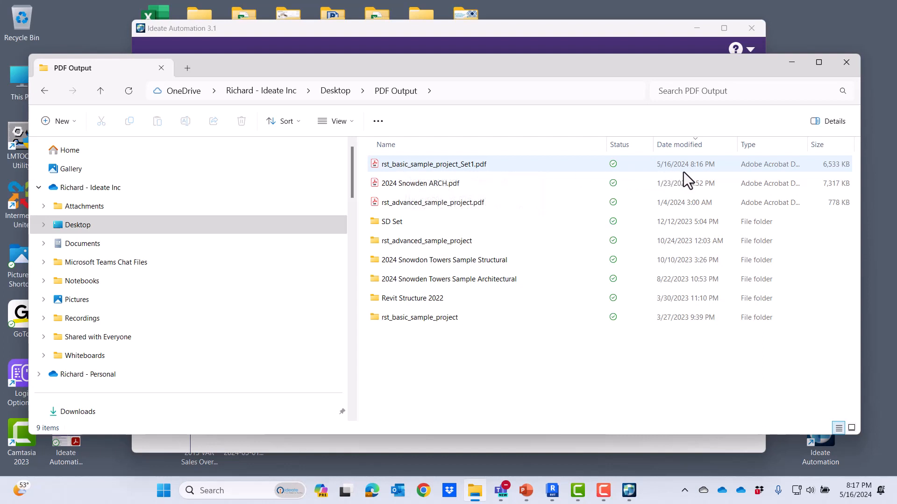
{"action": "double_click", "coordinate": [447, 170]}
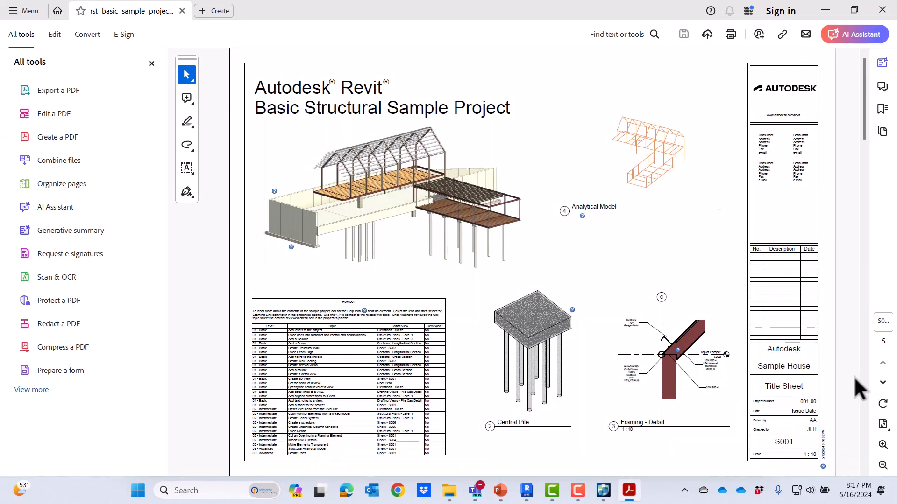
Page through the PDF sheets to S206, scroll back to the top, close Acrobat, and return to Ideate Automation.
{"action": "left_click", "coordinate": [883, 384]}
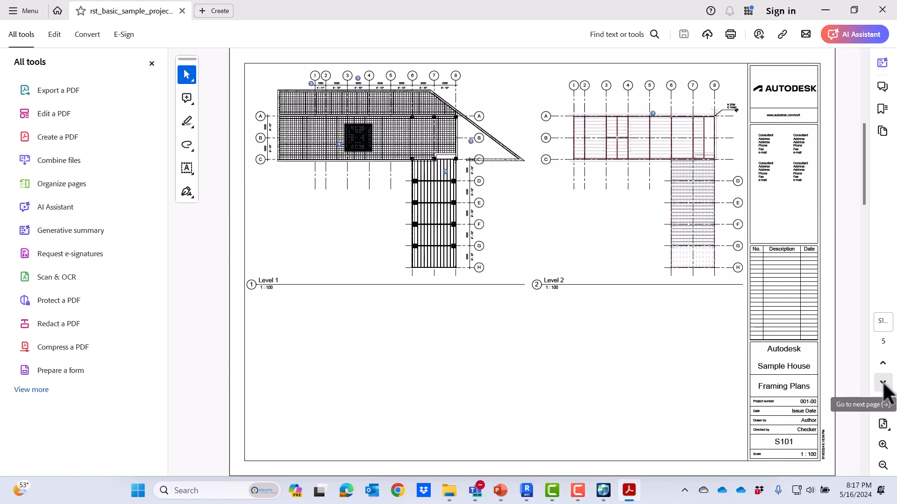
{"action": "left_click", "coordinate": [883, 384]}
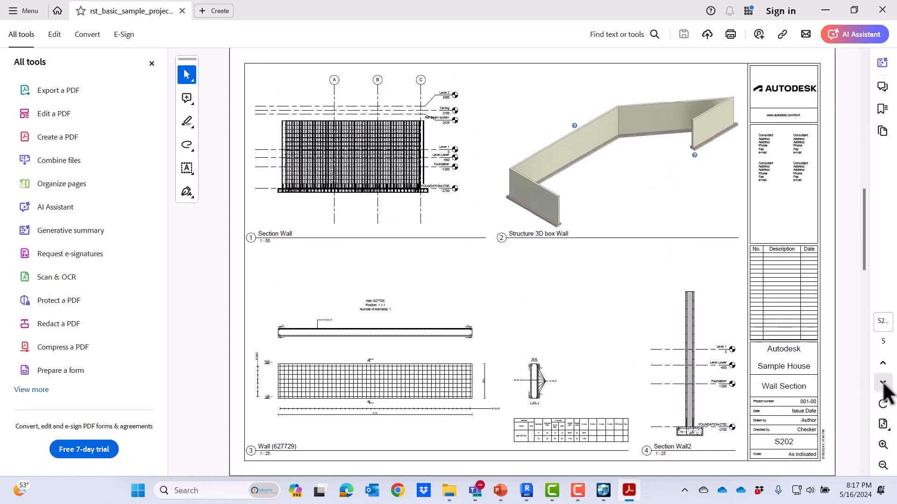
{"action": "left_click", "coordinate": [883, 384]}
{"action": "left_click", "coordinate": [883, 384]}
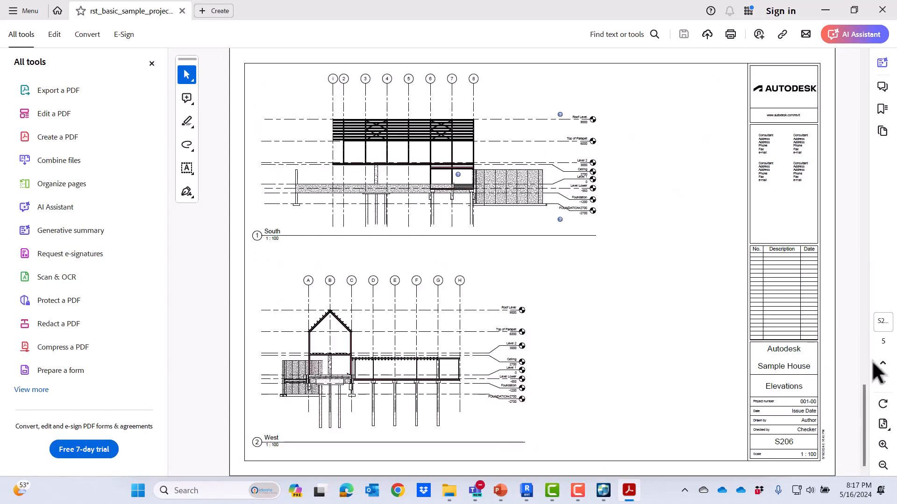
{"action": "mouse_move", "coordinate": [863, 385]}
{"action": "left_click_drag", "start_coordinate": [863, 387], "coordinate": [836, 74]}
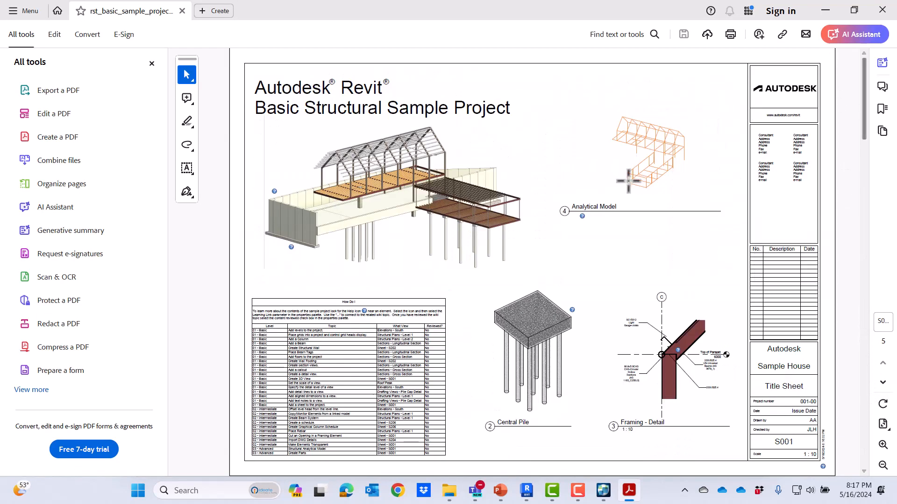
{"action": "left_click", "coordinate": [882, 10]}
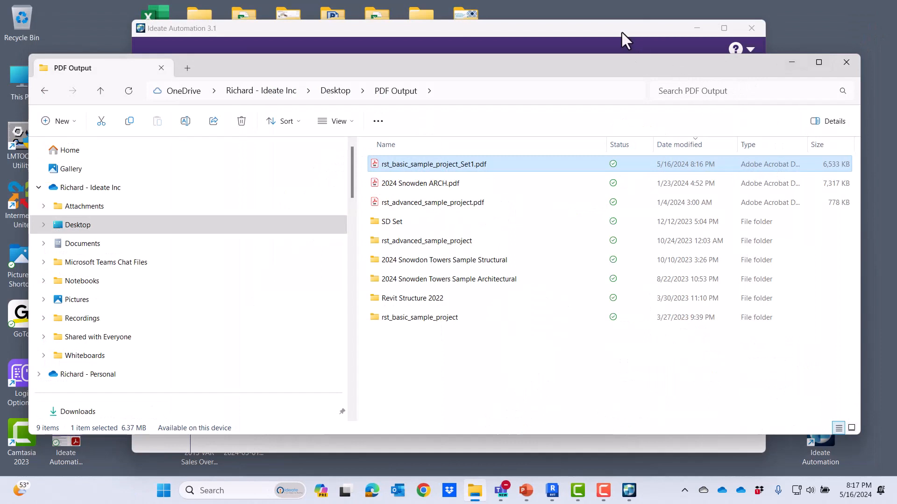
{"action": "left_click", "coordinate": [621, 31]}
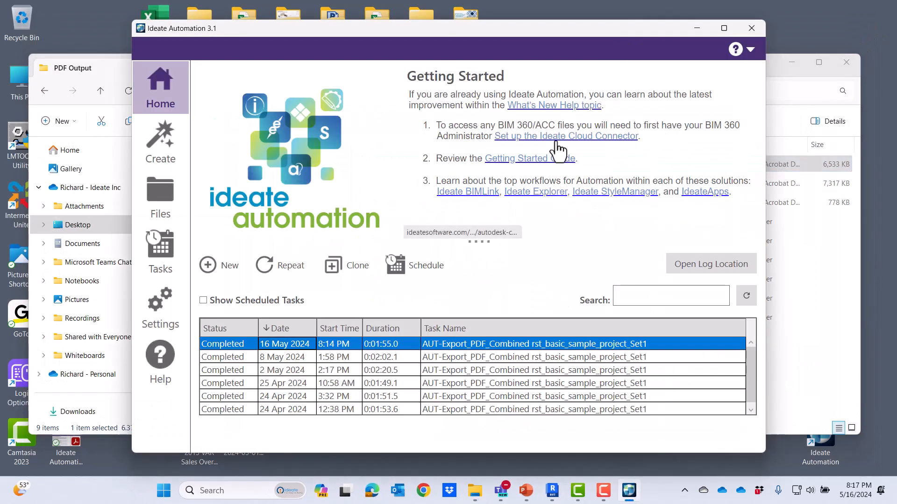